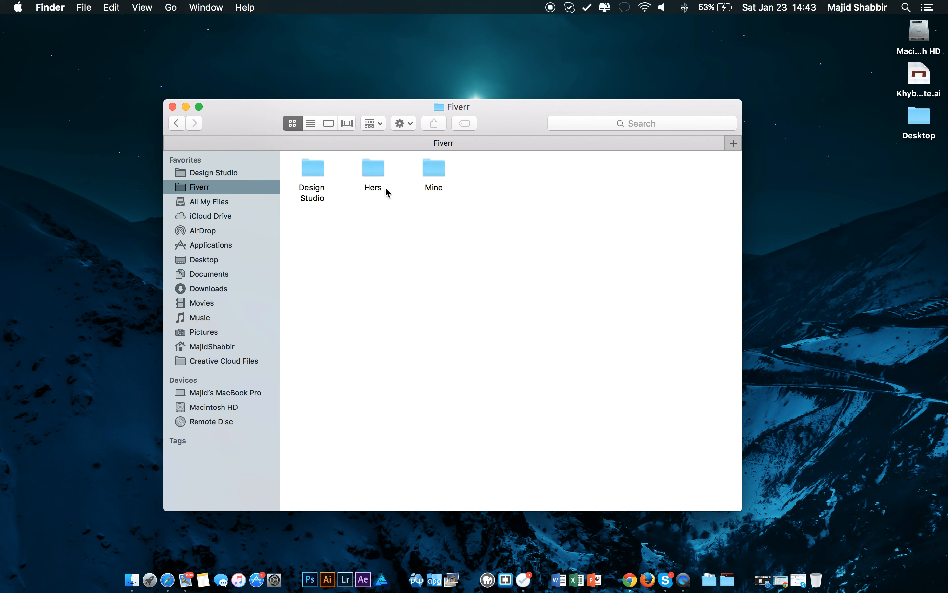
Open ITEC.ai in Illustrator from the ITEC Logo folder inside the DIT folder.
double_click(383, 184)
left_click(444, 170)
double_click(444, 170)
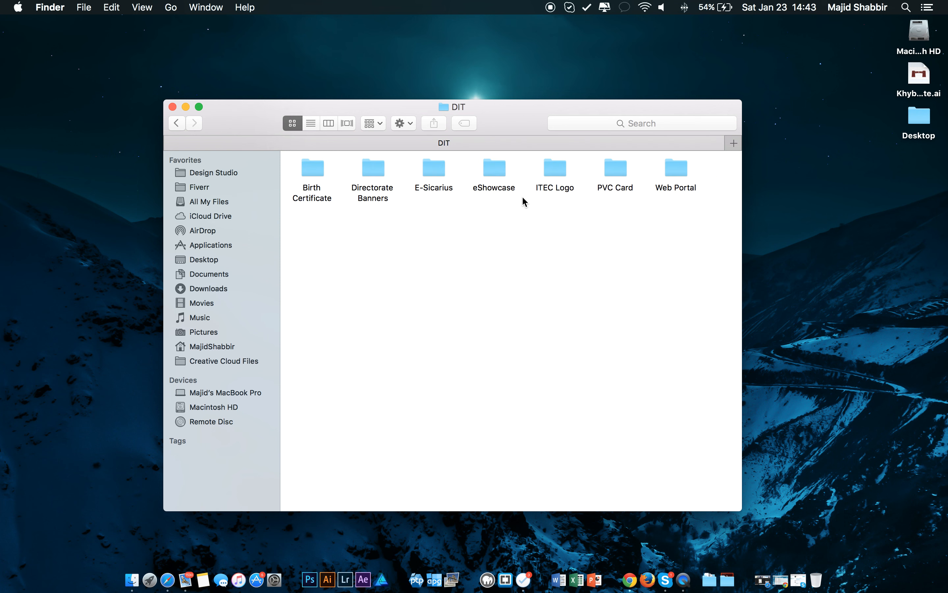
double_click(552, 170)
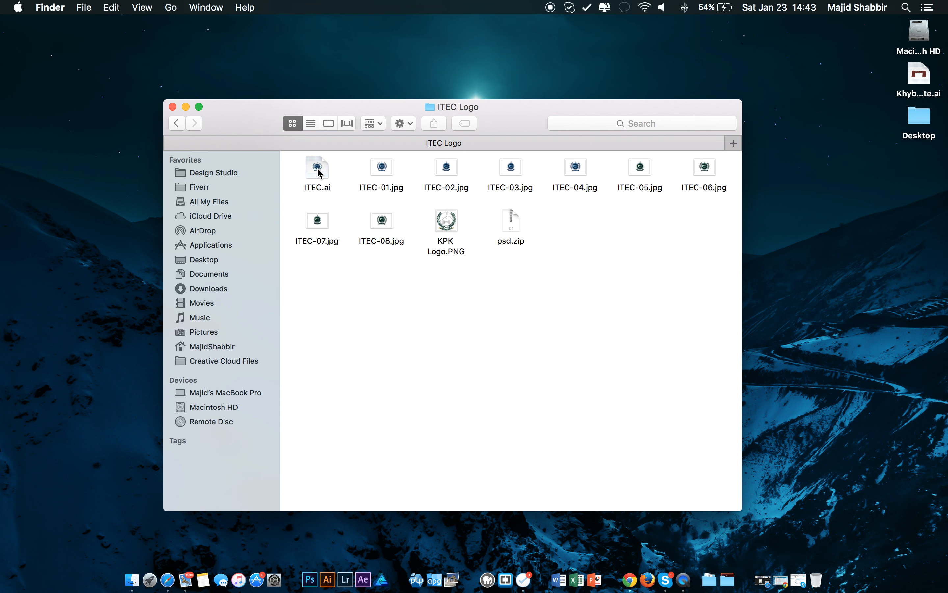
double_click(317, 167)
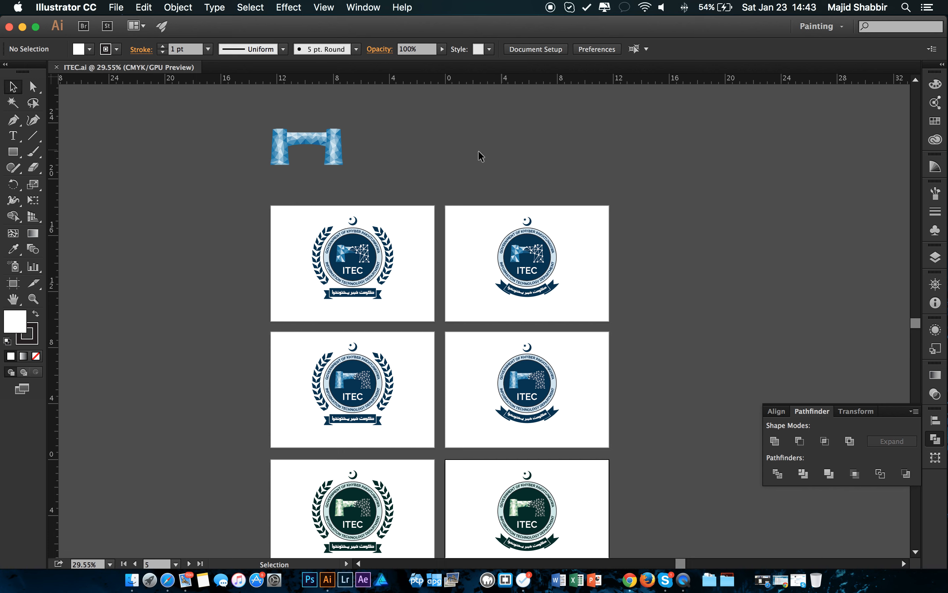
Examine the round ITEC logo with laurel leaves and ribbon on the first artboard.
key("super+space")
left_click_drag(328, 227, 548, 237)
left_click_drag(544, 277, 528, 258)
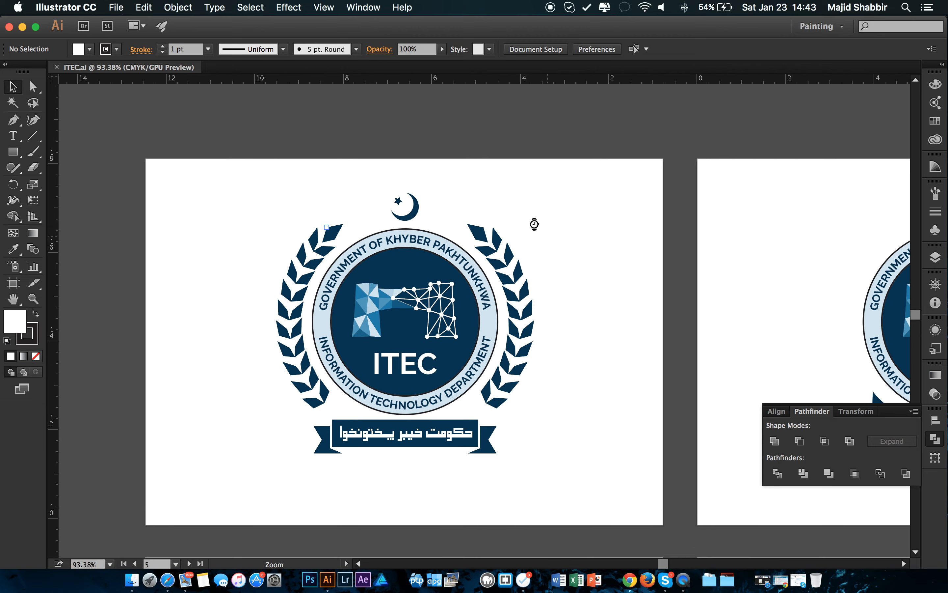
left_click(484, 273)
left_click(616, 176)
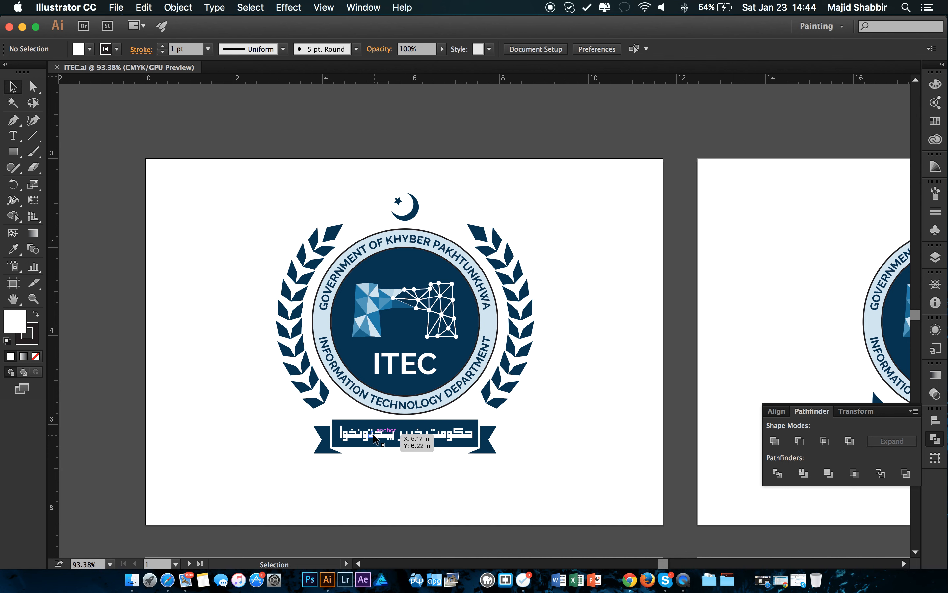
scroll(362, 430, "left", 1)
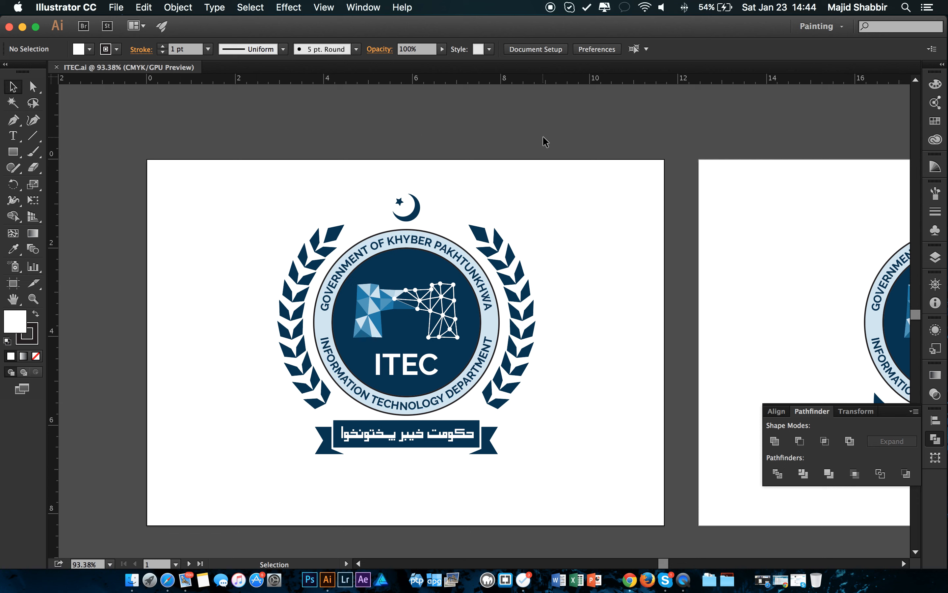
Create a new one-artboard A4 landscape document, 11.69 by 8.27 inches, in CMYK with 300 ppi raster effects.
left_click(114, 12)
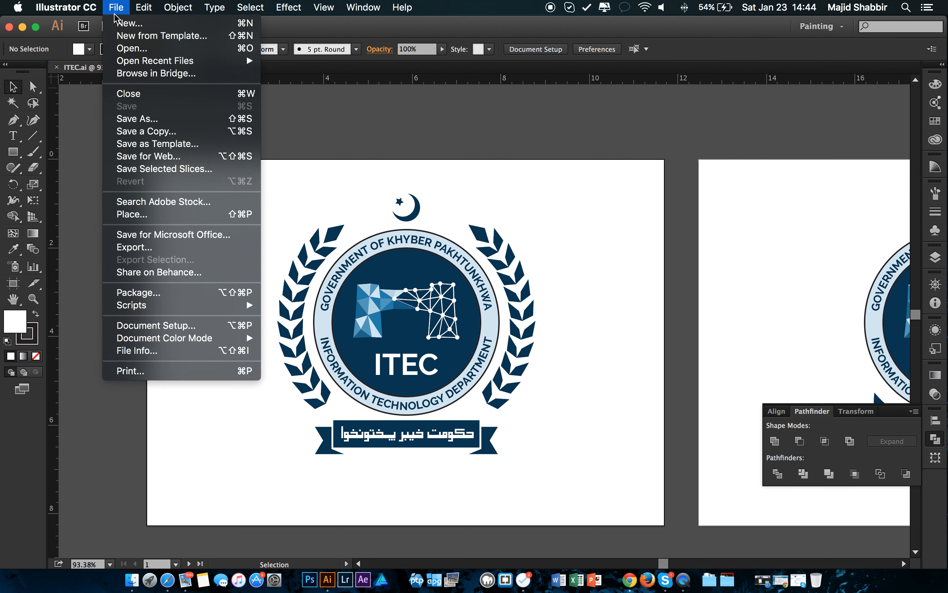
left_click(117, 23)
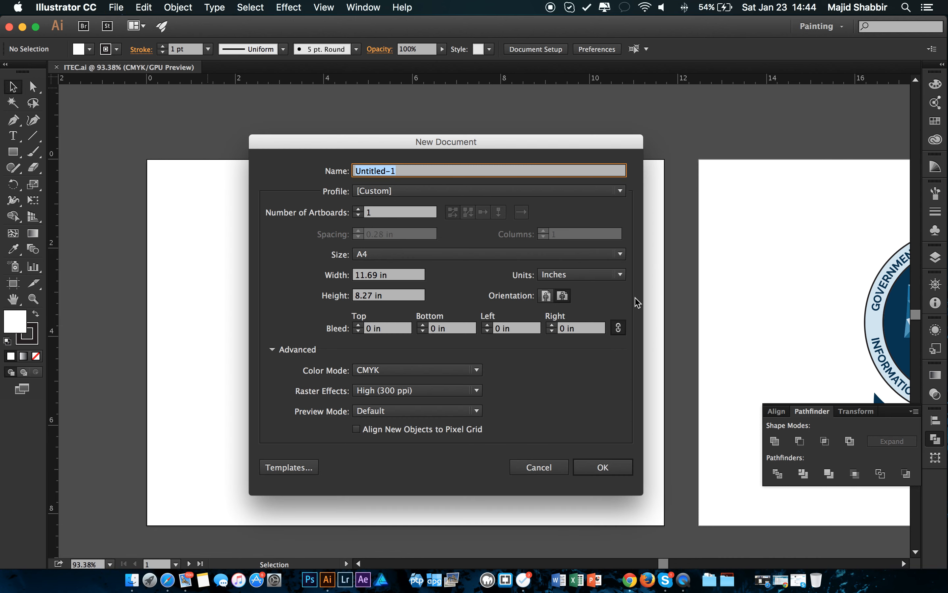
left_click(595, 468)
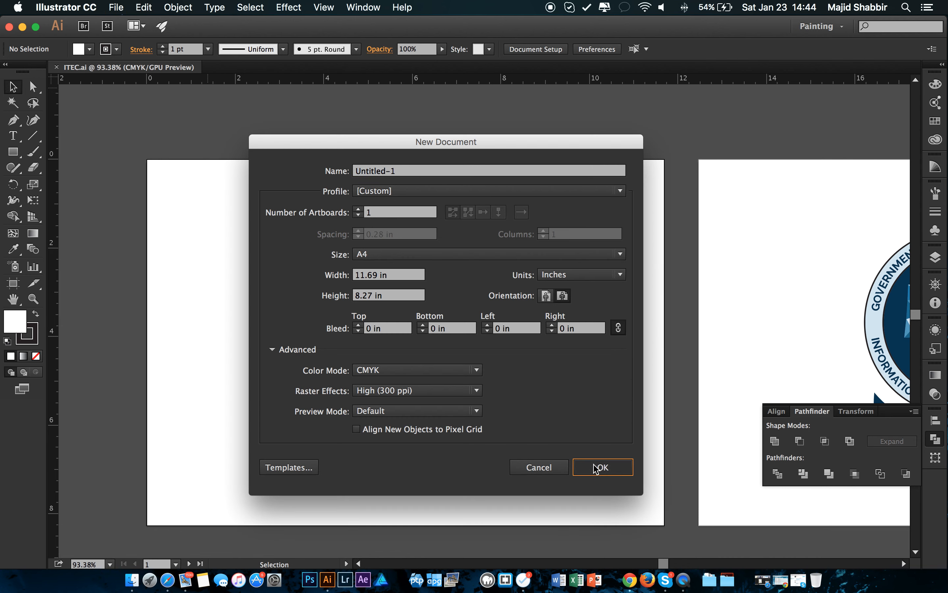
key("Return")
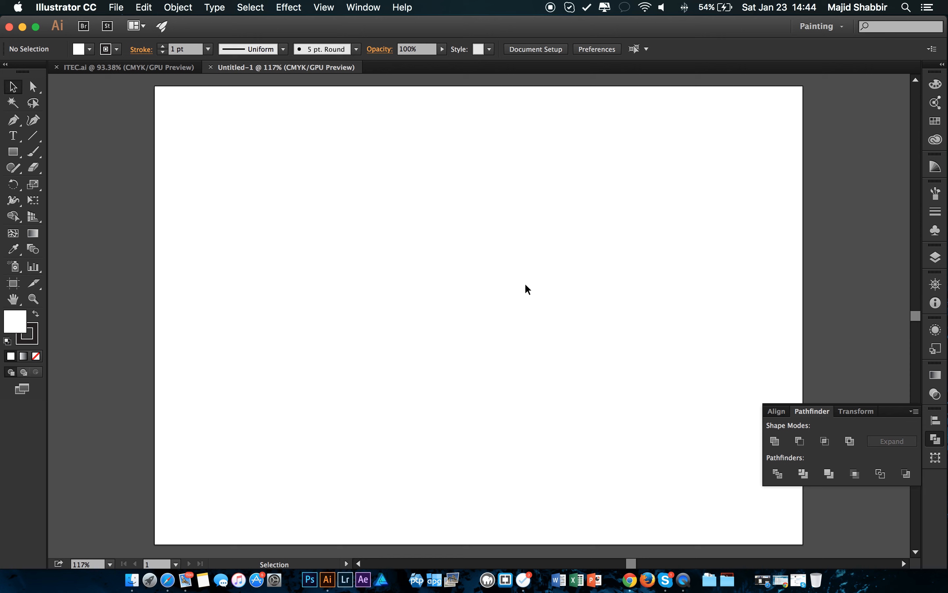
Preview Khyber Gate.ai on the desktop and open it in Illustrator as a separate document.
left_click(149, 67)
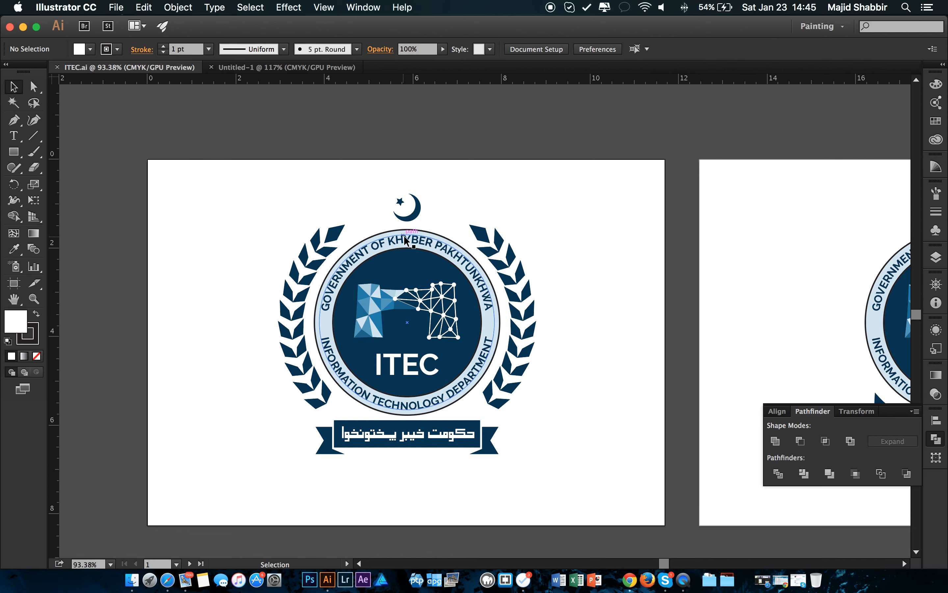
mouse_move(947, 592)
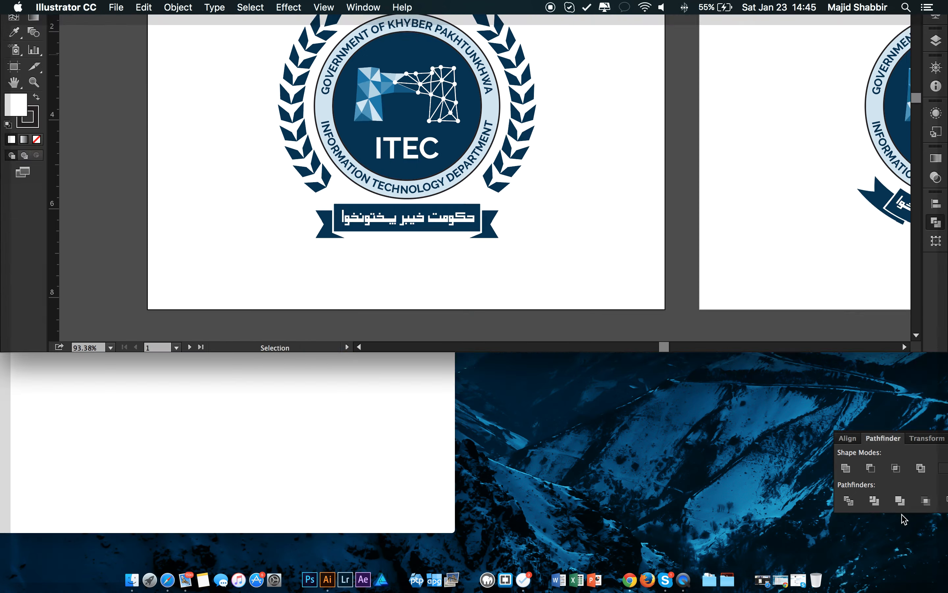
left_click(847, 139)
left_click(921, 78)
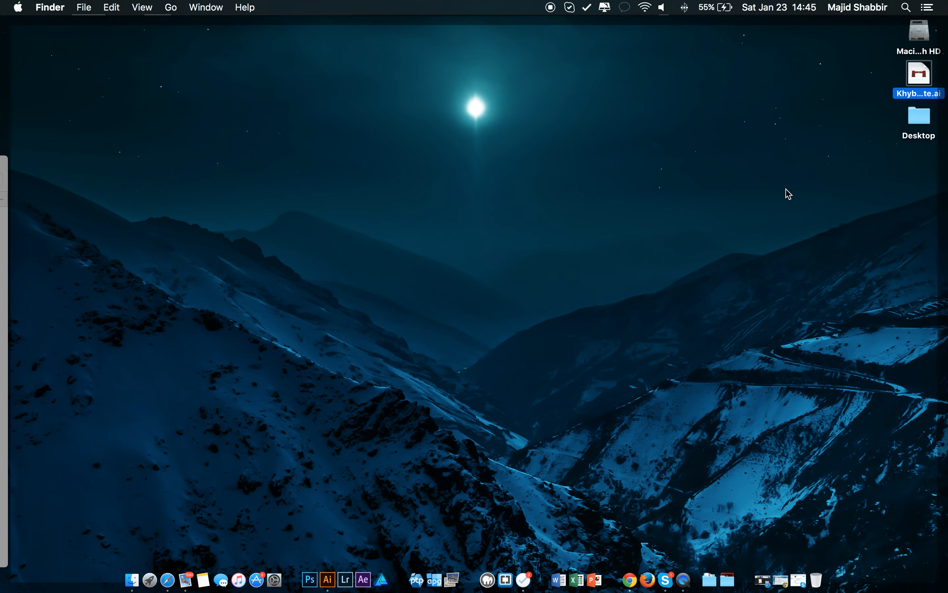
key("space")
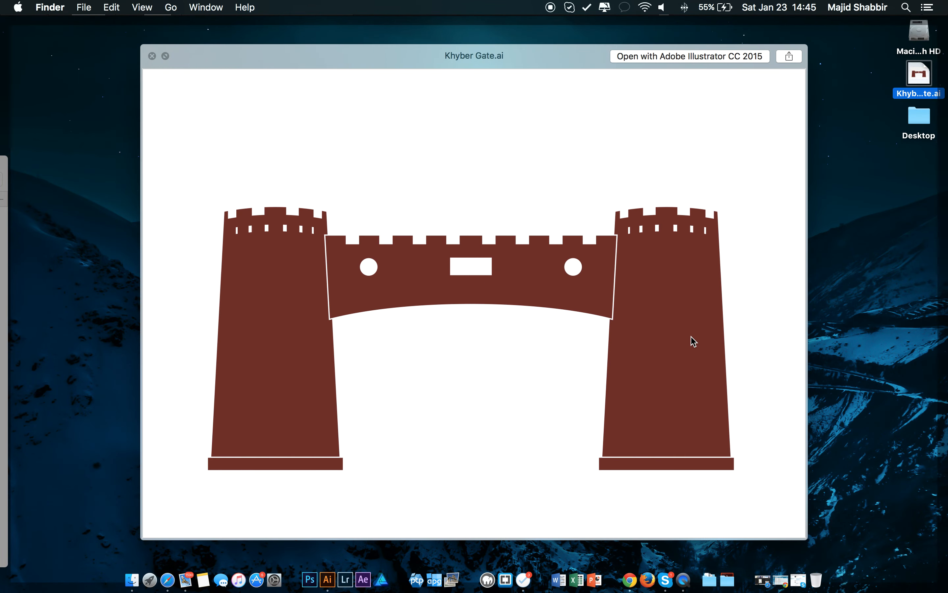
key("space")
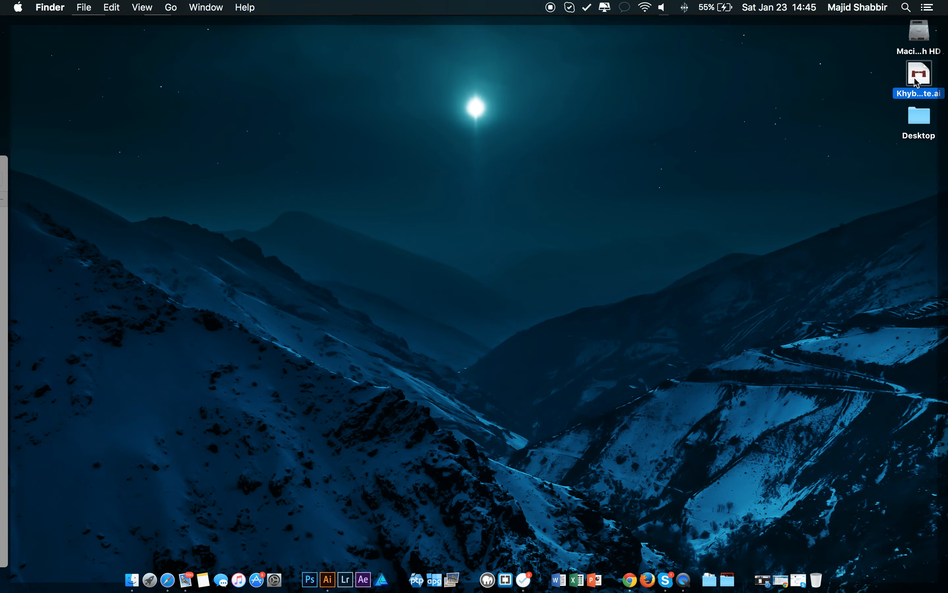
left_click_drag(916, 83, 649, 73)
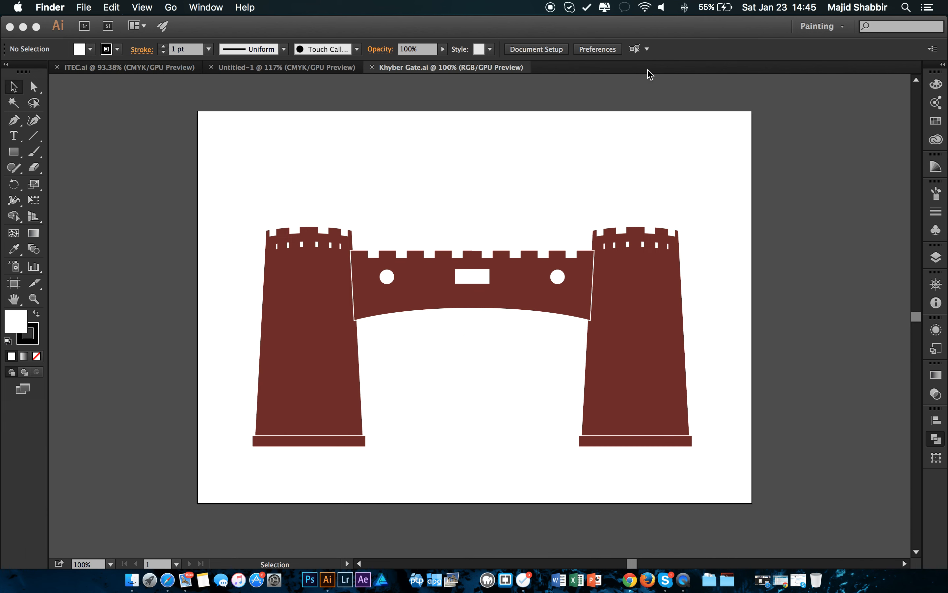
Return to the ITEC.ai document and compare the logo versions on the neighbouring artboards.
left_click(137, 64)
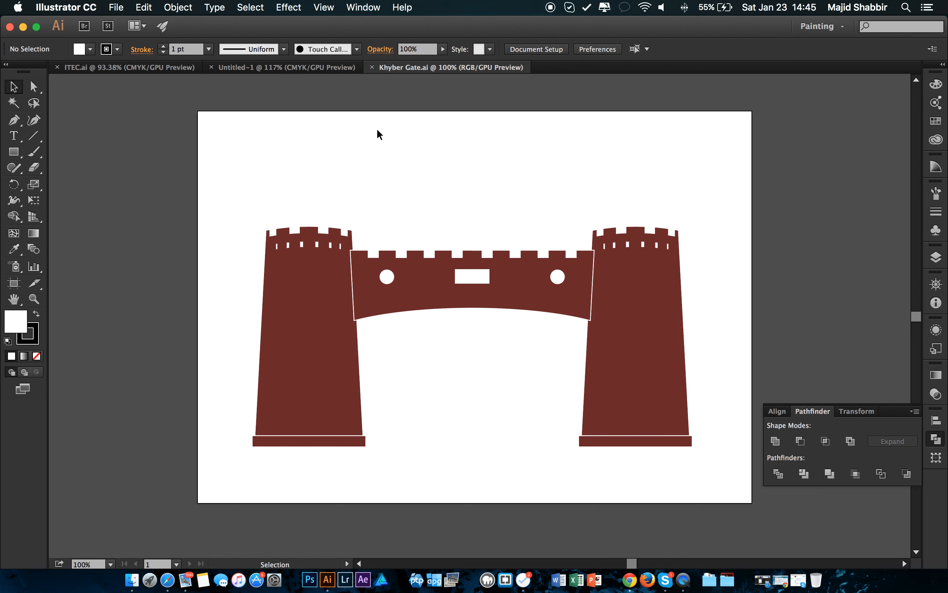
left_click(128, 68)
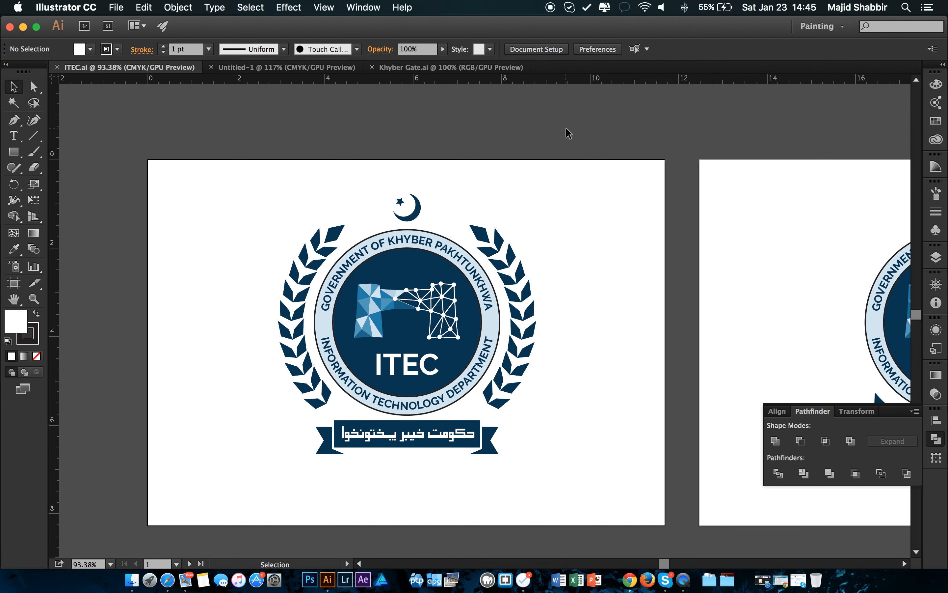
key("space")
left_click_drag(594, 348, 545, 227)
key("super+space")
left_click_drag(592, 274, 550, 274)
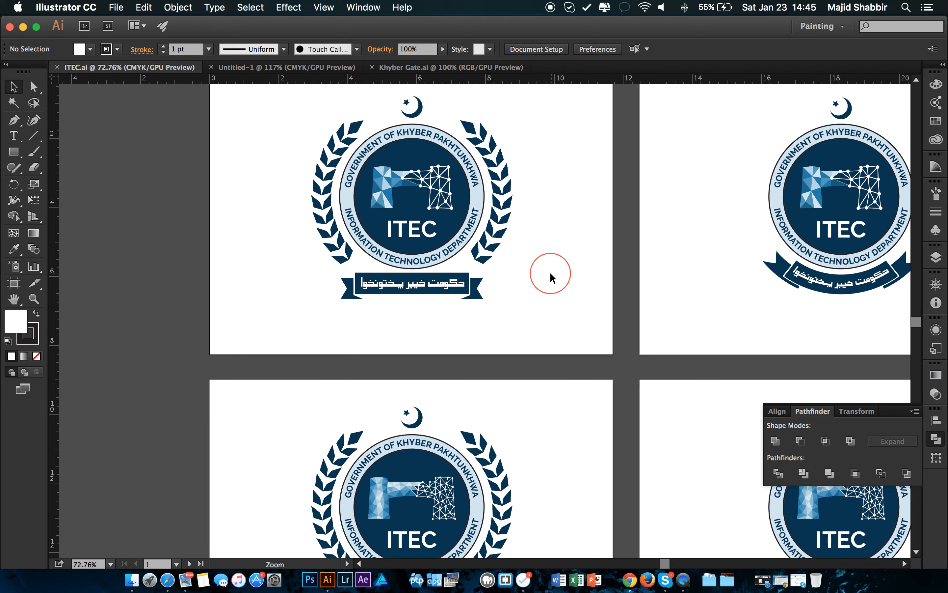
left_click_drag(565, 417, 546, 383)
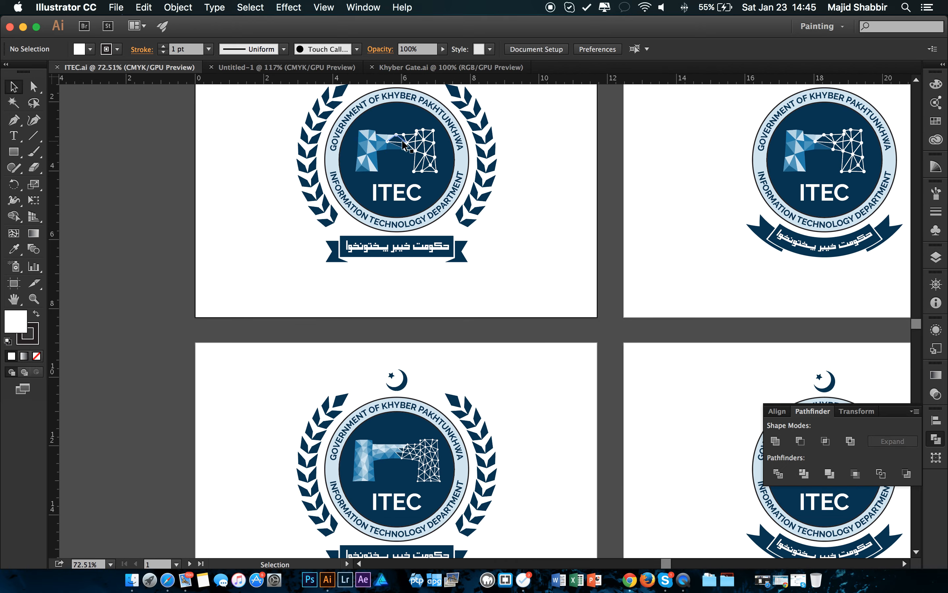
Examine the gate emblem in the first logo closely, including its filled polygons and its line-and-dot mesh.
key("super+space")
left_click_drag(388, 120, 522, 123)
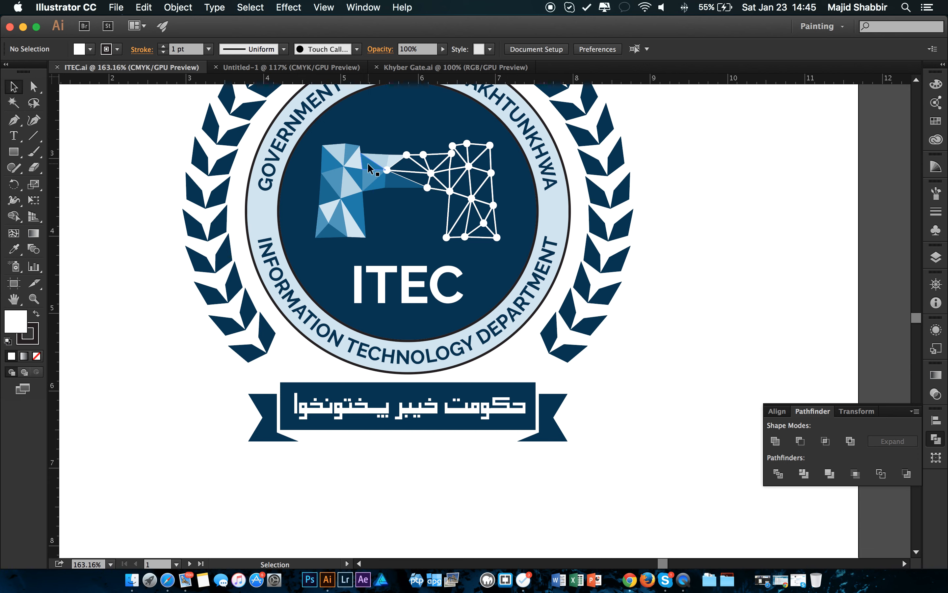
scroll(449, 208, "down", 5)
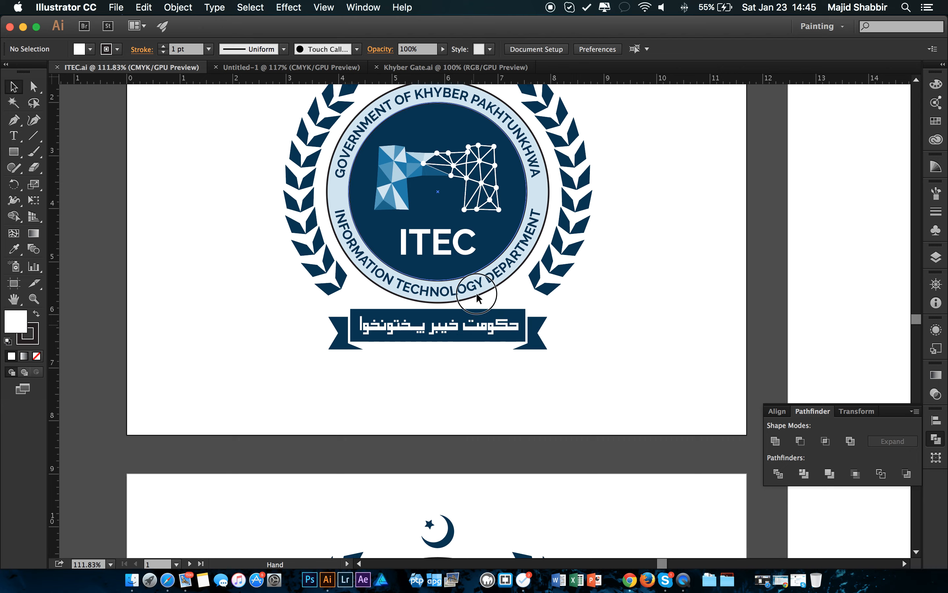
scroll(488, 277, "down", 3)
scroll(488, 277, "up", 2)
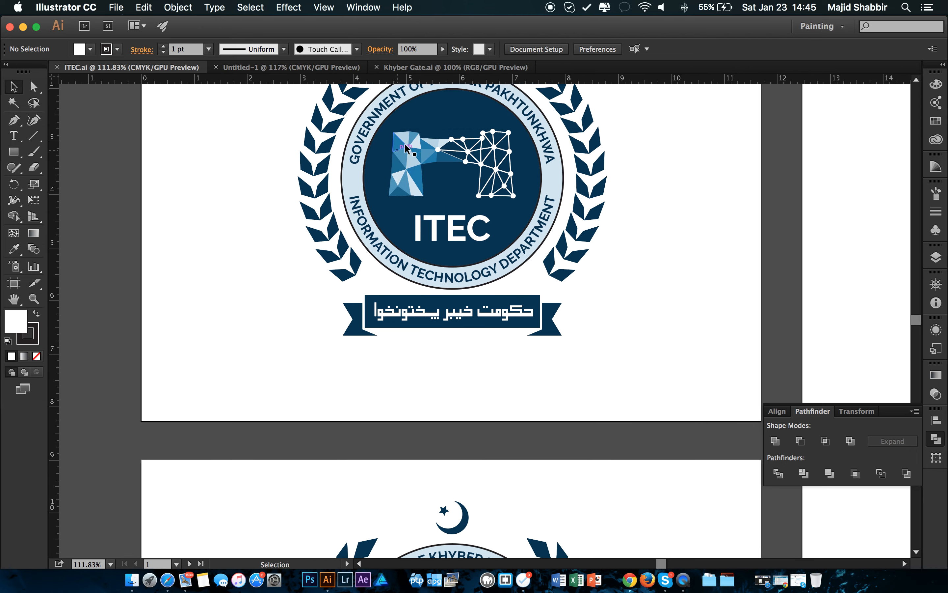
left_click_drag(490, 181, 437, 182)
left_click_drag(498, 345, 500, 254)
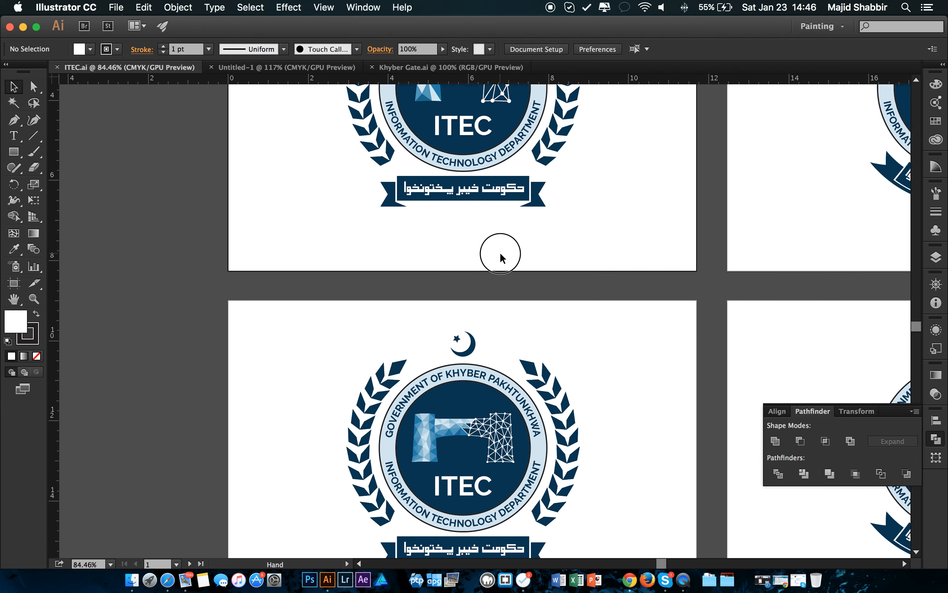
Review all the logo artboards together with the standalone low-poly gate artwork above them.
left_click_drag(437, 426, 509, 326)
left_click_drag(606, 270, 524, 380)
left_click_drag(597, 335, 532, 381)
left_click_drag(658, 387, 533, 392)
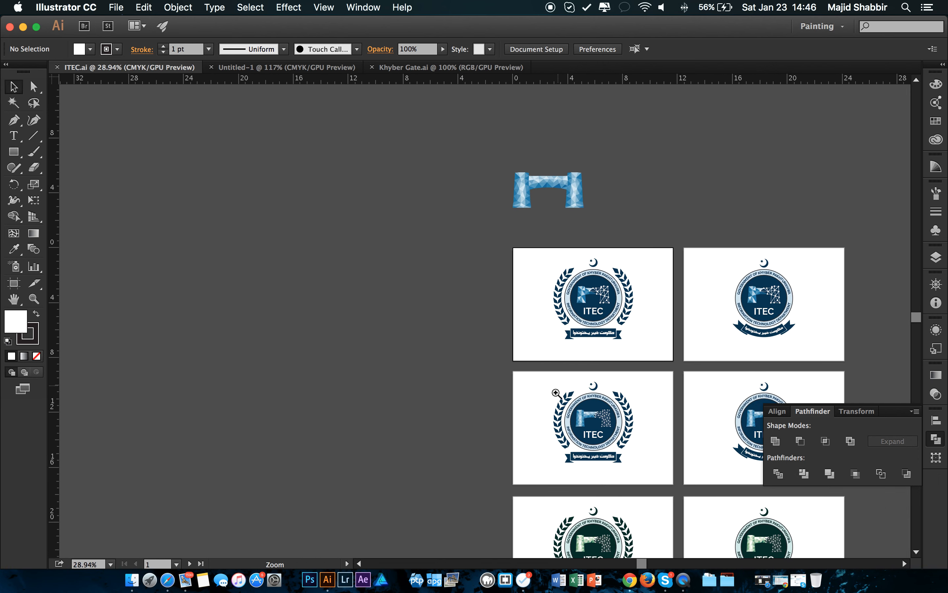
left_click_drag(606, 402, 542, 413)
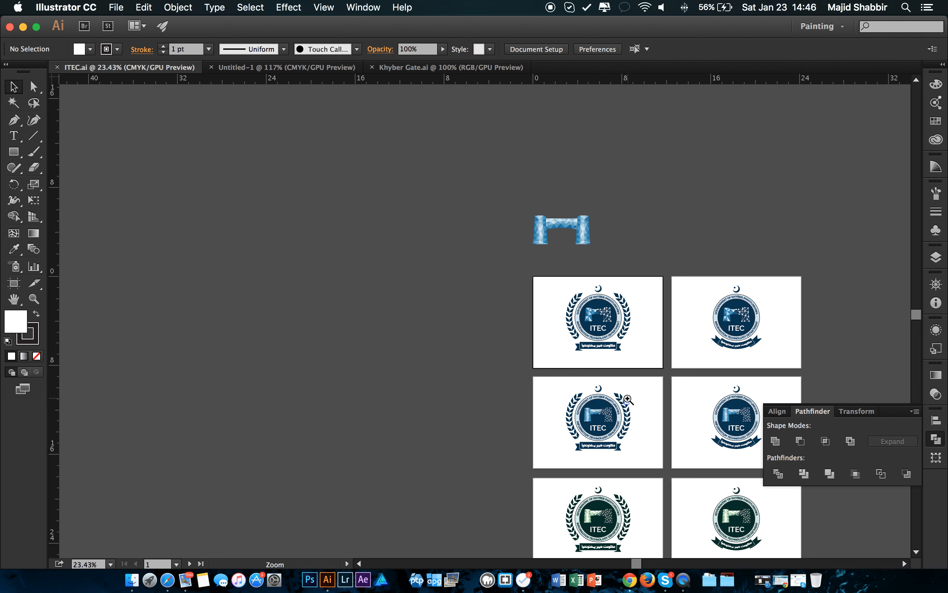
left_click_drag(613, 311, 676, 324)
left_click_drag(653, 368, 621, 359)
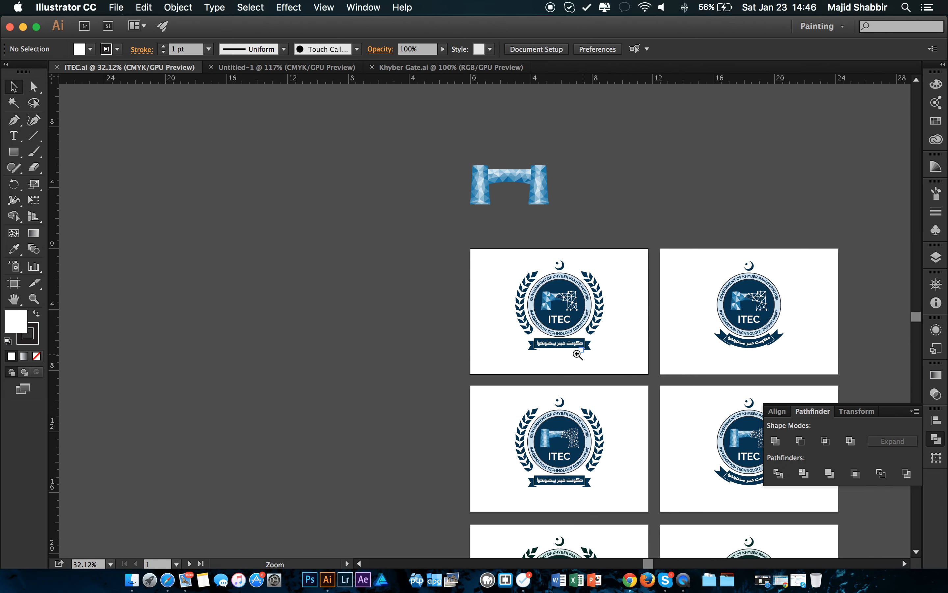
left_click_drag(576, 383, 628, 383)
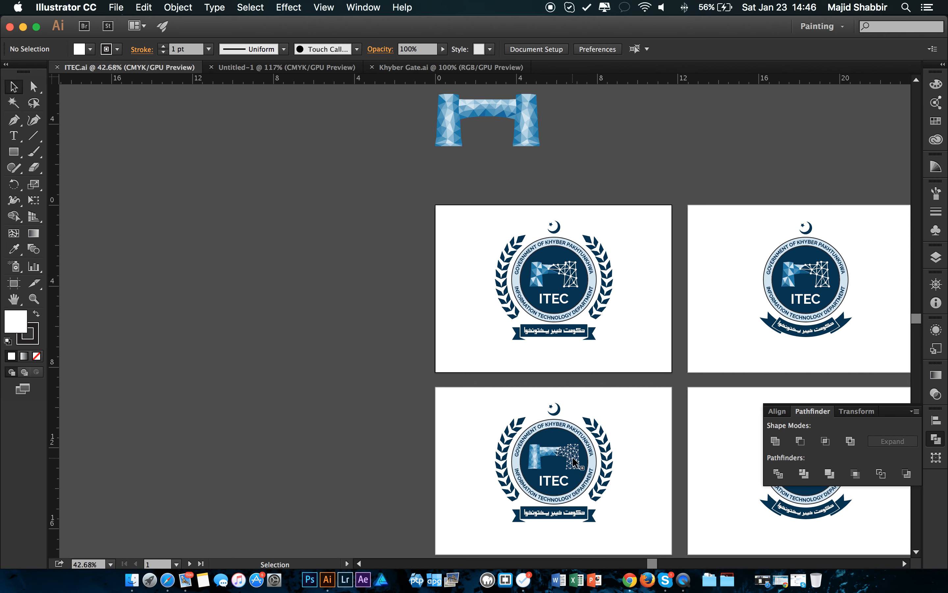
Compare the denser gate mesh in the logo on the artboard below with the simpler one in the first logo.
key("z")
left_click_drag(557, 457, 679, 460)
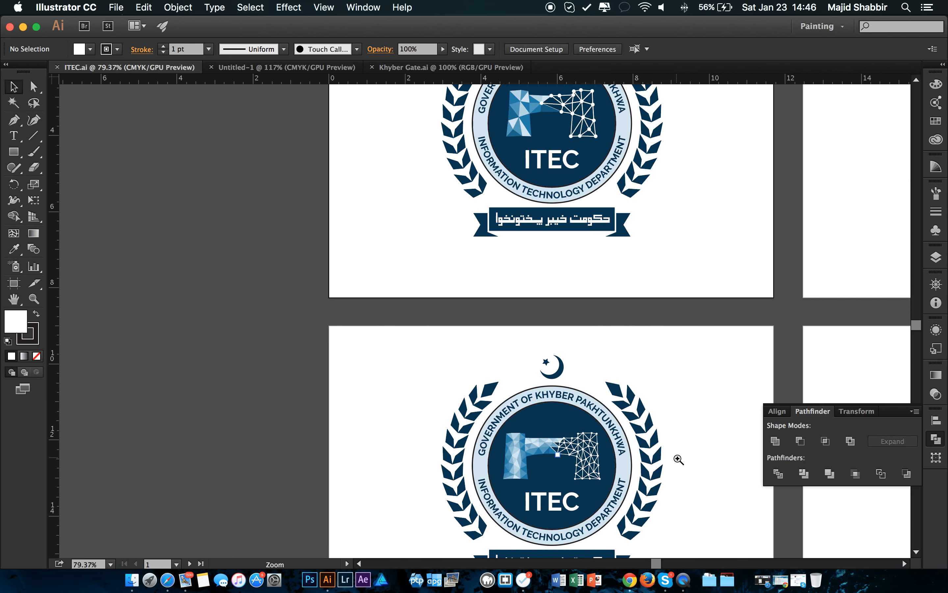
left_click_drag(570, 400, 489, 297)
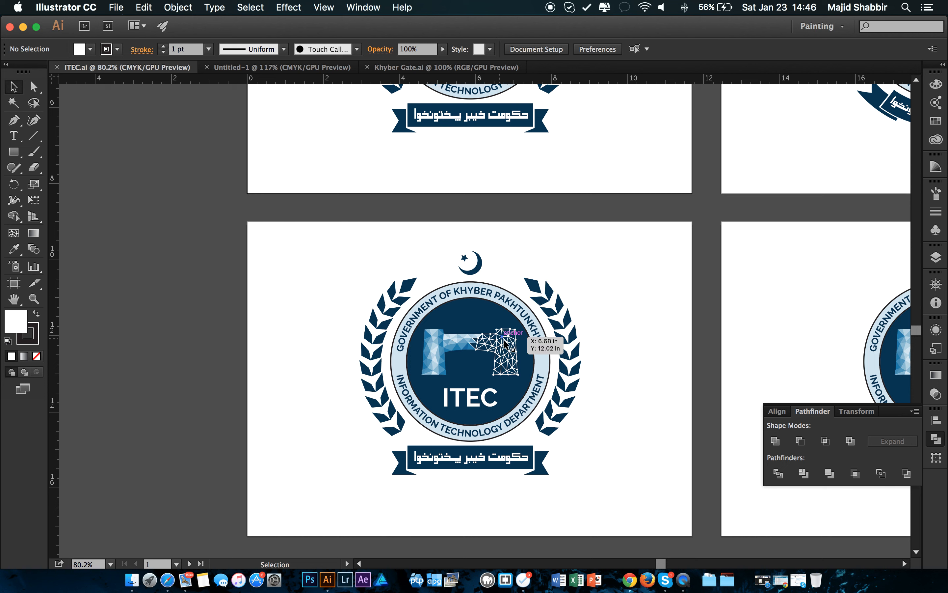
key("space")
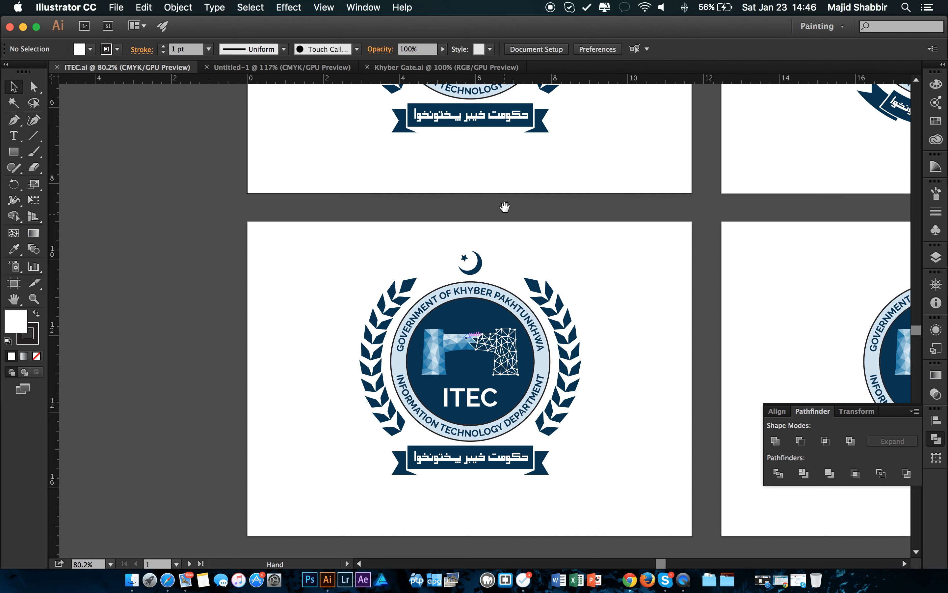
left_click_drag(505, 207, 494, 463)
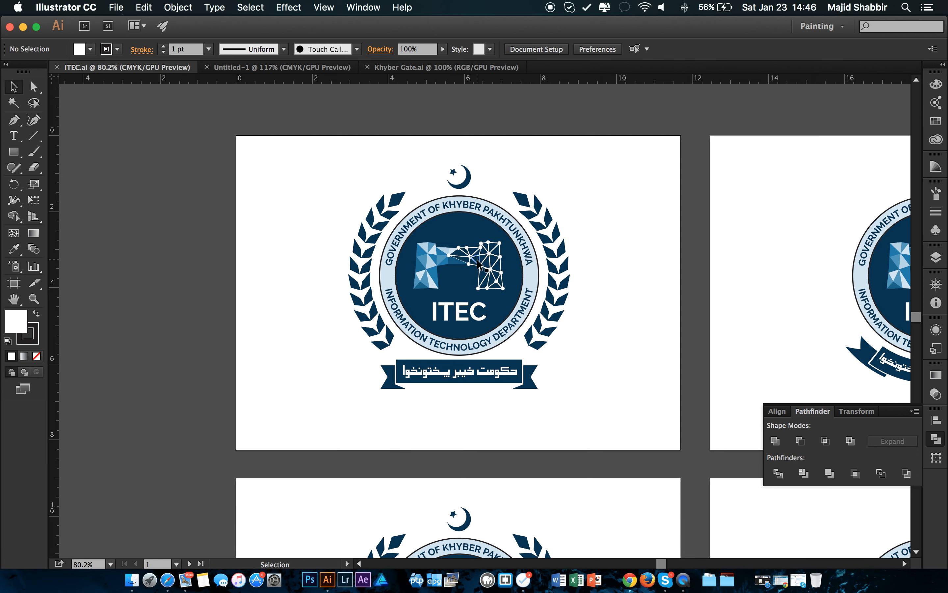
Switch to the Khyber Gate.ai document and inspect the path of the round hole in the gate's bridge.
left_click(408, 68)
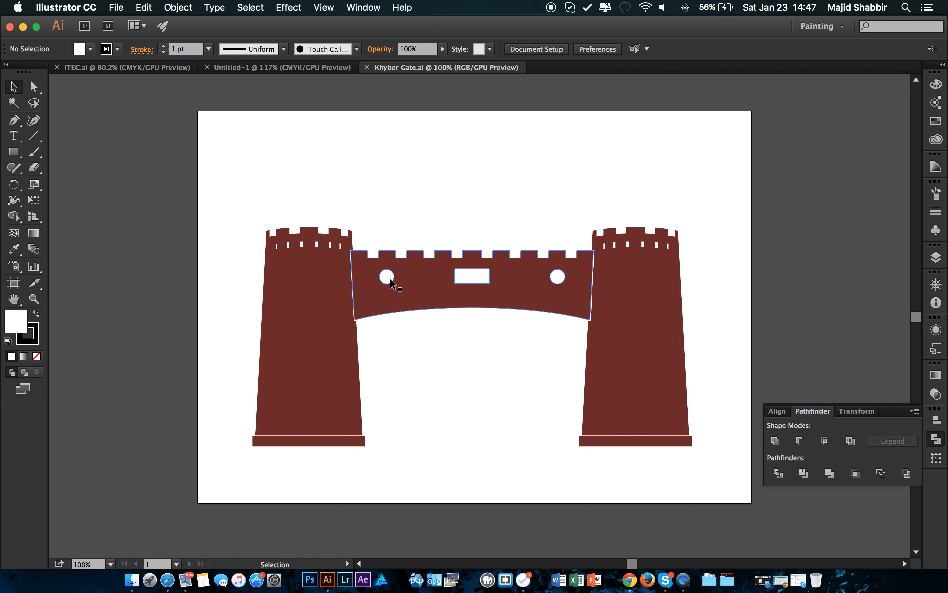
key("a")
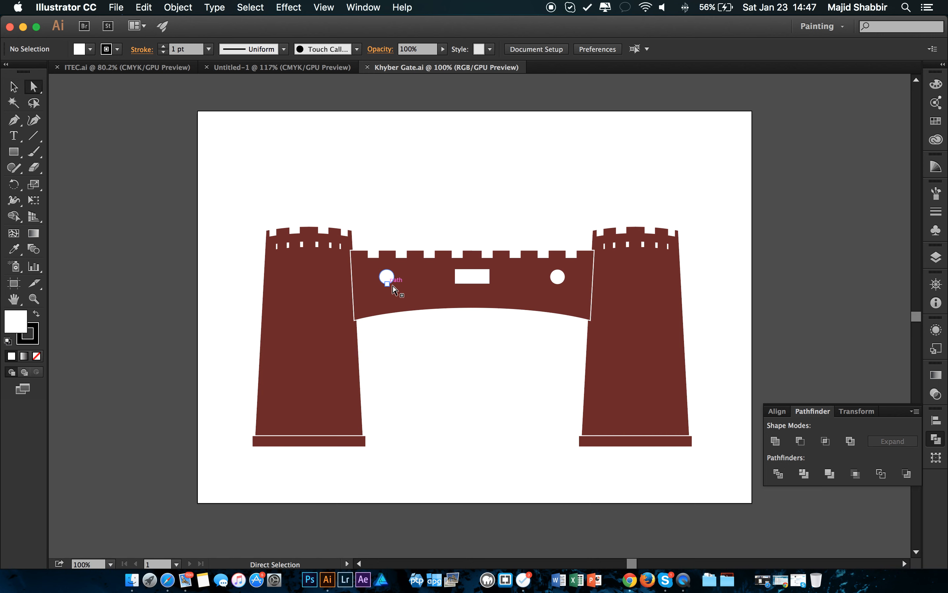
key("v")
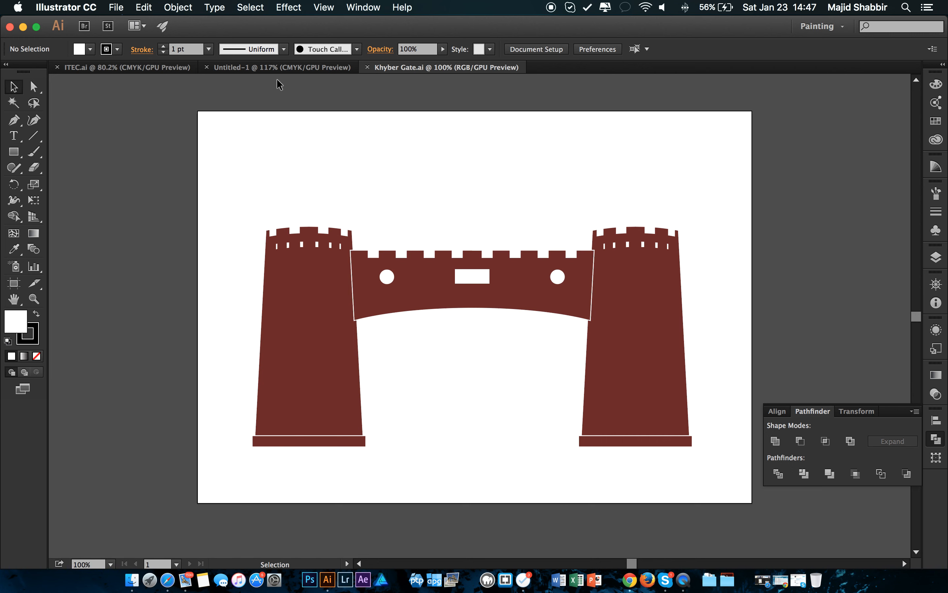
Copy the complete first ITEC logo from ITEC.ai and paste it into the Untitled-1 document.
left_click(277, 67)
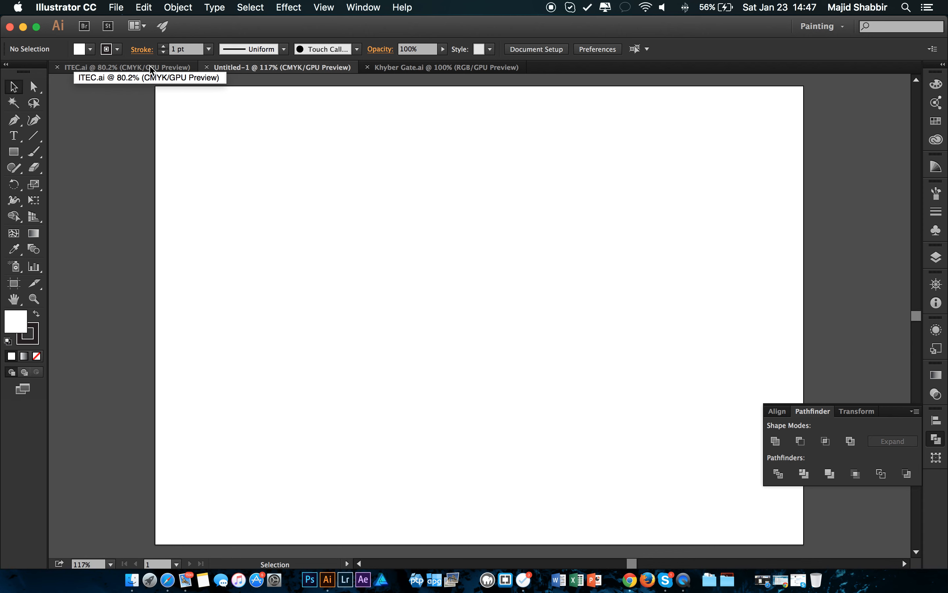
left_click(151, 68)
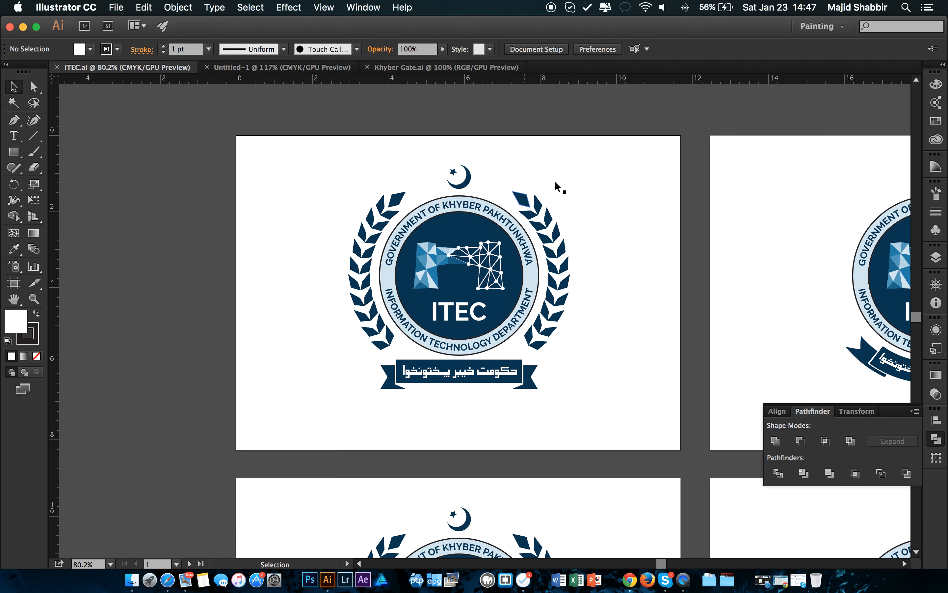
left_click_drag(624, 152, 322, 415)
key("super+c")
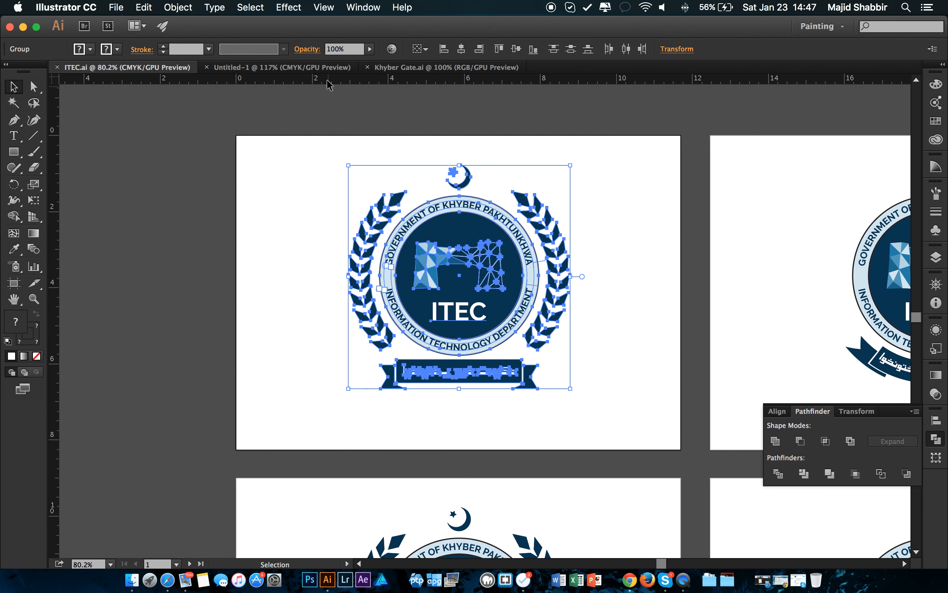
left_click(318, 68)
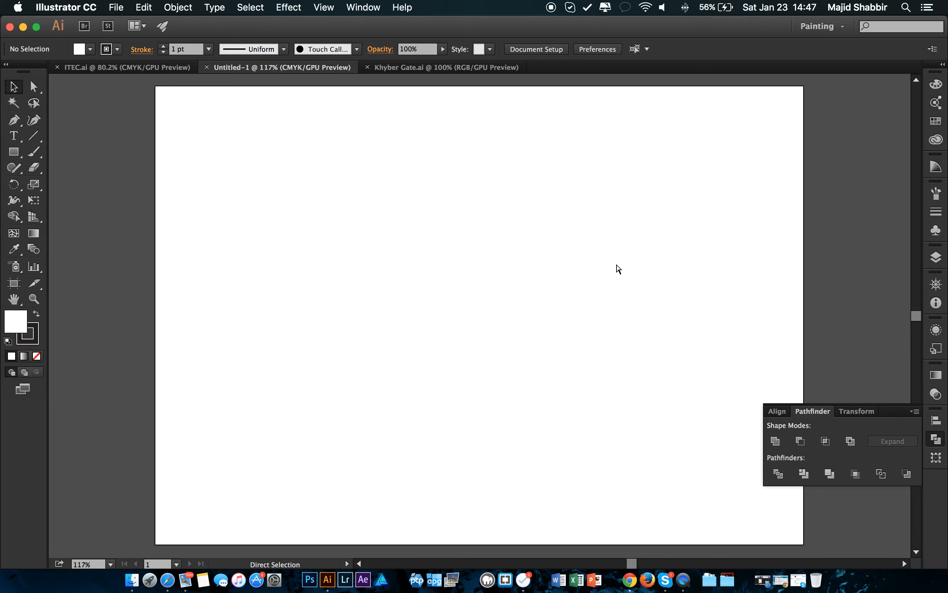
key("super+v")
Move the pasted logo off the artboard to the empty area on its left, and close the ITEC.ai document.
scroll(543, 267, "down", 2)
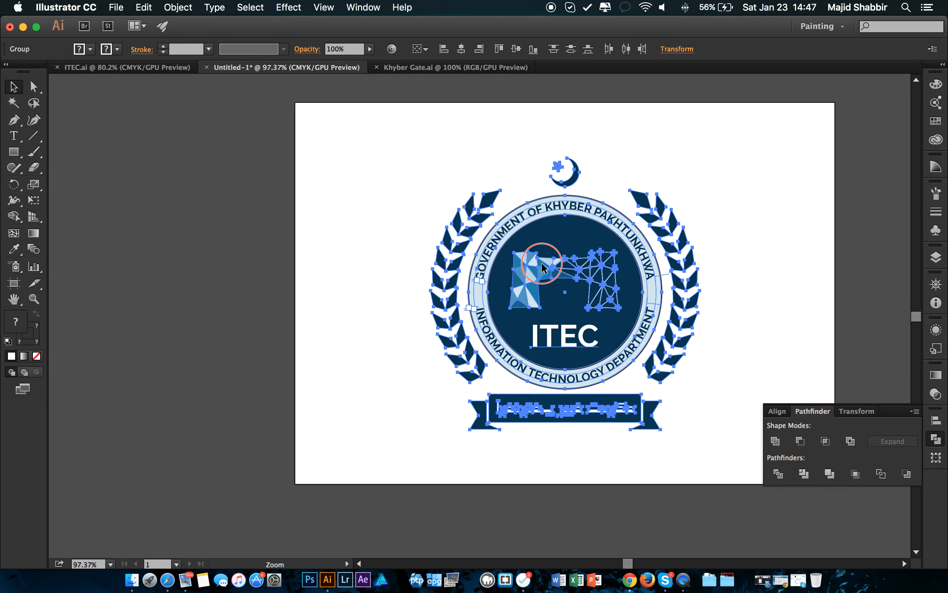
scroll(543, 267, "down", 1)
scroll(542, 266, "left", 2)
left_click_drag(627, 293, 254, 290)
left_click(322, 111)
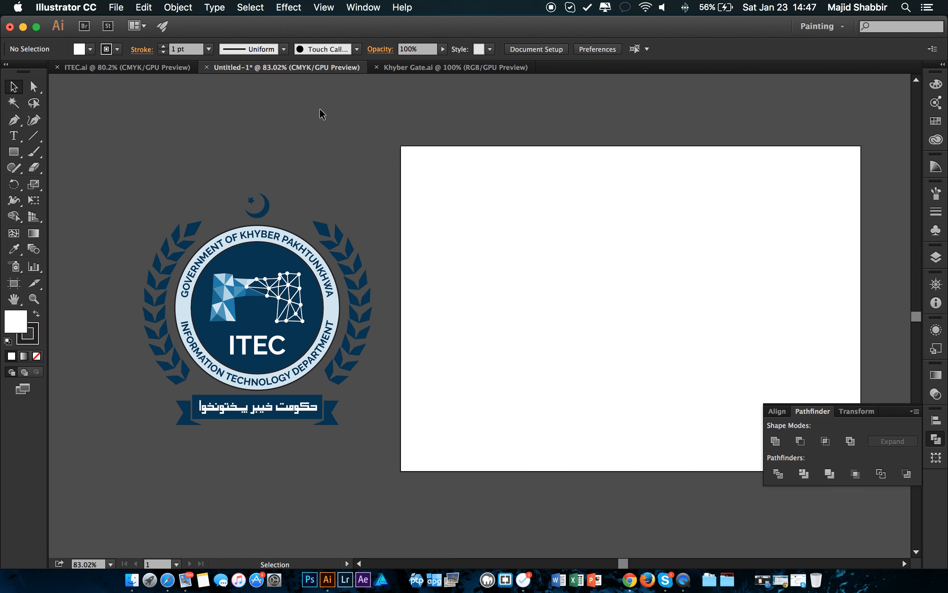
left_click(80, 69)
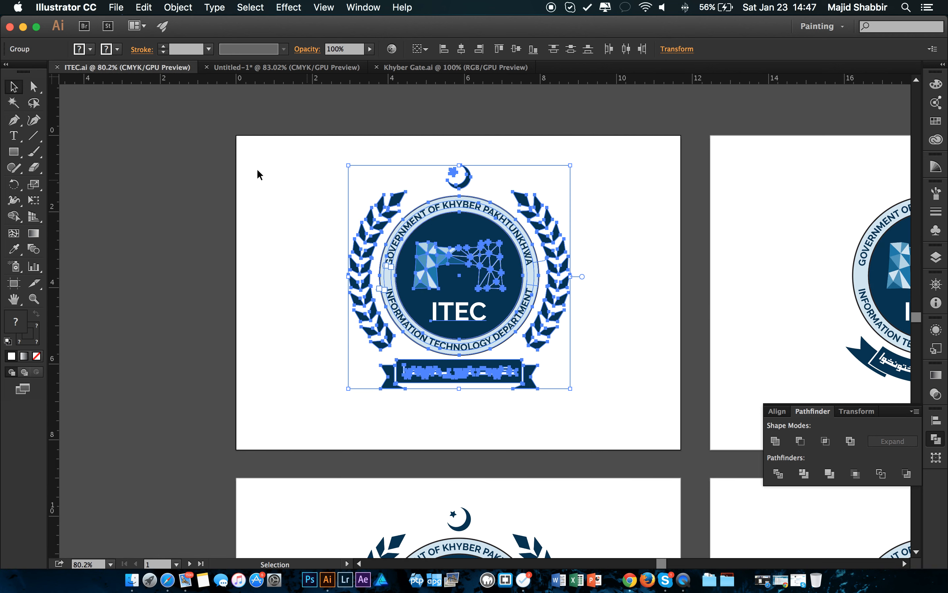
left_click(57, 68)
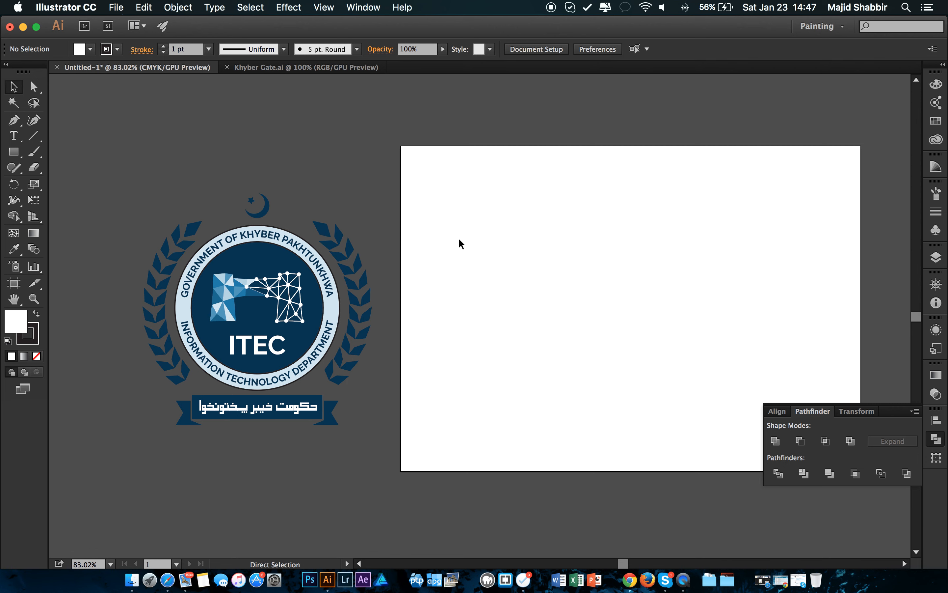
Draw a circle about 3.66 in across with a white fill and 1 pt black stroke, and move it over the artboard's right edge.
left_click_drag(565, 228, 482, 182)
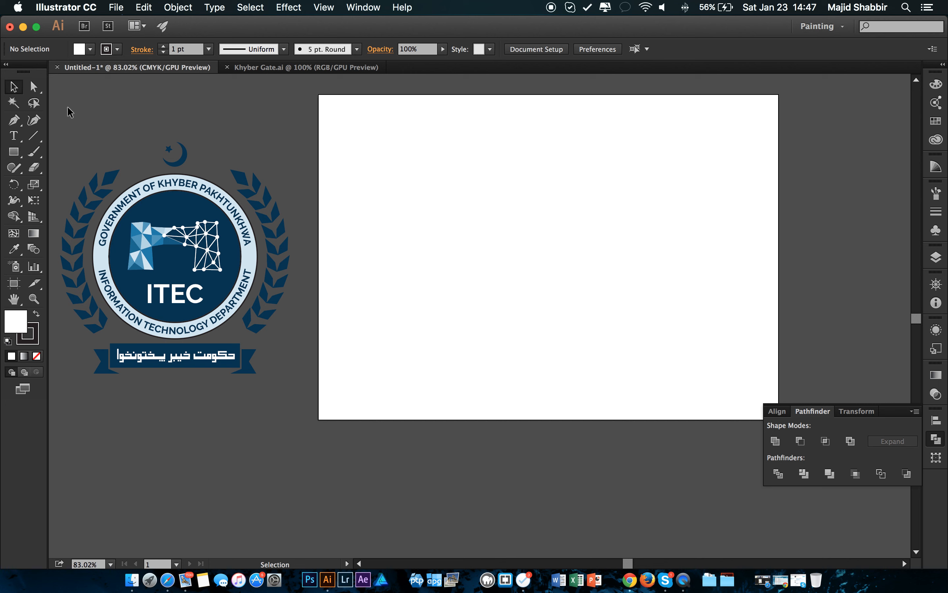
left_click(14, 154)
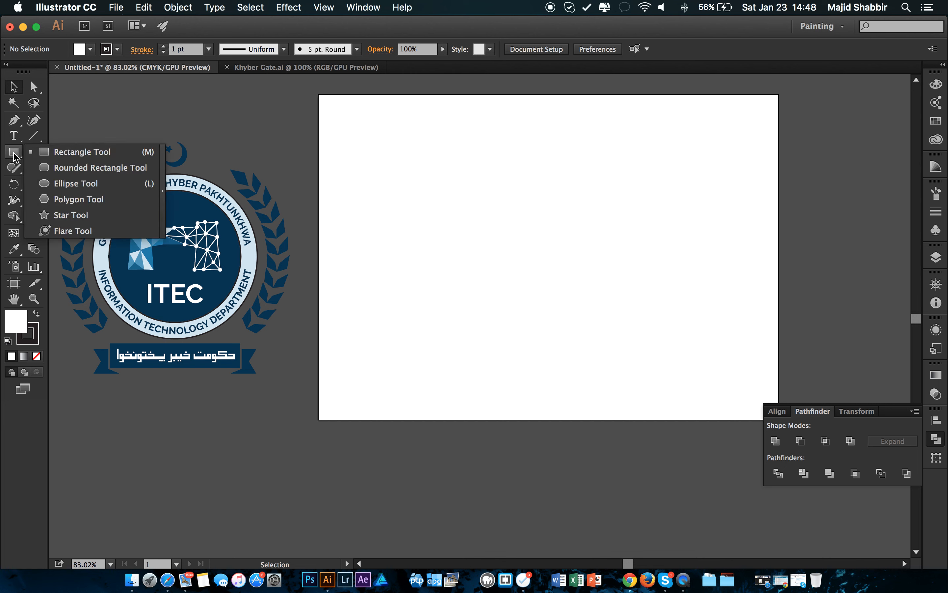
left_click(93, 183)
left_click_drag(496, 186, 626, 329)
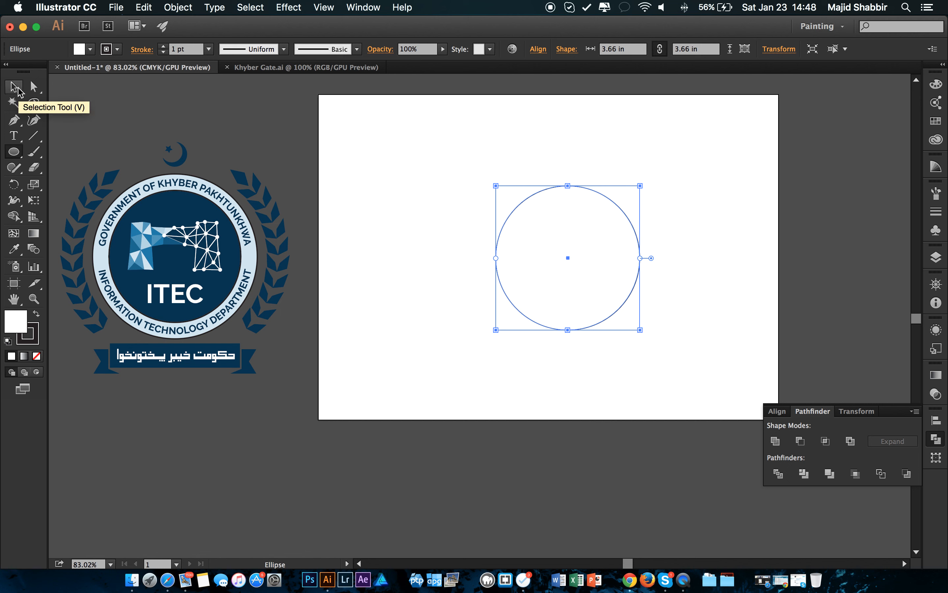
left_click(16, 87)
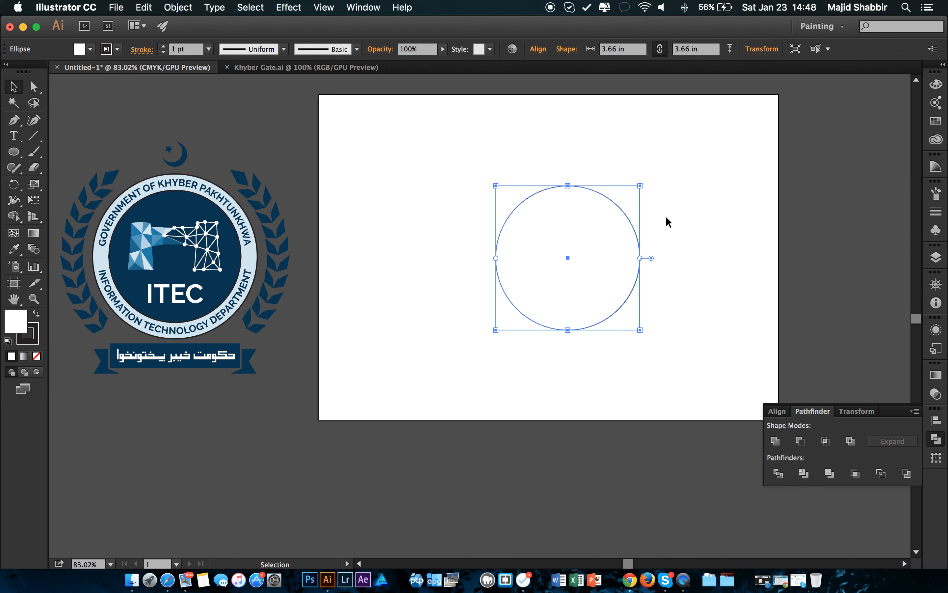
left_click_drag(631, 224, 865, 245)
key("space")
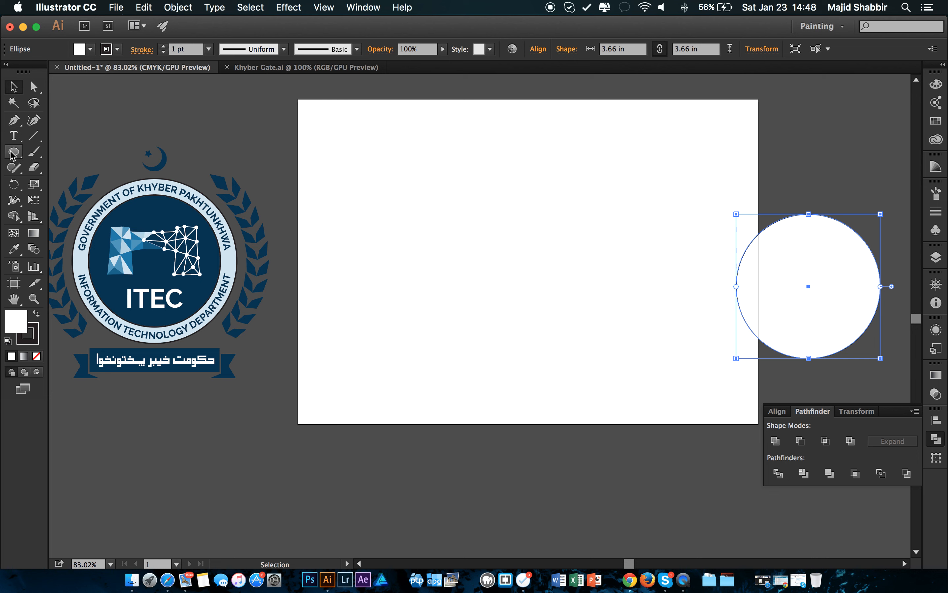
left_click_drag(14, 152, 68, 154)
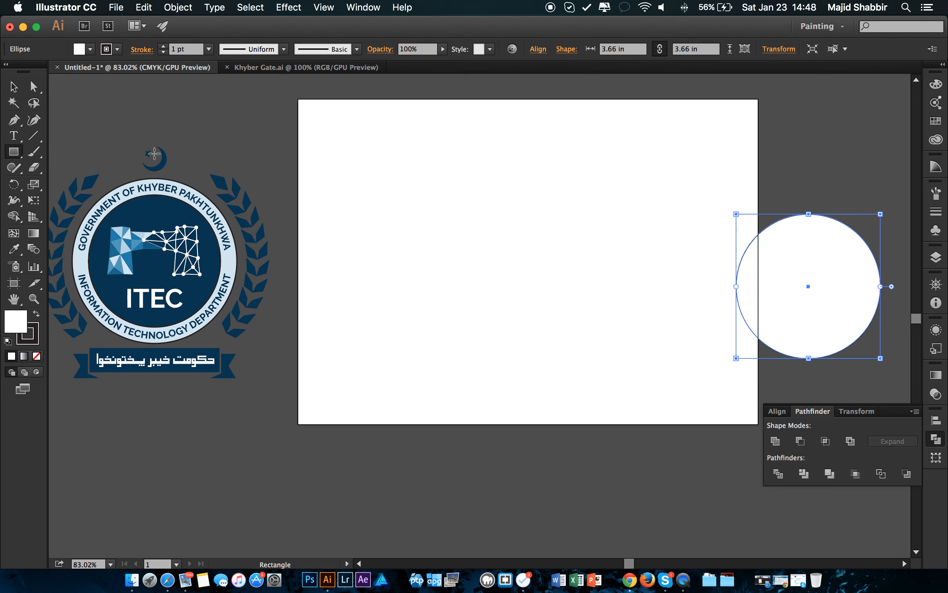
left_click_drag(299, 100, 742, 424)
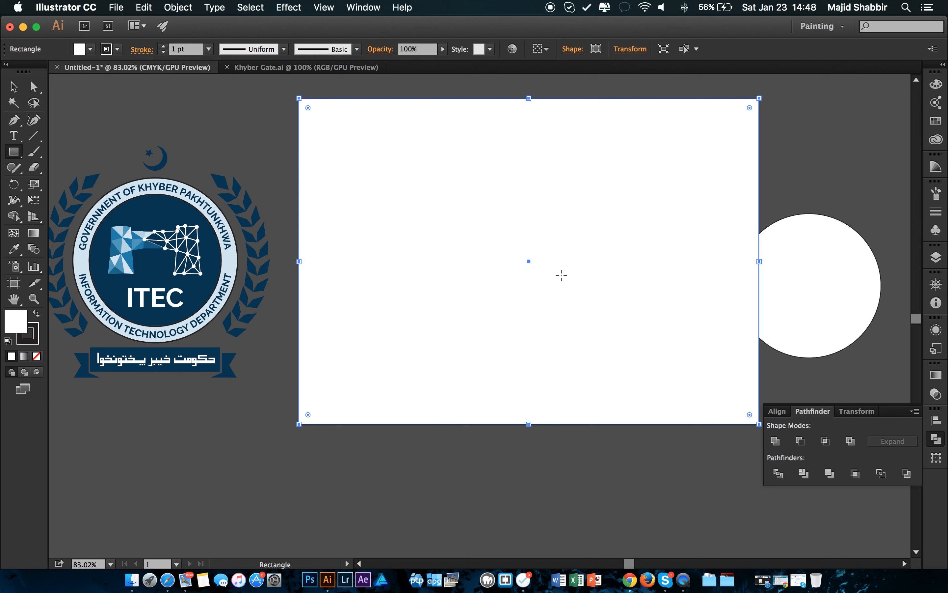
key("Delete")
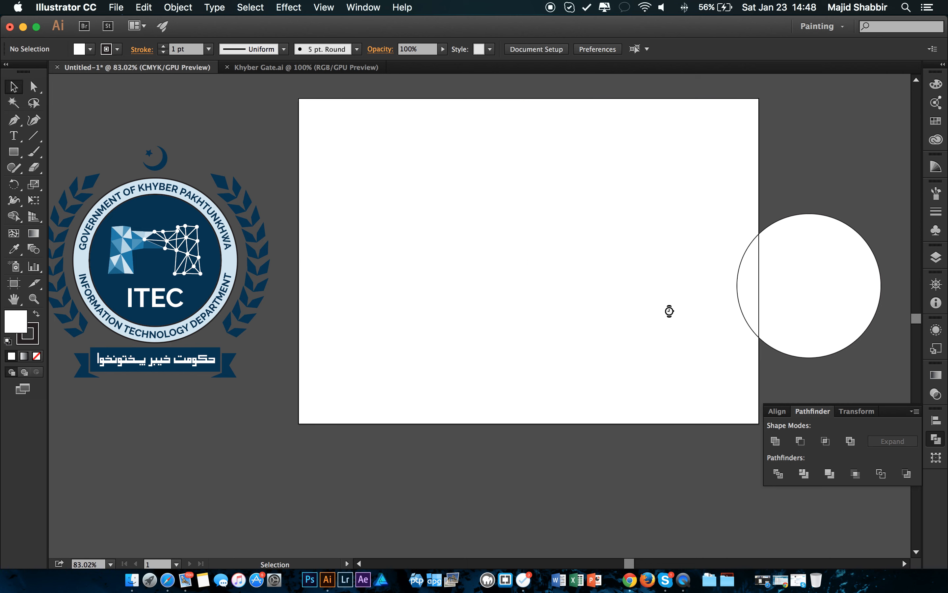
Check that Smart Guides are enabled and draw an 11.693 by 8.268 in rectangle from corner to corner of the artboard.
left_click(14, 156)
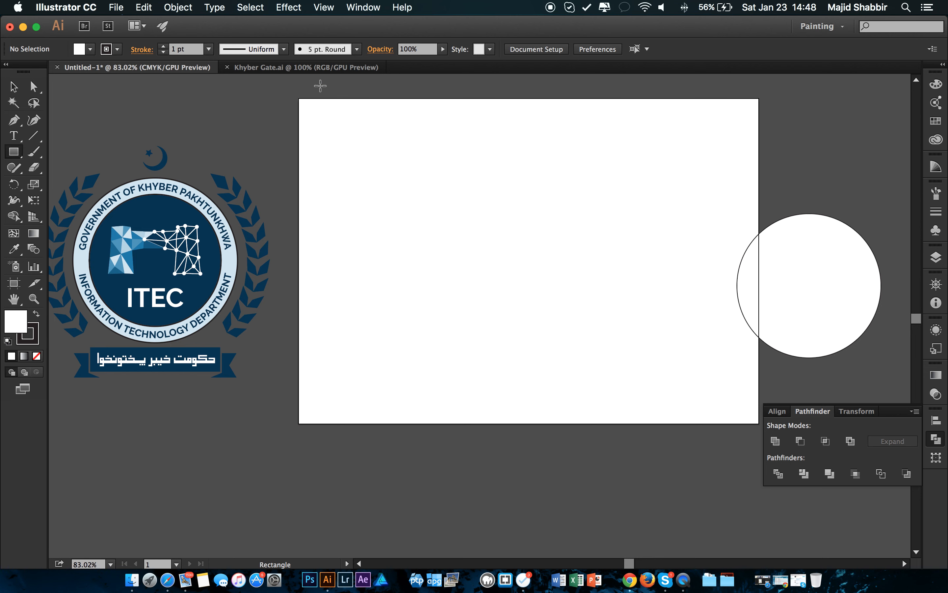
left_click(324, 7)
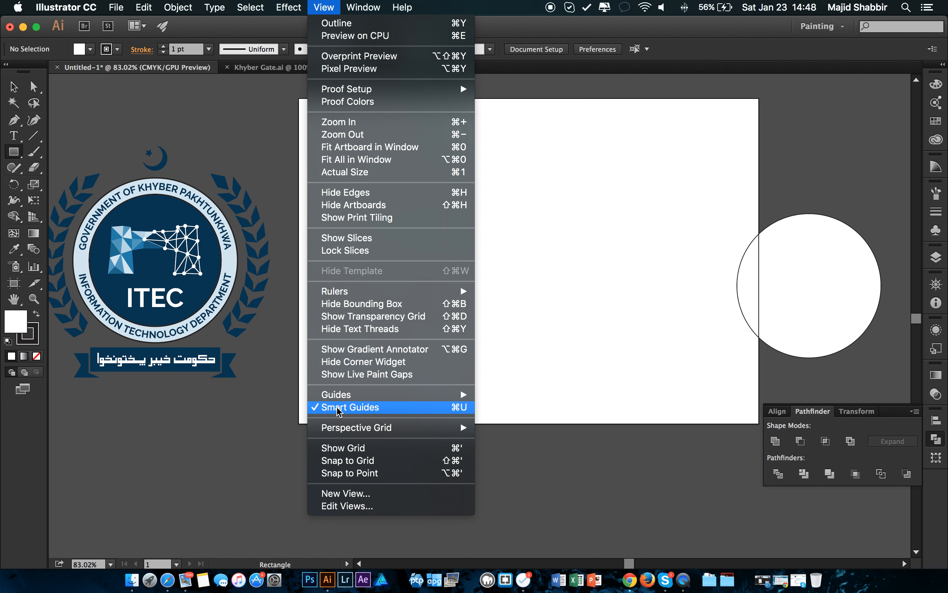
left_click(317, 410)
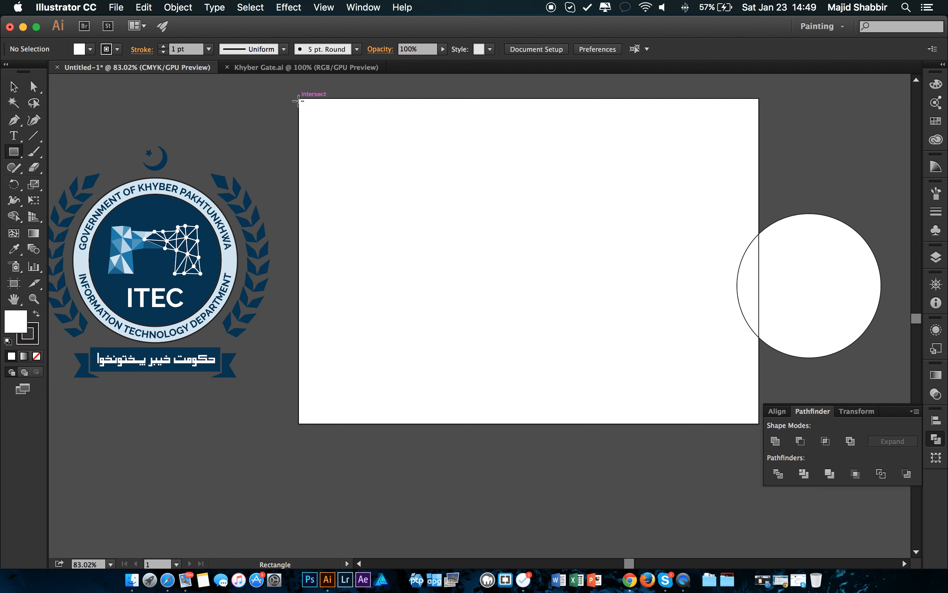
left_click_drag(299, 100, 757, 423)
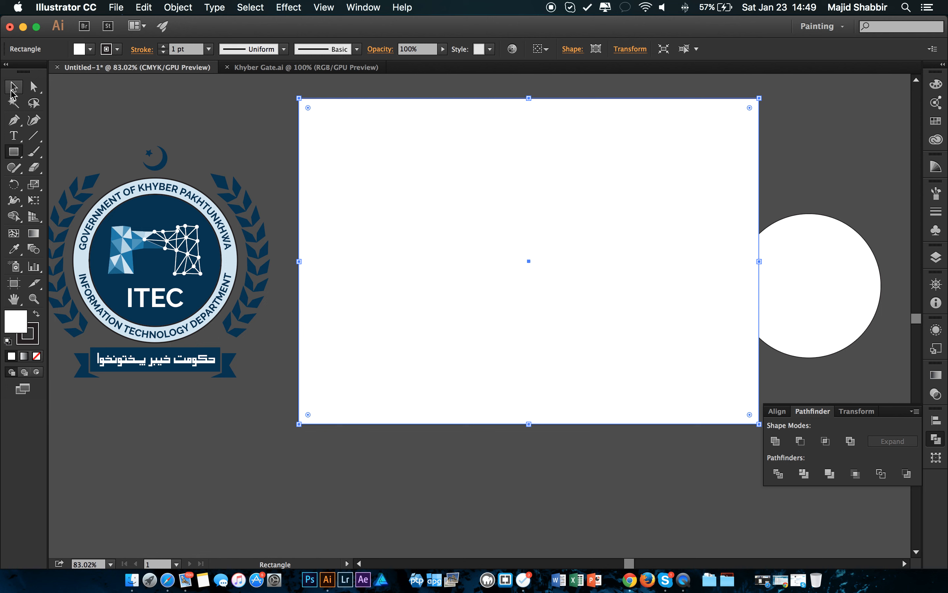
left_click(12, 89)
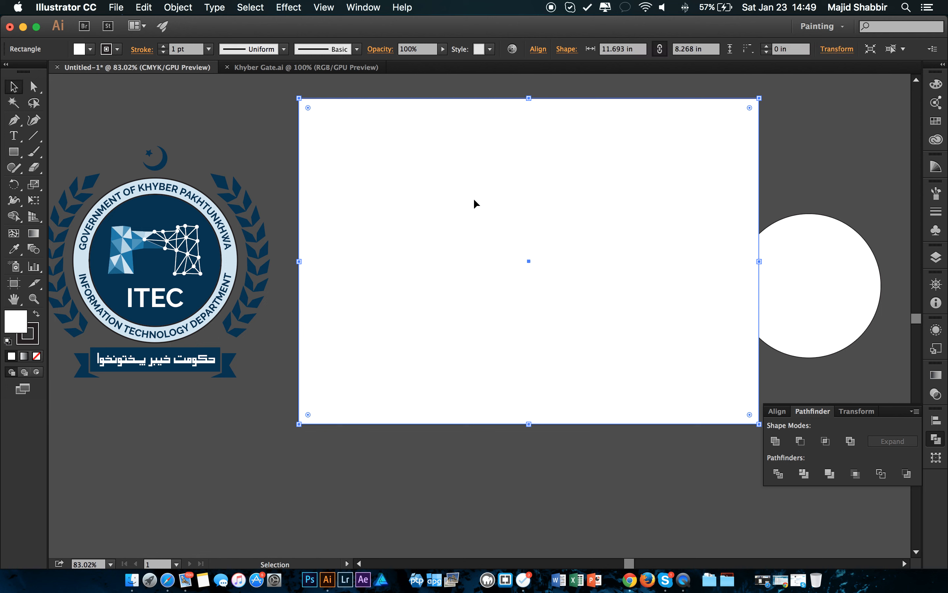
Try to centre the circle and the artboard-sized rectangle on each other without a key object, and undo both alignments.
left_click(818, 265)
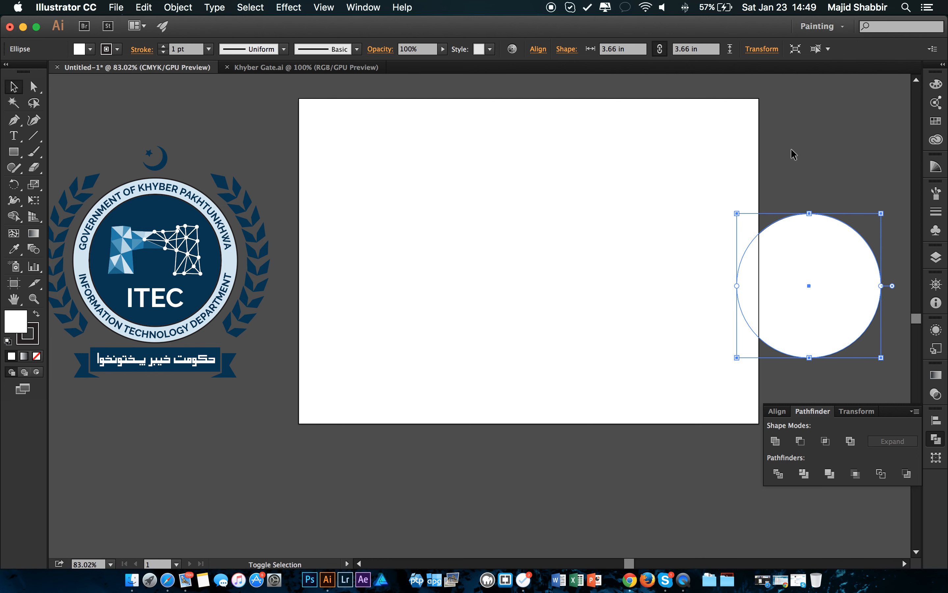
left_click(615, 167, "shift")
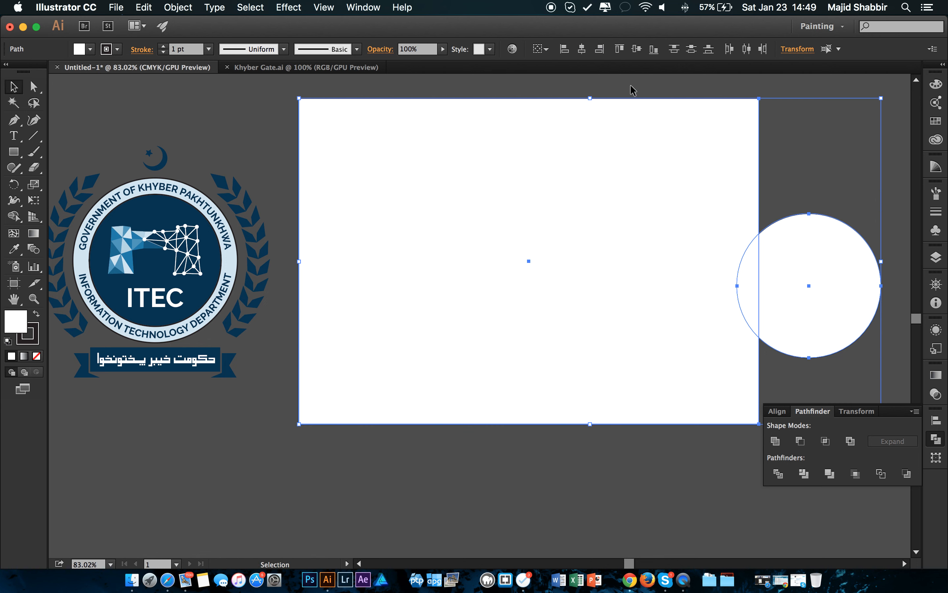
left_click(582, 49)
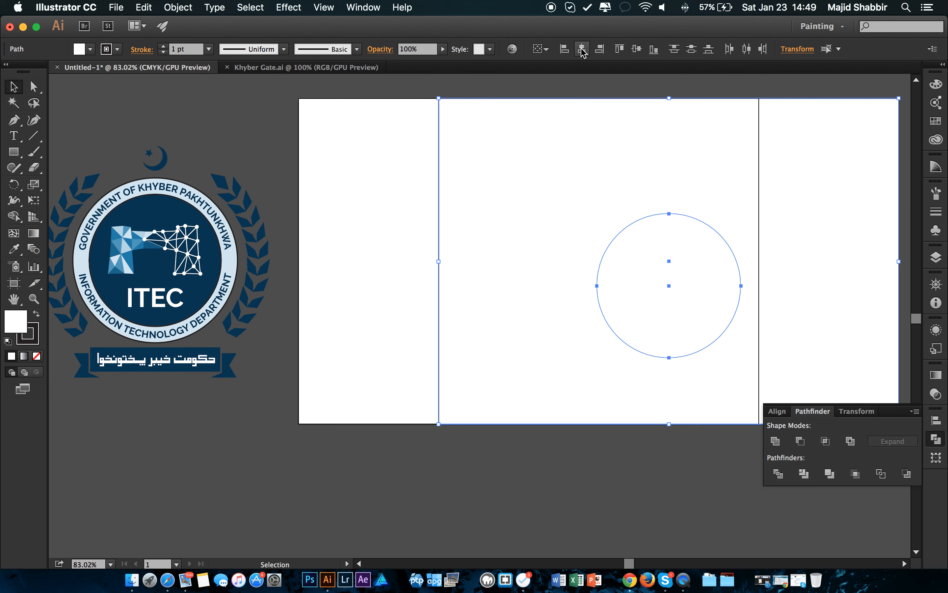
left_click(640, 51)
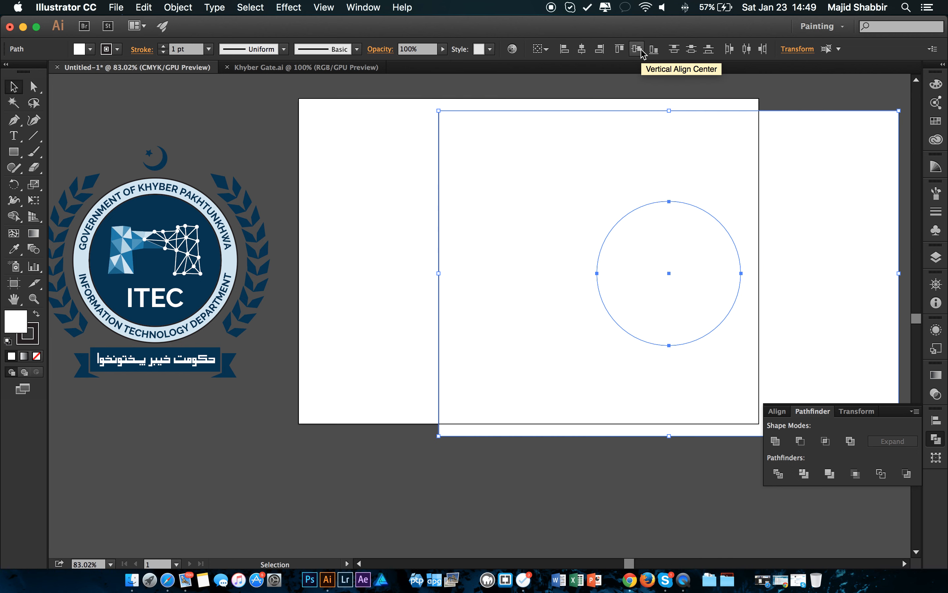
scroll(775, 235, "right", 3)
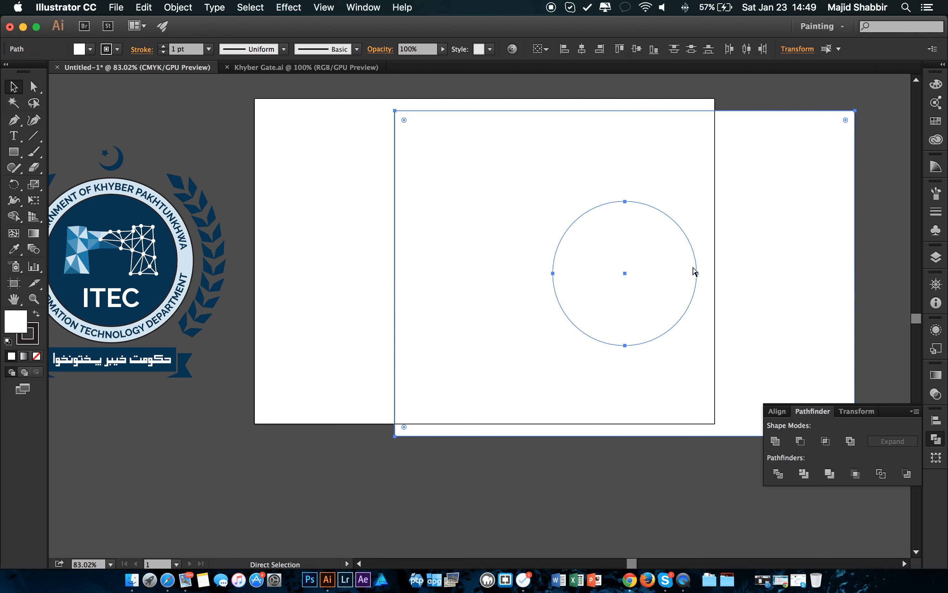
key("super+z")
key("super+z")
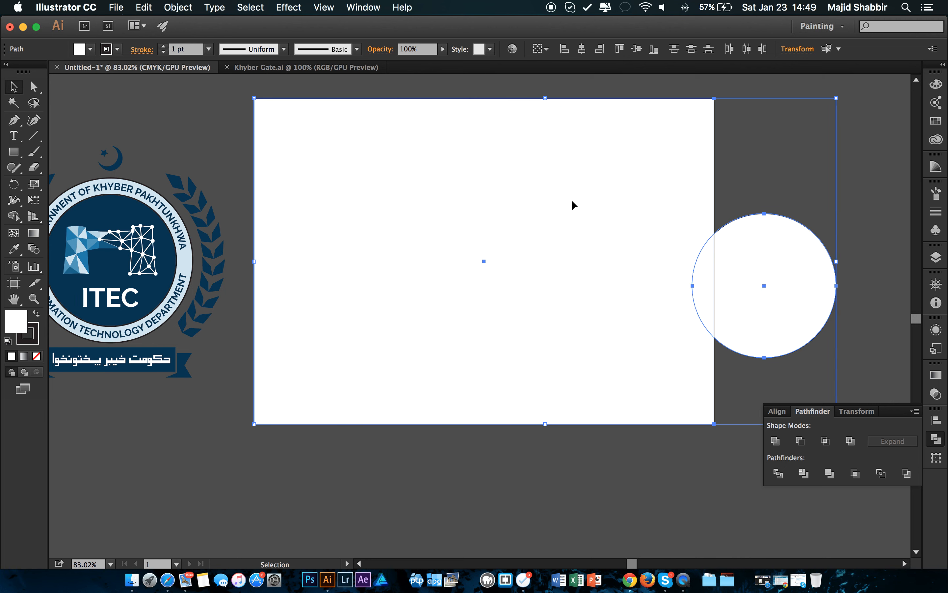
Centre the circle horizontally and vertically on the artboard-sized rectangle, using the rectangle as the key object.
left_click(808, 156)
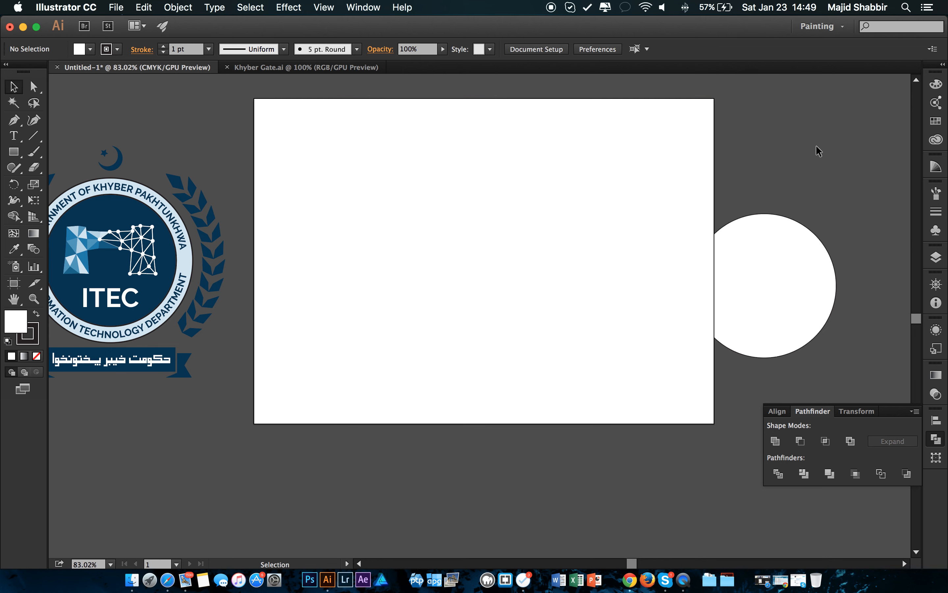
left_click_drag(817, 148, 577, 293)
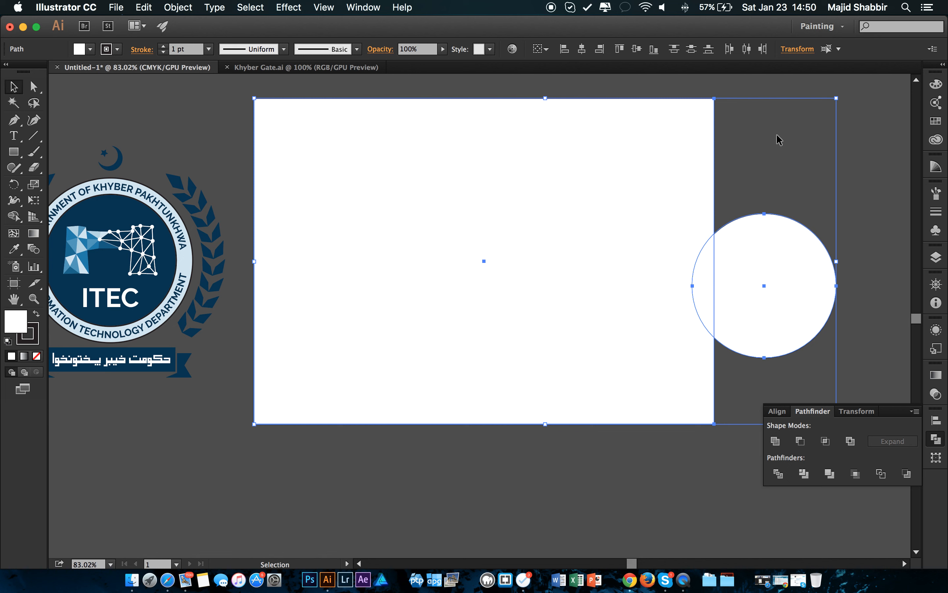
left_click(548, 153)
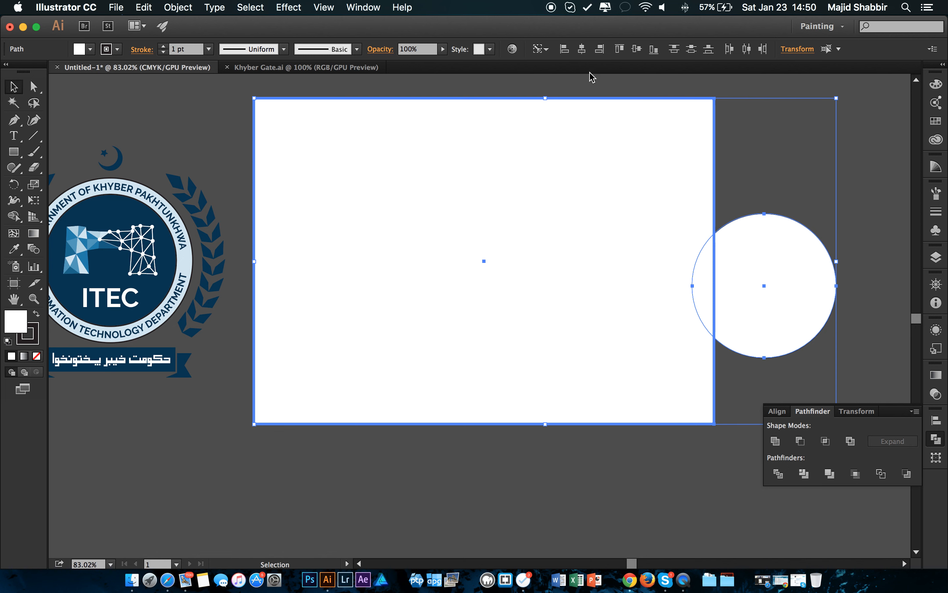
left_click(582, 49)
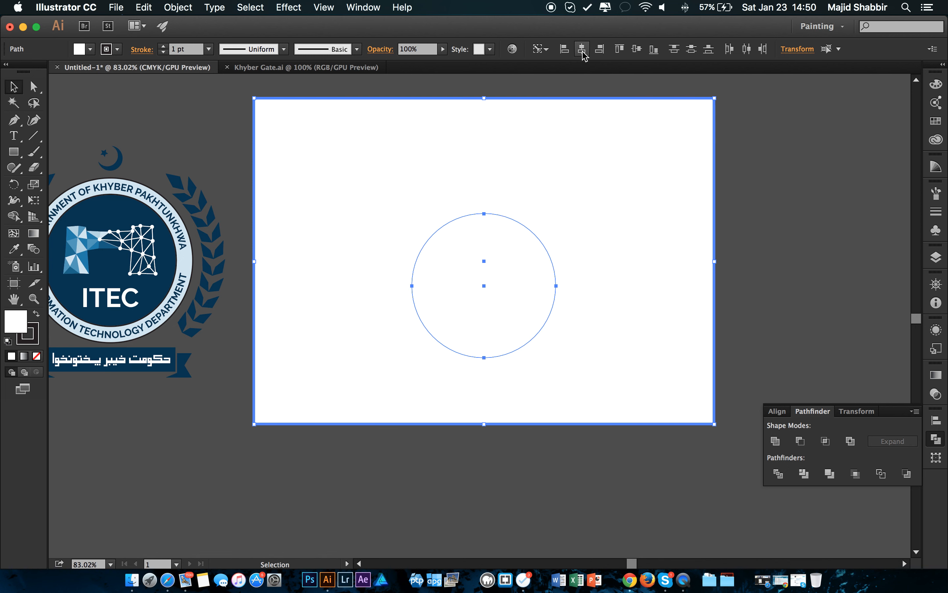
left_click(638, 50)
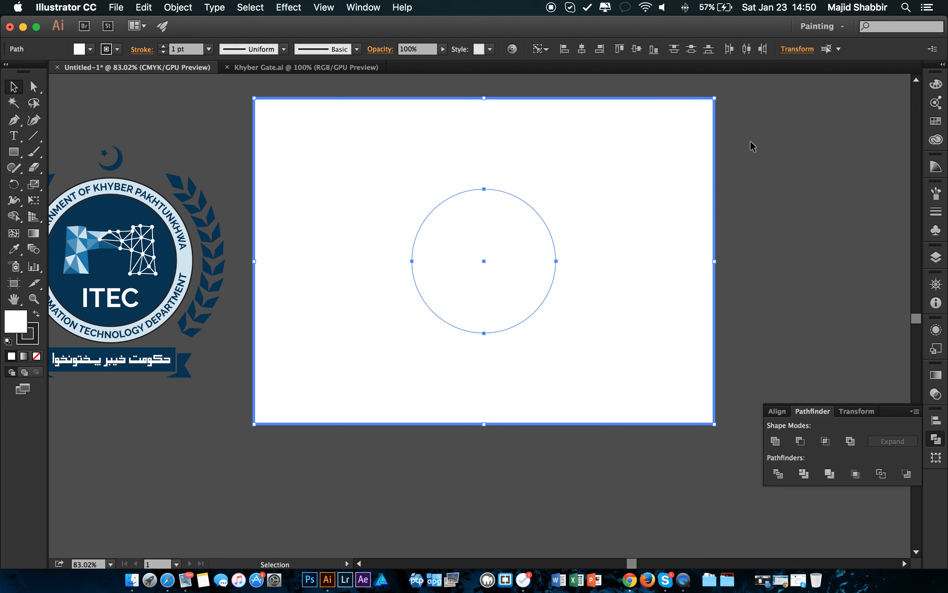
Pull the artboard-sized rectangle off the circle and delete it, keeping the centred circle.
left_click(771, 149)
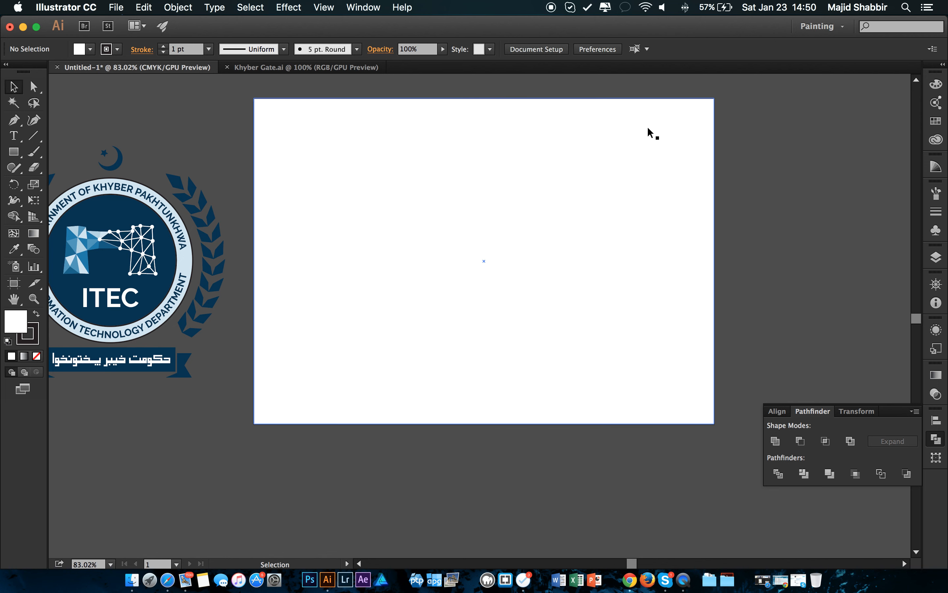
left_click_drag(651, 132, 780, 327)
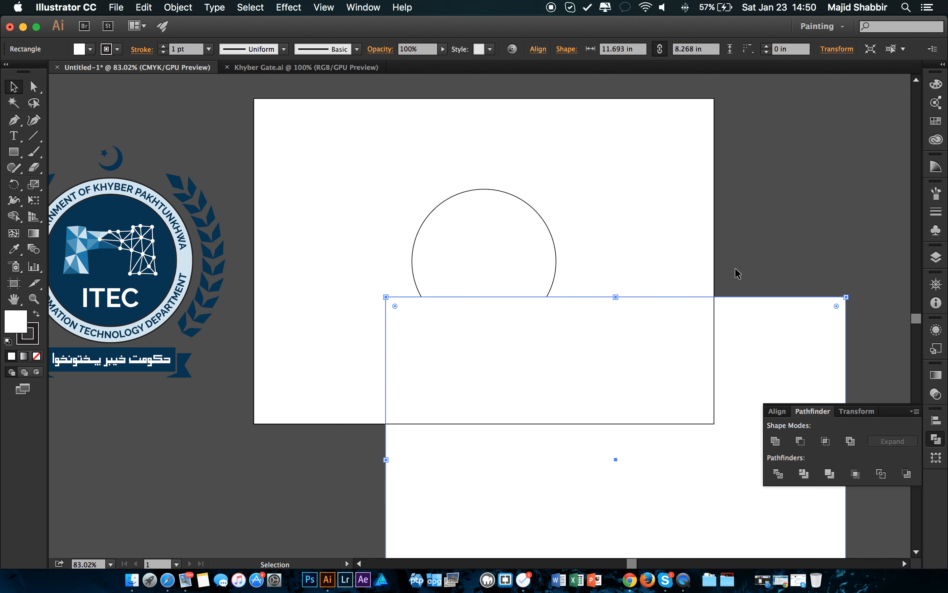
key("Delete")
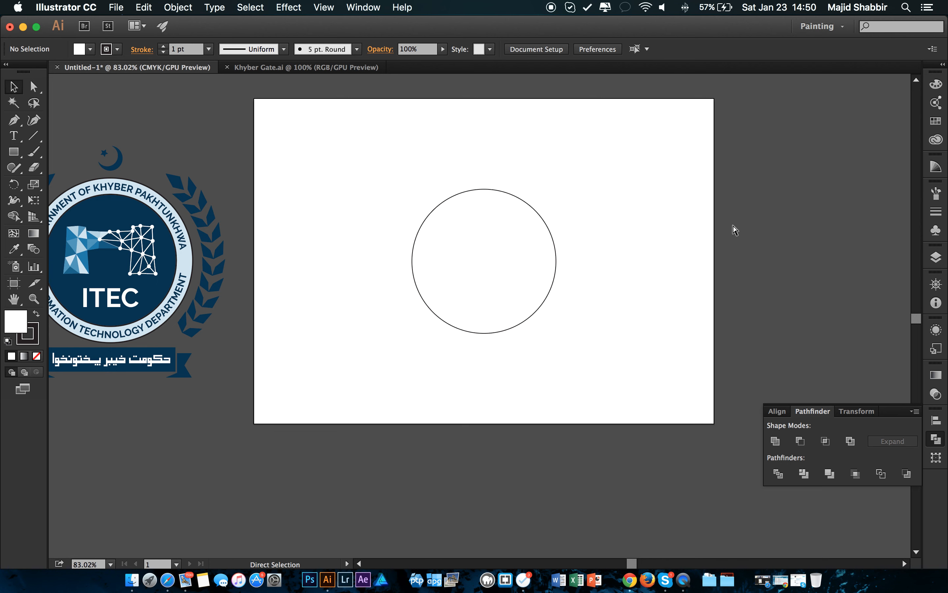
Undo the deletion and the move of the artboard-sized rectangle.
key("super+z")
key("super+z")
left_click(771, 224)
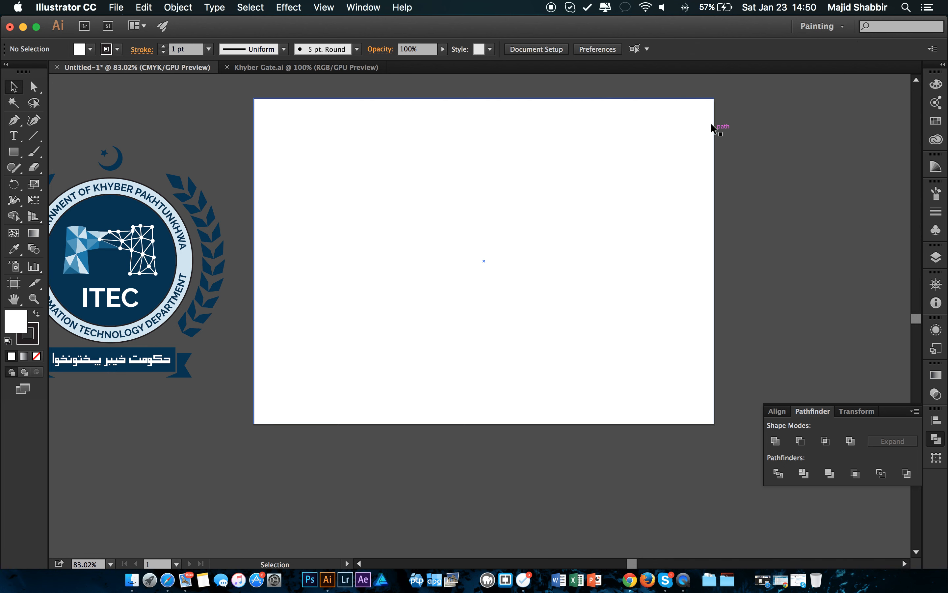
Send the artboard-sized rectangle to the back, behind the centred circle.
left_click(639, 163)
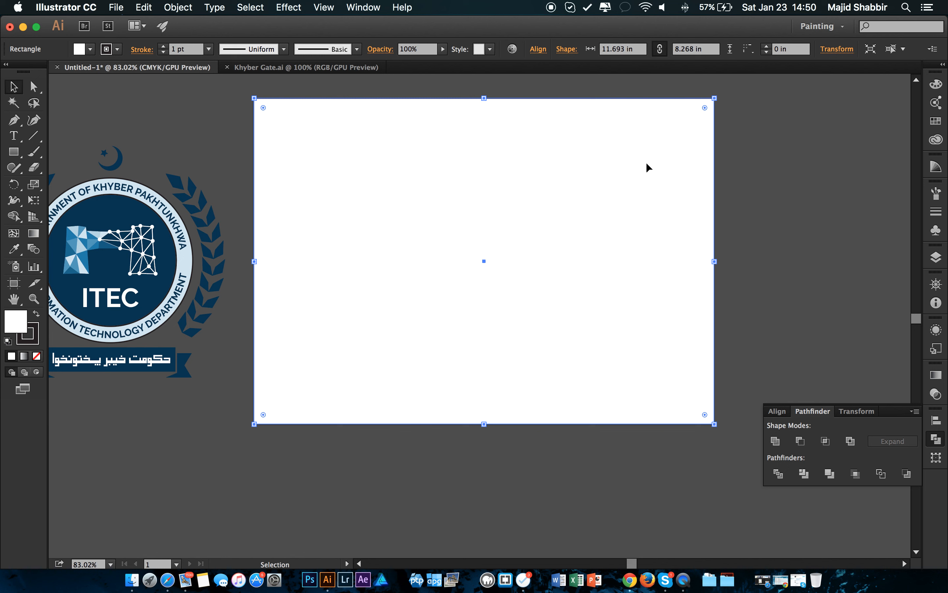
right_click(641, 145)
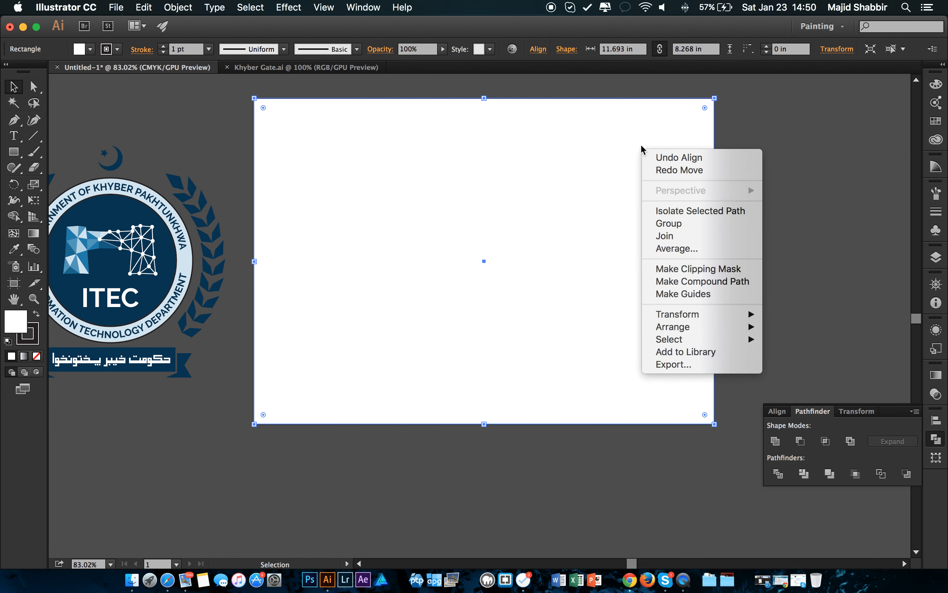
mouse_move(719, 341)
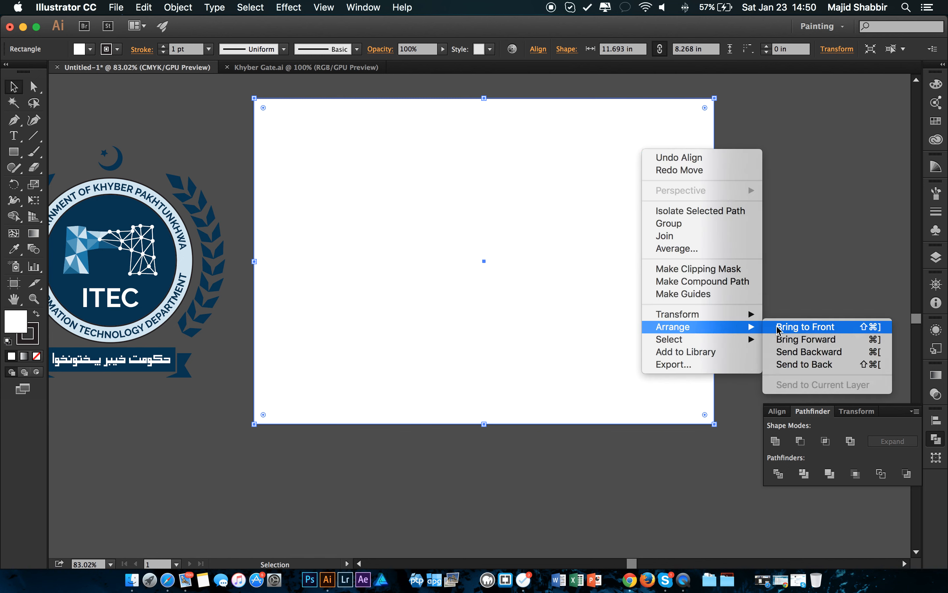
left_click(822, 364)
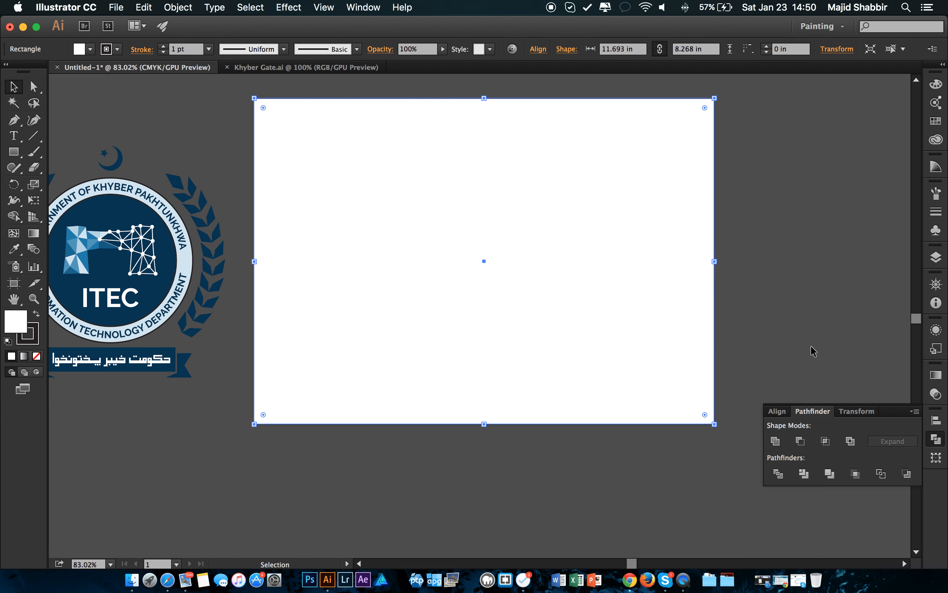
Try moving the artboard-sized rectangle downwards from behind the circle, and undo the move.
left_click(779, 220)
left_click_drag(663, 149, 678, 336)
key("super+z")
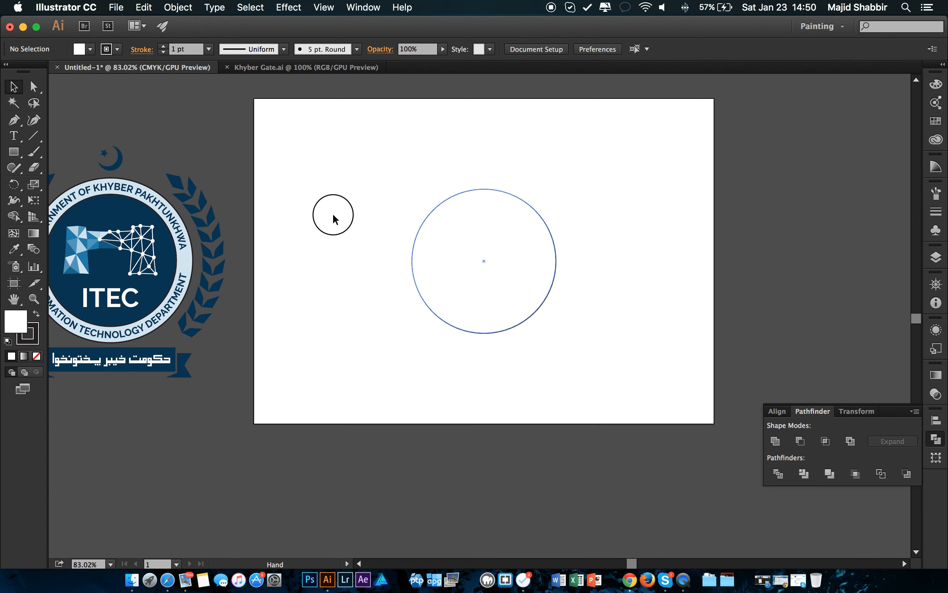
Select the centred circle and pick the dark blue 1d364f as its fill colour.
left_click_drag(332, 214, 409, 221)
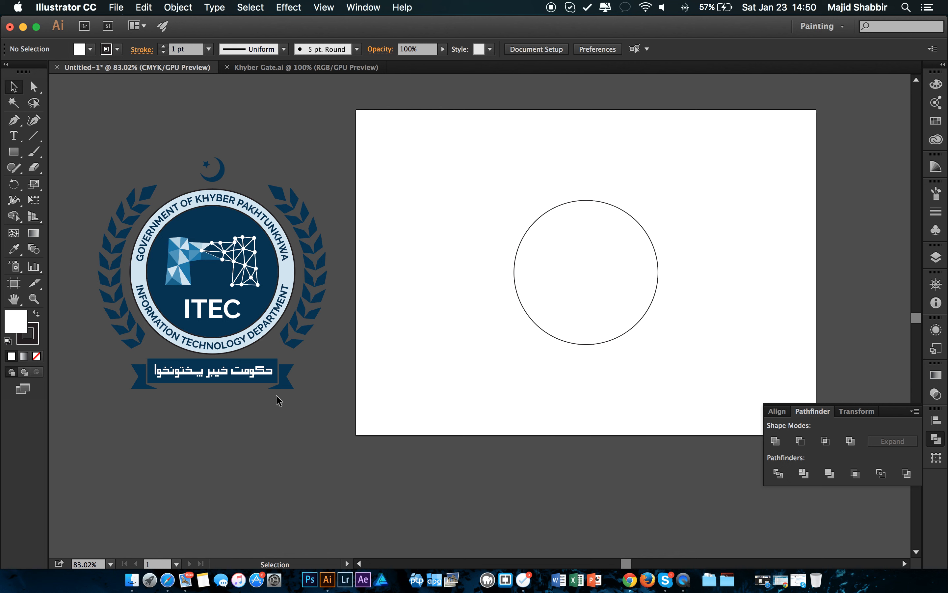
left_click(613, 257)
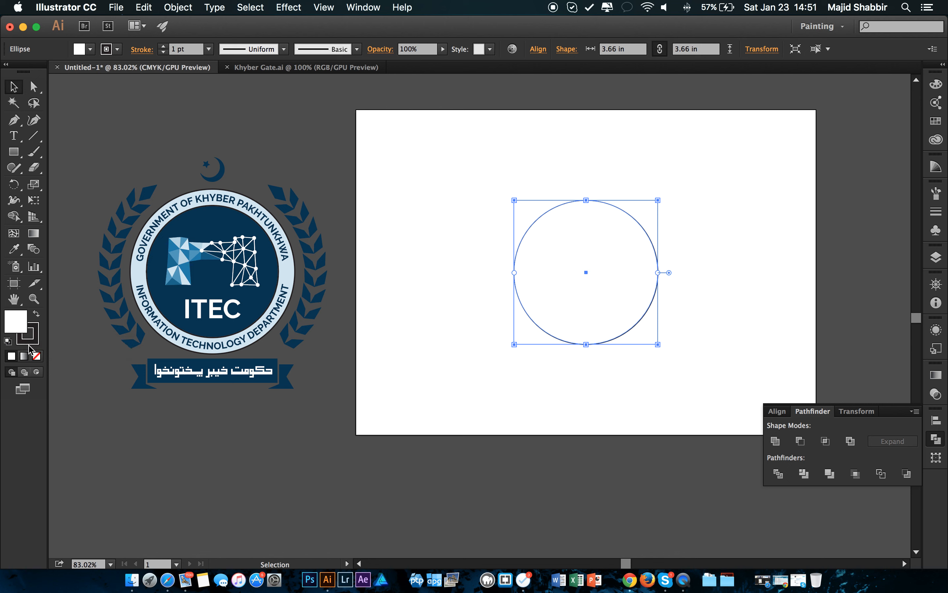
double_click(13, 326)
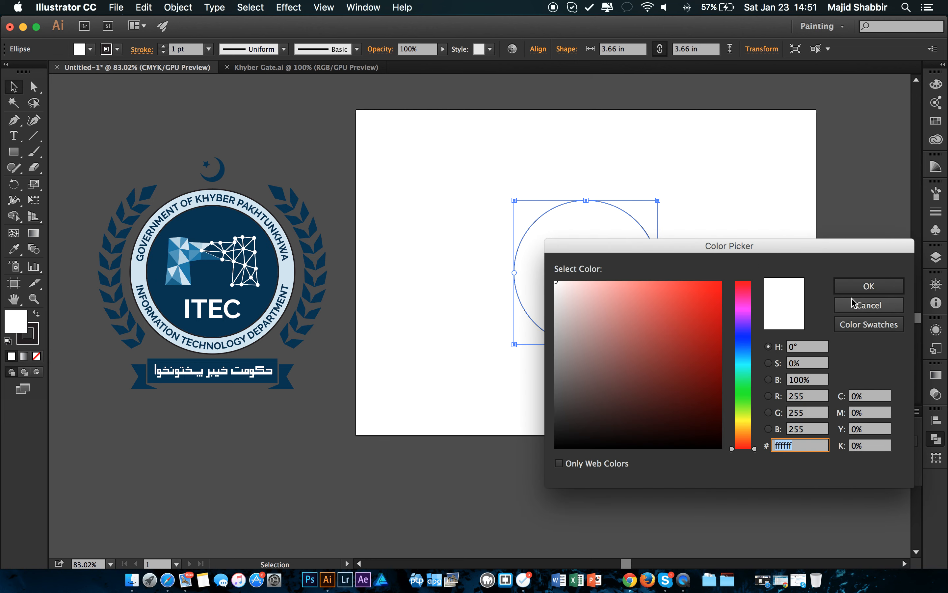
left_click(853, 305)
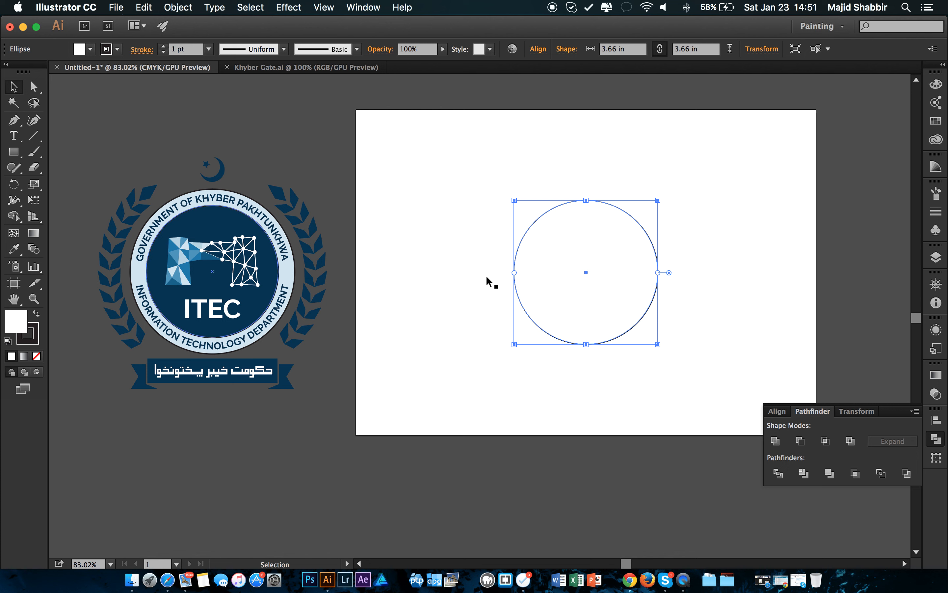
double_click(18, 325)
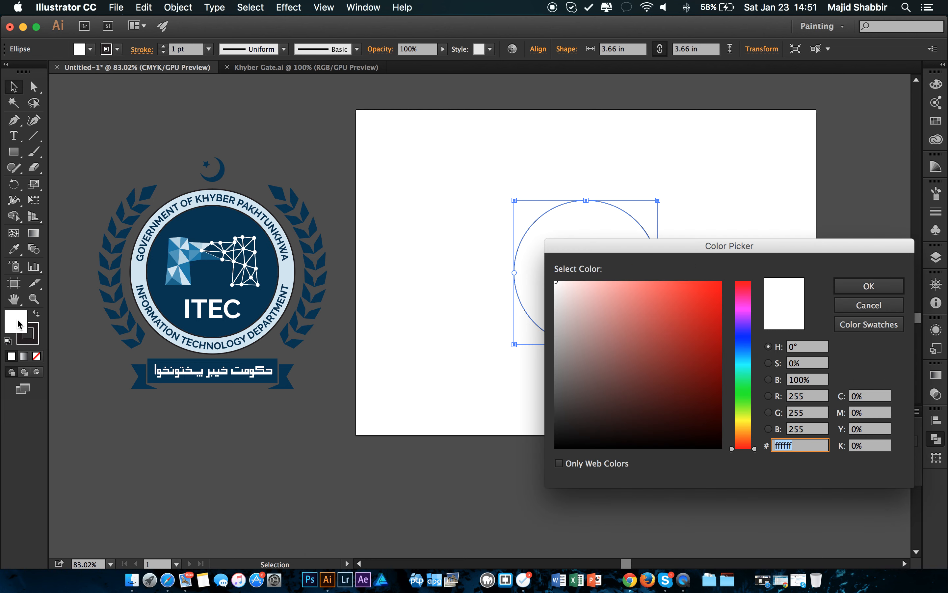
left_click(681, 360)
left_click_drag(747, 355, 745, 350)
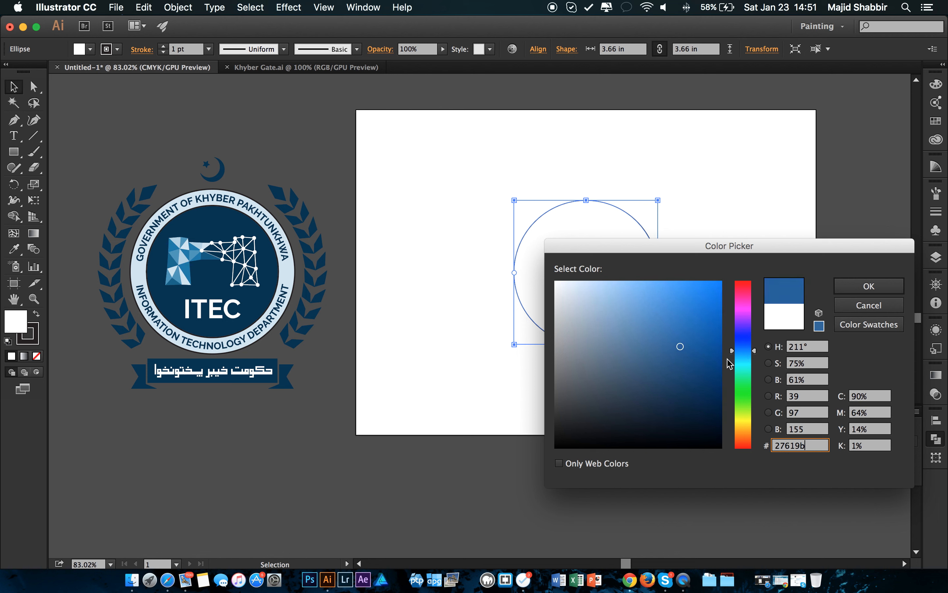
left_click_drag(693, 373, 656, 390)
left_click(662, 396)
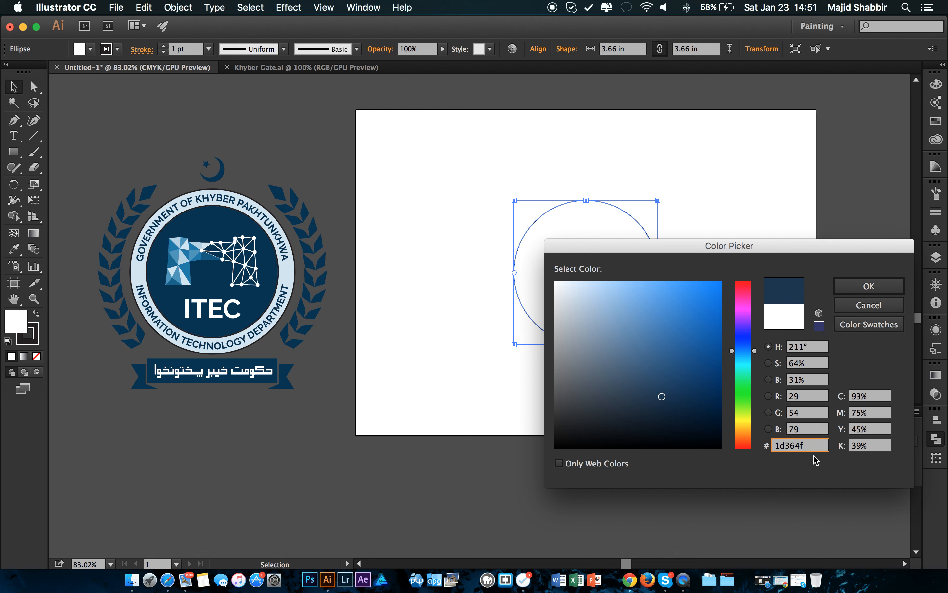
Review the picked colour's hex, CMYK and RGB values and apply the dark blue fill to the circle.
double_click(773, 446)
left_click(879, 402)
left_click(872, 414)
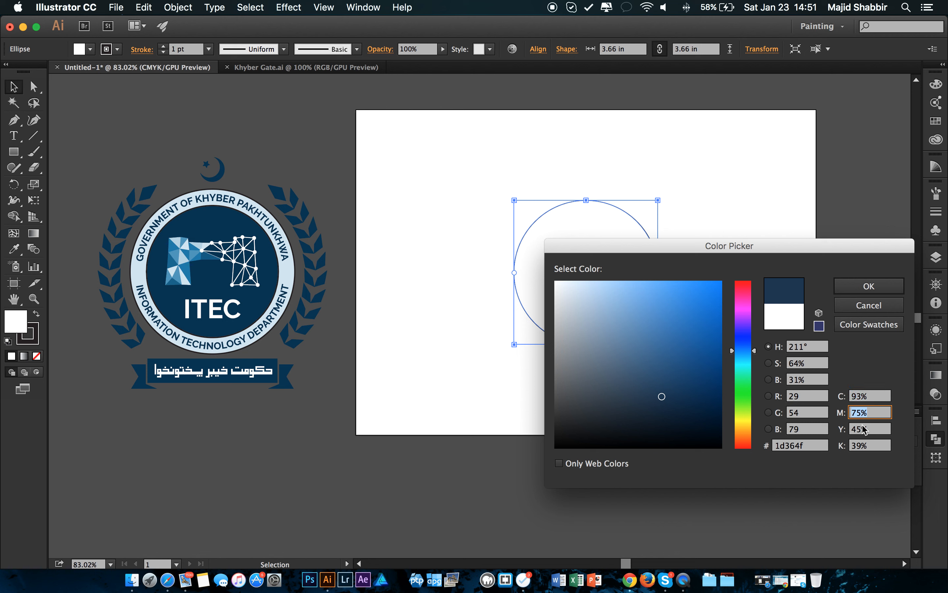
left_click(799, 396)
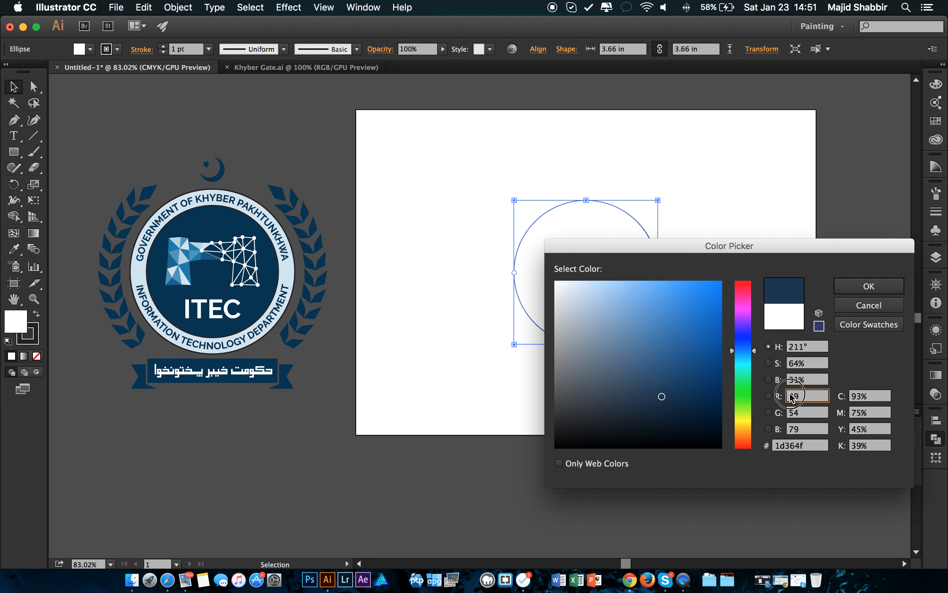
key("Tab")
key("Tab")
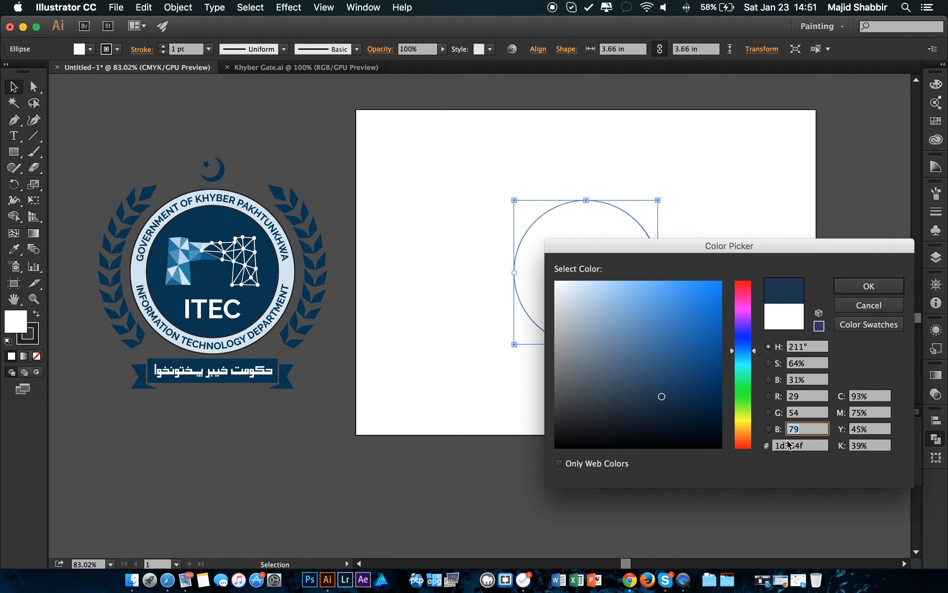
left_click(869, 286)
left_click(742, 187)
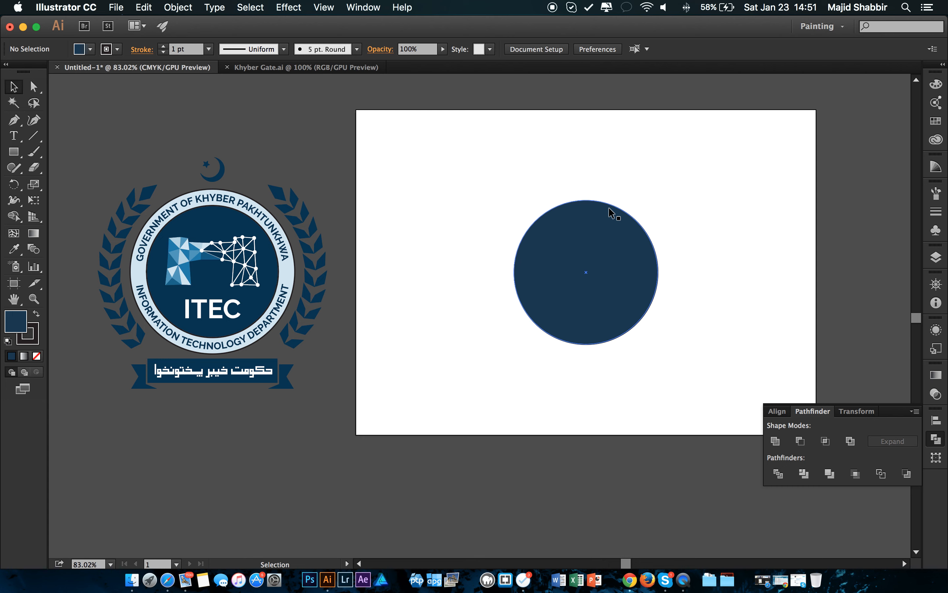
Examine the stroke on the new circle's upper edge and compare it with the inner circle of the reference logo.
key("super+space")
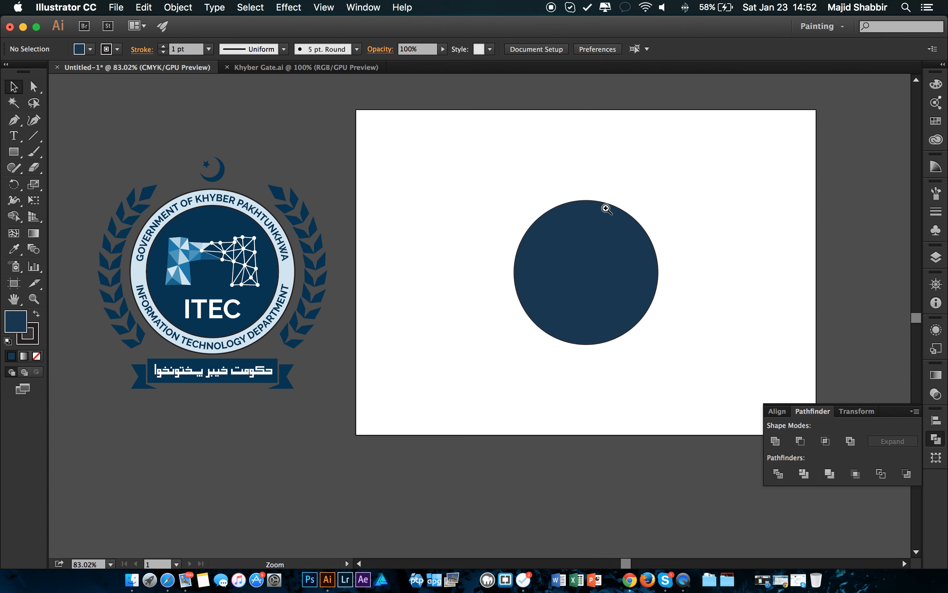
left_click_drag(590, 205, 862, 195)
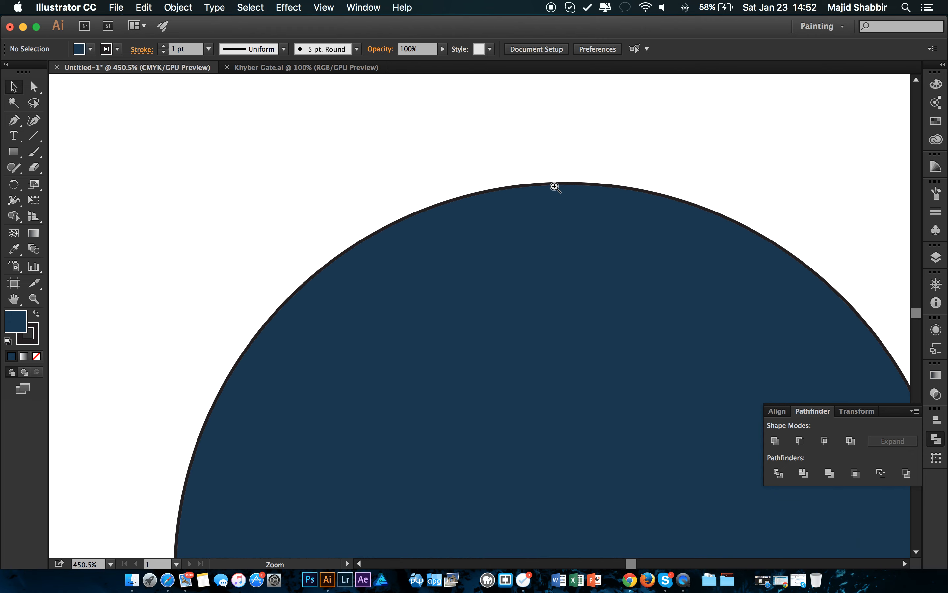
left_click_drag(567, 183, 684, 179)
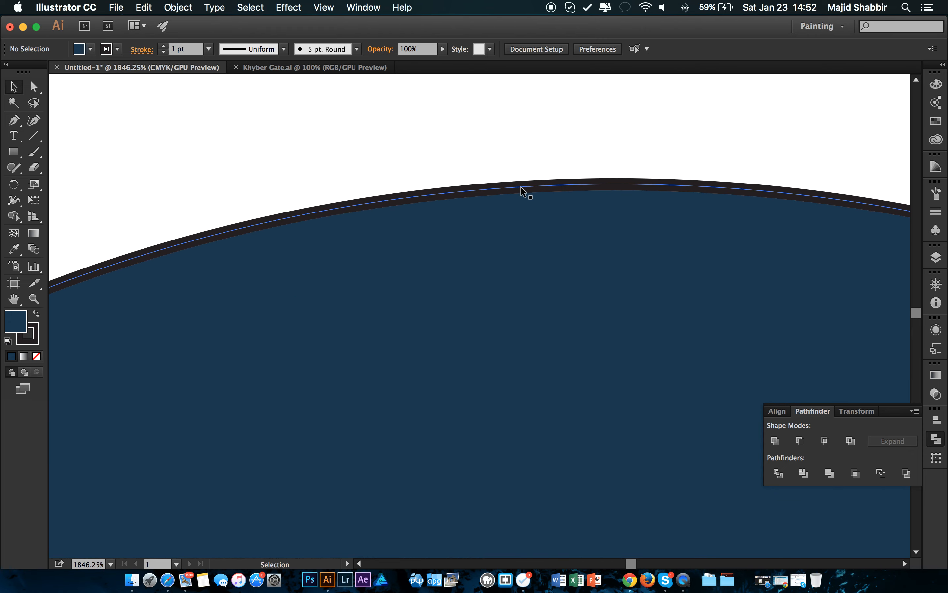
left_click_drag(563, 220, 239, 230)
left_click_drag(435, 234, 300, 237)
left_click_drag(301, 238, 629, 238)
left_click_drag(350, 235, 856, 227)
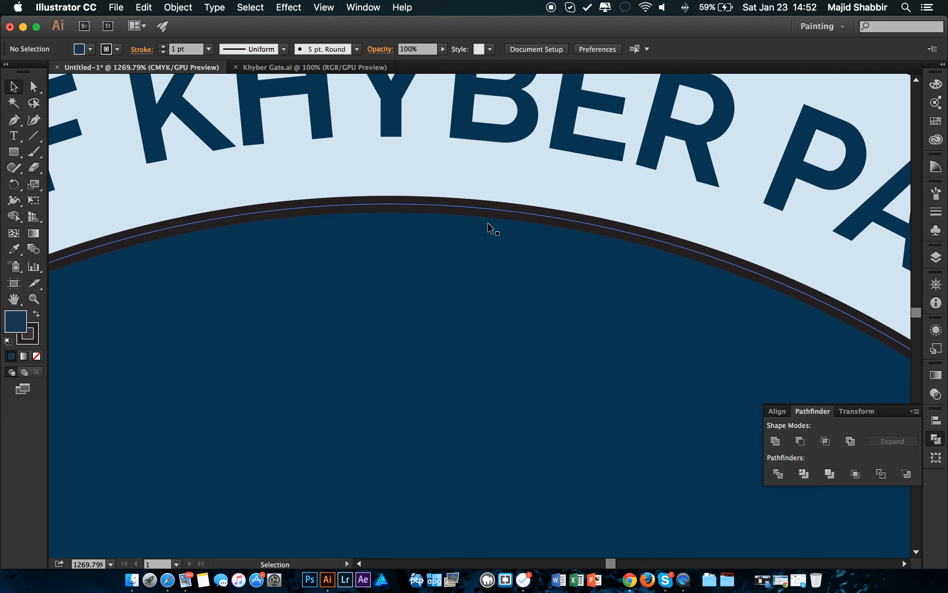
left_click_drag(620, 212, 439, 212)
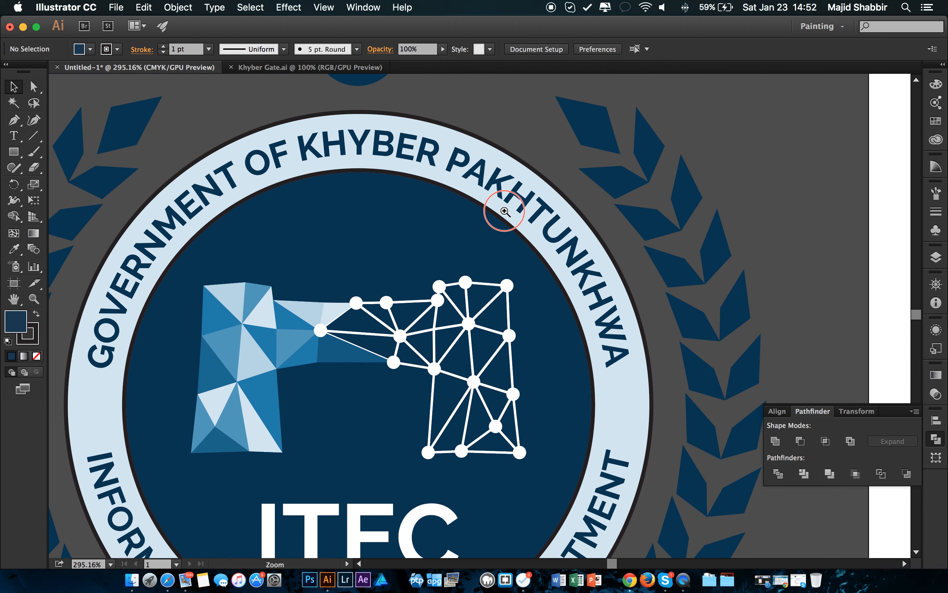
left_click_drag(505, 211, 431, 221)
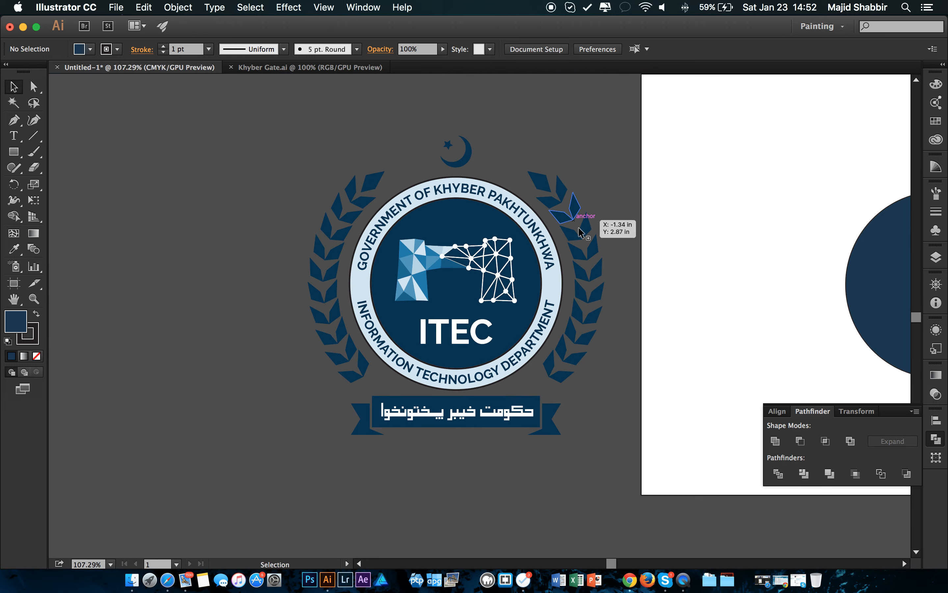
Ungroup the whole reference logo and deselect it.
left_click(490, 224)
left_click(599, 152)
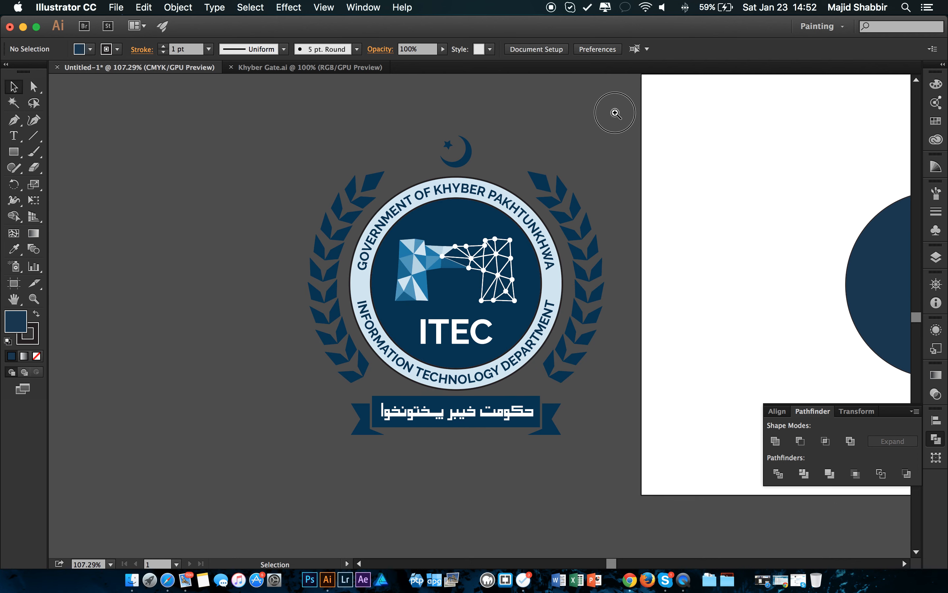
key("super+a")
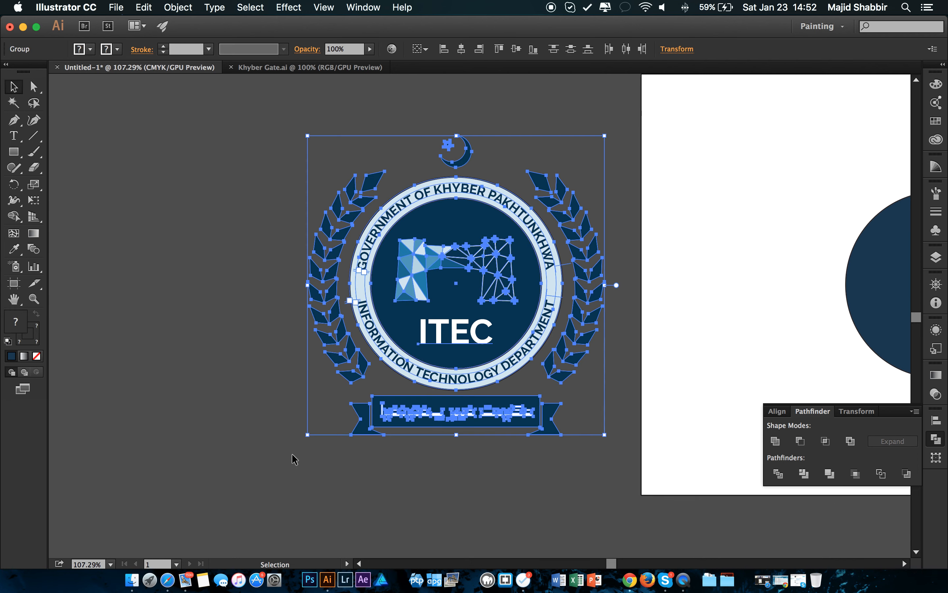
right_click(453, 247)
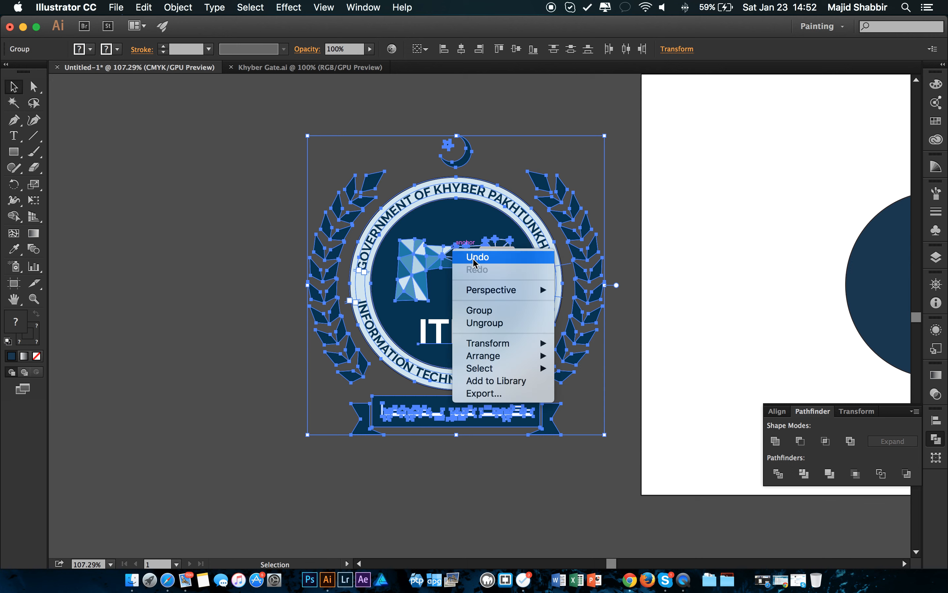
left_click(486, 323)
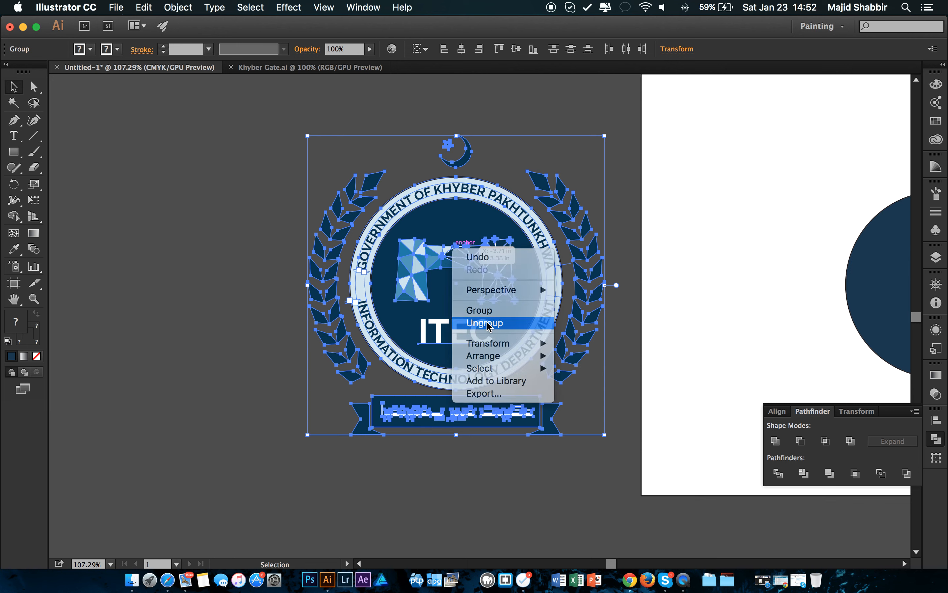
right_click(435, 254)
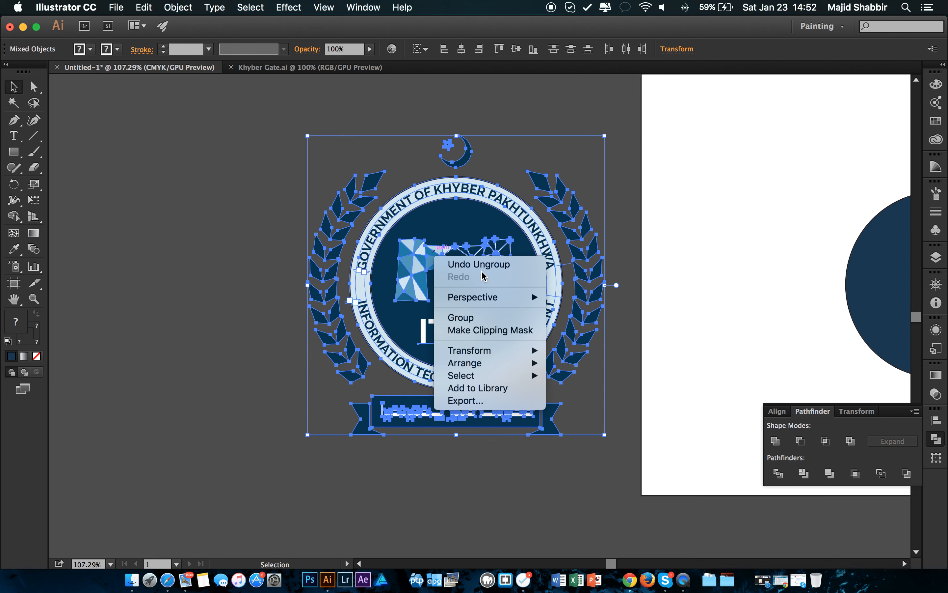
left_click(545, 118)
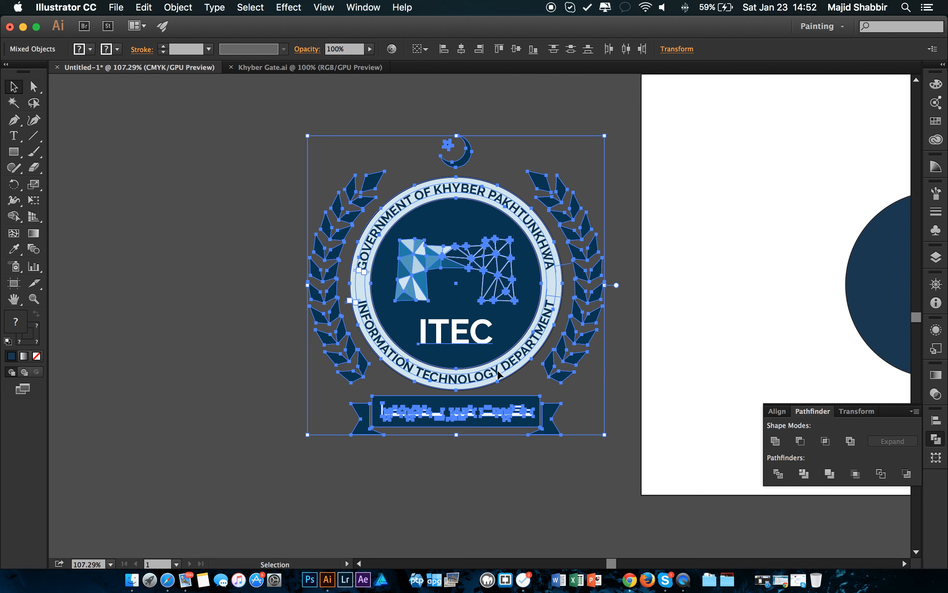
left_click(486, 175)
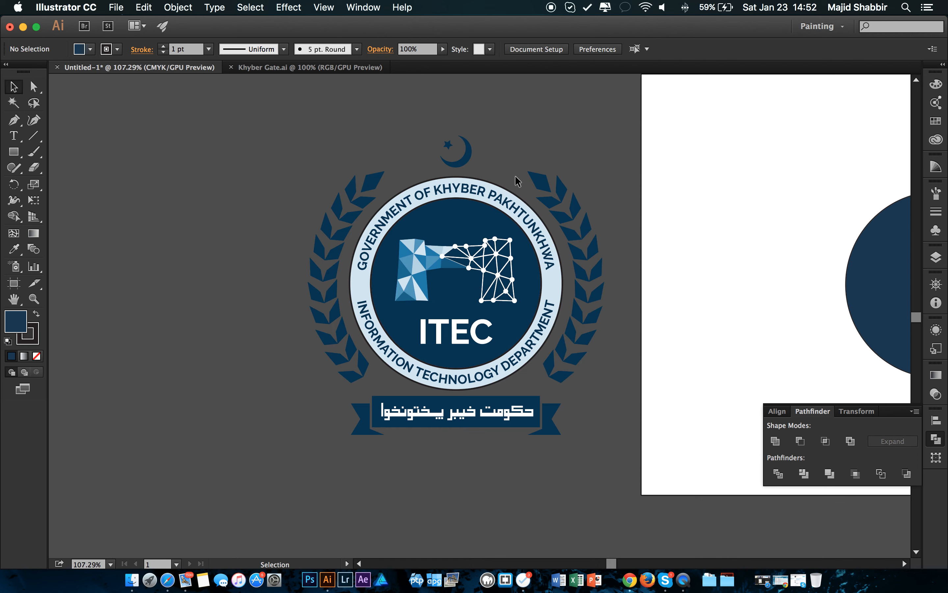
Try moving the group of gate emblem and ITEC text in the reference logo, and undo each move.
left_click_drag(492, 300, 462, 295)
key("super+z")
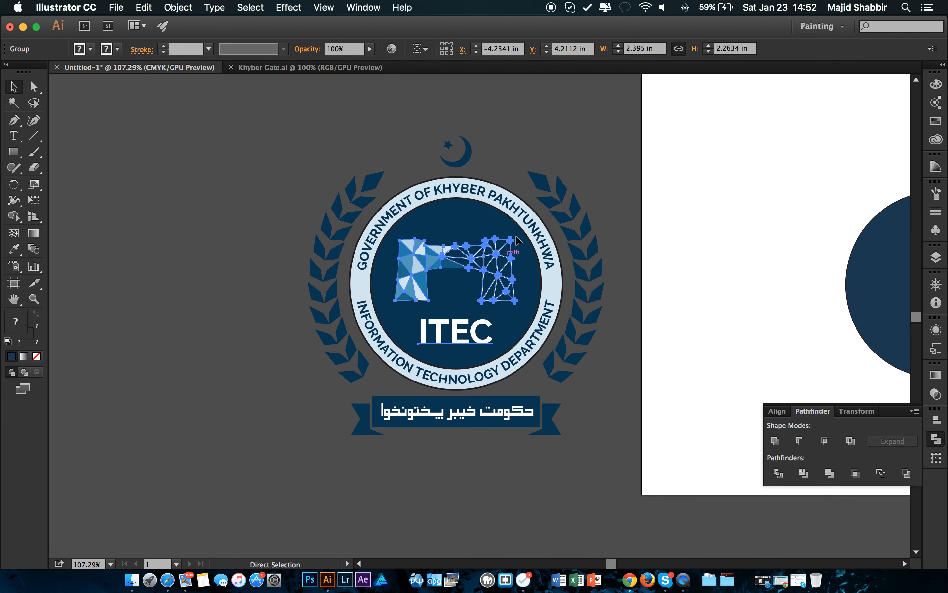
left_click(550, 148)
left_click_drag(414, 255, 415, 225)
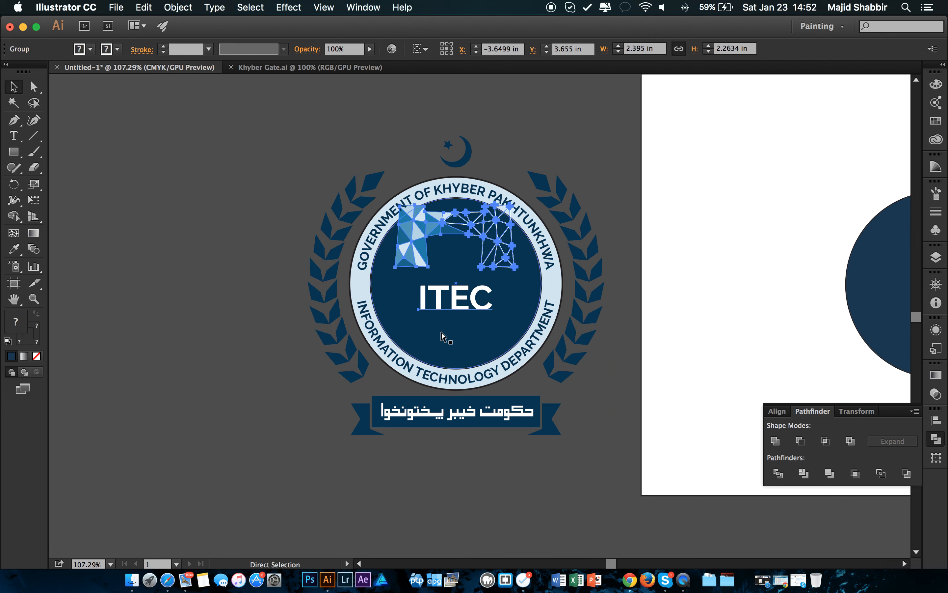
key("super+z")
Ungroup the gate emblem and the ITEC text, test the separation by moving the emblem, and undo that move.
right_click(423, 264)
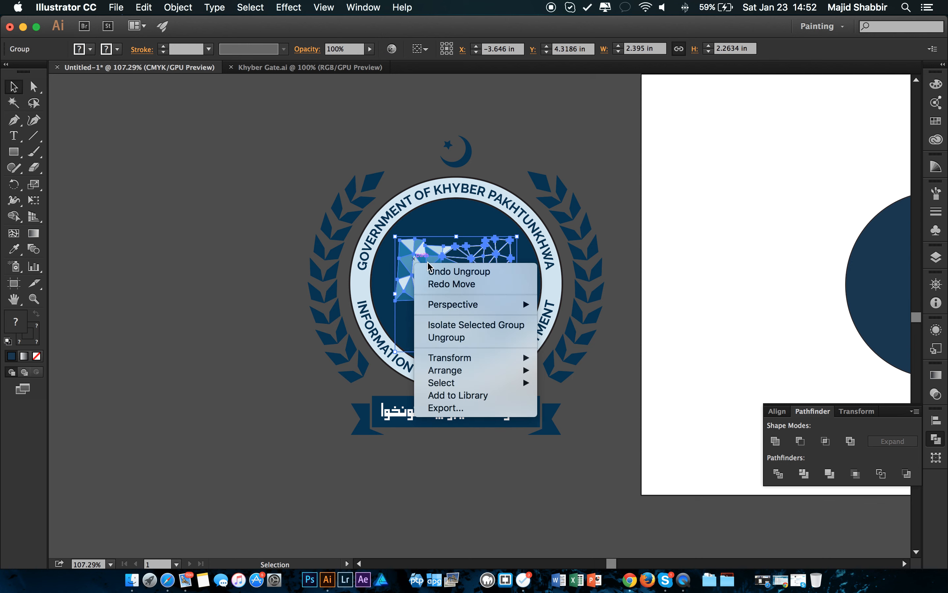
left_click(439, 338)
left_click(524, 181)
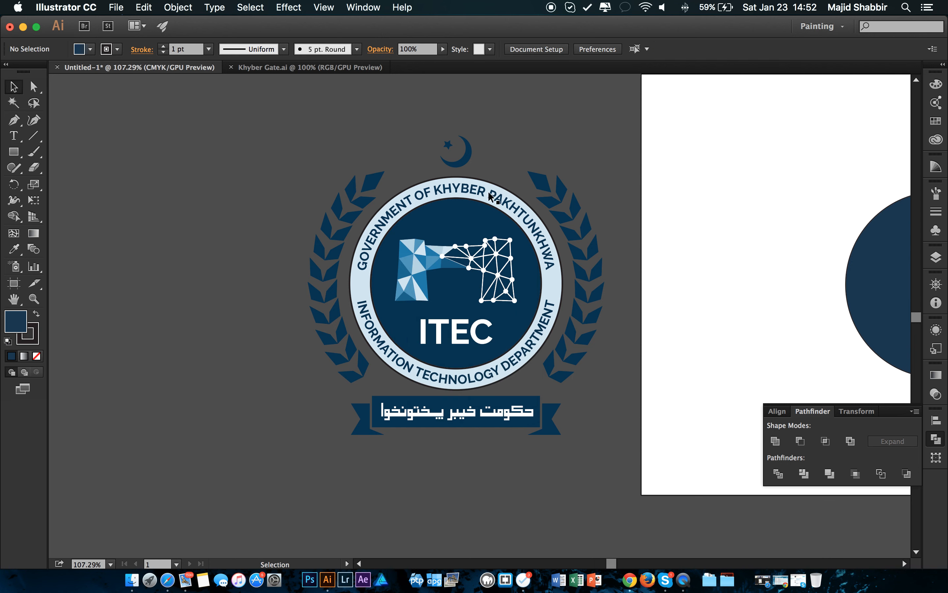
left_click_drag(444, 250, 417, 224)
key("super+z")
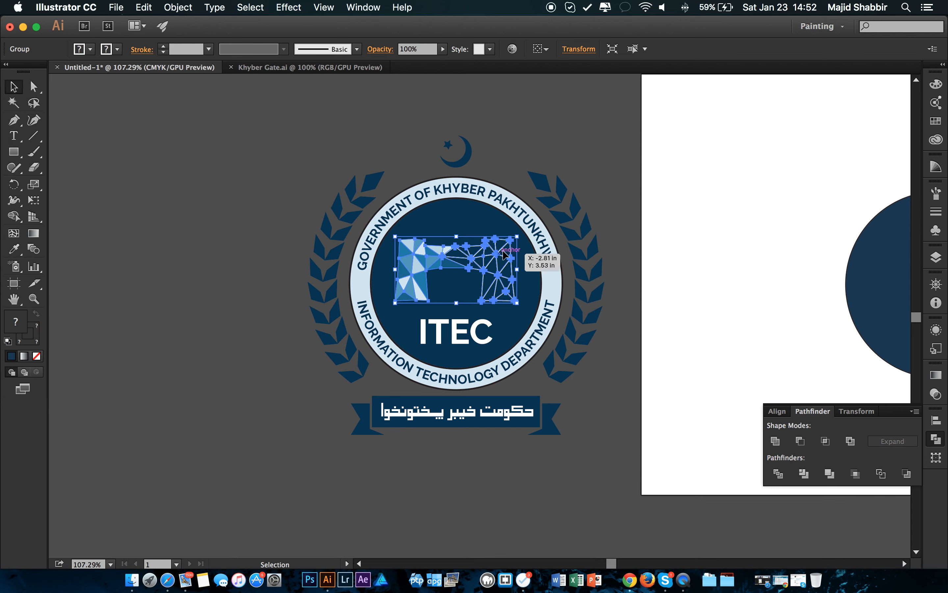
Ungroup the gate emblem into its individual shapes, test it by moving one corner triangle, undo that move, and deselect.
right_click(410, 262)
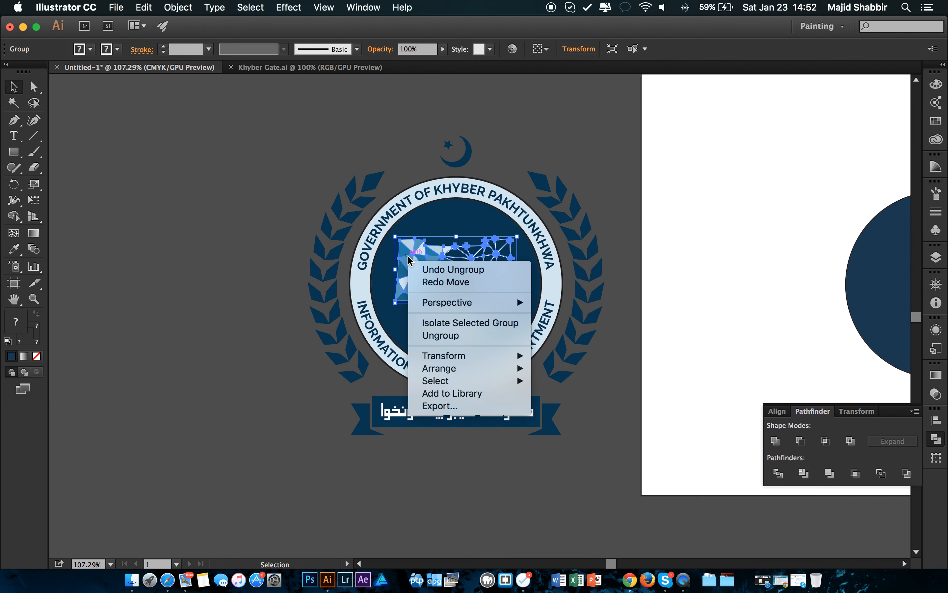
left_click(443, 335)
left_click(540, 144)
left_click_drag(424, 247, 395, 232)
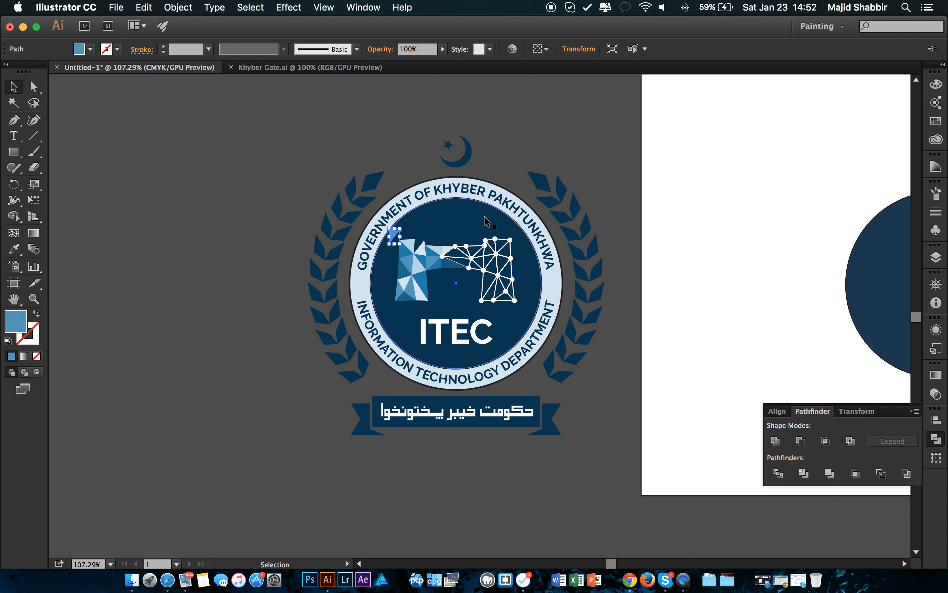
key("super+z")
left_click(549, 148)
Test-move the group of two circles in the reference logo, restore its position, ungroup it and deselect.
left_click_drag(529, 214, 377, 202)
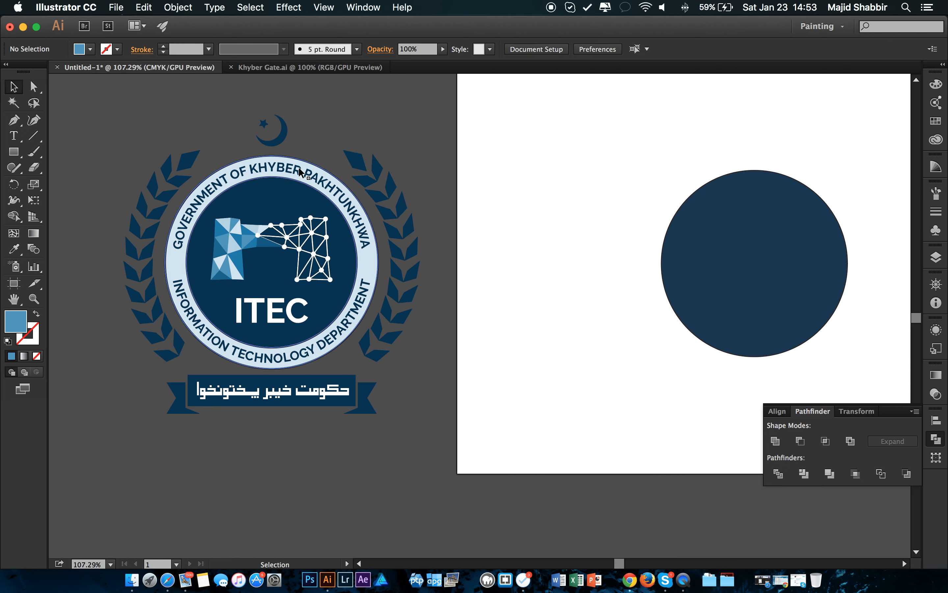
left_click(270, 193)
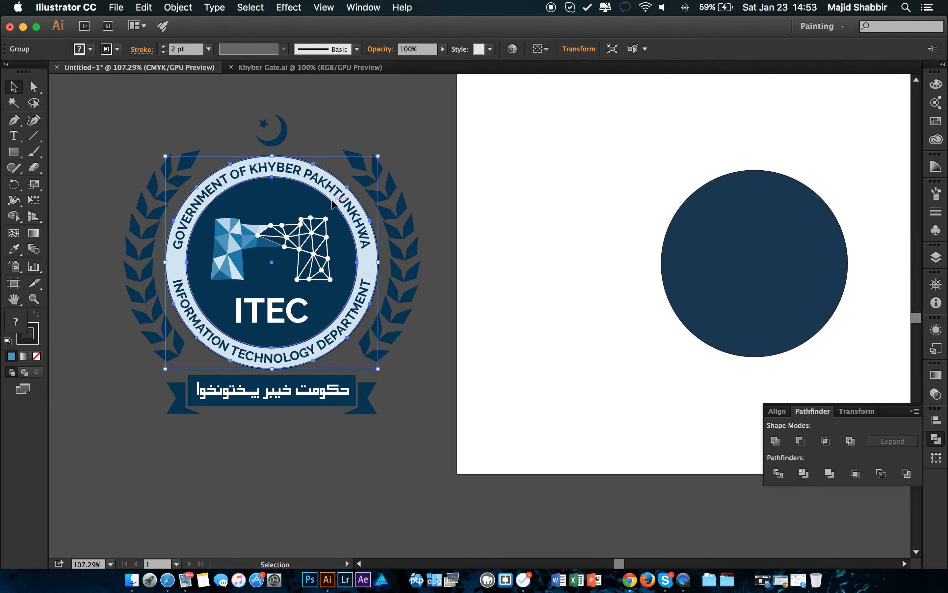
left_click_drag(286, 196, 344, 195)
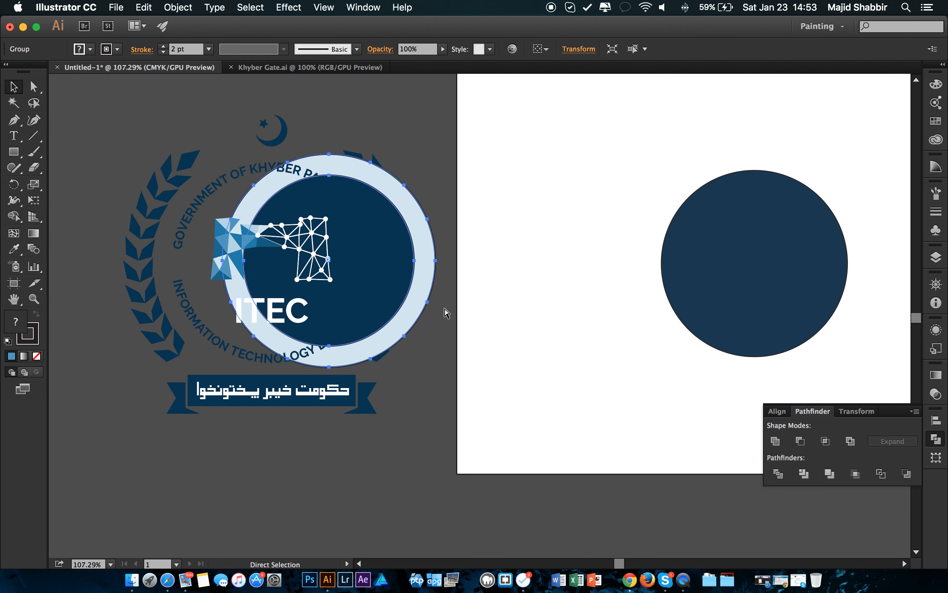
left_click_drag(424, 286, 367, 288)
right_click(285, 200)
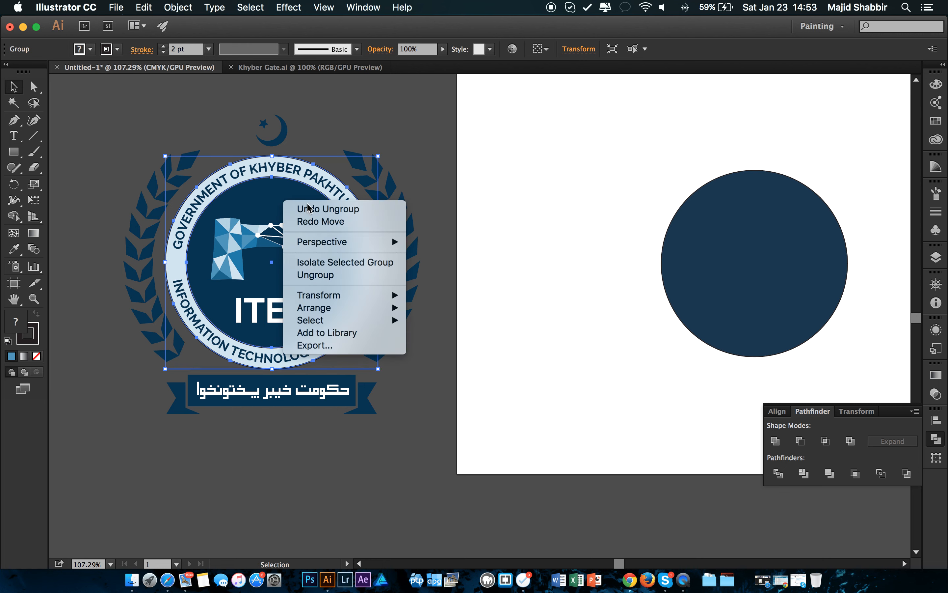
left_click(324, 276)
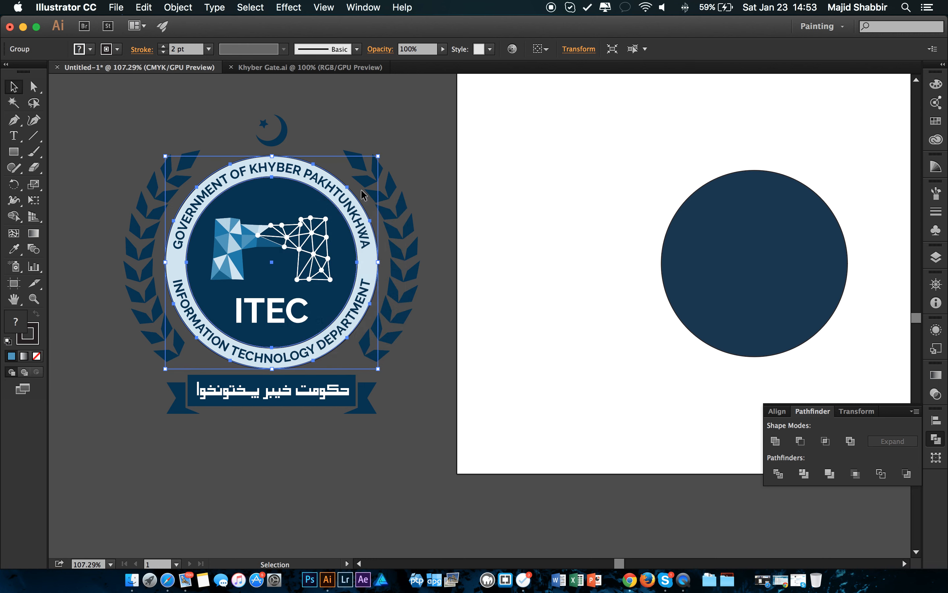
left_click(389, 126)
Try moving the dark inner circle out of the reference logo's ring, undo the move and deselect.
left_click_drag(293, 200, 462, 152)
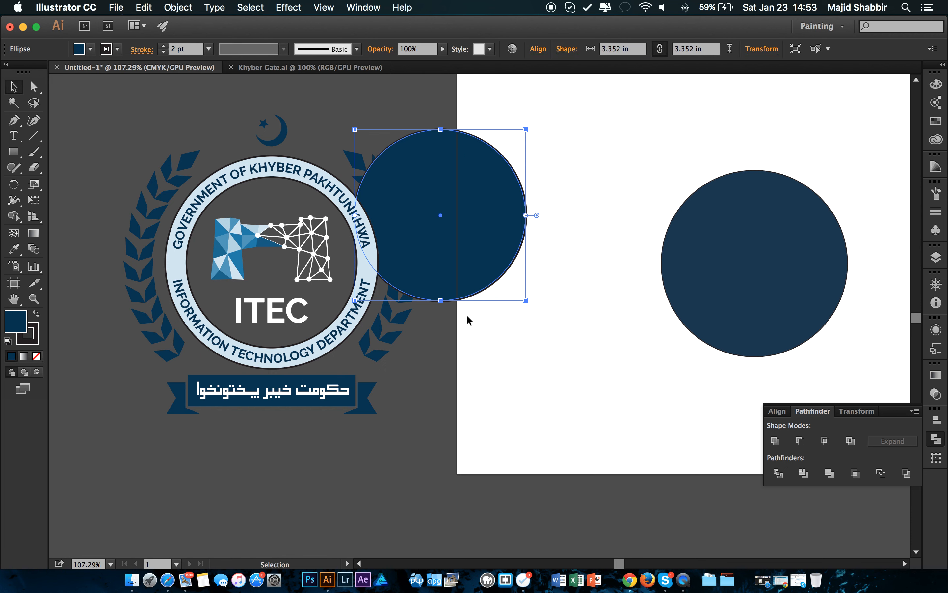
left_click(449, 356)
key("super+z")
left_click_drag(476, 269, 368, 275)
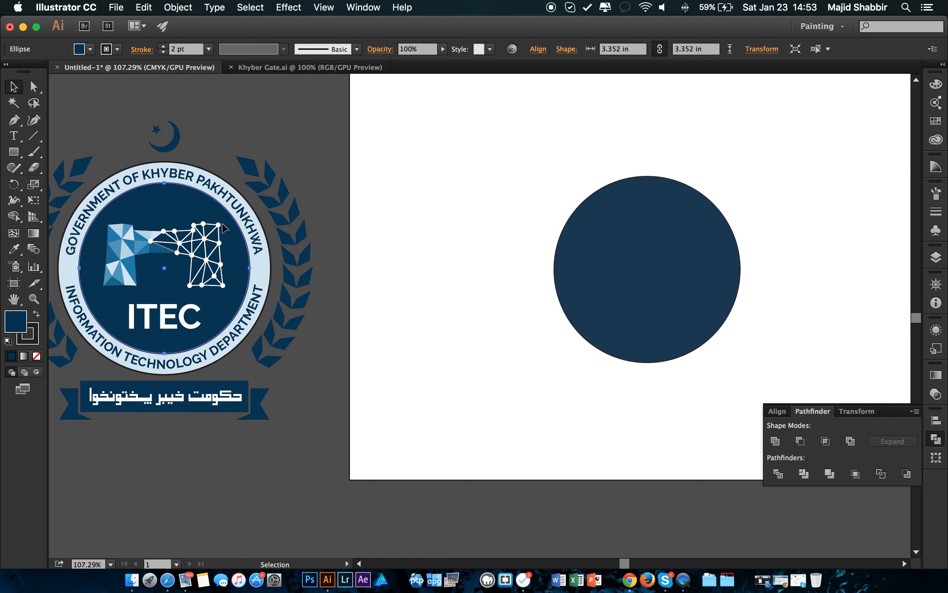
left_click(266, 108)
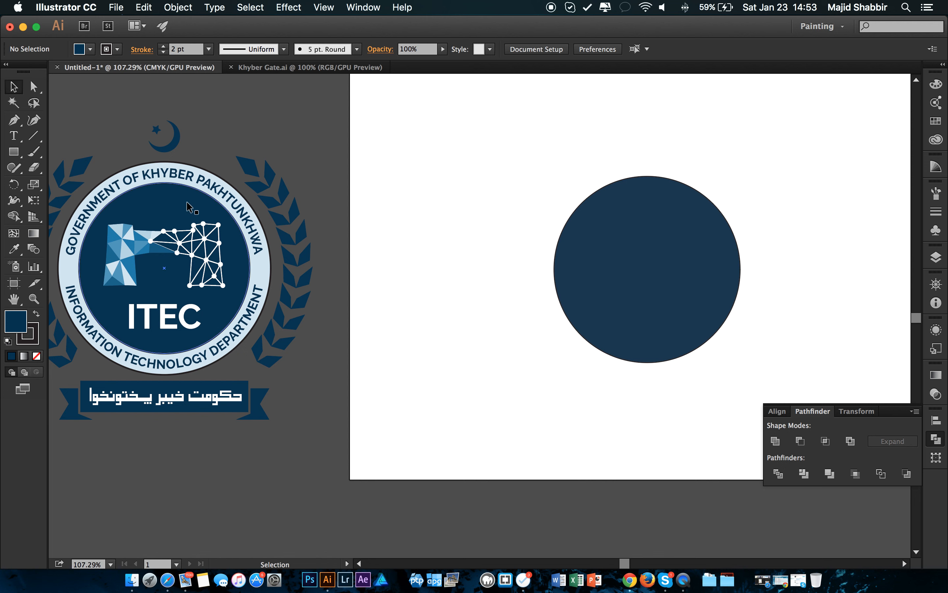
Inspect the stroke weight used on the dark inner circle of the reference logo.
left_click(198, 206)
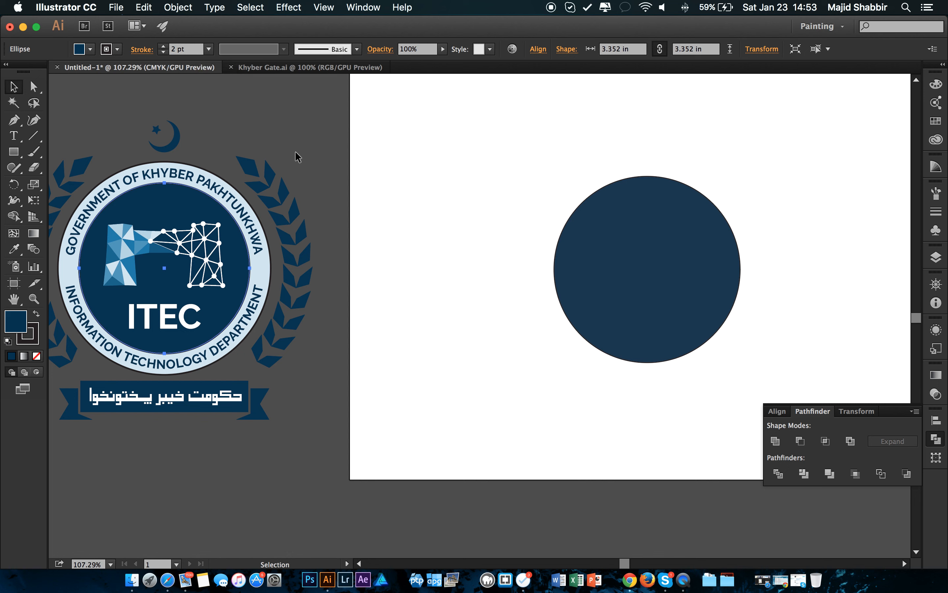
left_click(295, 111)
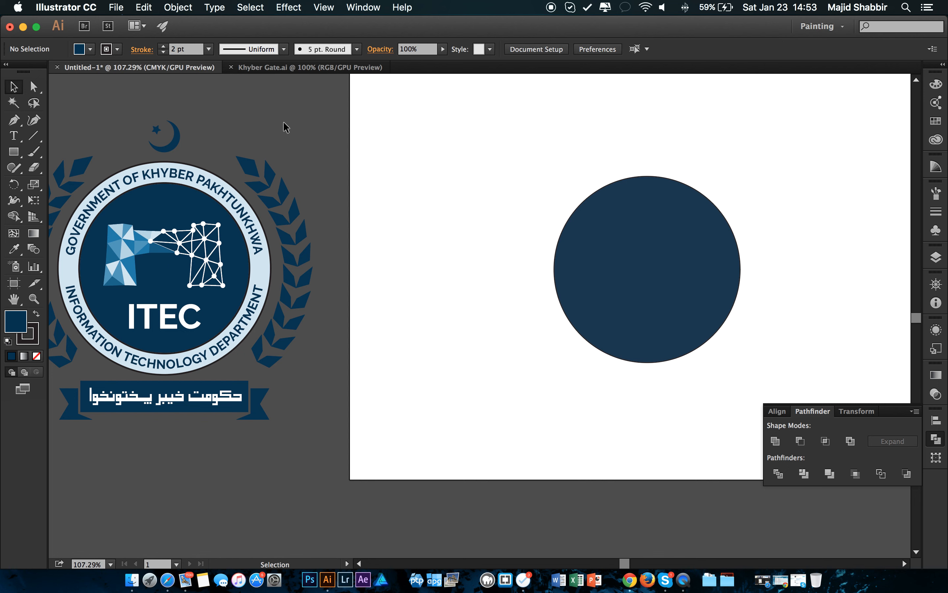
double_click(190, 49)
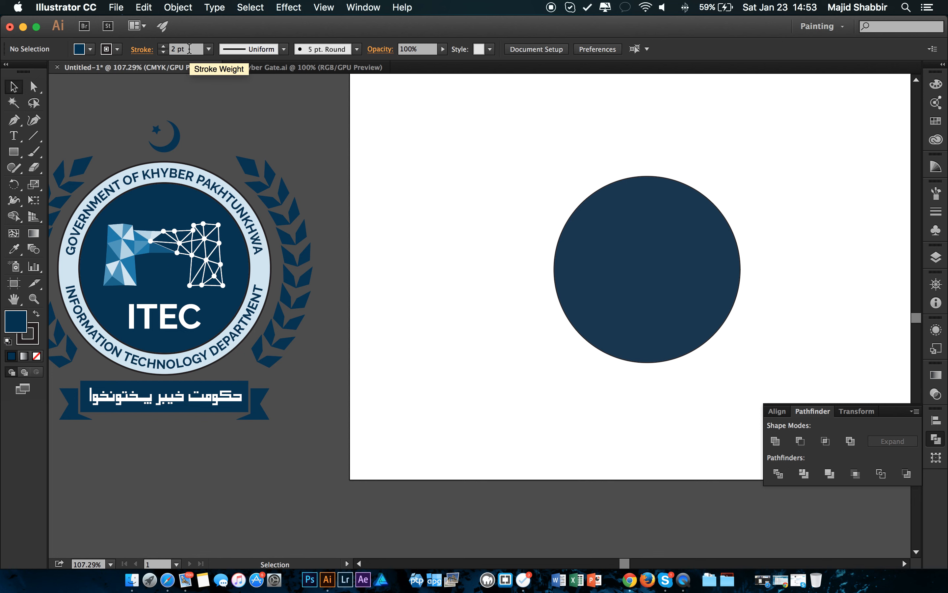
left_click(187, 102)
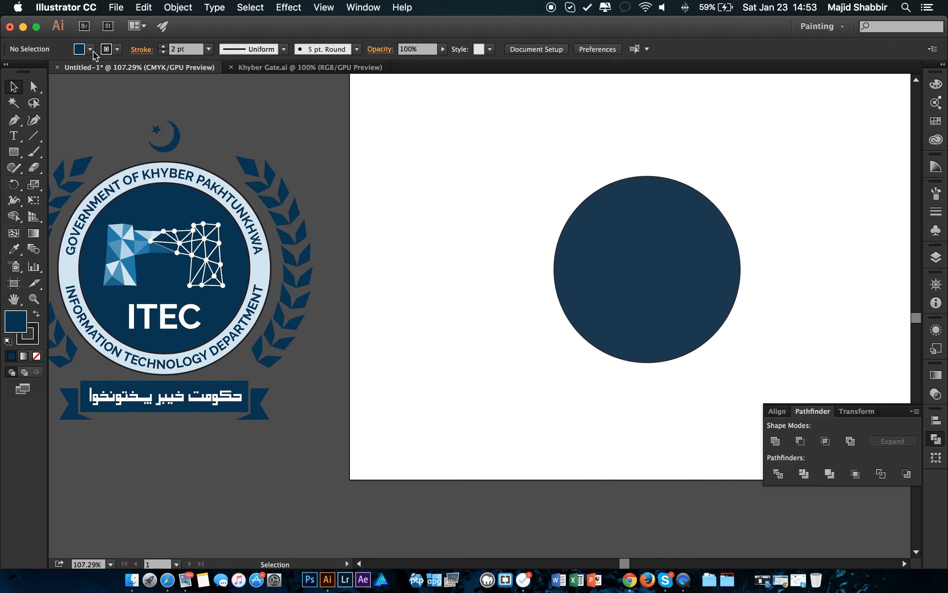
Review the stroke unit options in the Units preferences, keep Points selected and cancel the dialog.
left_click(89, 8)
mouse_move(94, 44)
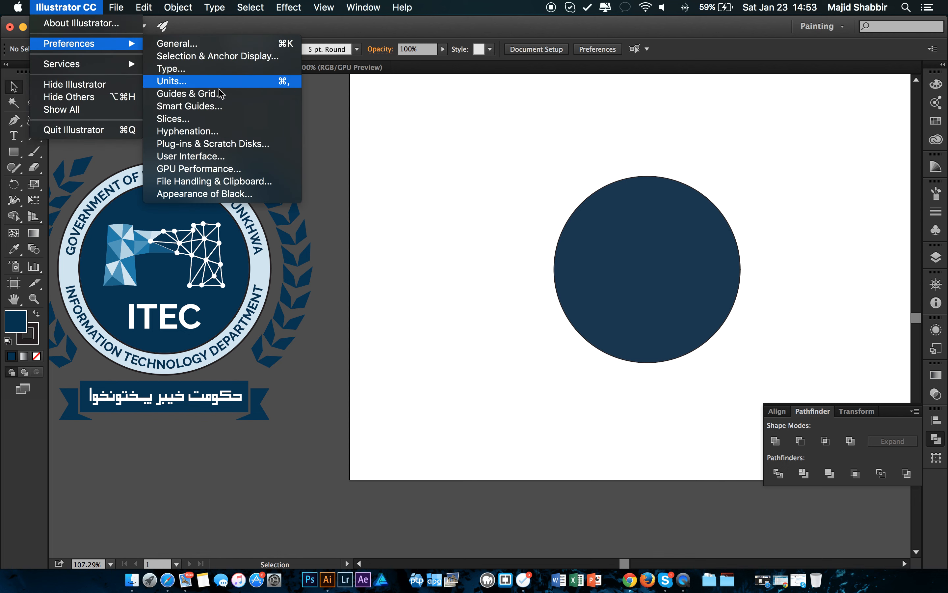
left_click(201, 81)
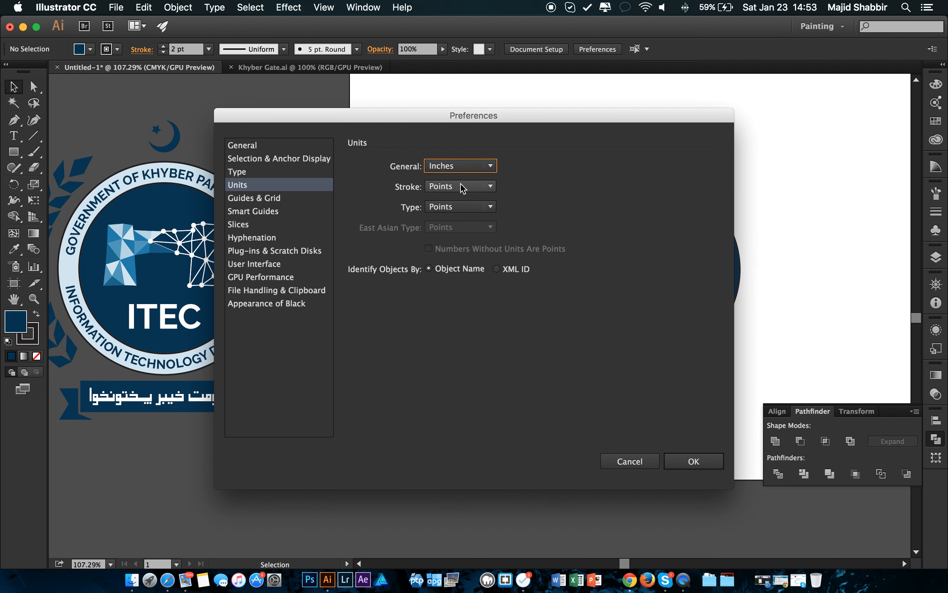
left_click(491, 187)
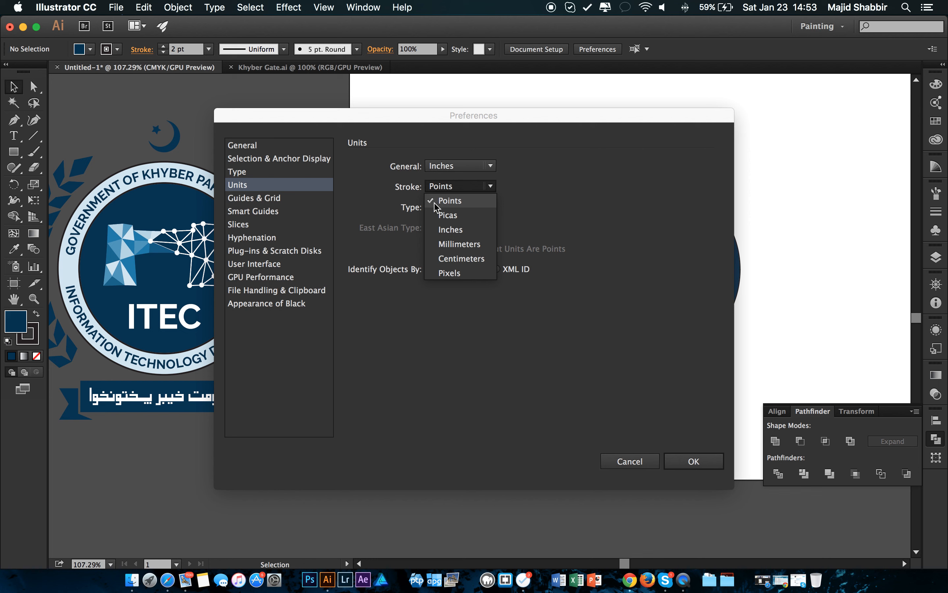
left_click(464, 202)
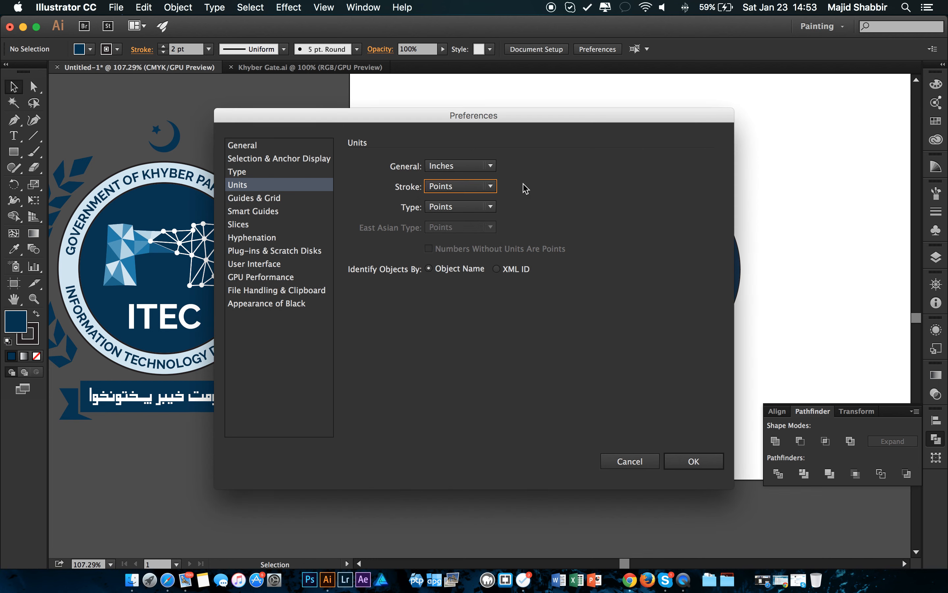
left_click(640, 462)
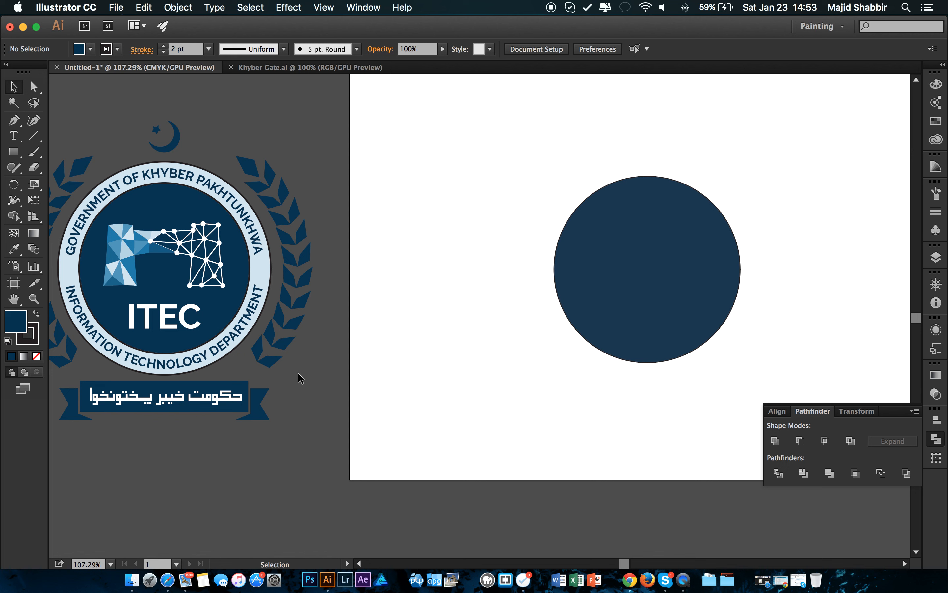
Set the stroke weight of the new circle on the artboard to 2 pt and deselect the circle.
left_click(626, 226)
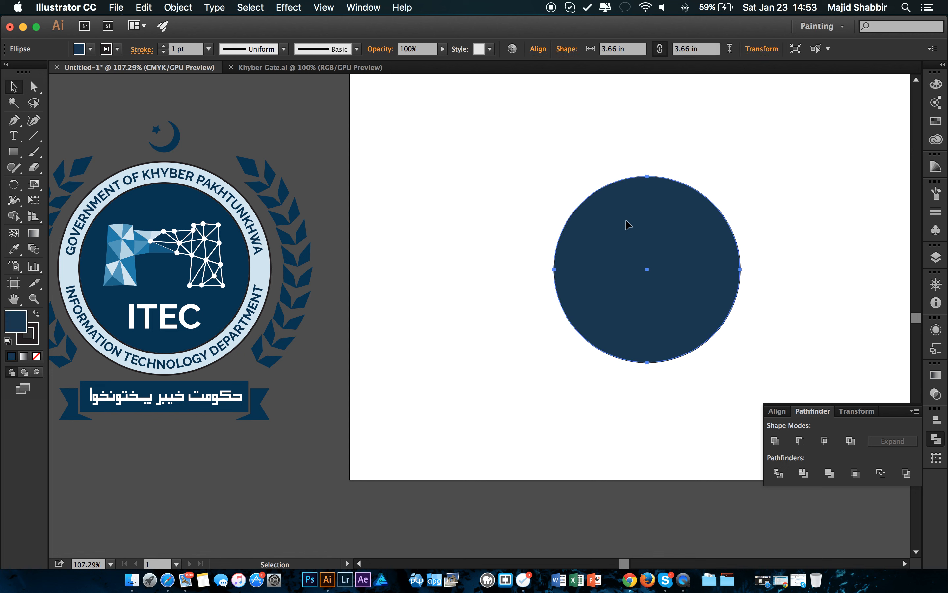
left_click(209, 48)
left_click(228, 121)
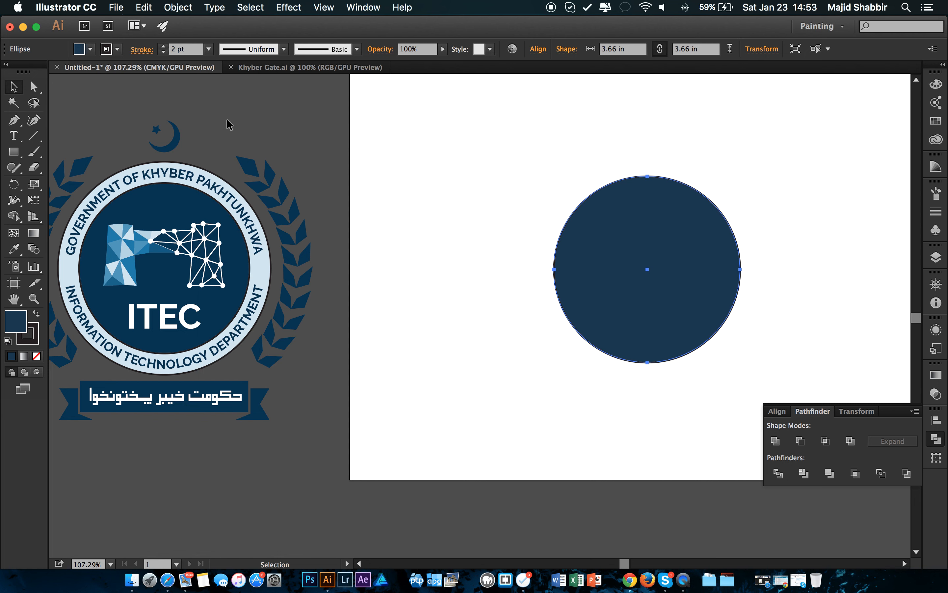
left_click(384, 156)
left_click(617, 208)
left_click(587, 127)
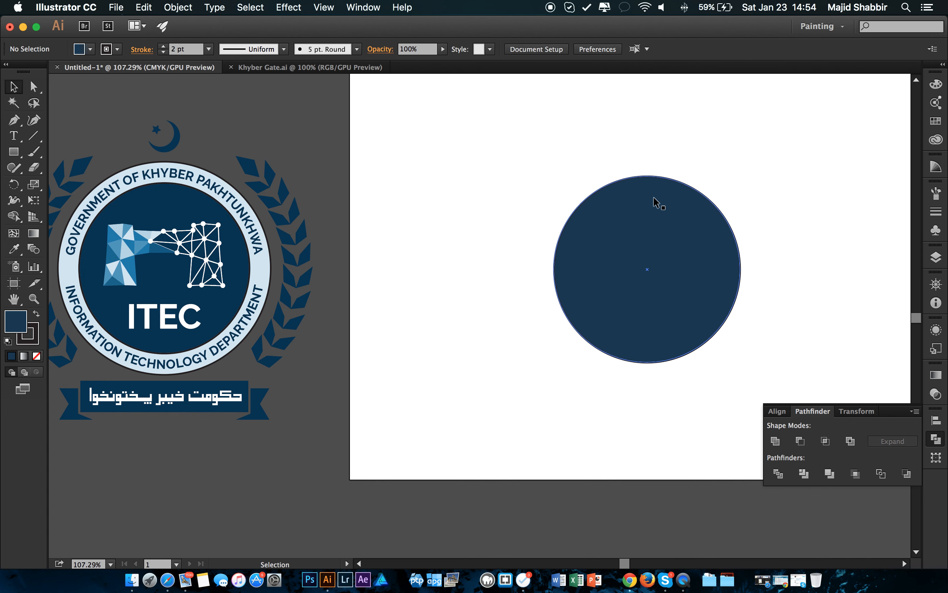
Try aligning the new circle's stroke to the inside and outside while examining its upper edge, and return it to center.
key("z")
left_click(772, 180)
left_click(725, 203)
key("v")
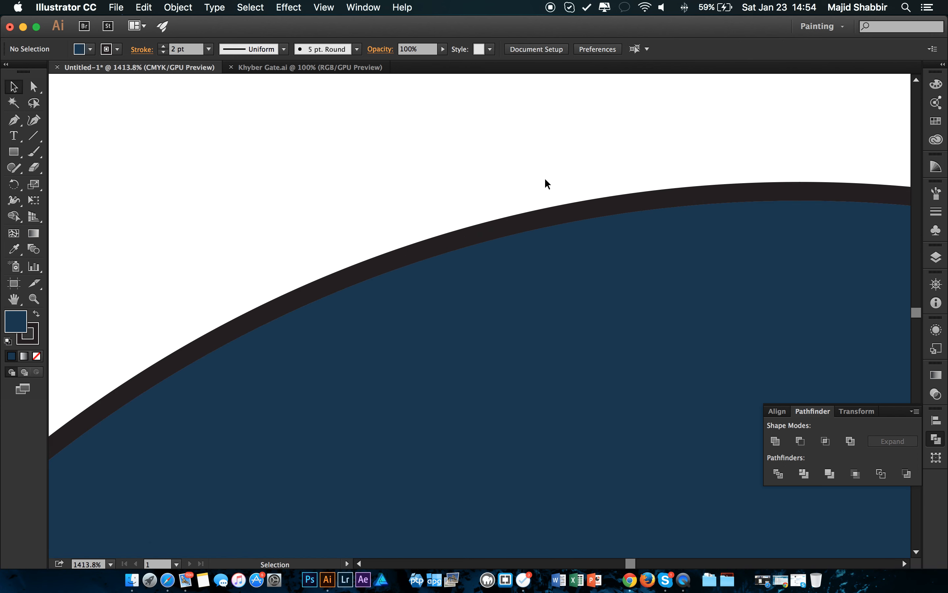
left_click(580, 278)
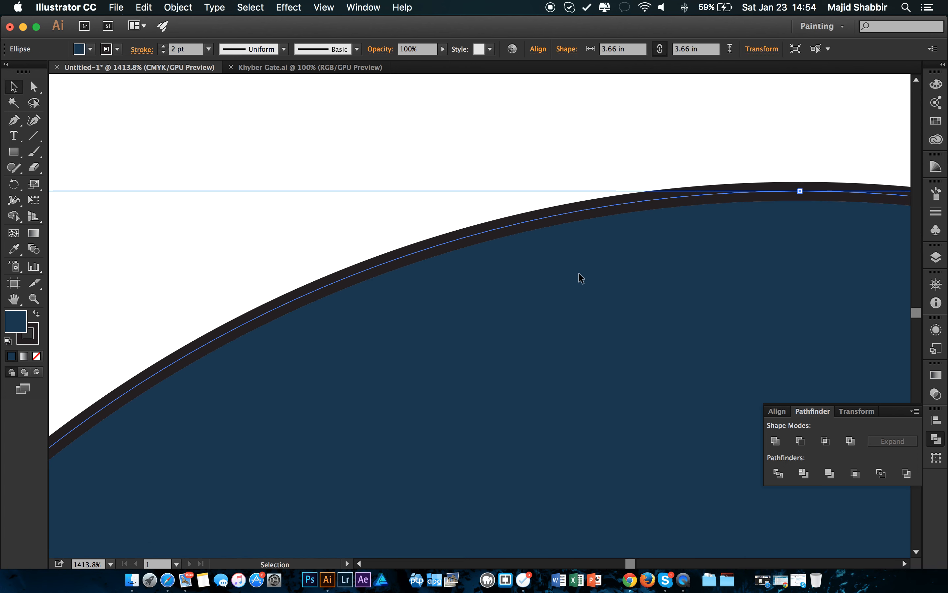
left_click(145, 50)
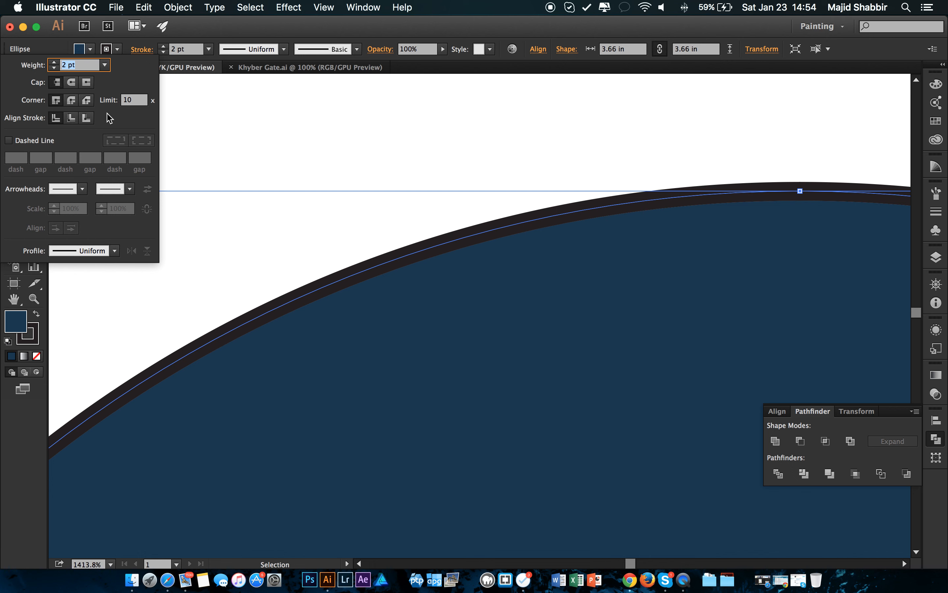
left_click(72, 119)
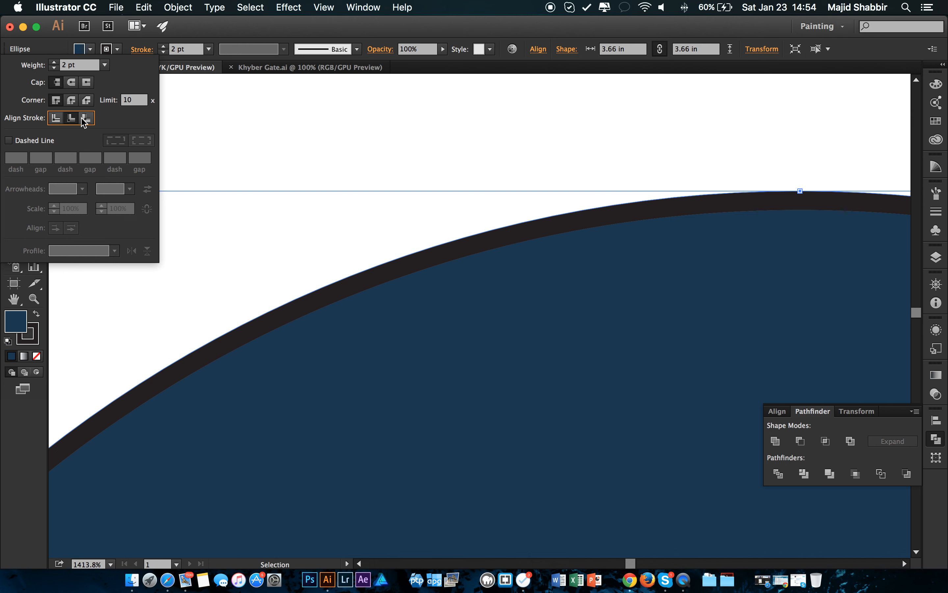
left_click(85, 119)
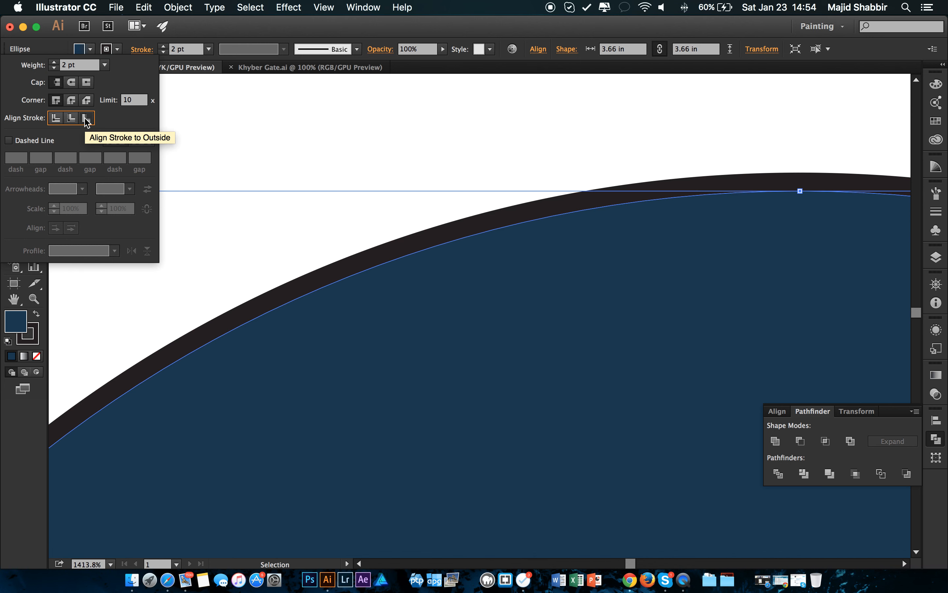
left_click(56, 118)
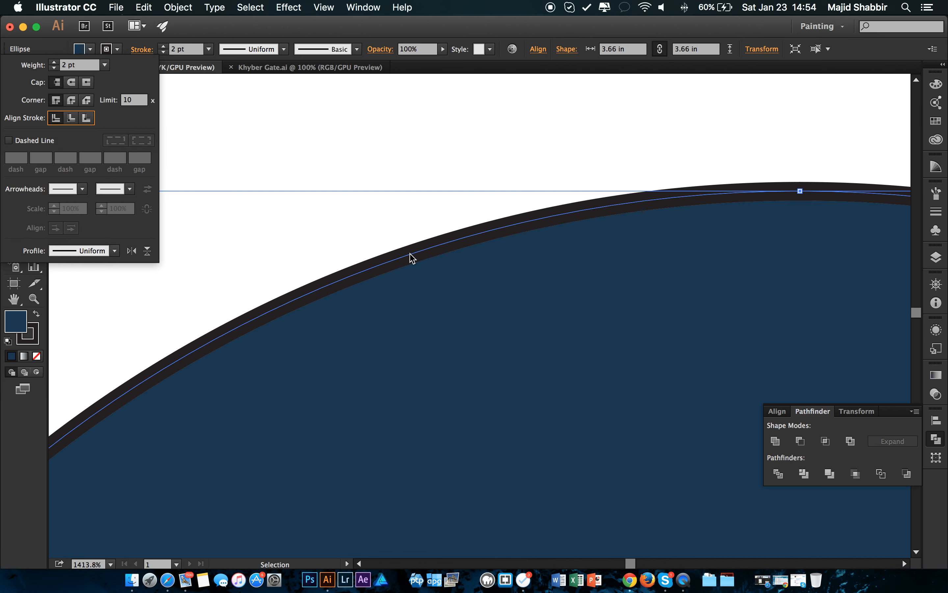
Compare the inside and outside stroke alignments again, align the new circle's stroke to the inside, and deselect it.
left_click(75, 120)
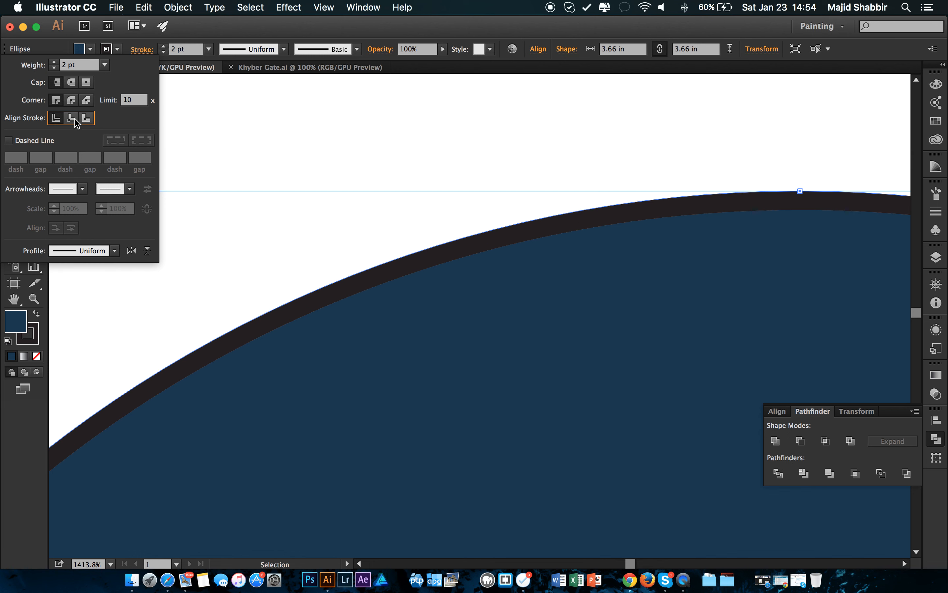
left_click(86, 120)
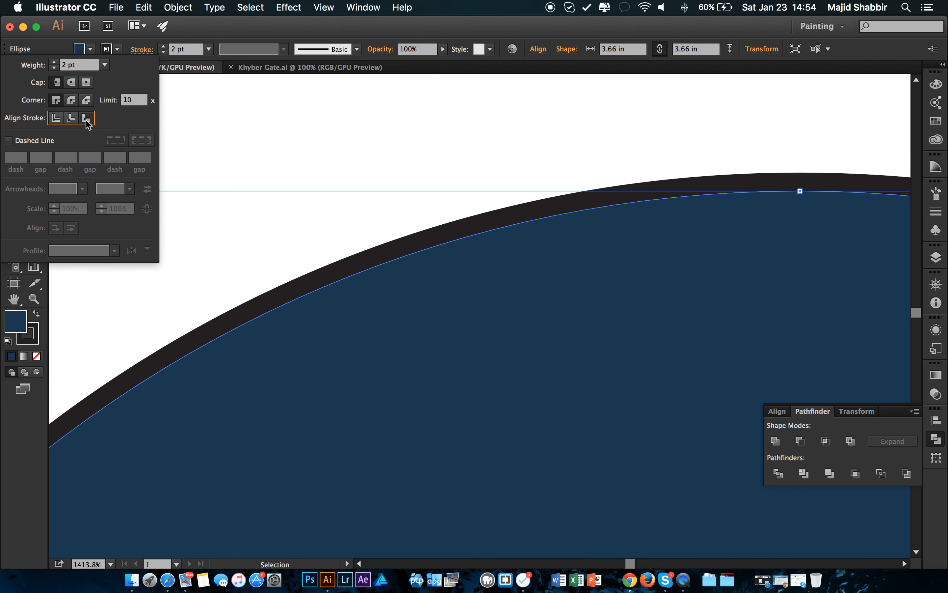
left_click(71, 120)
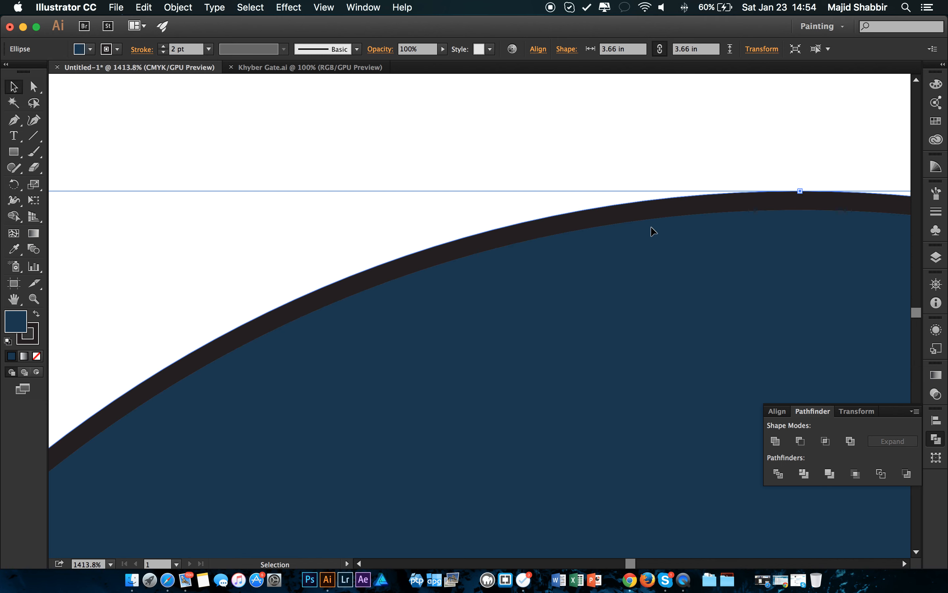
left_click_drag(651, 231, 525, 280)
left_click(670, 91)
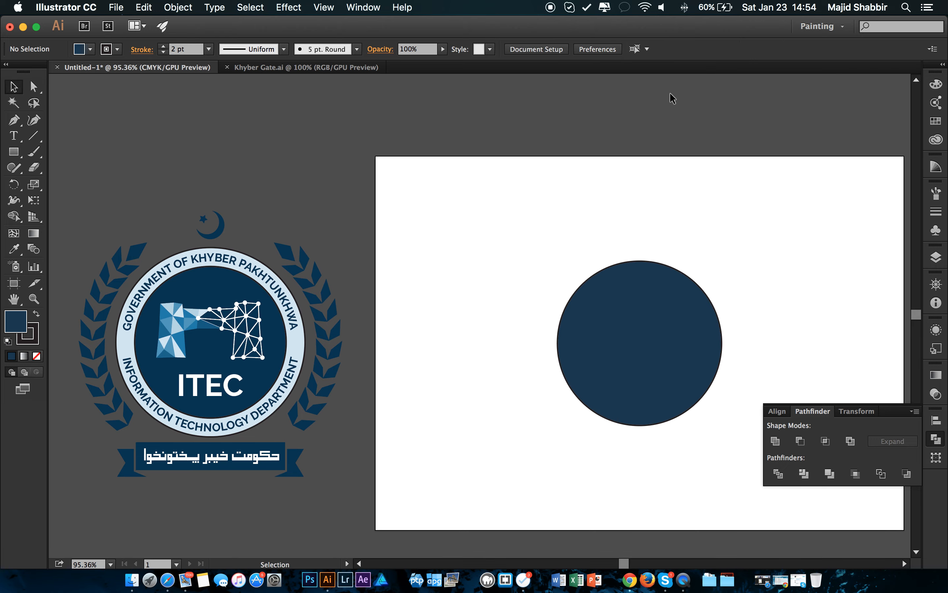
Copy the dark blue circle, try an ordinary paste, and delete the offset duplicate it makes.
left_click(659, 291)
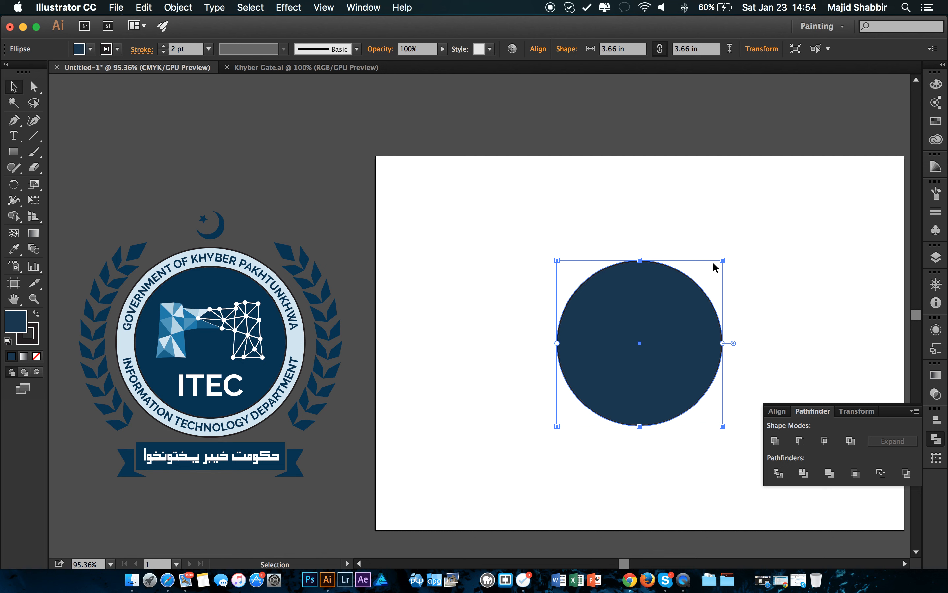
key("a")
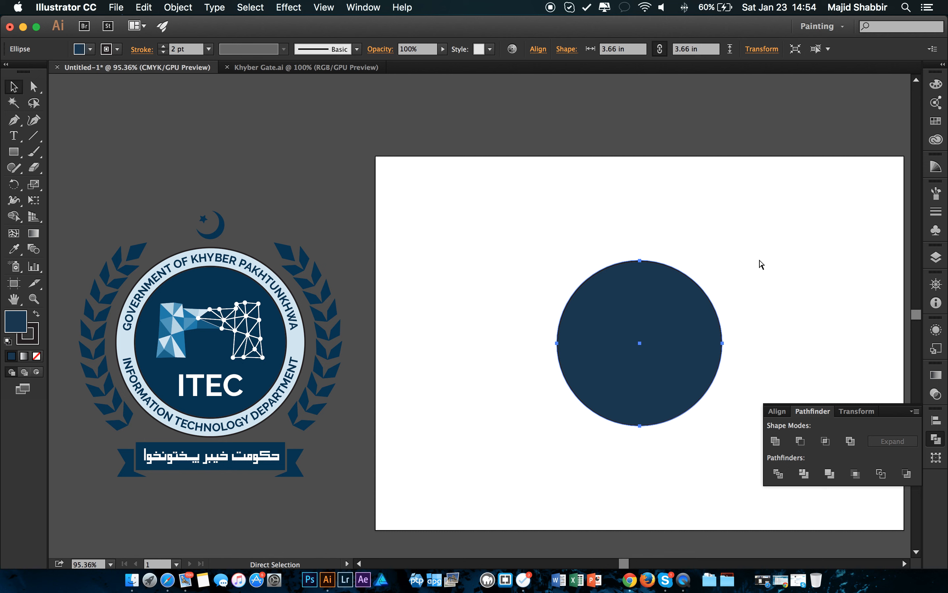
key("v")
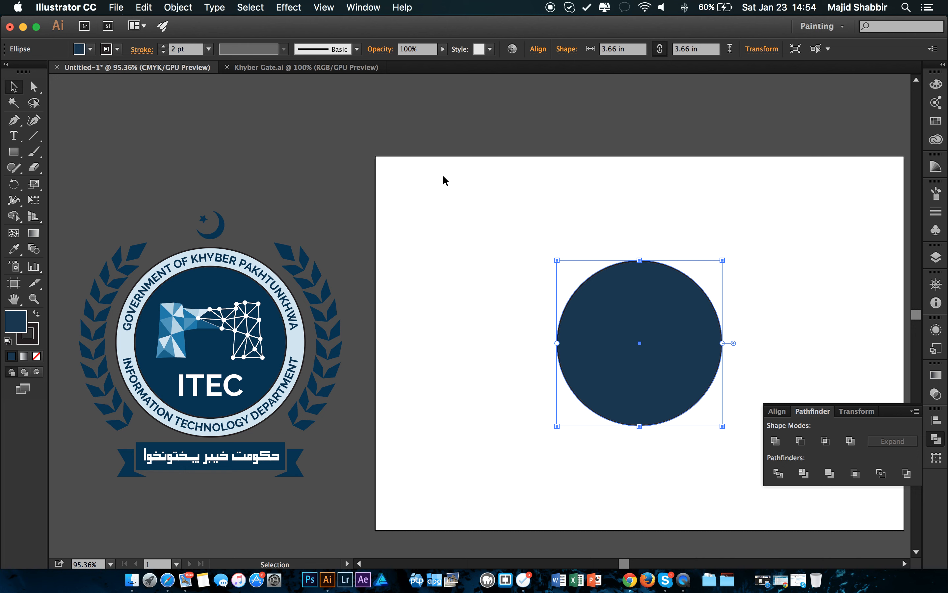
key("super+c")
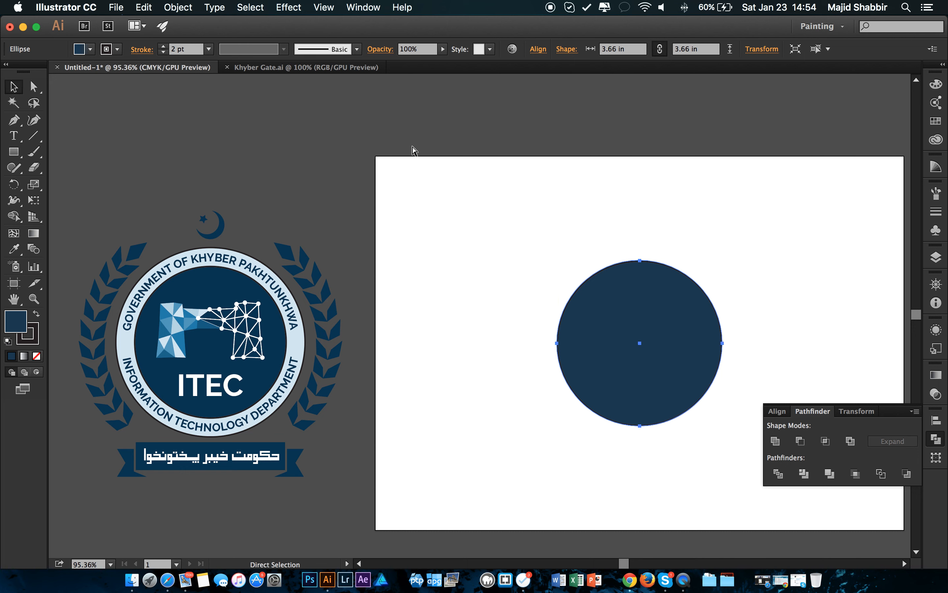
key("super+v")
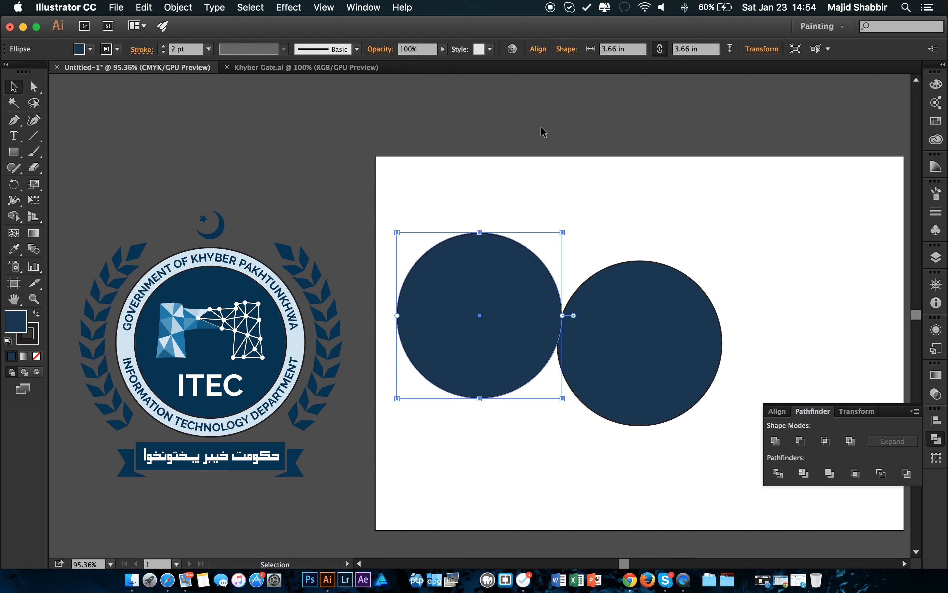
key("Delete")
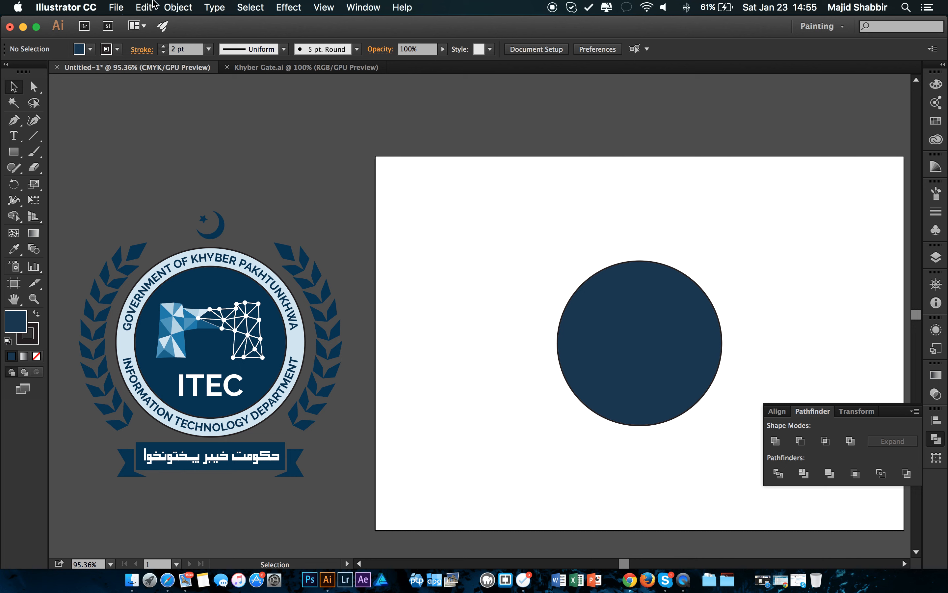
Paste the copied circle in front, exactly over the original dark blue circle, and deselect it.
left_click(144, 7)
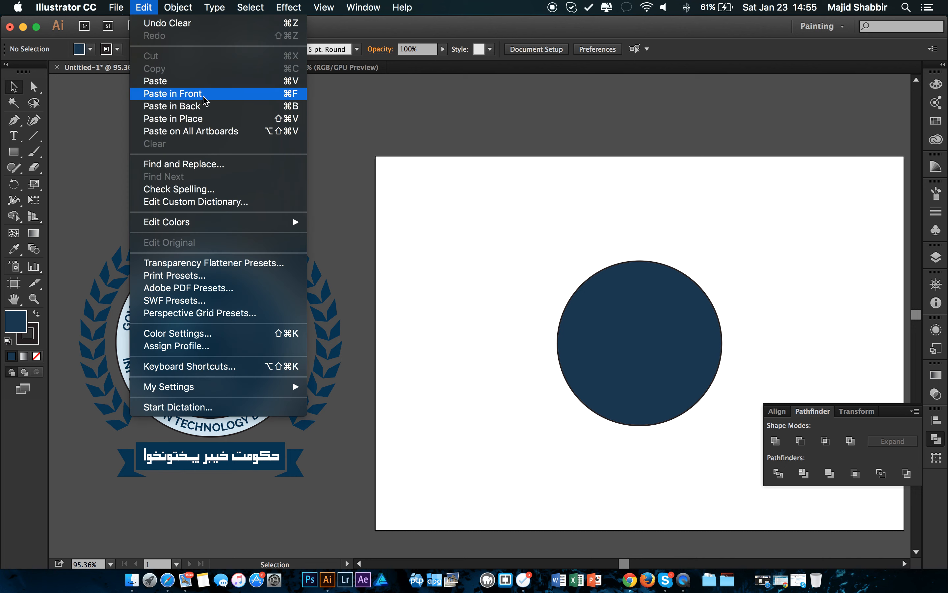
left_click(732, 134)
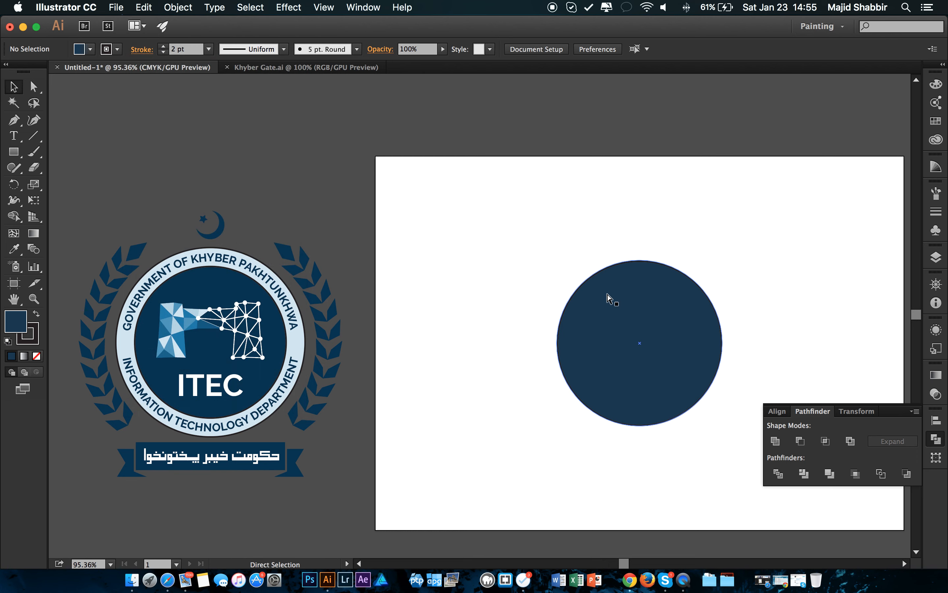
left_click(680, 313)
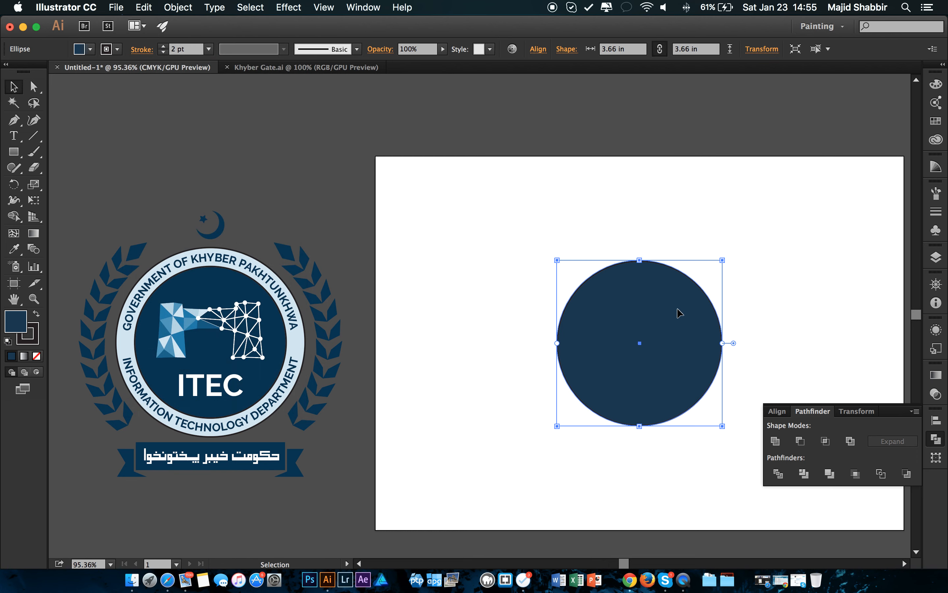
left_click(771, 279)
key("space")
left_click_drag(718, 291, 694, 237)
Try pulling a duplicate of the circle aside and shifting the front circle sideways, and undo both changes.
left_click_drag(650, 286, 826, 204, "alt")
key("super+z")
left_click(713, 218)
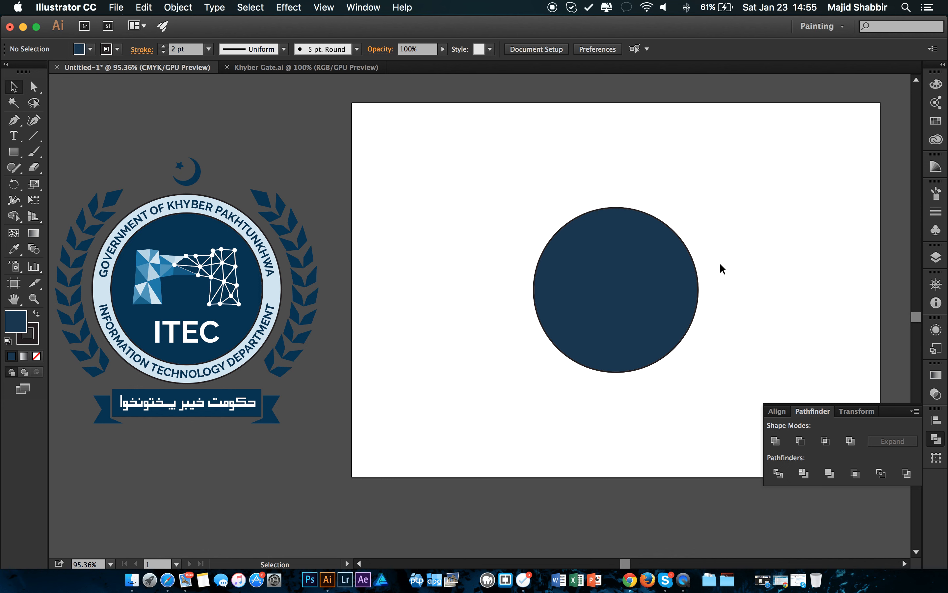
left_click_drag(653, 247, 706, 247)
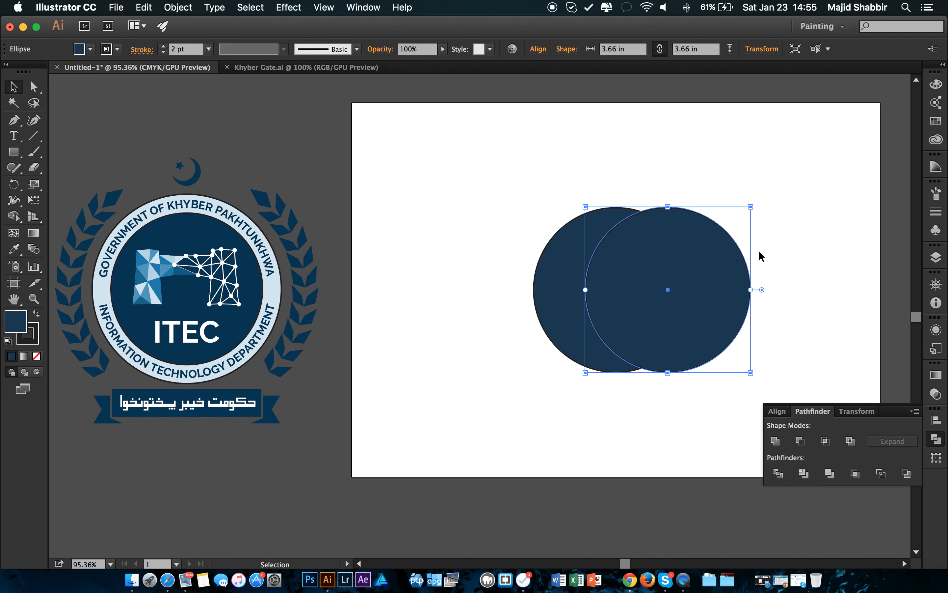
key("super+z")
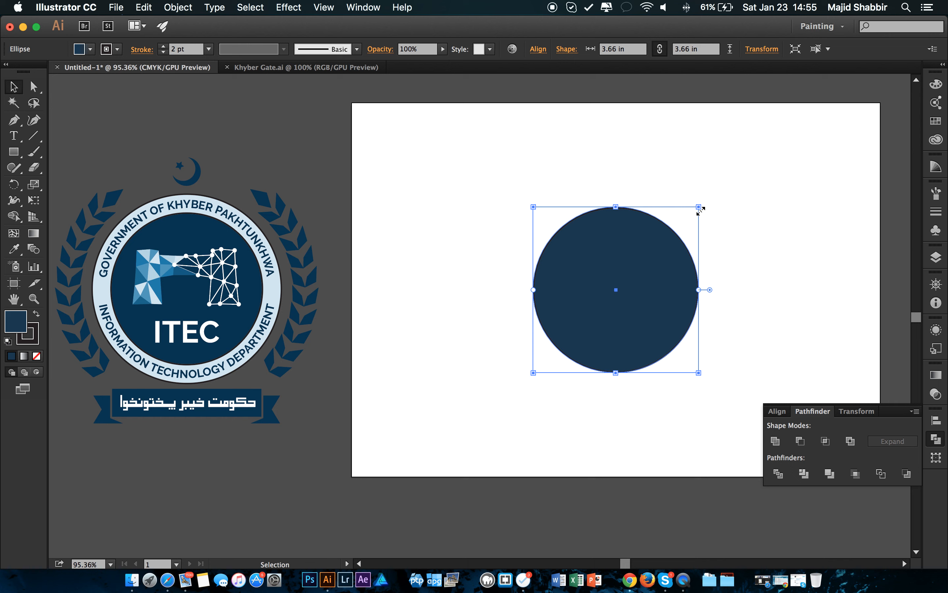
Enlarge the front circle proportionally about its center to a diameter of about 4.6 in.
mouse_move(700, 207)
left_mouse_down()
mouse_move(738, 179)
mouse_move(705, 209)
left_mouse_up()
key("super+minus")
key("space")
left_click_drag(641, 221, 717, 207)
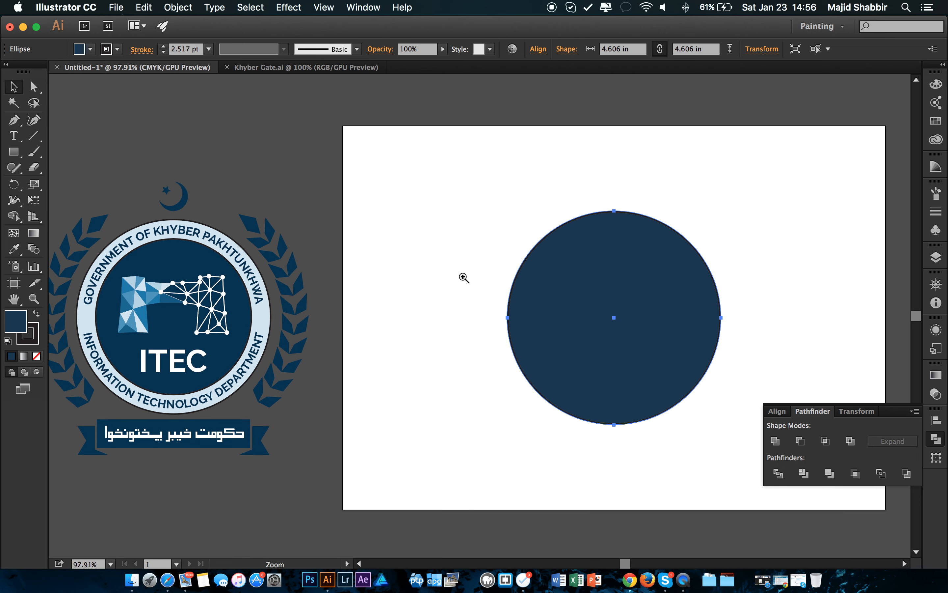
Change the enlarged circle's fill to a light grayish blue in the Color Picker.
double_click(15, 323)
left_click(604, 322)
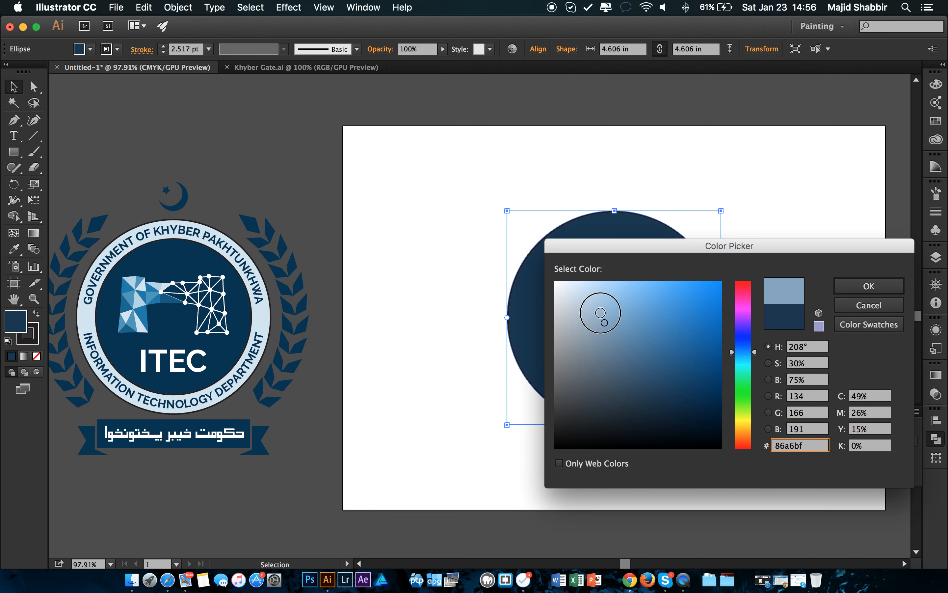
left_click(599, 313)
left_click(868, 286)
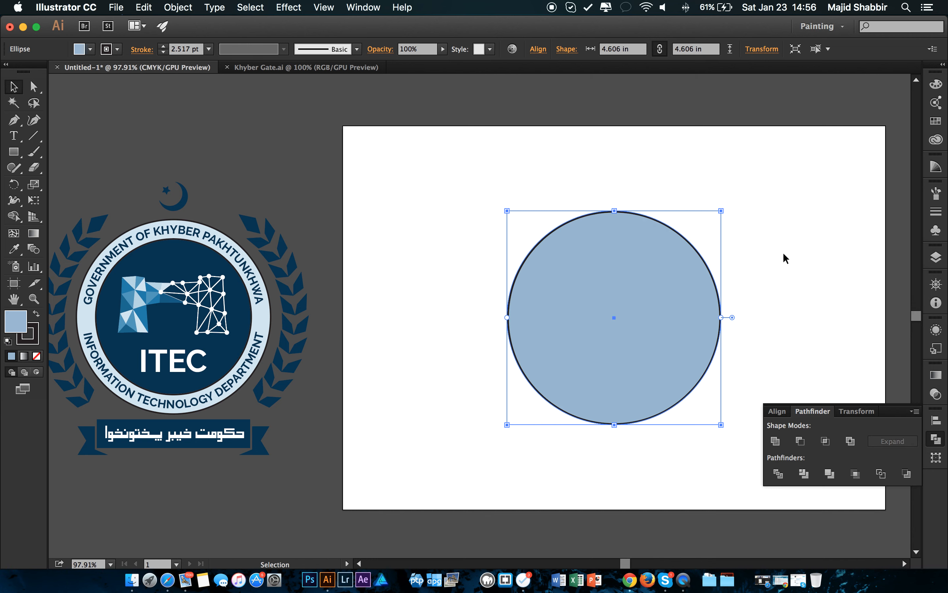
Send the large light blue circle to the back, behind the dark blue circle, and deselect it.
left_click(746, 258)
left_click(691, 278)
right_click(653, 251)
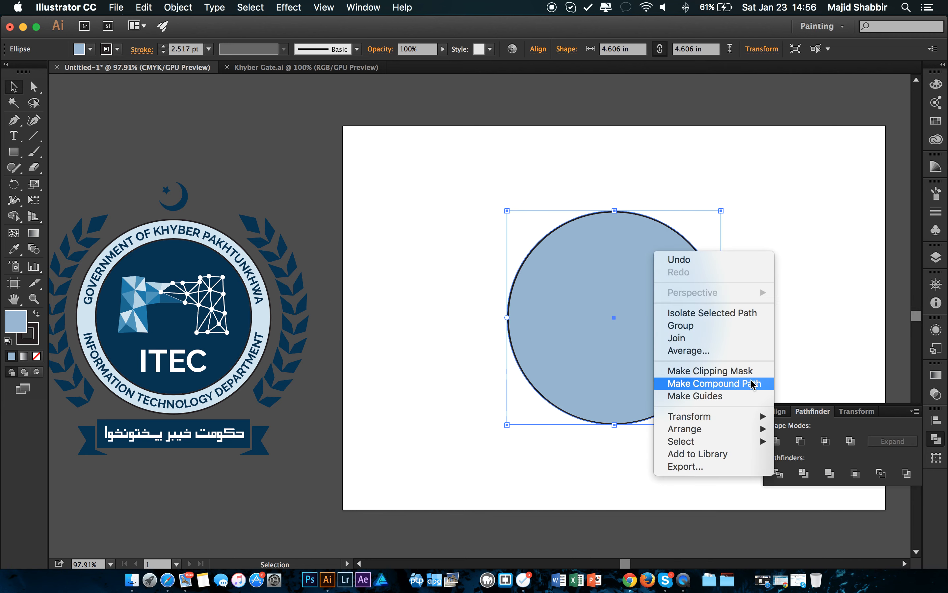
mouse_move(748, 429)
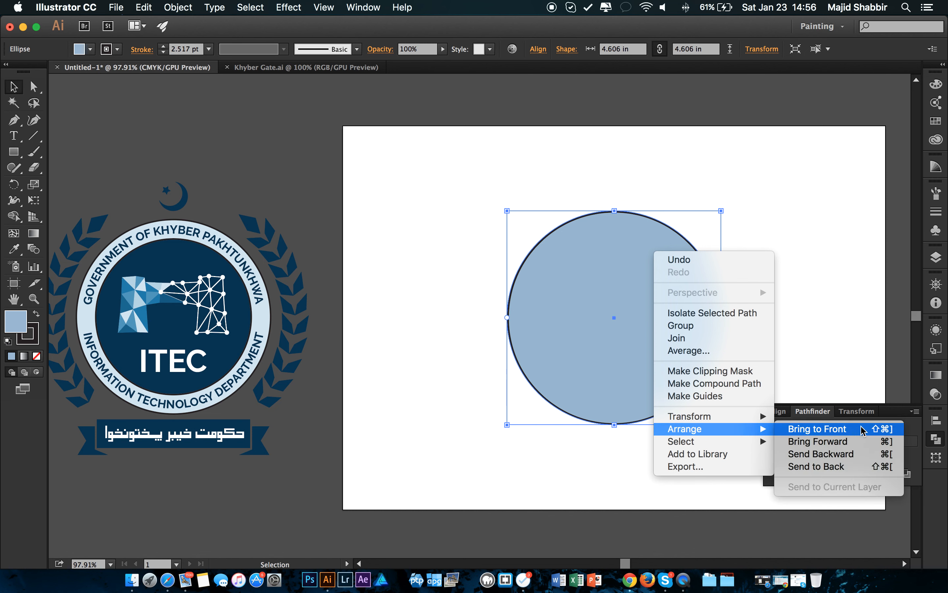
left_click(842, 466)
left_click(803, 214)
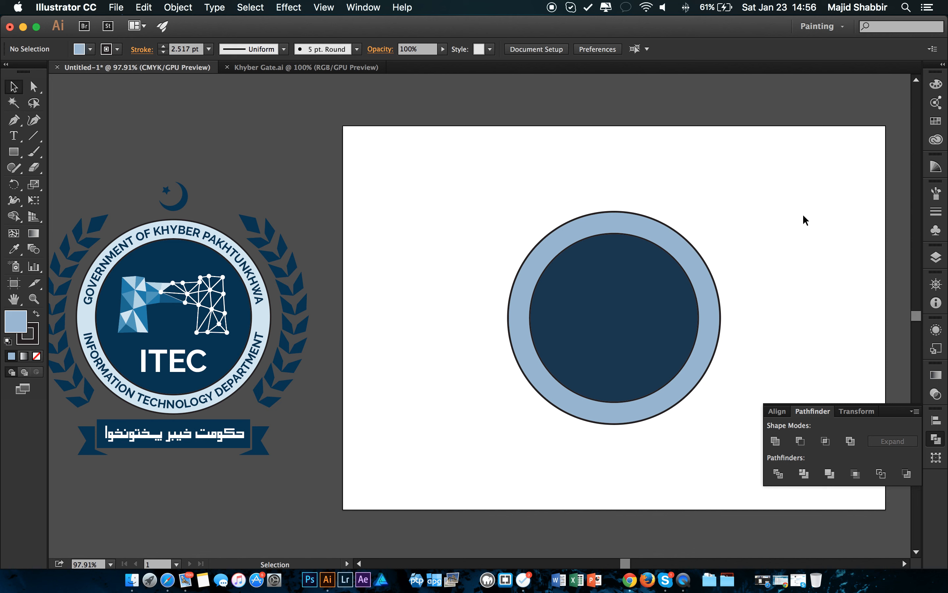
Use the Eyedropper to apply the reference logo's pale blue ring fill and 2 pt stroke to the outer circle, and deselect it.
left_click(712, 311)
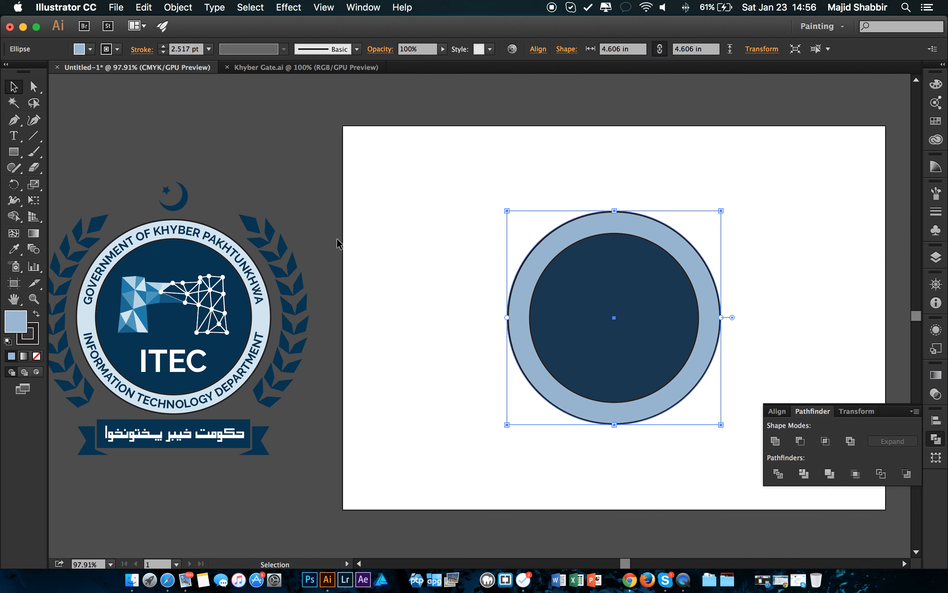
left_click(15, 252)
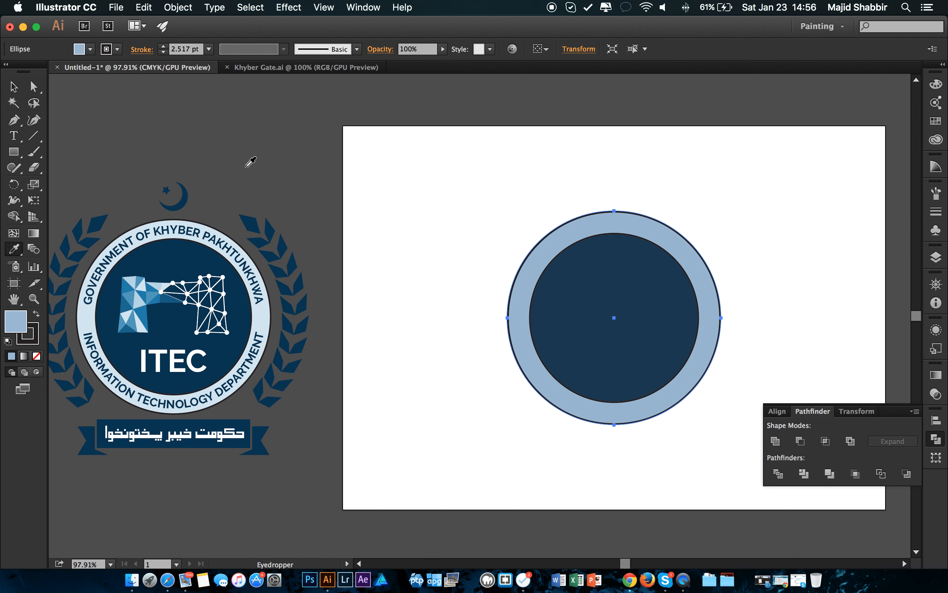
left_click(267, 315)
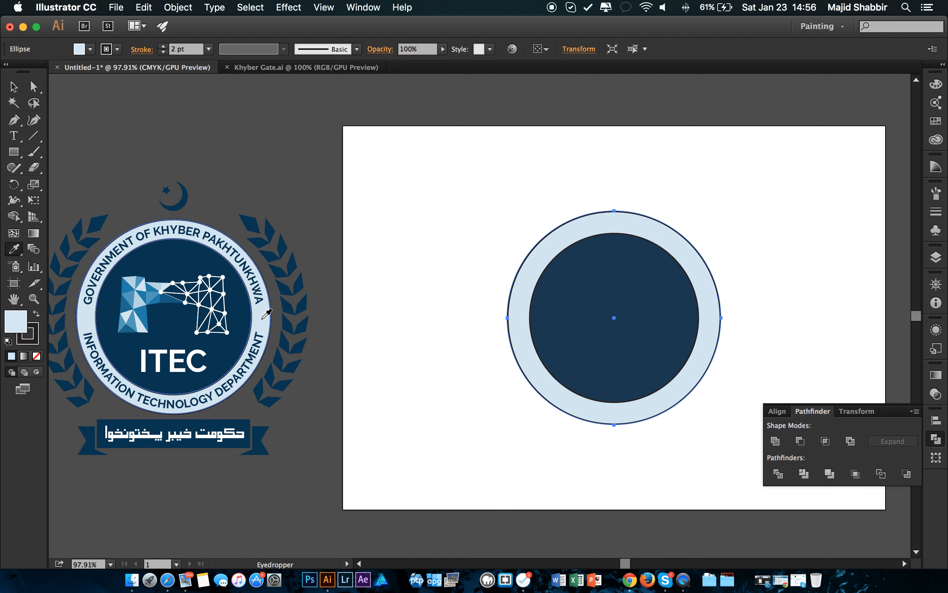
key("v")
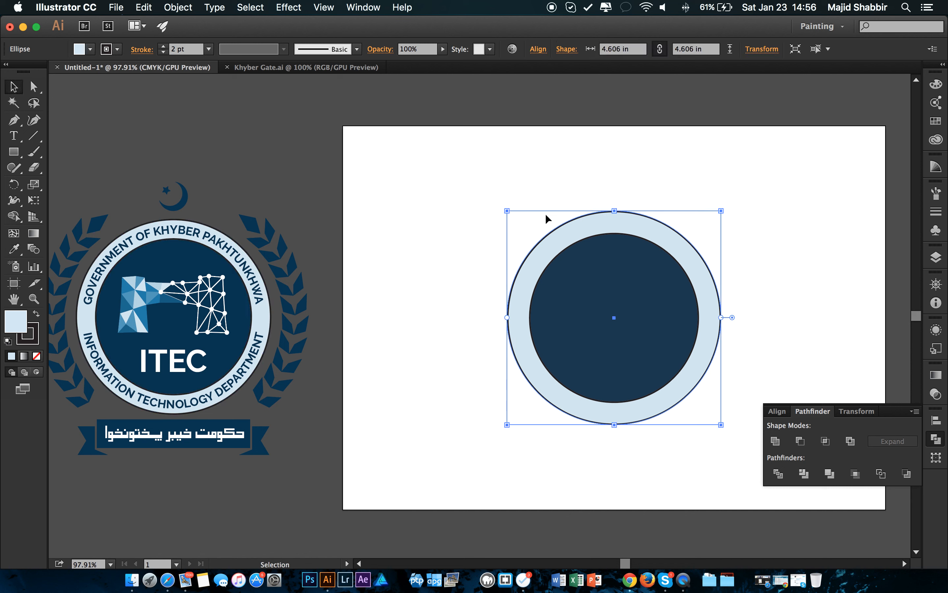
key("a")
key("v")
key("i")
left_click(627, 175)
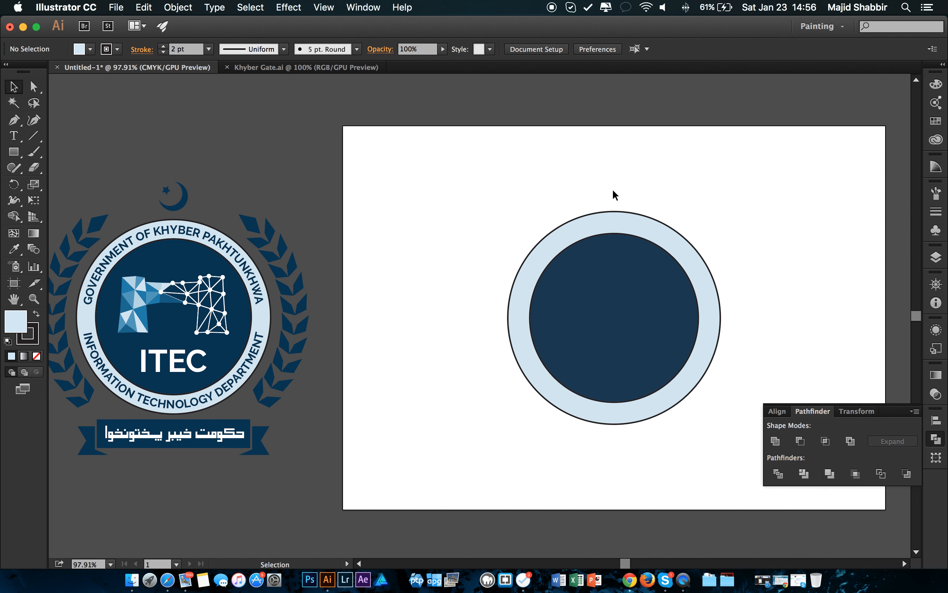
Remove the stroke from the pale blue outer circle, make its fill active again, and deselect it.
left_click(631, 221)
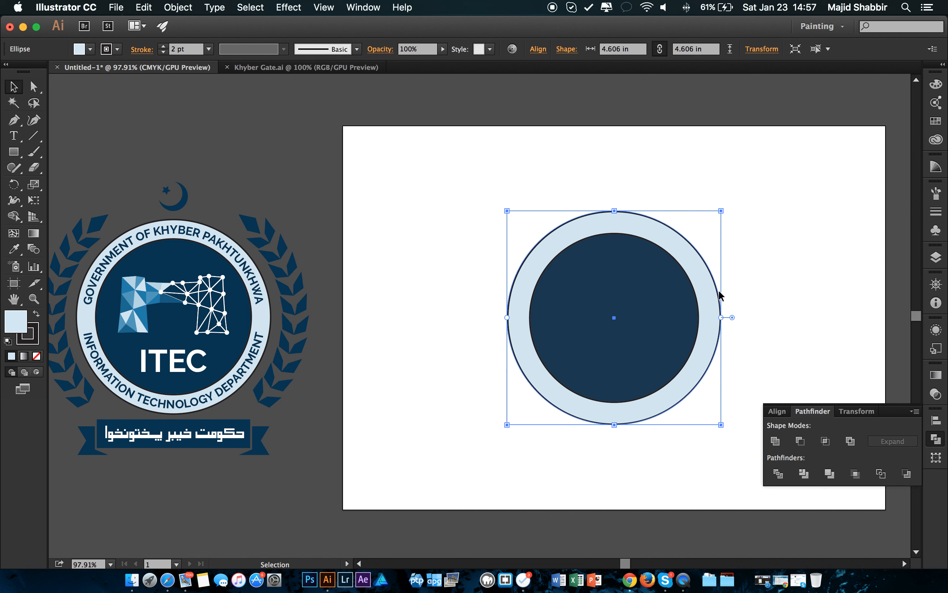
left_click(34, 333)
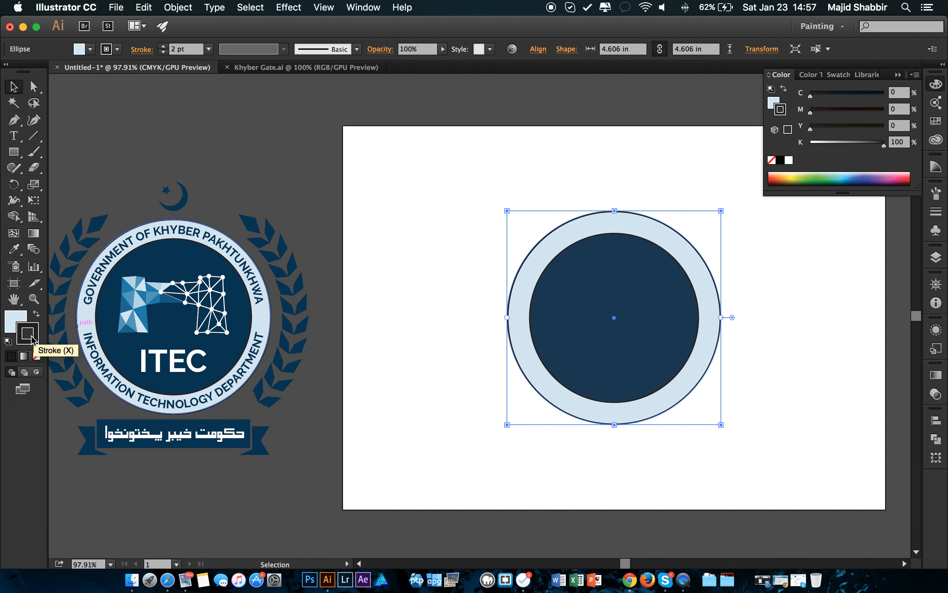
left_click(37, 356)
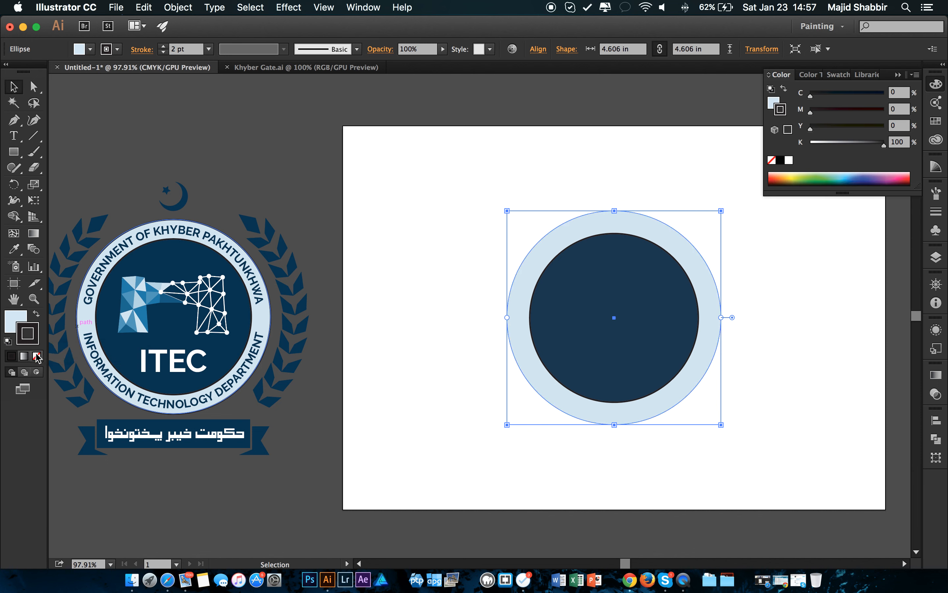
left_click(18, 319)
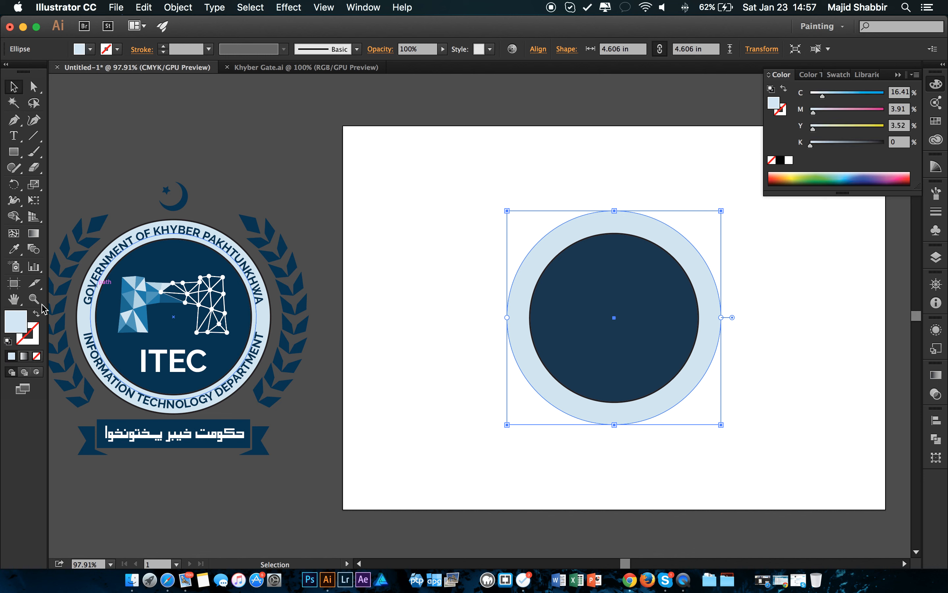
left_click(486, 152)
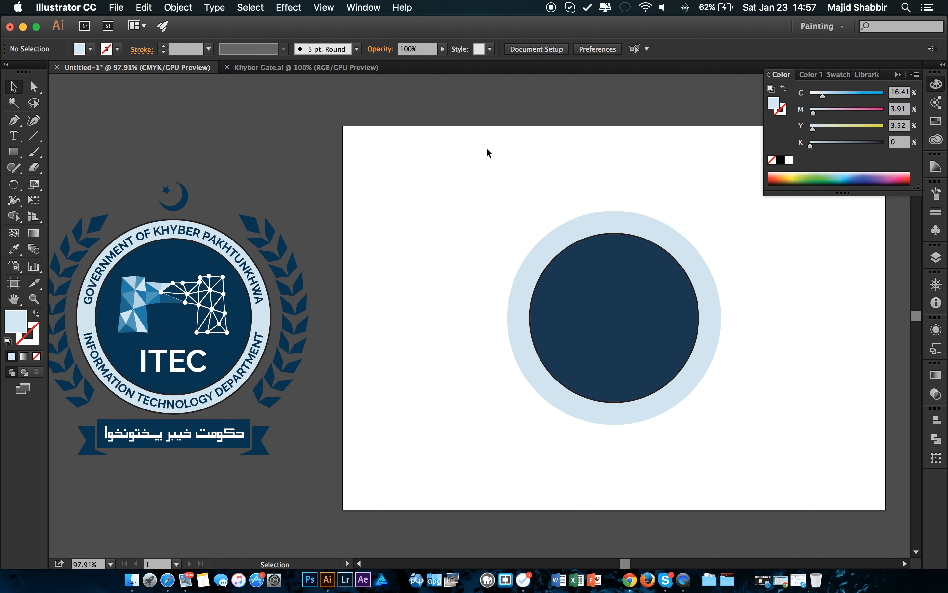
Try reapplying the reference ring's appearance to the outer circle with the Eyedropper, undo it, and deselect the circle.
left_click(640, 227)
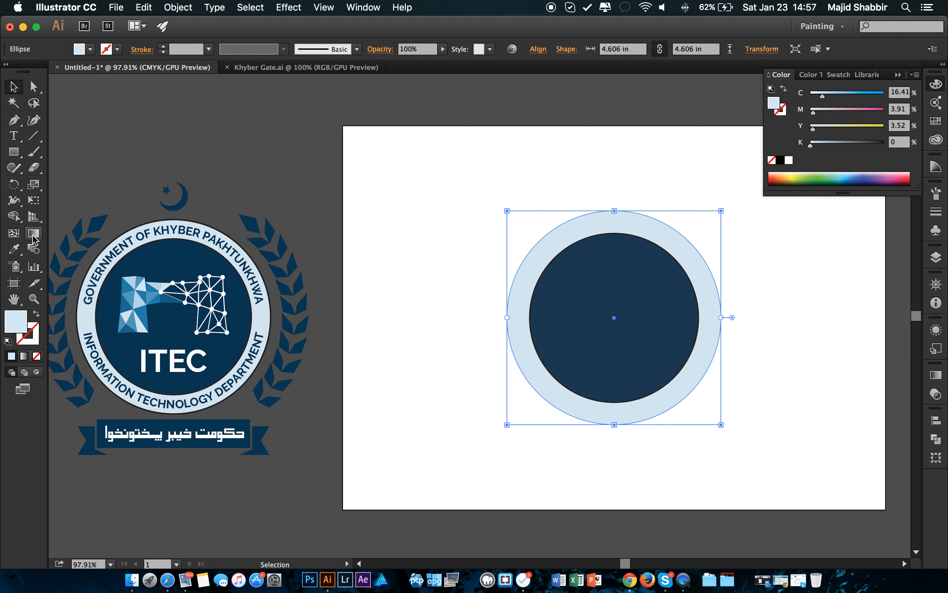
left_click(13, 249)
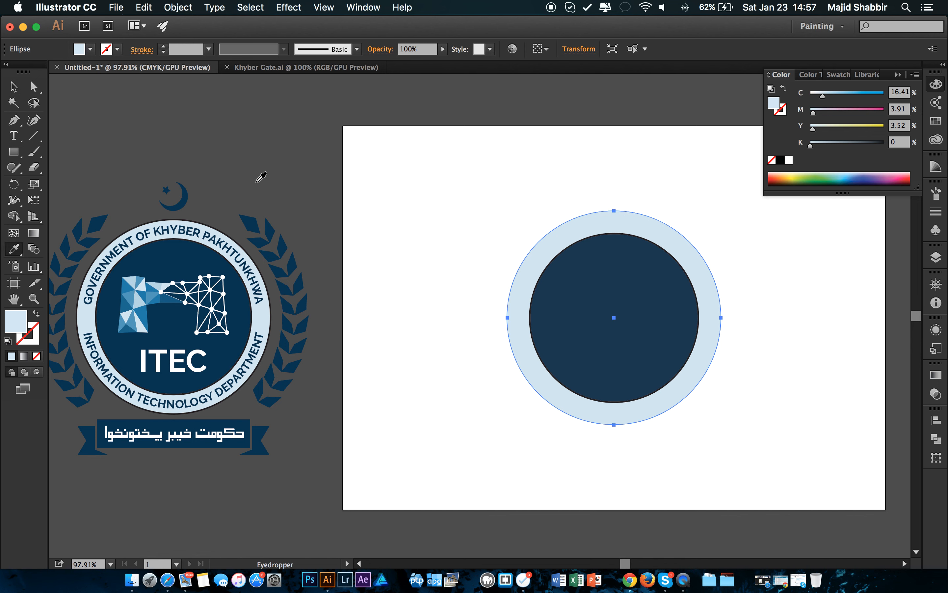
left_click(264, 319)
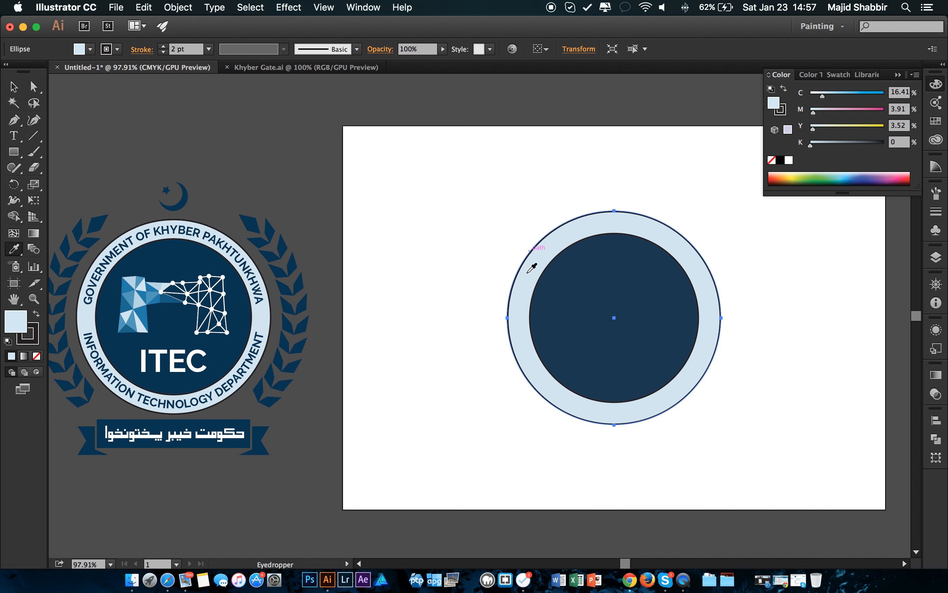
key("super+z")
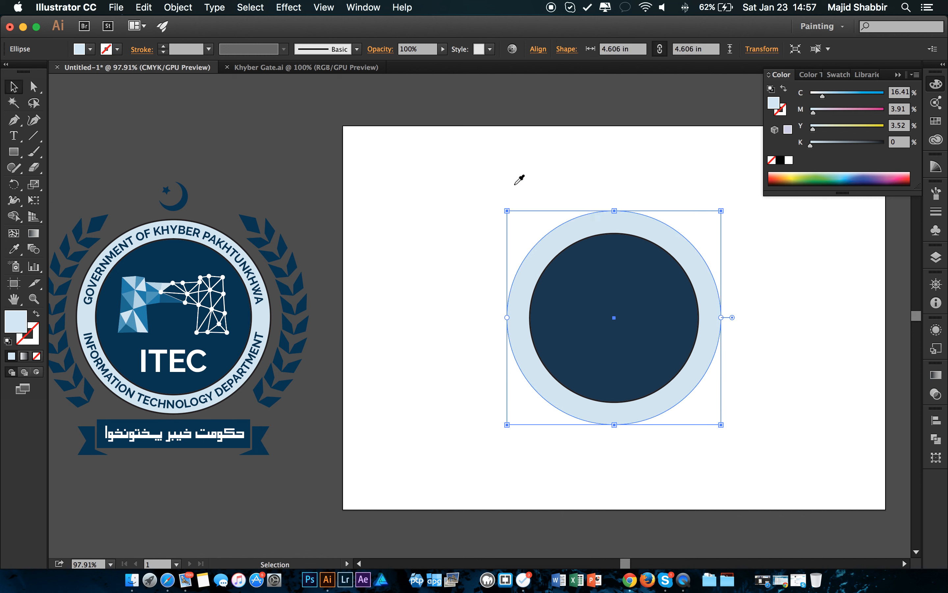
left_click(528, 111, "super")
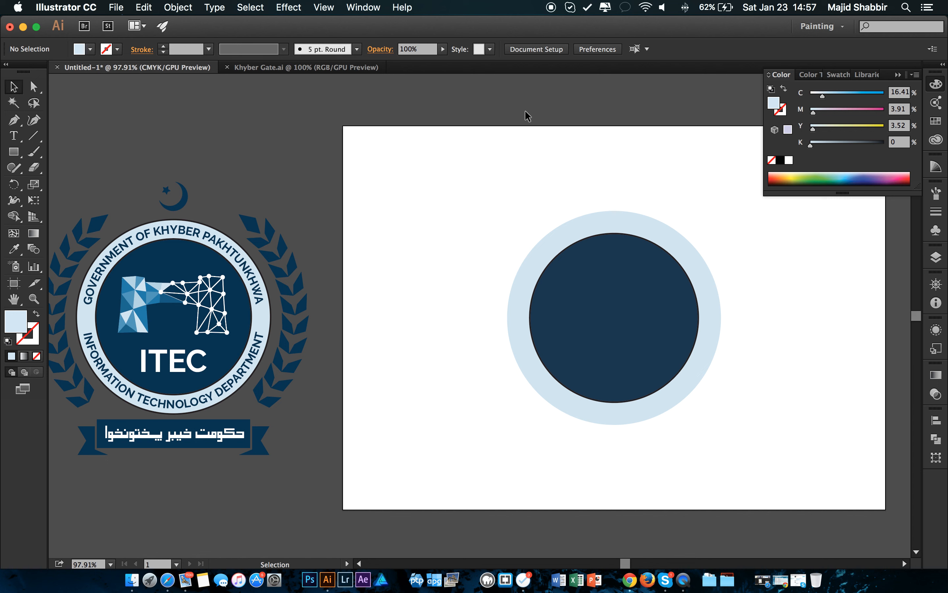
Sample the reference logo's dark blue, mid blue, white and pale blue fills onto the outer circle with the Eyedropper, and deselect it.
left_click(596, 219)
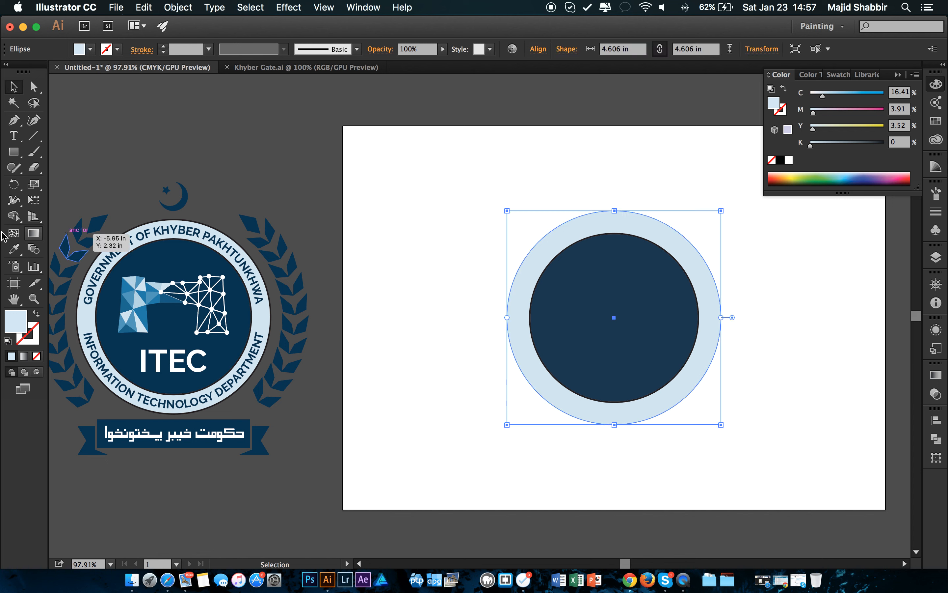
left_click(14, 249)
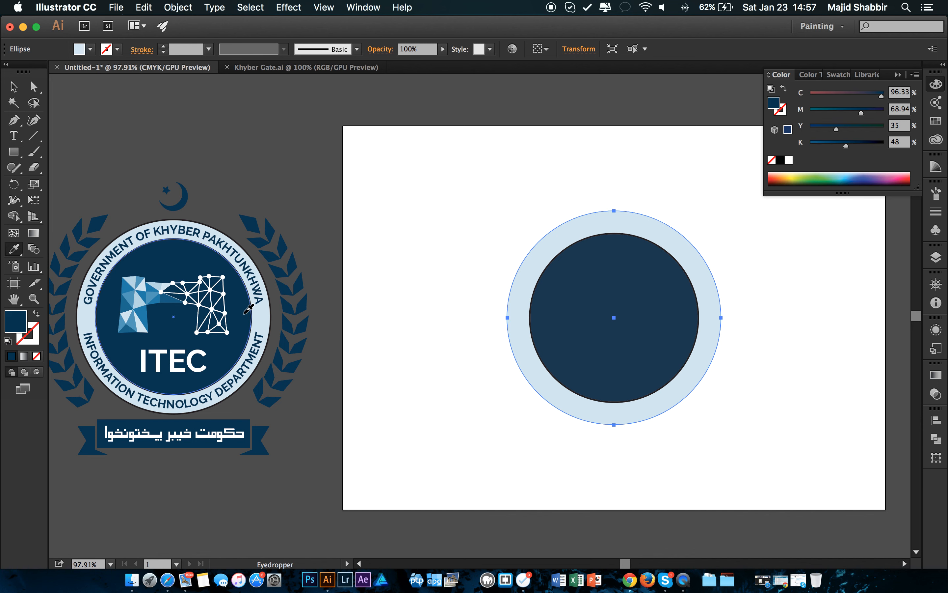
left_click(244, 314)
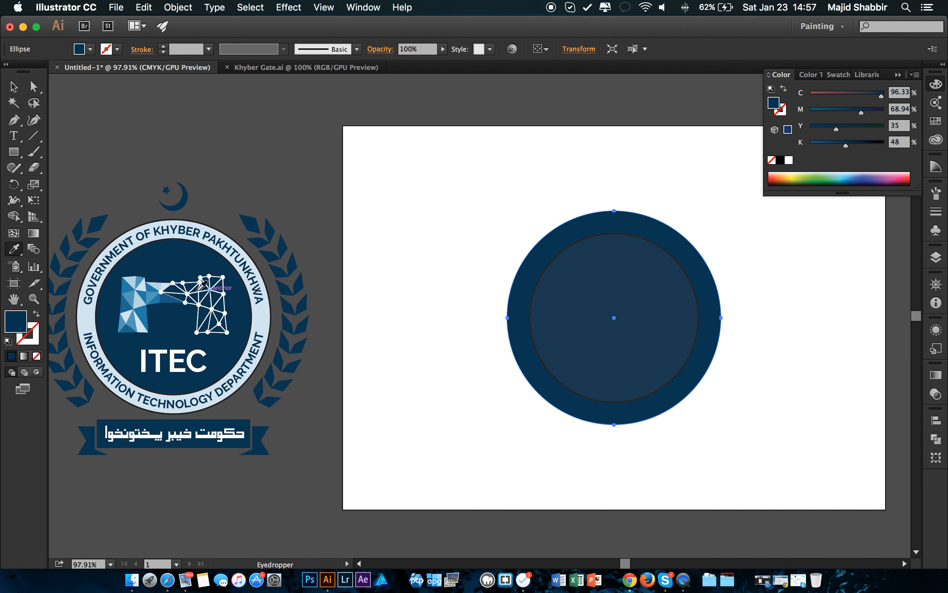
left_click(158, 288)
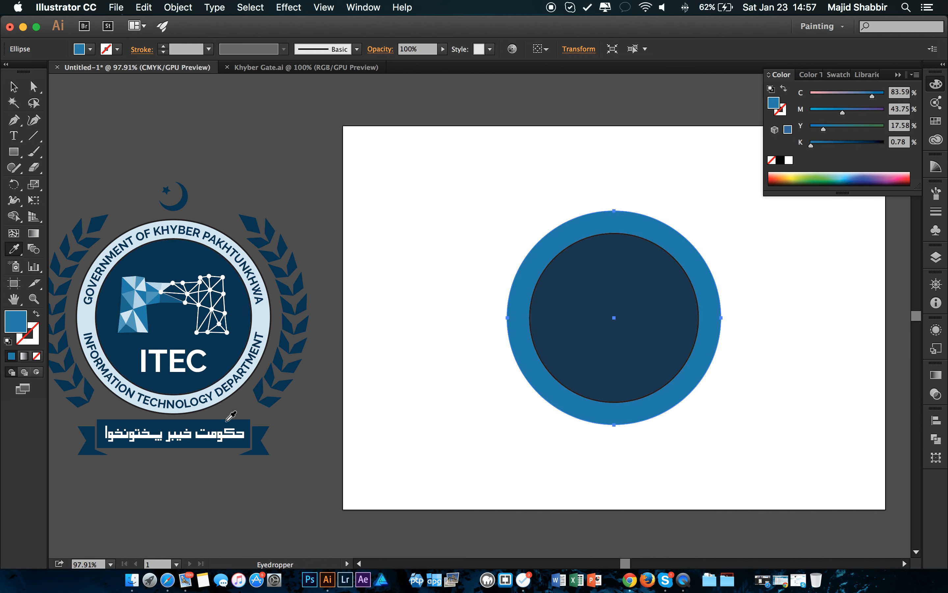
left_click(227, 435)
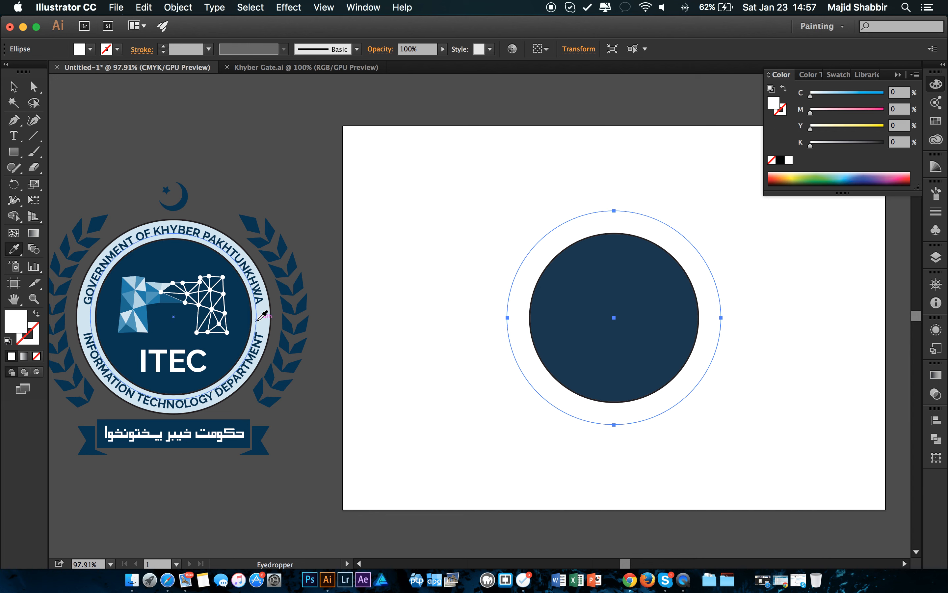
left_click(268, 313)
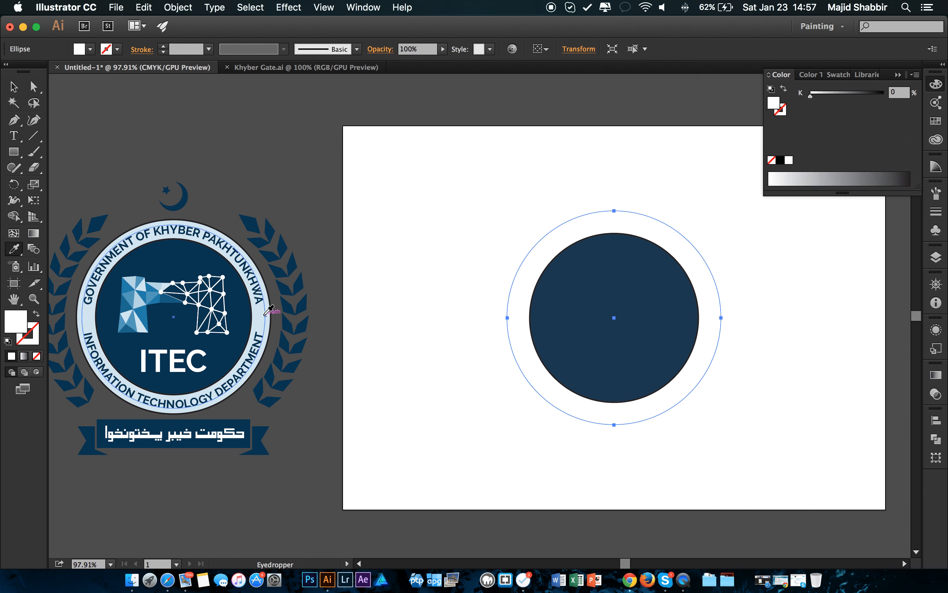
left_click(264, 319)
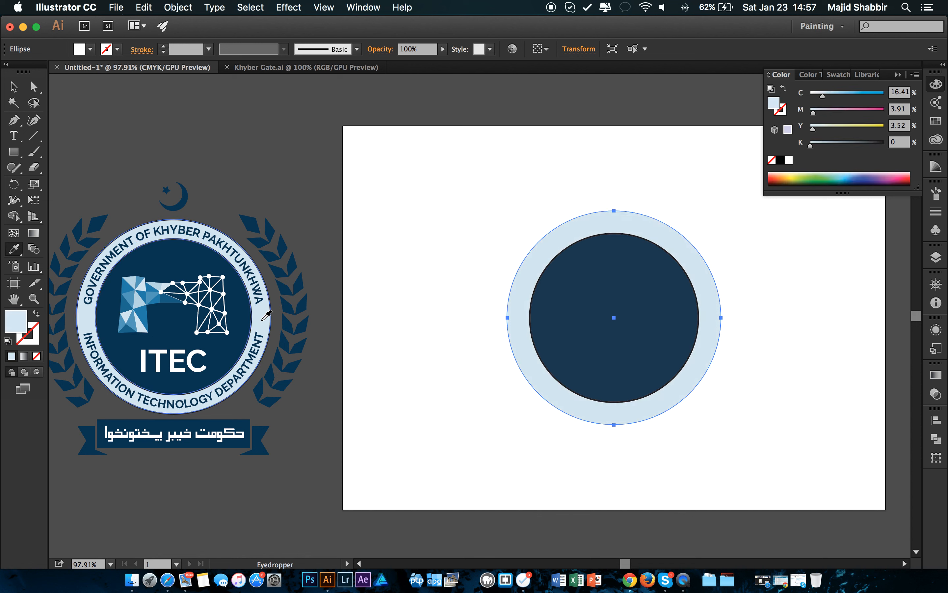
key("v")
left_click(581, 132)
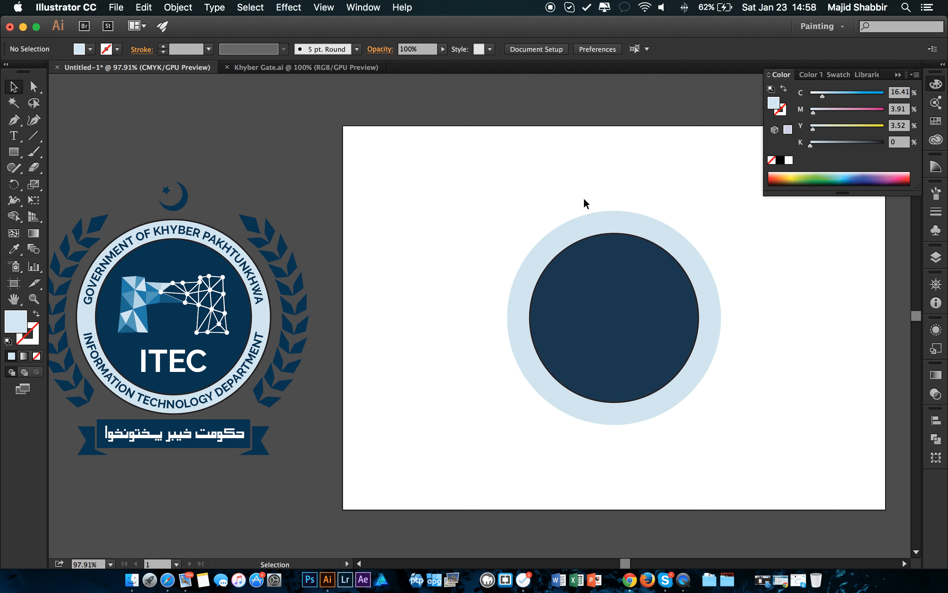
Undo the outer circle's Eyedropper changes and its stroke removal, back to the pale blue fill with 2 pt stroke, and deselect it.
left_click(602, 228)
key("super+z")
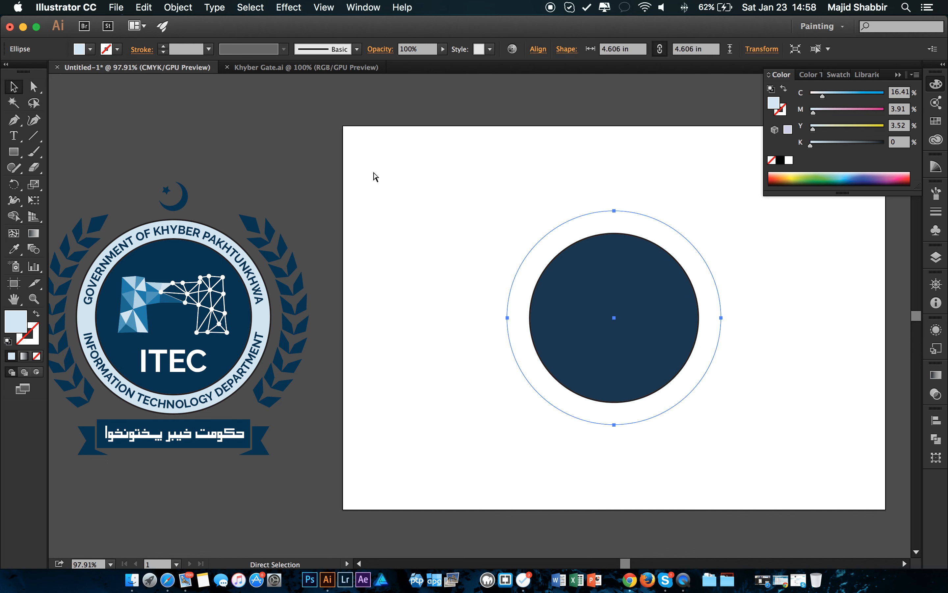
key("super+z")
key("super+z")
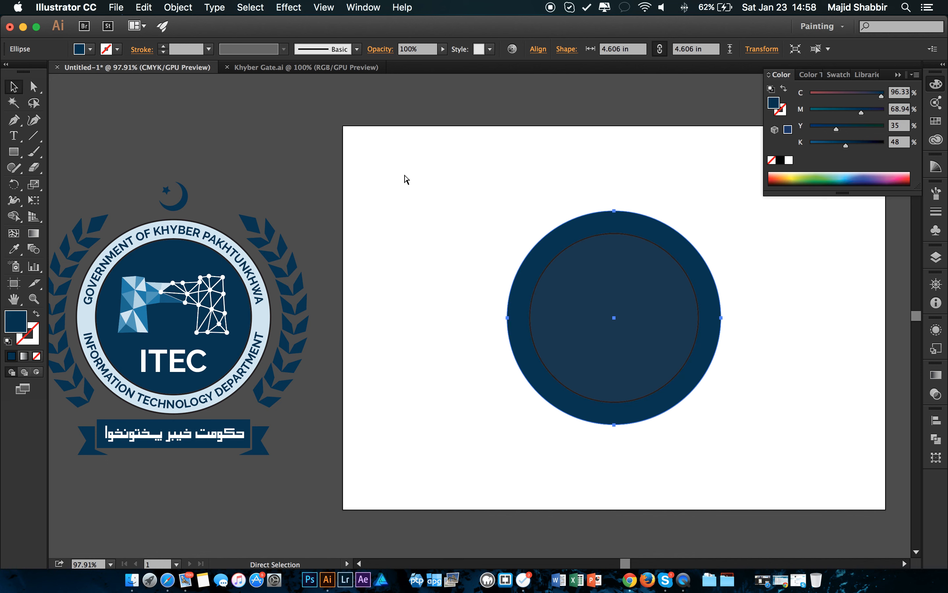
key("super+z")
key("super+z")
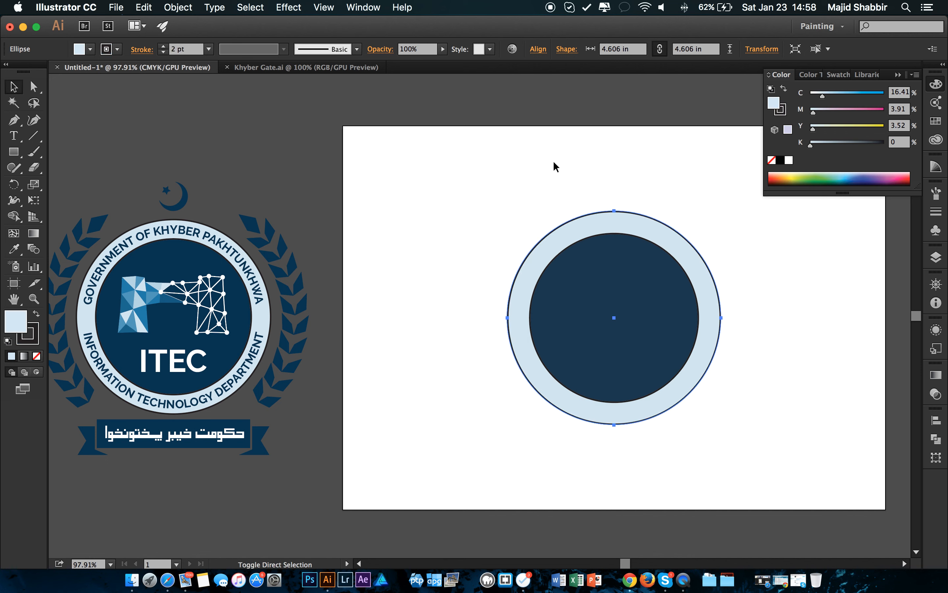
left_click(584, 156)
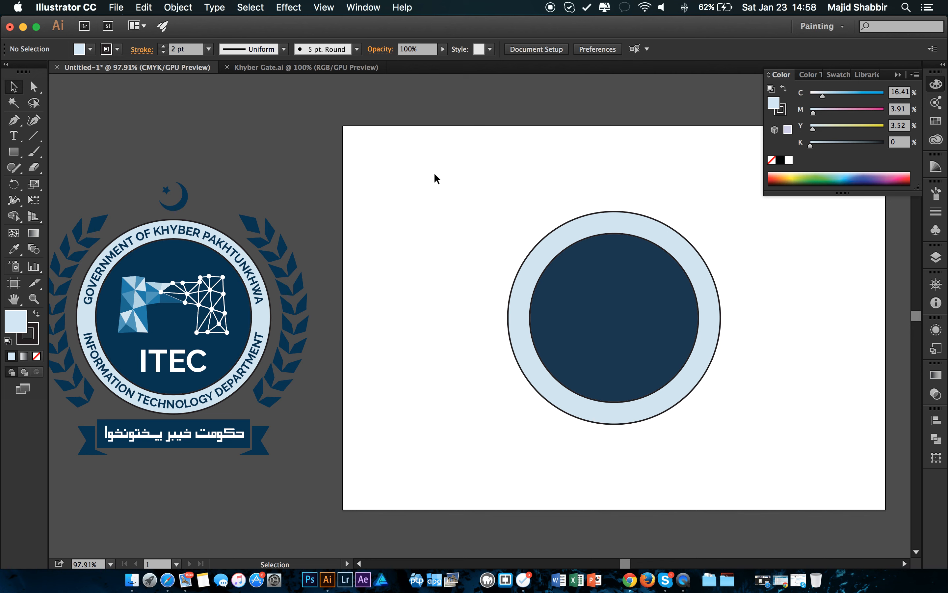
Draw a circle about 0.637 in across with the Ellipse tool, just right of the reference logo's crescent.
key("space")
left_click_drag(483, 198, 492, 240)
key("space")
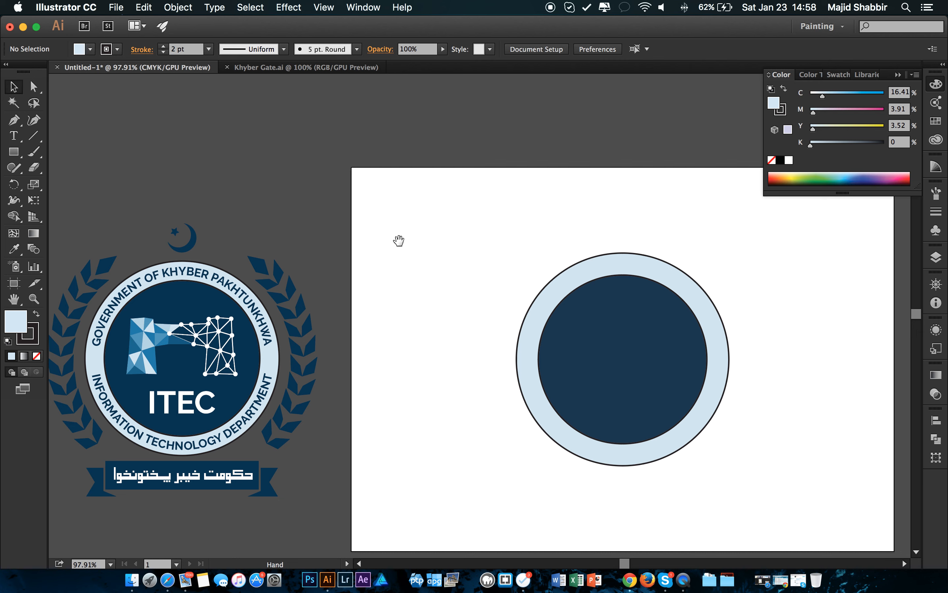
left_click_drag(356, 228, 440, 223)
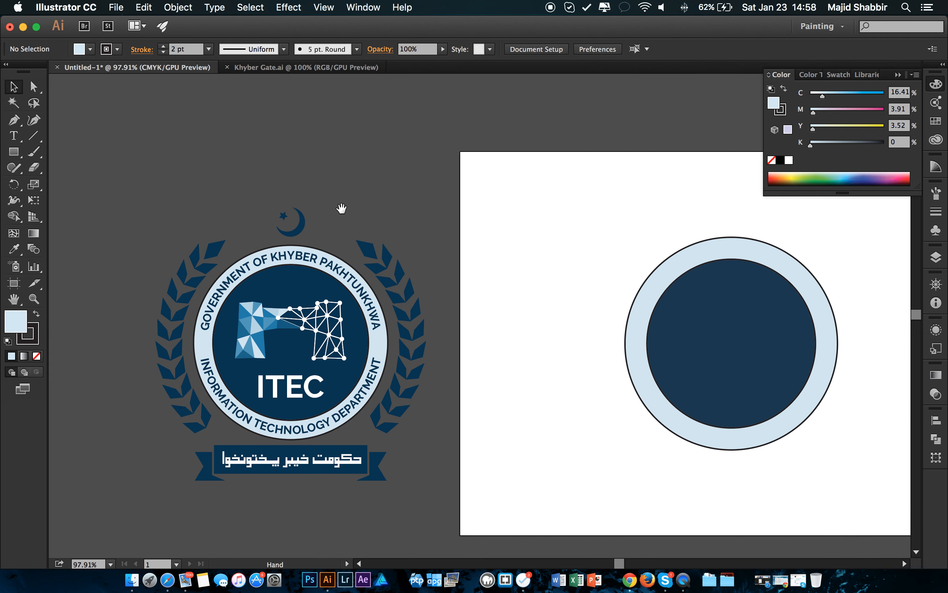
key("super+space")
left_click_drag(277, 222, 387, 296)
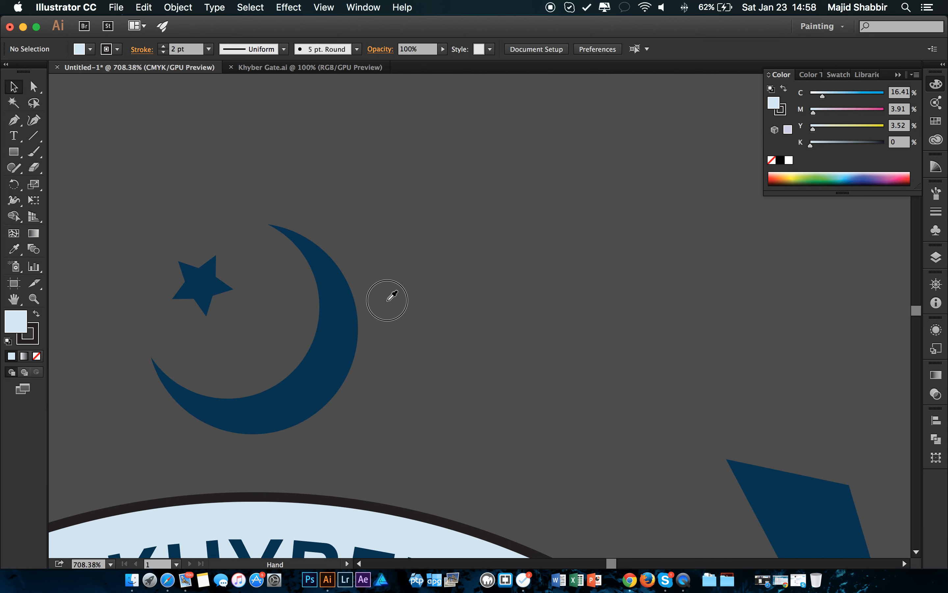
left_click(17, 155)
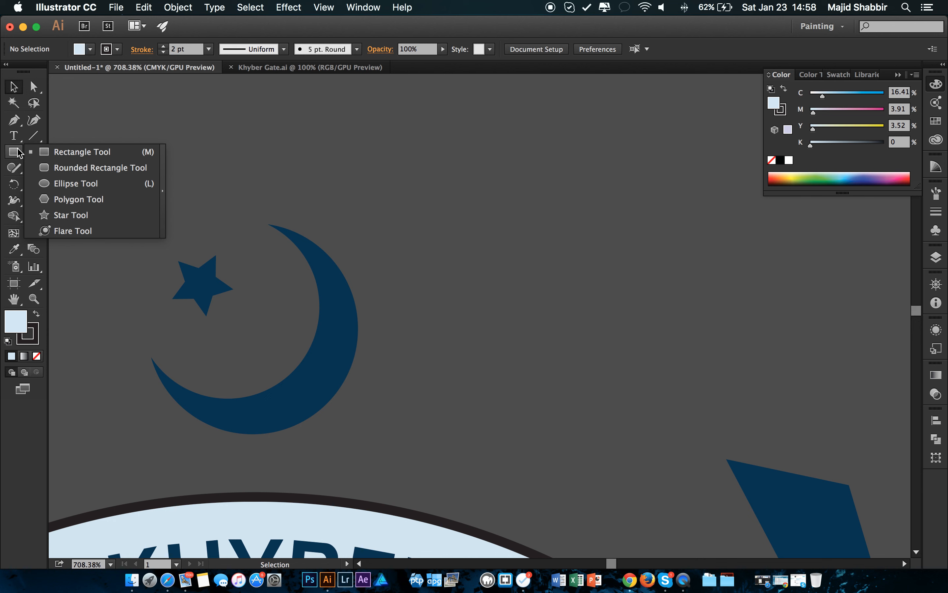
left_click(76, 185)
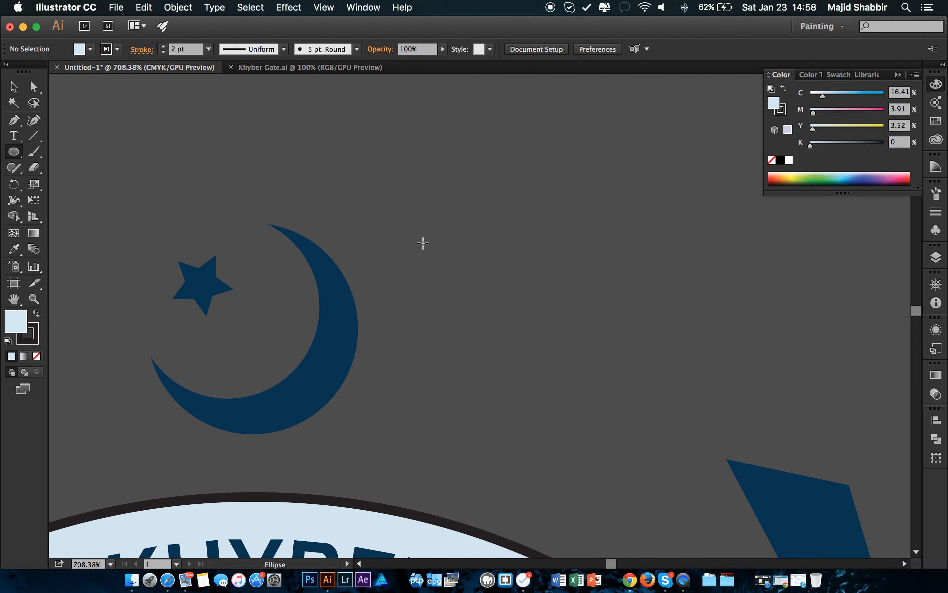
mouse_move(419, 223)
left_mouse_down()
mouse_move(542, 353)
mouse_move(651, 435)
mouse_move(629, 417)
mouse_move(601, 413)
mouse_move(608, 400)
mouse_move(631, 420)
mouse_move(579, 408)
mouse_move(607, 432)
left_mouse_up()
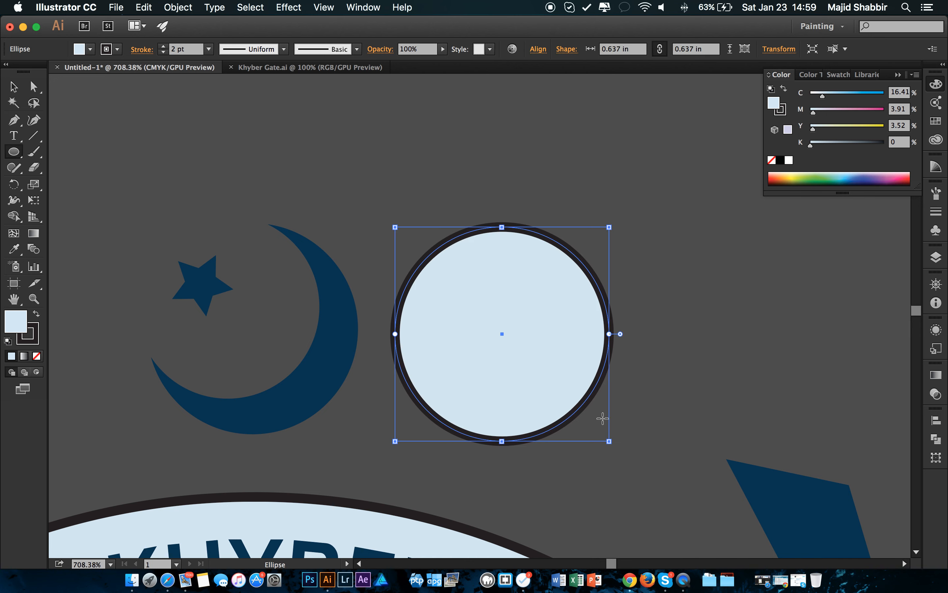
Remove the new circle's stroke, make its fill active again, and deselect it.
key("v")
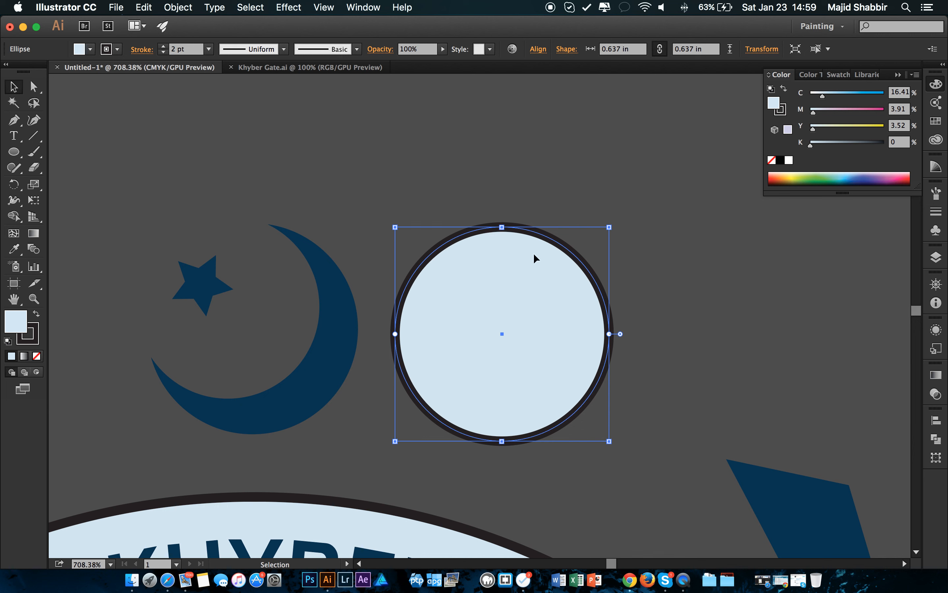
left_click(38, 339)
left_click(37, 356)
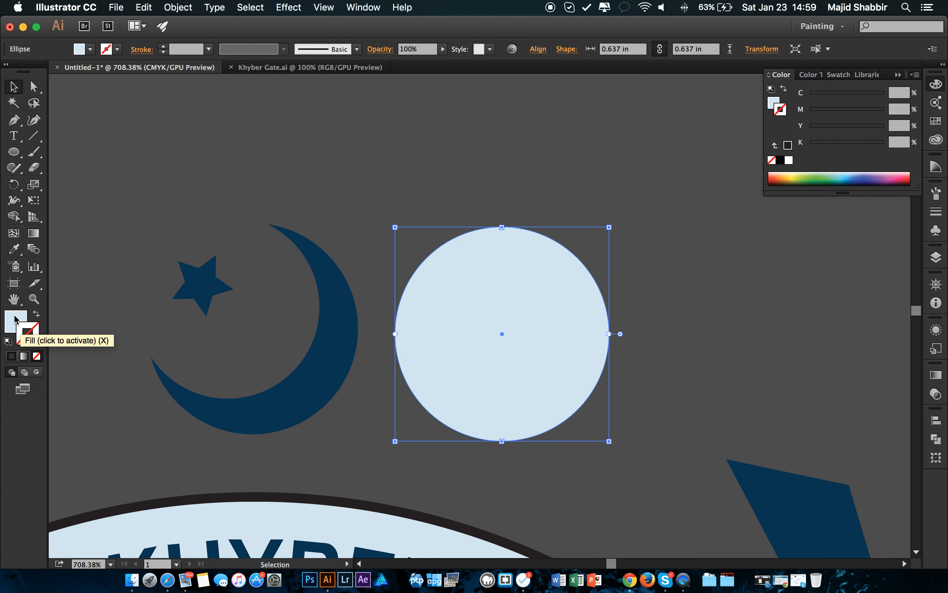
left_click(15, 319)
left_click(557, 185)
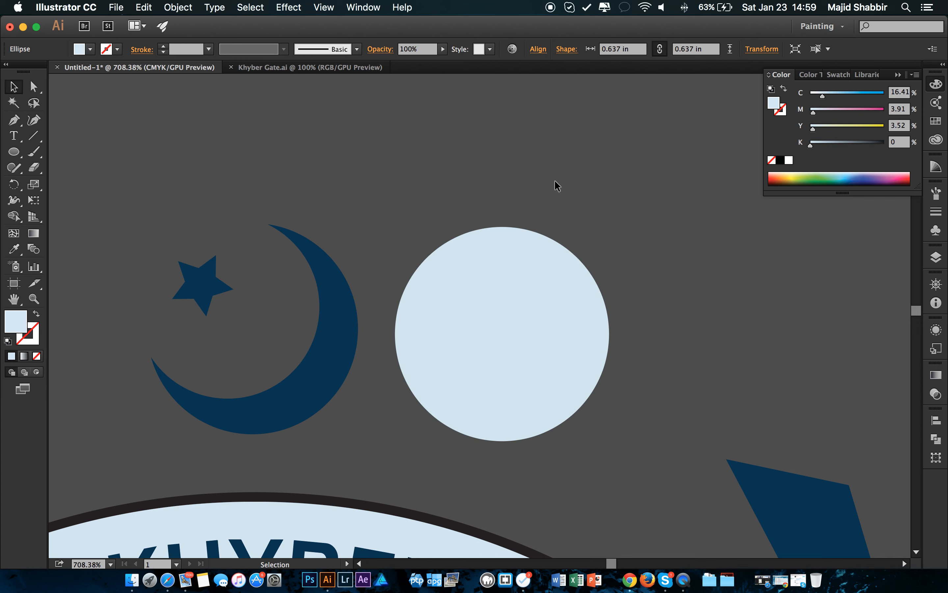
Duplicate the new pale blue circle diagonally up and to the left so that the copy overlaps the original.
left_click(584, 305)
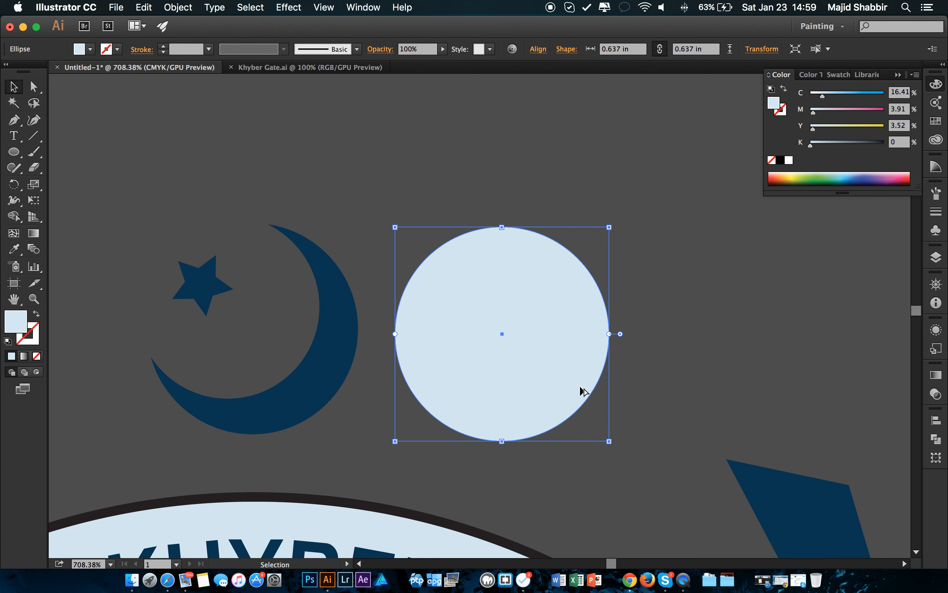
left_click_drag(579, 389, 538, 362)
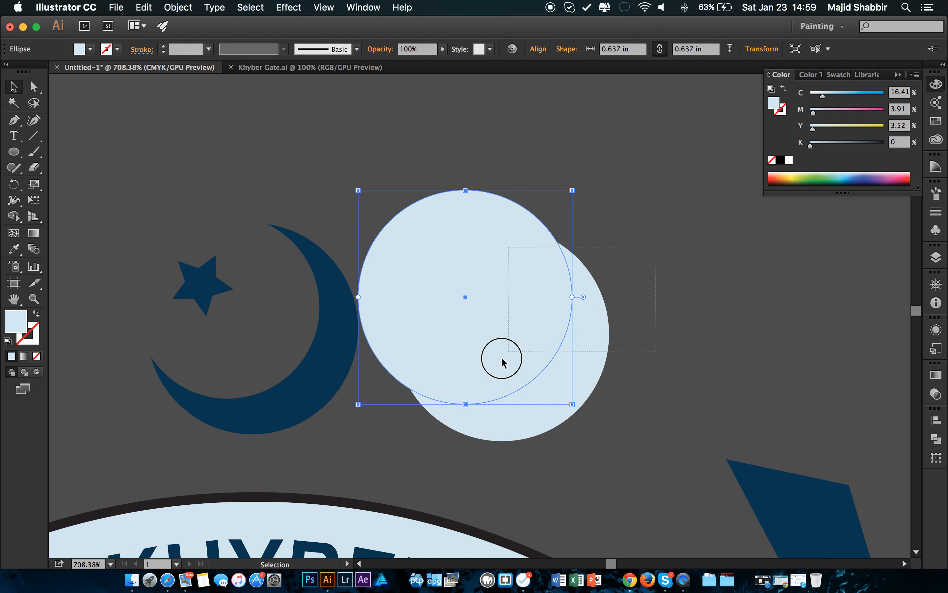
Try cutting a crescent from the two overlapping circles with the Pathfinder's Minus Front, undo it, and deselect them.
left_click(454, 422, "shift")
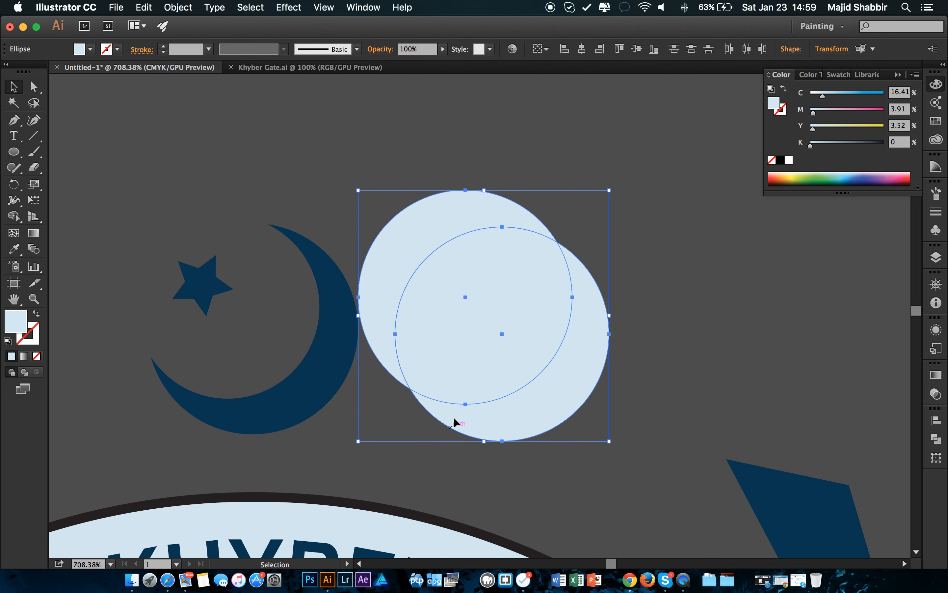
left_click(936, 441)
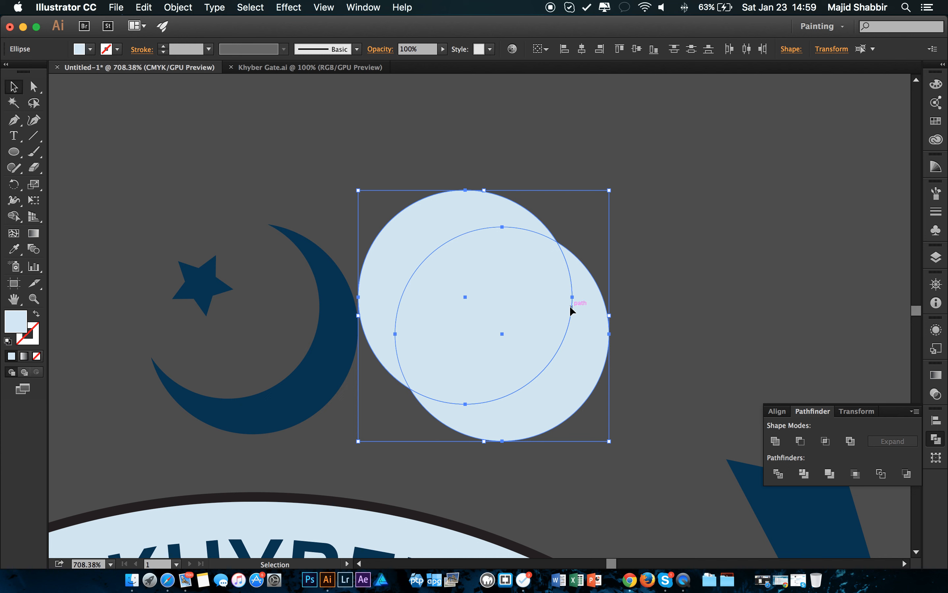
left_click(800, 441)
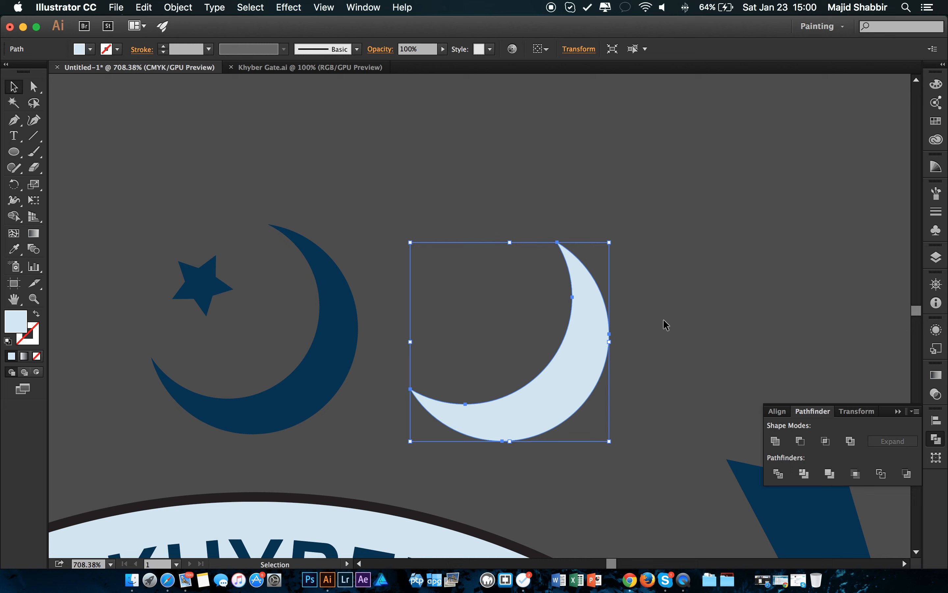
key("a")
key("super+z")
left_click(687, 277)
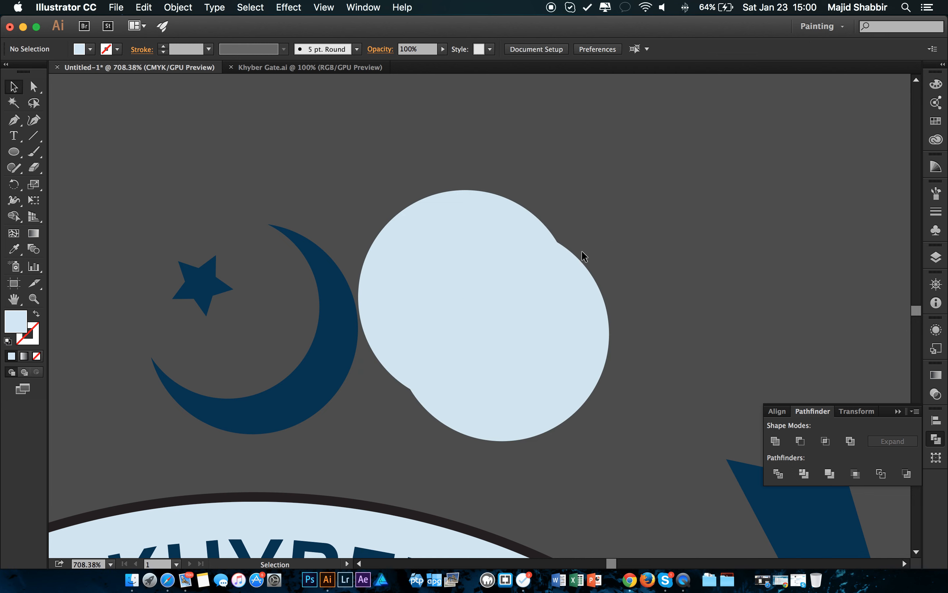
Reposition the front circle over the back one, nudging it upward to adjust the crescent shape between them.
left_click_drag(469, 227, 493, 252)
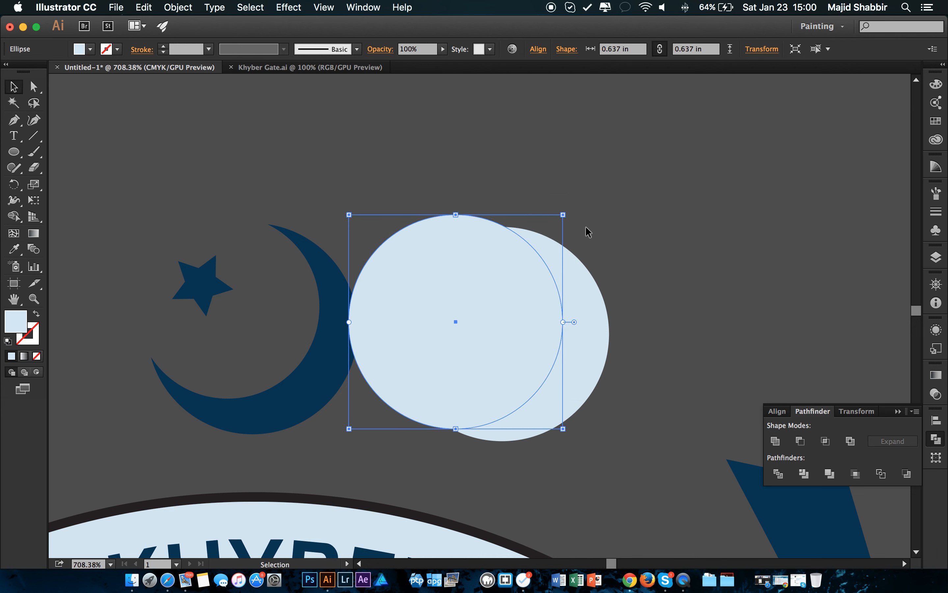
key("Up")
key("Up")
key("Up")
key("Up")
key("Up")
key("Down")
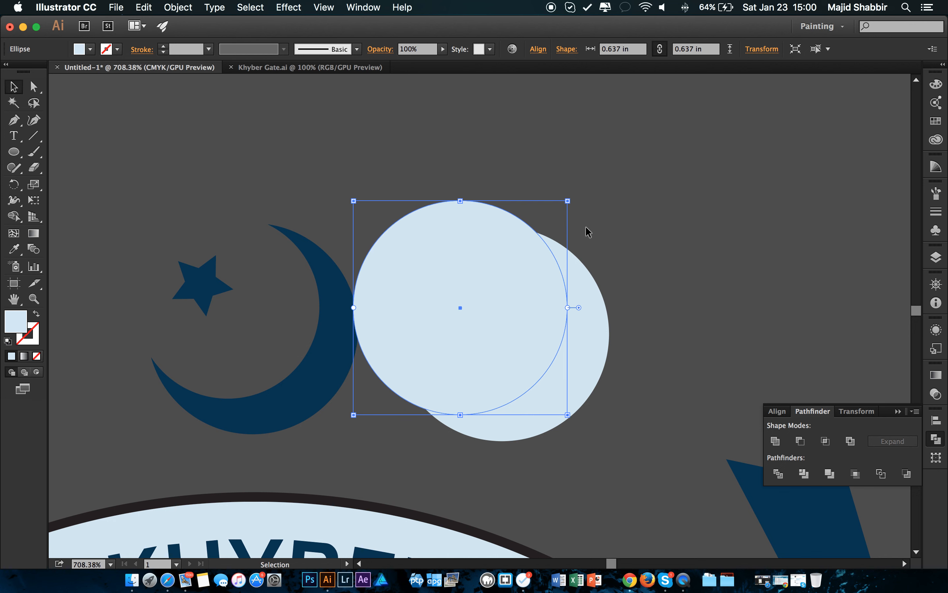
Scale the front circle down to about 0.594 in and nudge it down and to the right over the back circle.
left_click_drag(567, 202, 561, 207)
key("Down")
key("Right")
key("Down")
key("Right")
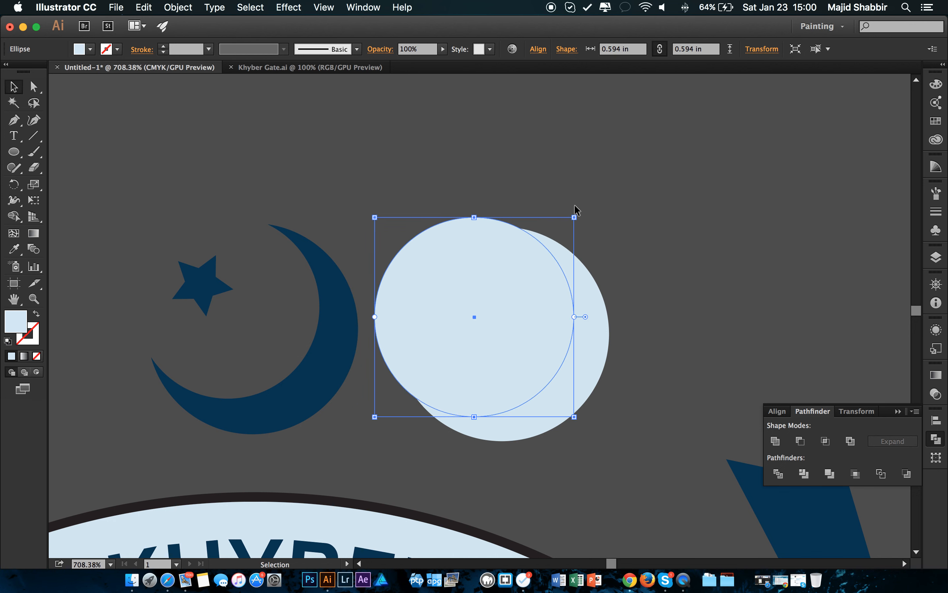
key("Right")
key("Right")
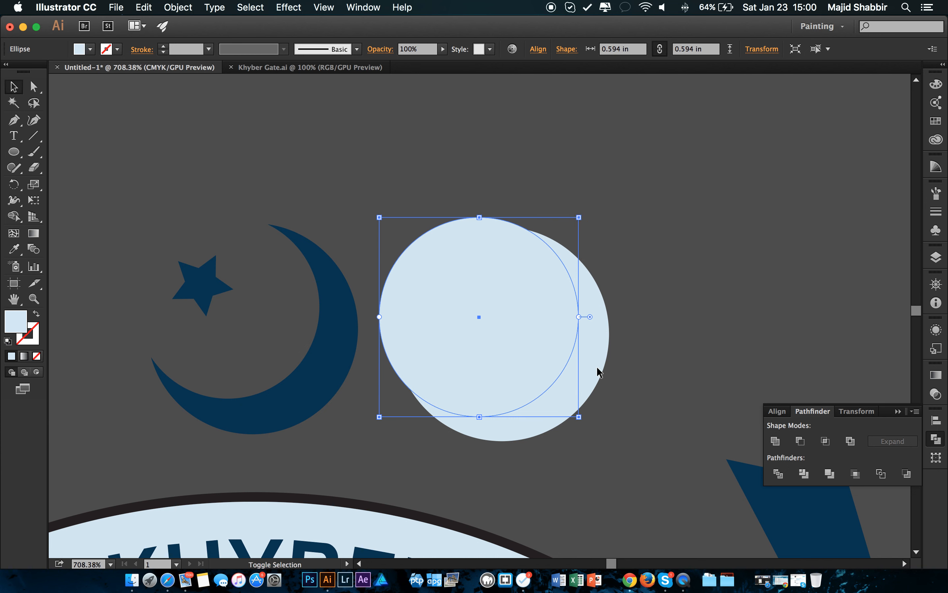
Subtract the front circle from the back one with the Pathfinder's Minus Front to form a crescent, and deselect it.
left_click(591, 353, "shift")
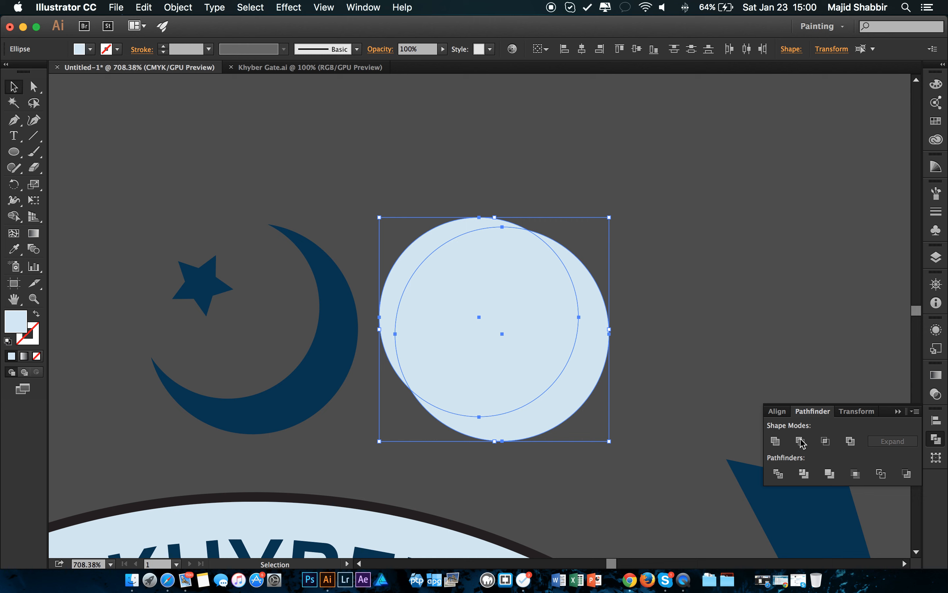
left_click_drag(634, 266, 464, 376)
left_click(802, 438)
left_click(685, 261)
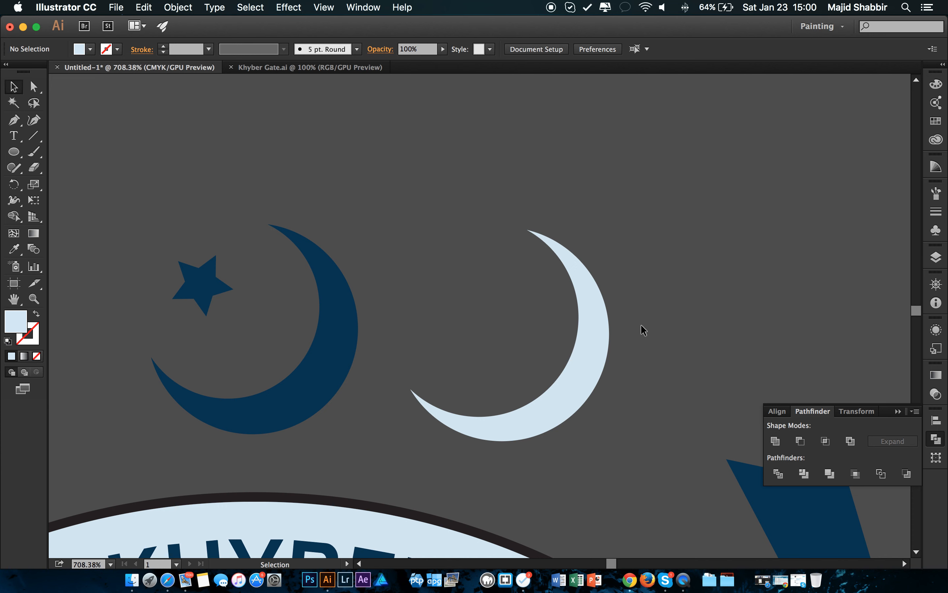
Draw a small upright five-pointed star with the Star tool just above the new light-blue crescent.
left_click(597, 346)
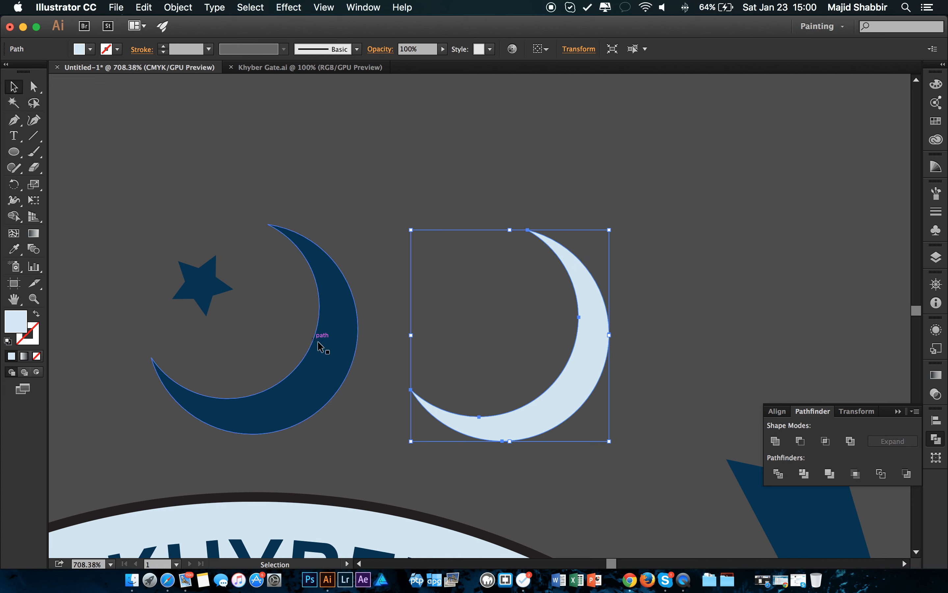
left_click(12, 153)
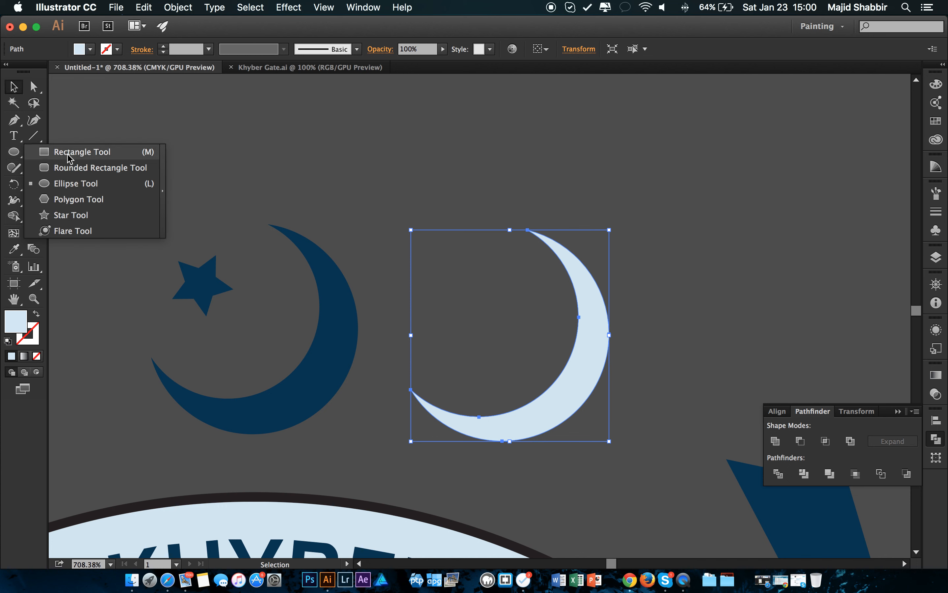
left_click(59, 215)
left_click_drag(408, 202, 417, 224)
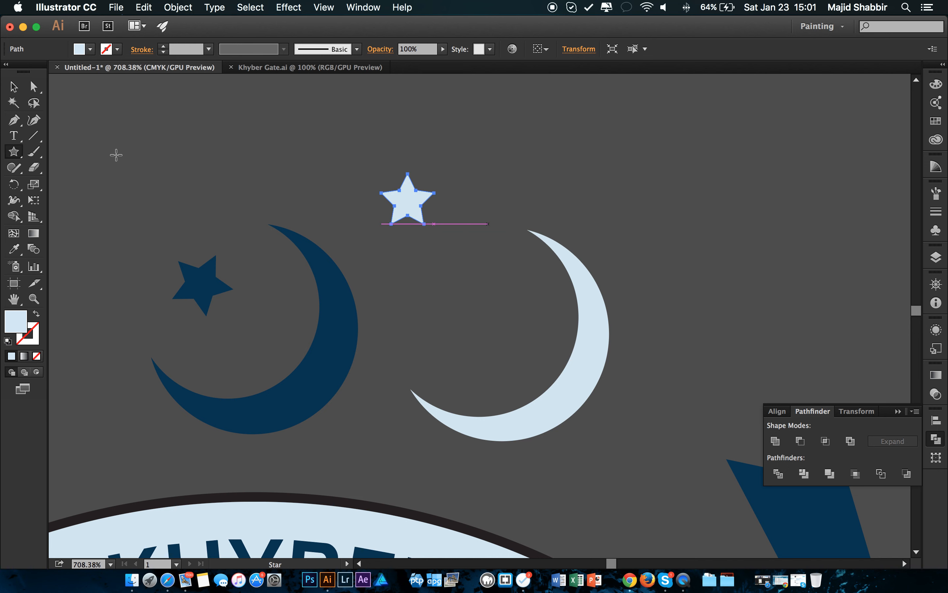
Rotate the star to match the tilt of the reference star and place it inside the crescent's opening.
left_click(14, 87)
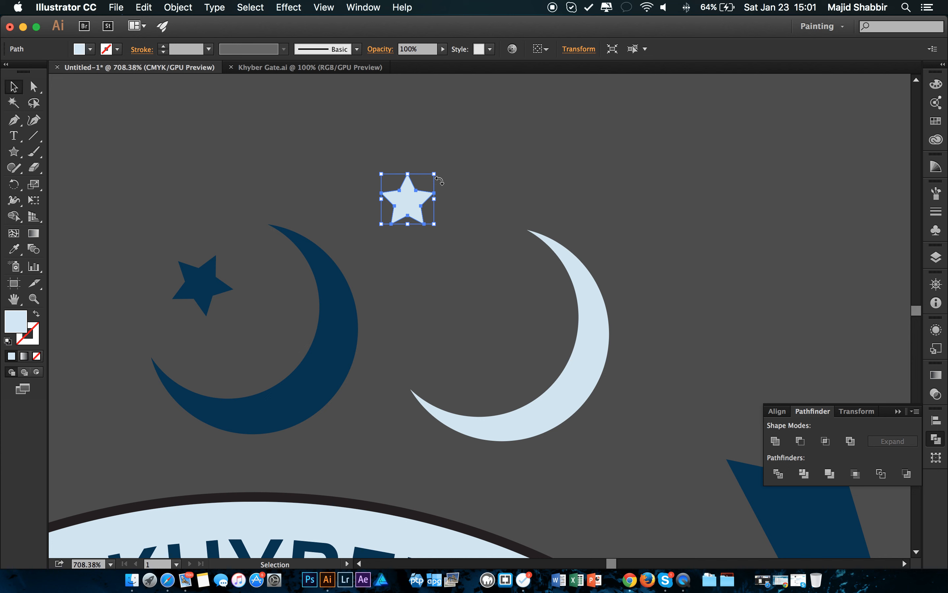
left_click_drag(439, 181, 445, 276)
left_click(471, 201)
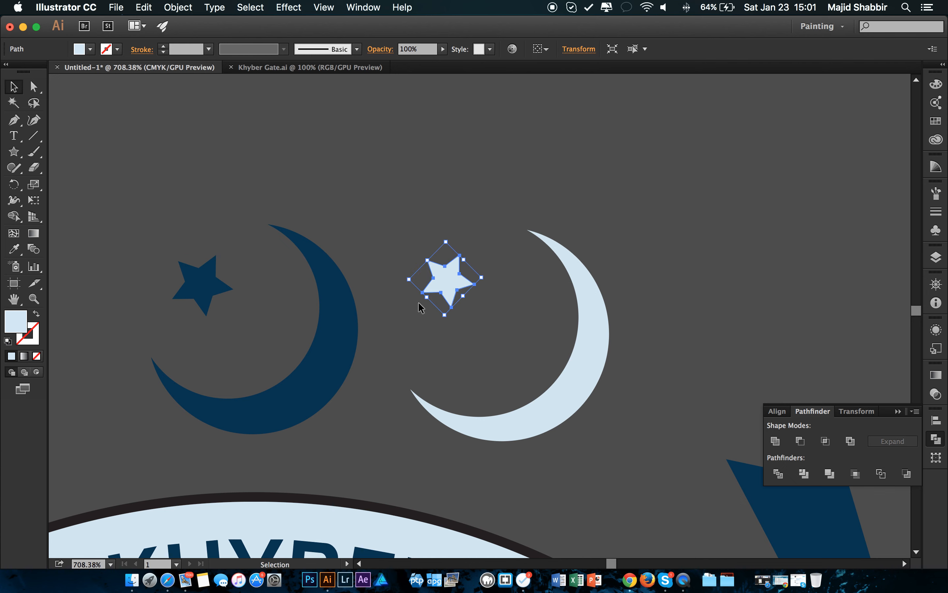
Recolour the new crescent and star with the dark blue sampled from the reference crescent.
left_click_drag(610, 239, 392, 340)
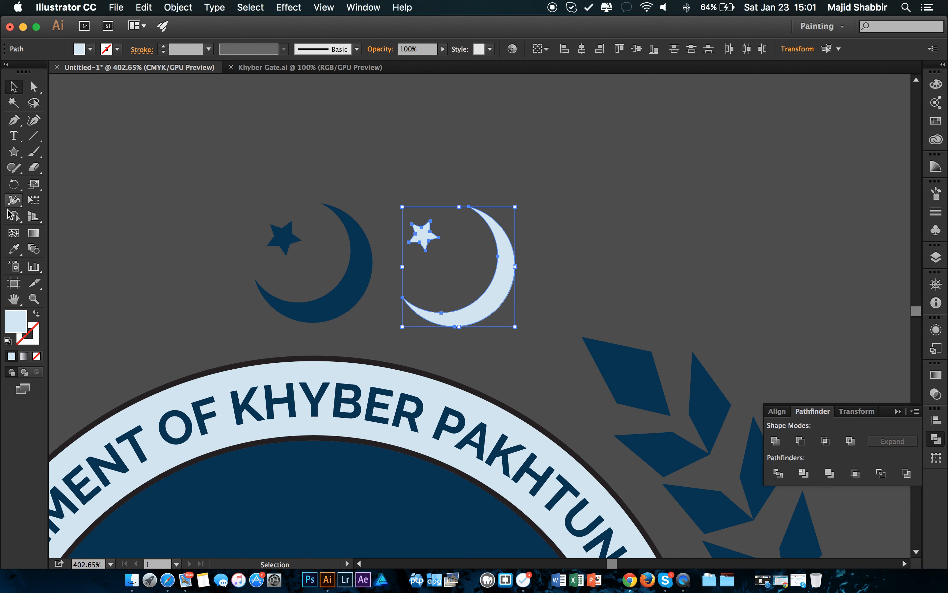
left_click(15, 252)
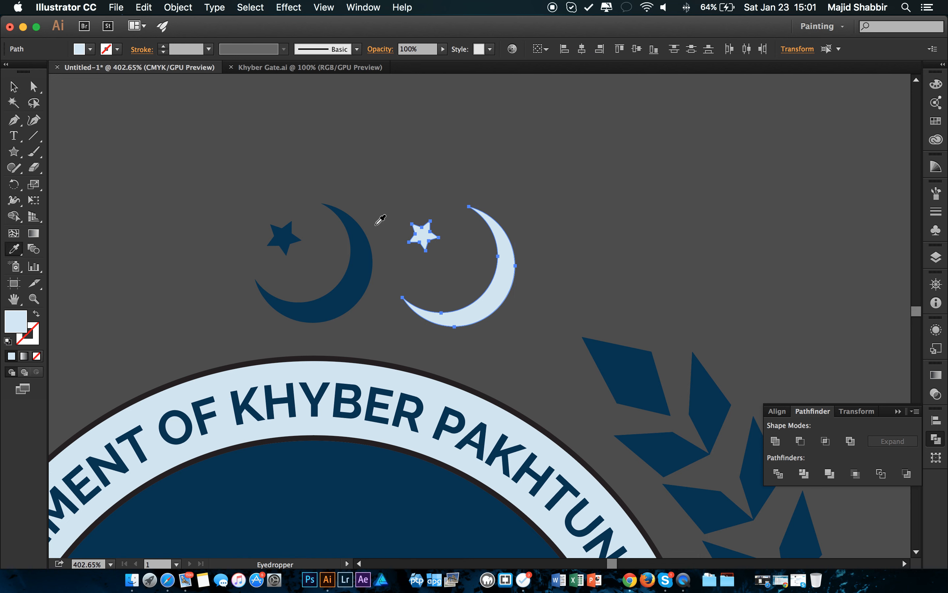
left_click(364, 263)
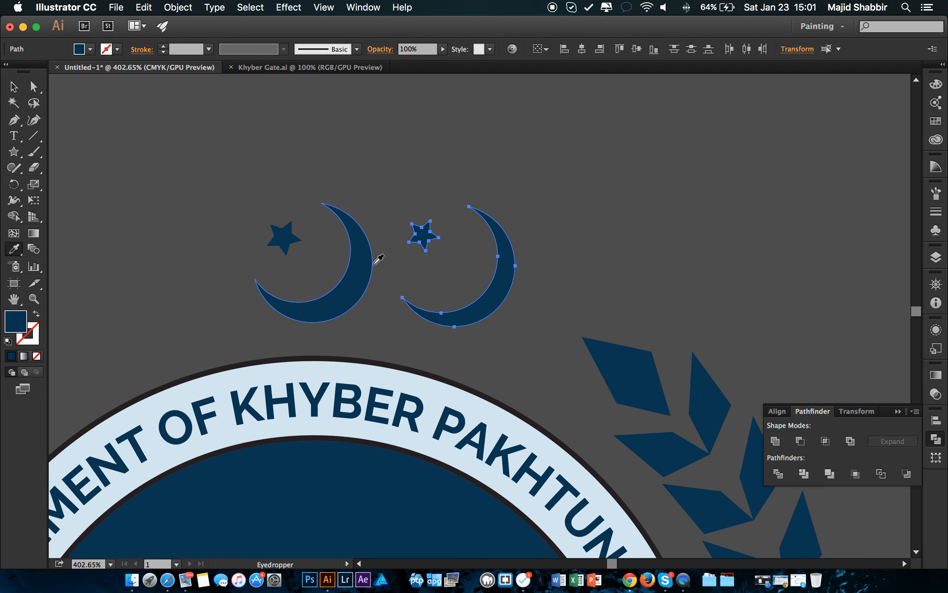
key("v")
Move the crescent and star onto the artboard above the concentric circles and group them.
scroll(696, 238, "down", 10)
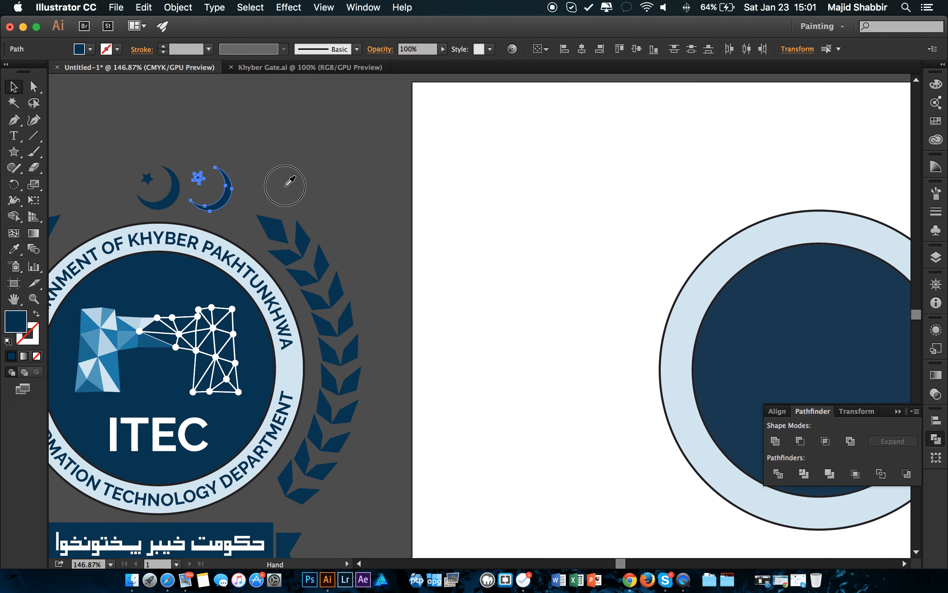
left_click_drag(285, 185, 207, 175)
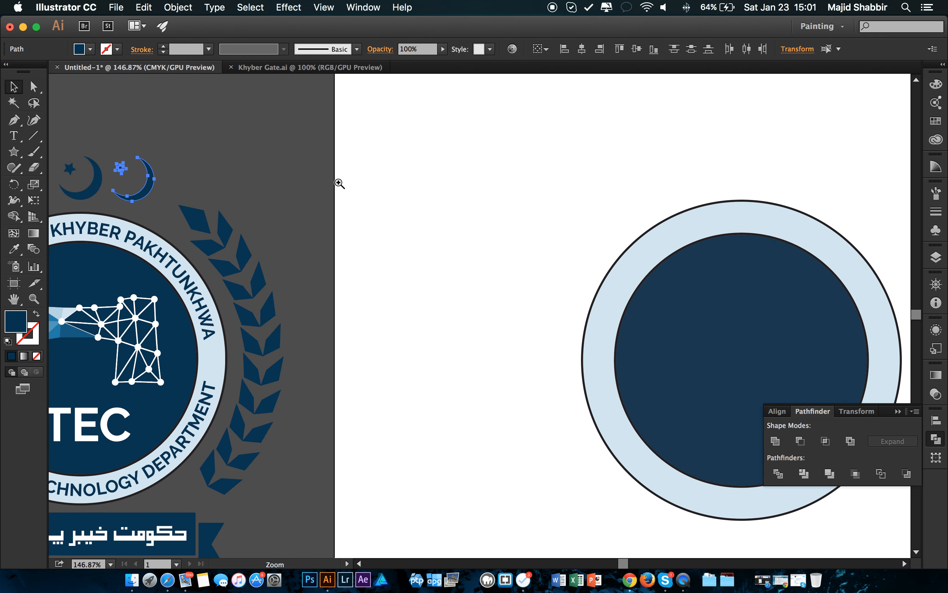
left_click_drag(337, 183, 281, 183)
left_click_drag(186, 190, 560, 185)
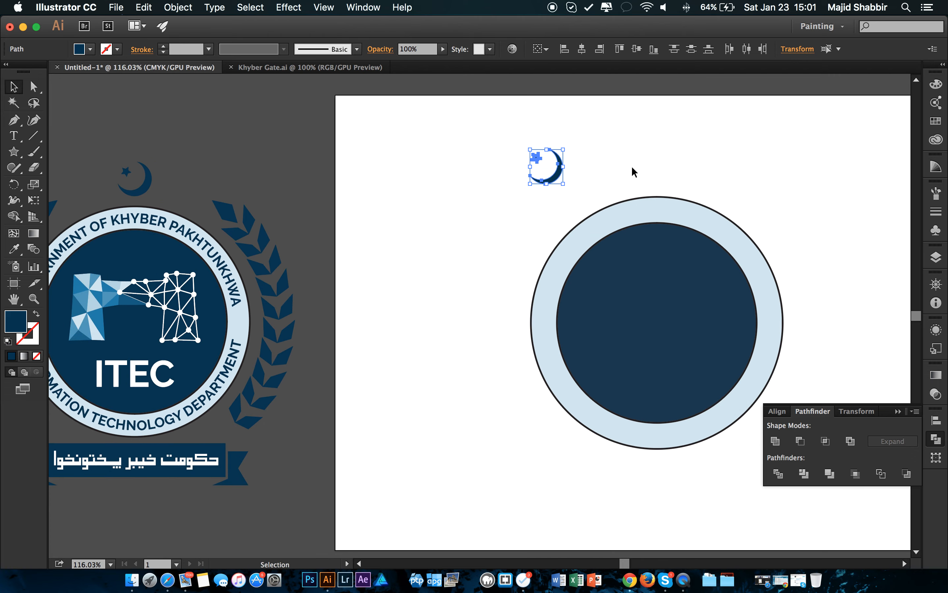
right_click(554, 178)
left_click(606, 240)
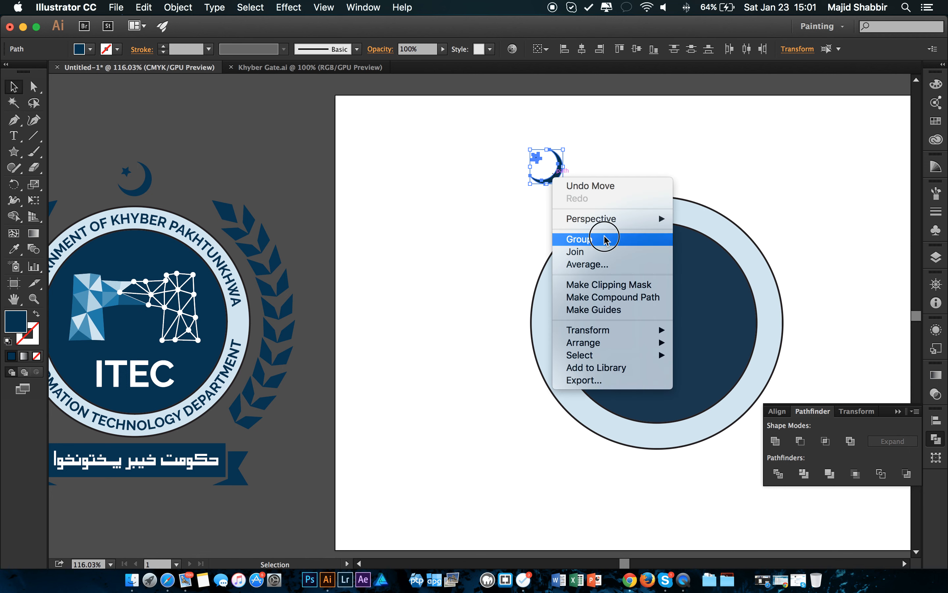
left_click(603, 136)
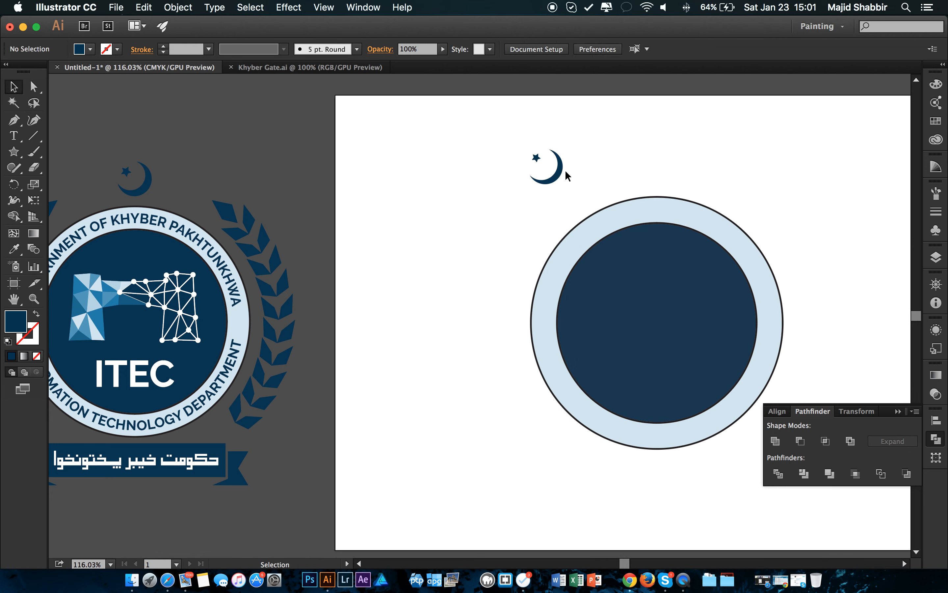
Try moving the crescent-and-star group up and to the right on the artboard, undo the move and deselect.
left_click_drag(559, 173, 606, 132)
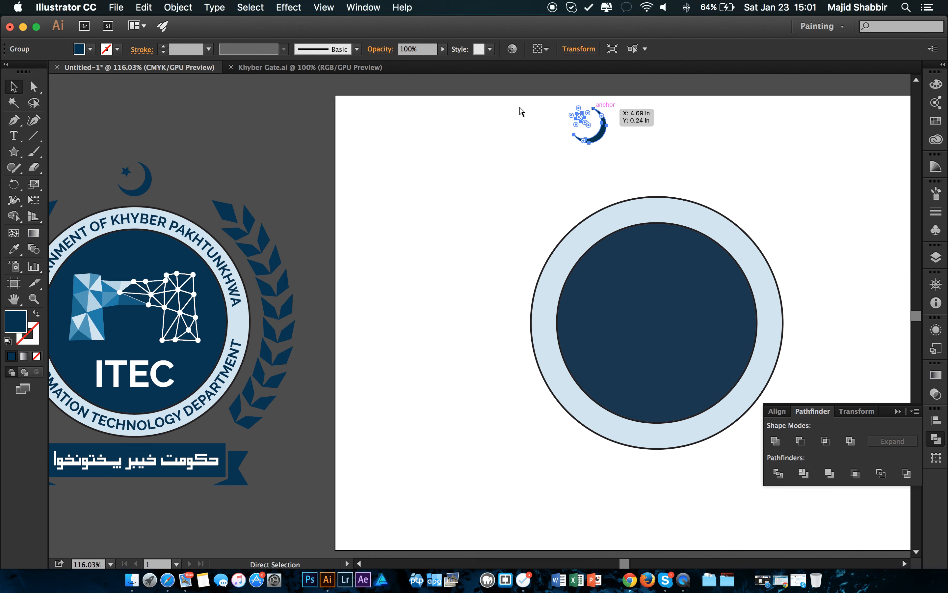
key("super+z")
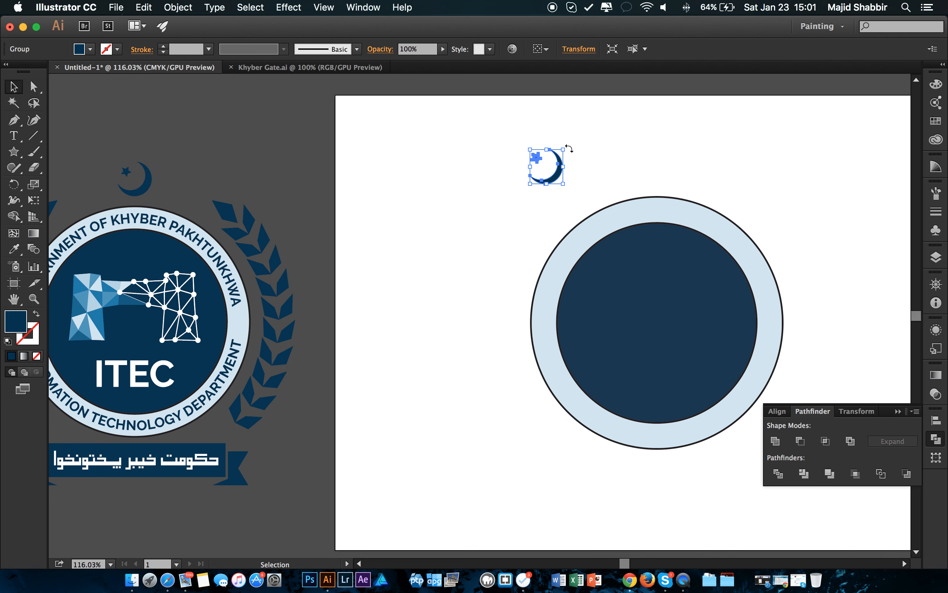
left_click(627, 154)
Try centring the crescent group and both circles horizontally with one another, and undo the alignment.
scroll(635, 184, "right", 2)
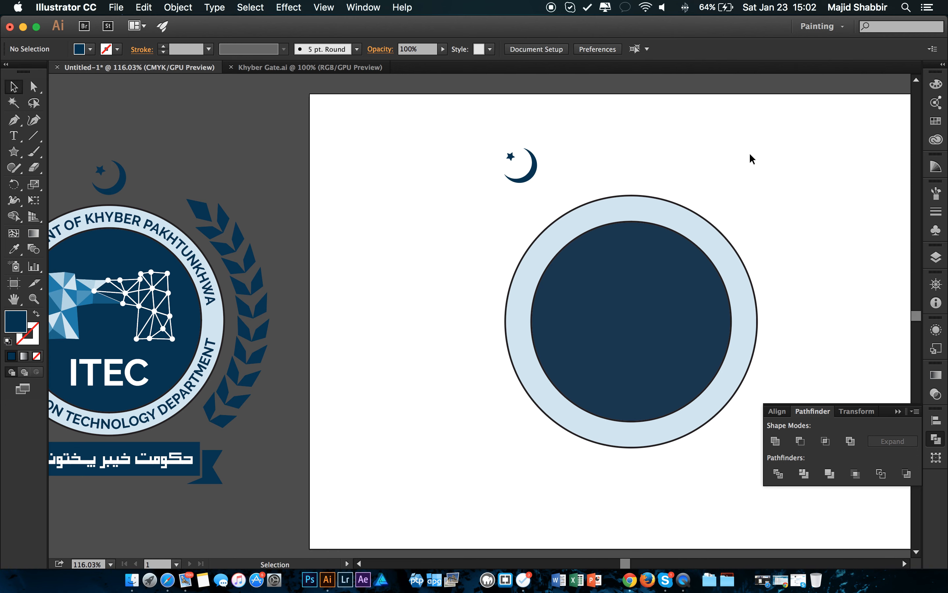
left_click_drag(797, 147, 456, 352)
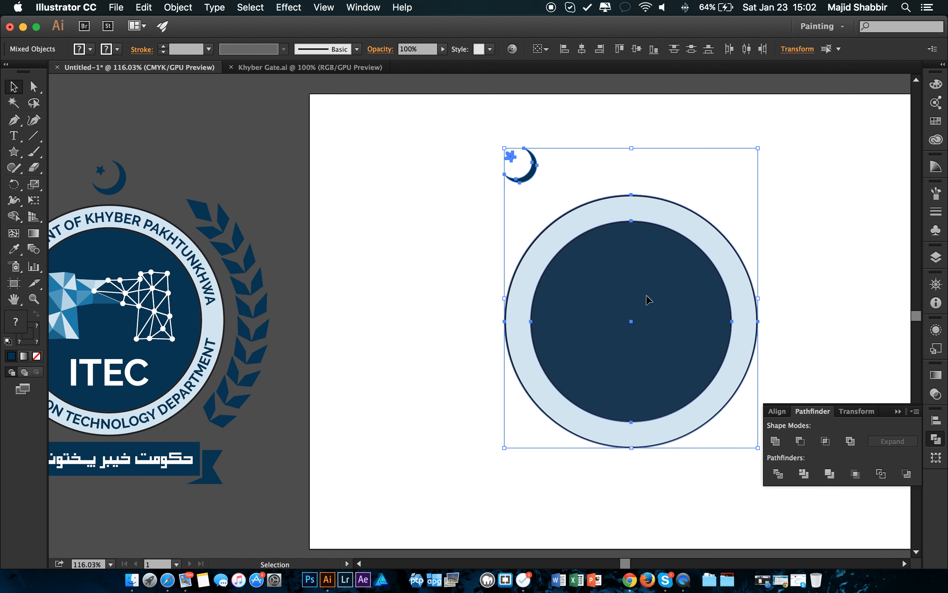
left_click(582, 50)
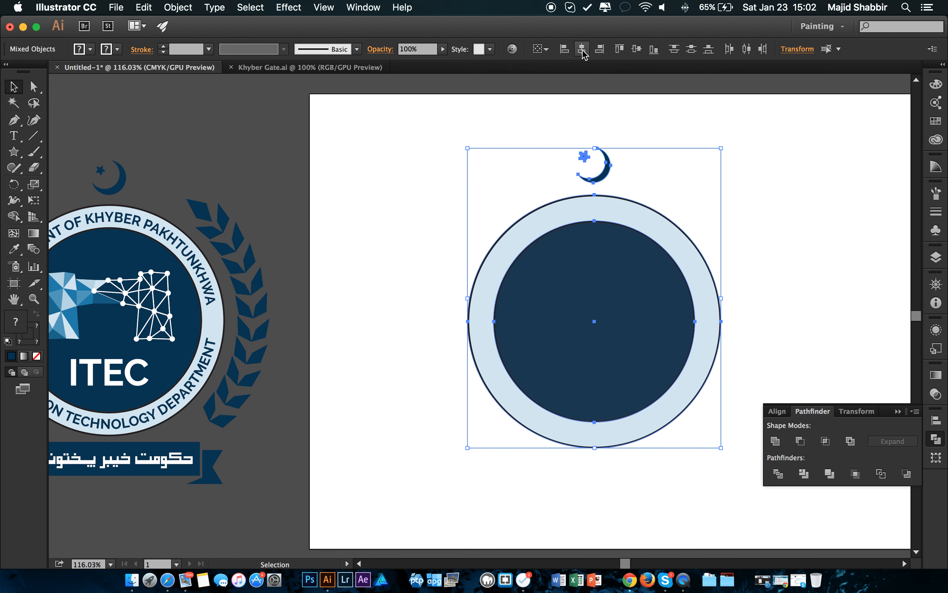
key("super+z")
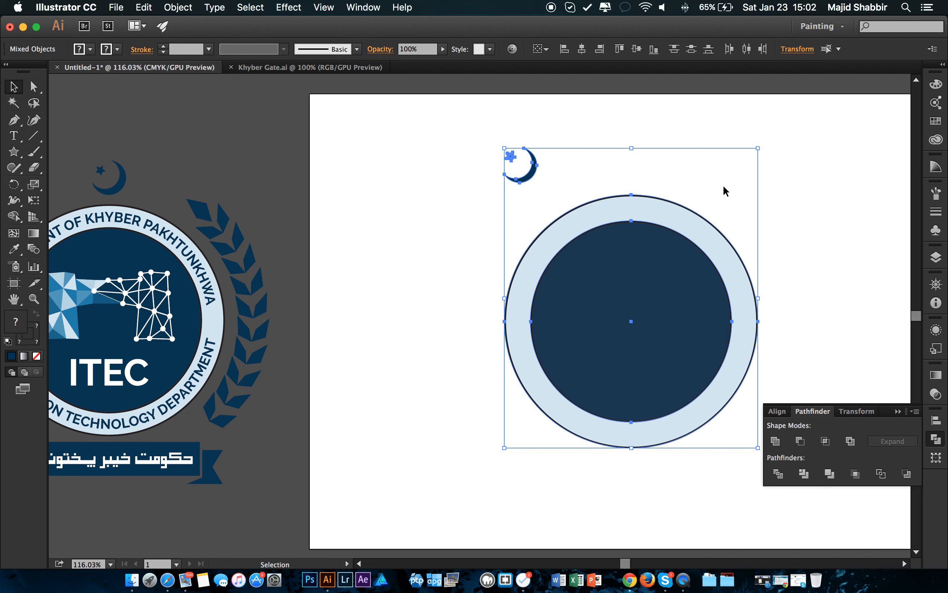
Centre the crescent-and-star group horizontally over the circles, using the inner dark circle as the key object.
left_click_drag(841, 123, 455, 340)
left_click(626, 238, "shift")
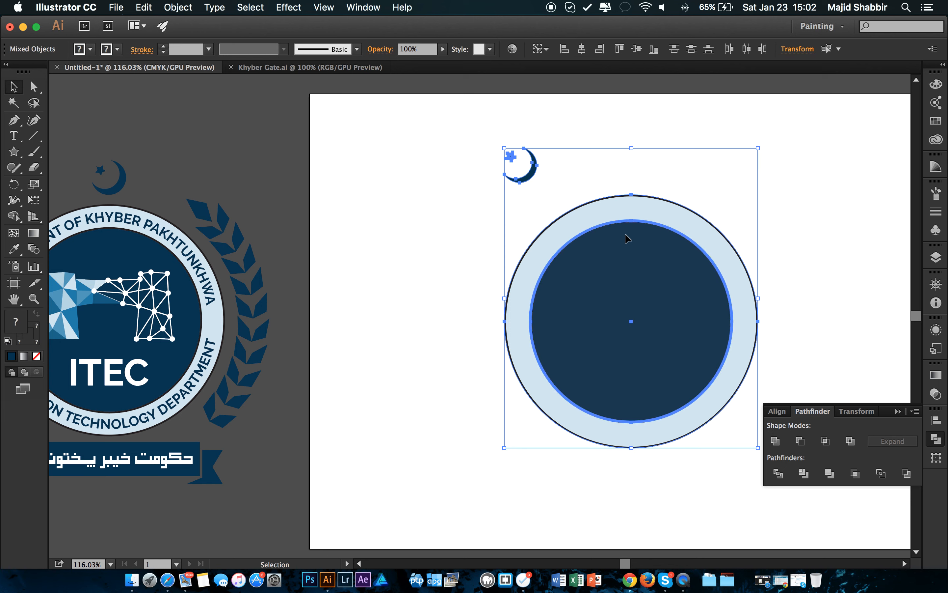
left_click(581, 51)
left_click(799, 147)
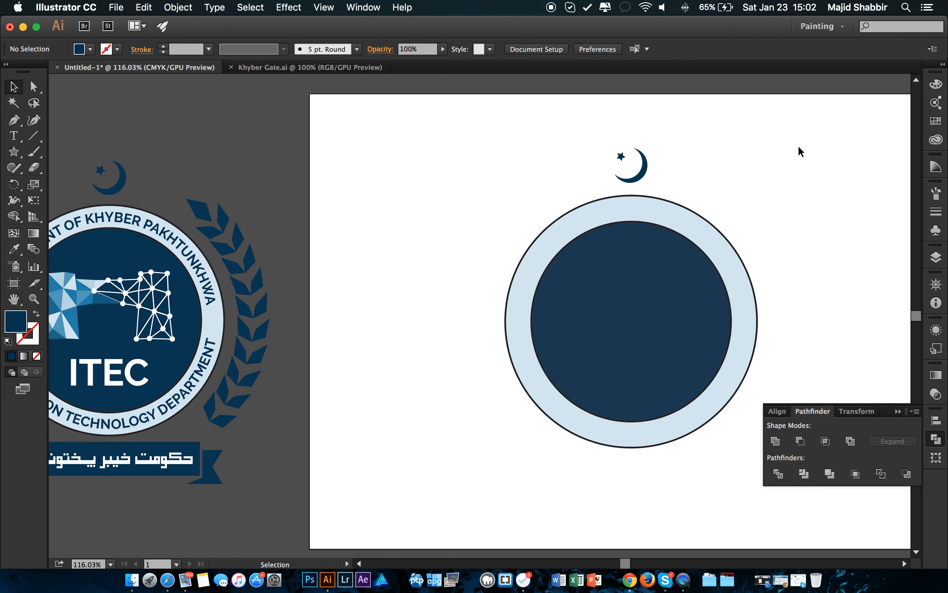
Nudge the crescent-and-star group slightly down toward the outer circle and deselect it.
left_click_drag(730, 138, 573, 183)
key("Down")
key("Down")
key("Down")
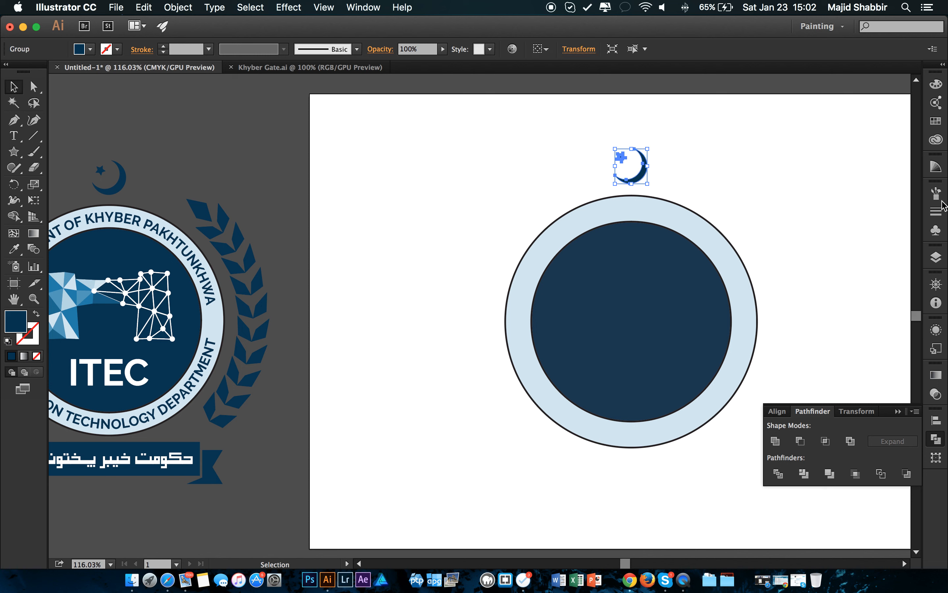
key("Down")
key("Down")
key("Down")
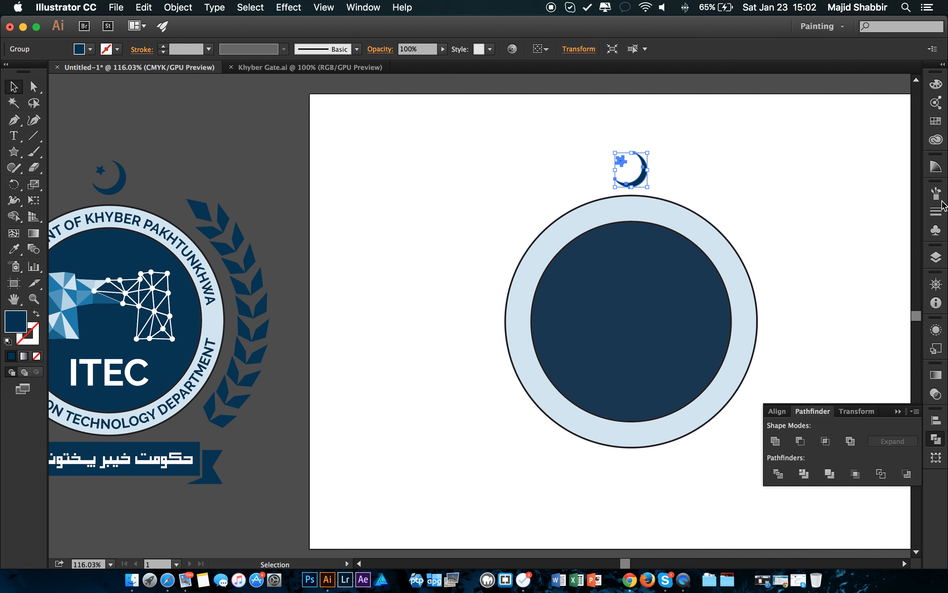
left_click(758, 152)
Duplicate the outer light-blue circle and place the copy below and to the left, over the artboard's lower-left corner.
left_click_drag(518, 212, 579, 180)
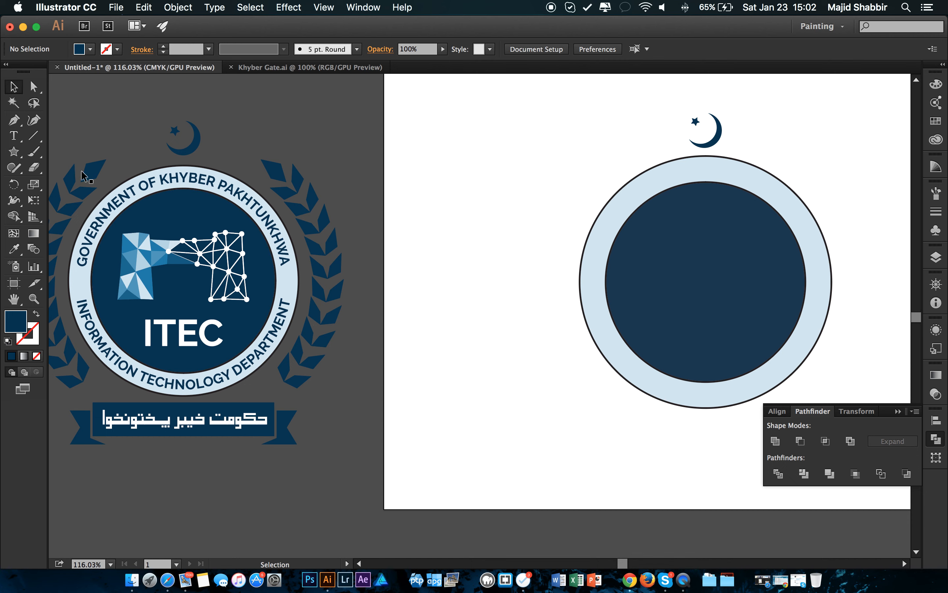
left_click_drag(506, 241, 496, 212)
left_click_drag(596, 237, 536, 210)
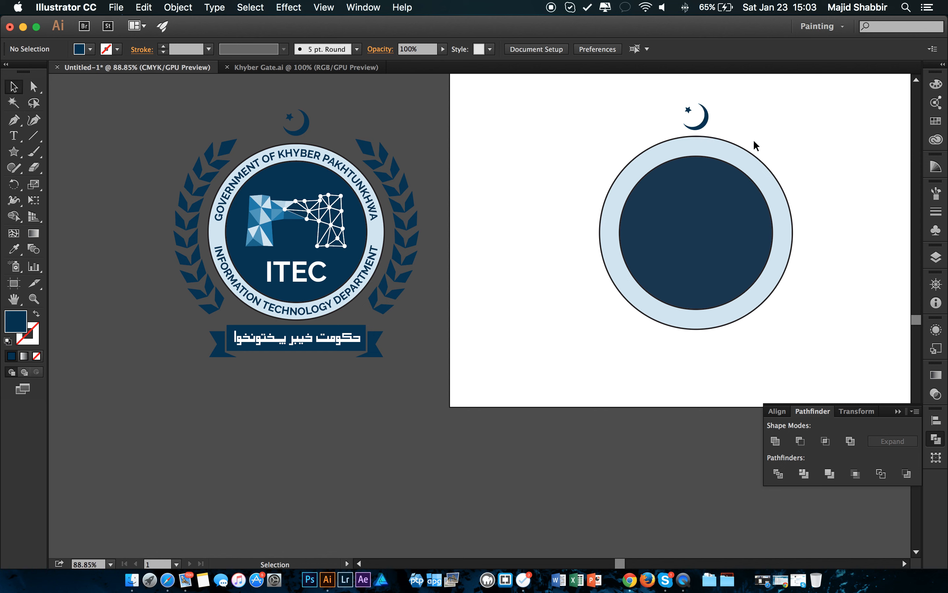
left_click(762, 160)
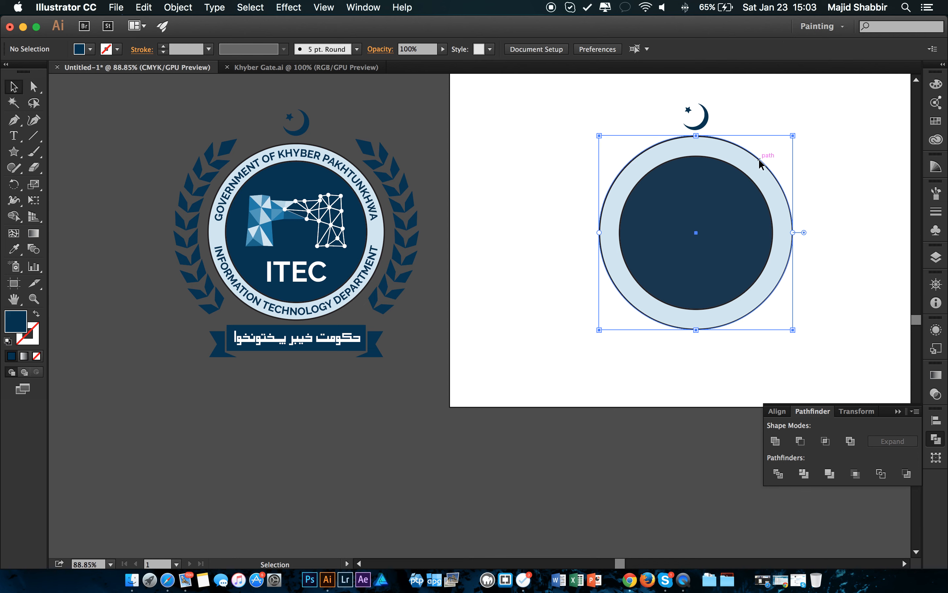
left_click(829, 140)
left_click_drag(765, 159, 600, 326)
left_click_drag(589, 339, 589, 338)
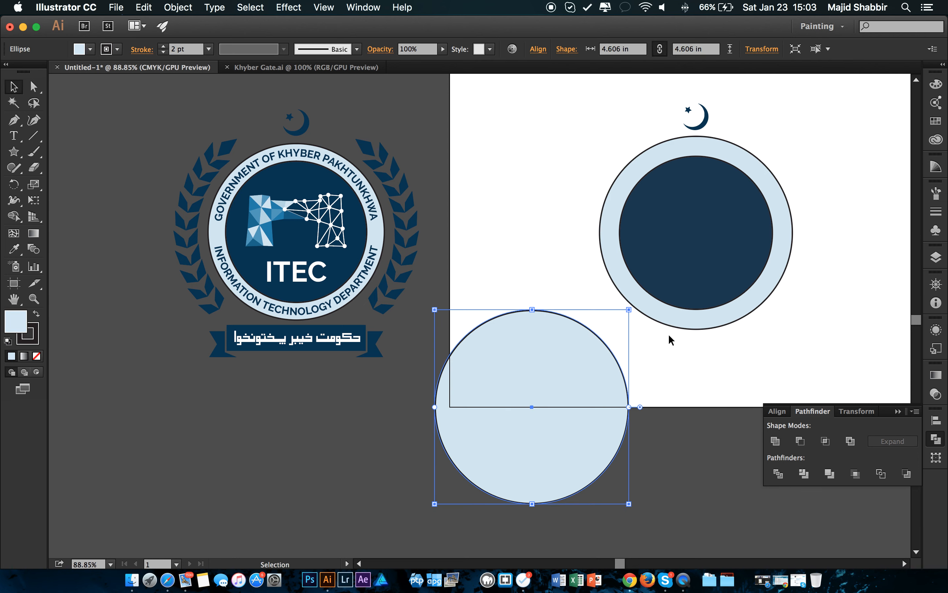
Turn the duplicated circle into a type path with Type on a Path and enter random filler letters starting with "laksjdflkasdjf" along it.
left_click(15, 136)
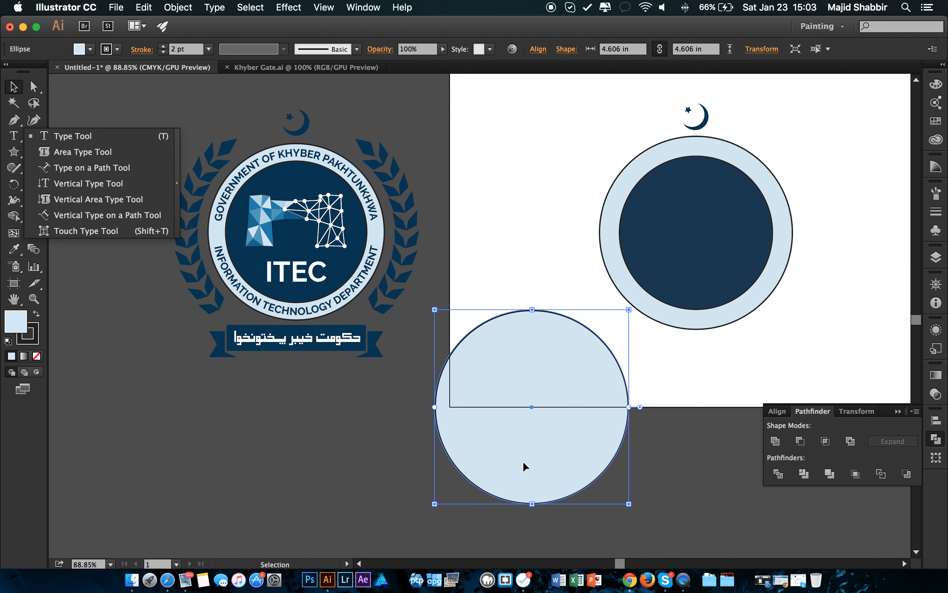
left_click(82, 172)
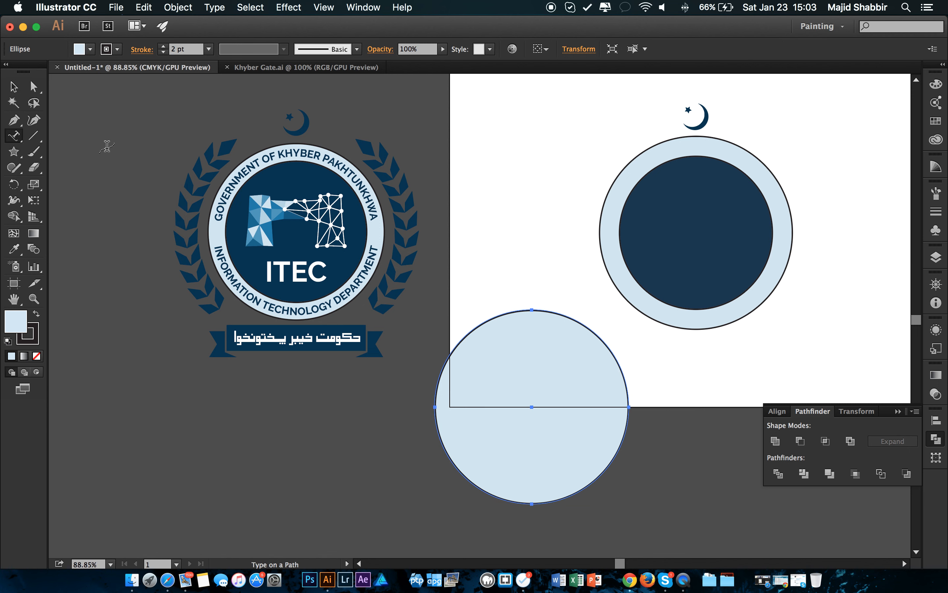
left_click(494, 314)
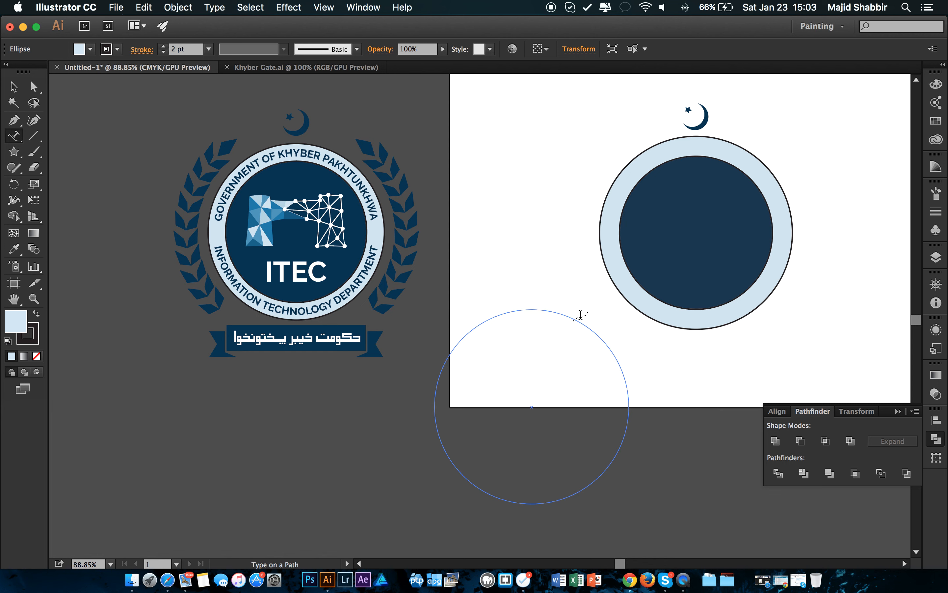
type("laksjdflkasdjflkasdfalskdjflkasdjflkasdjflkajdslkfjadslkfjadsl")
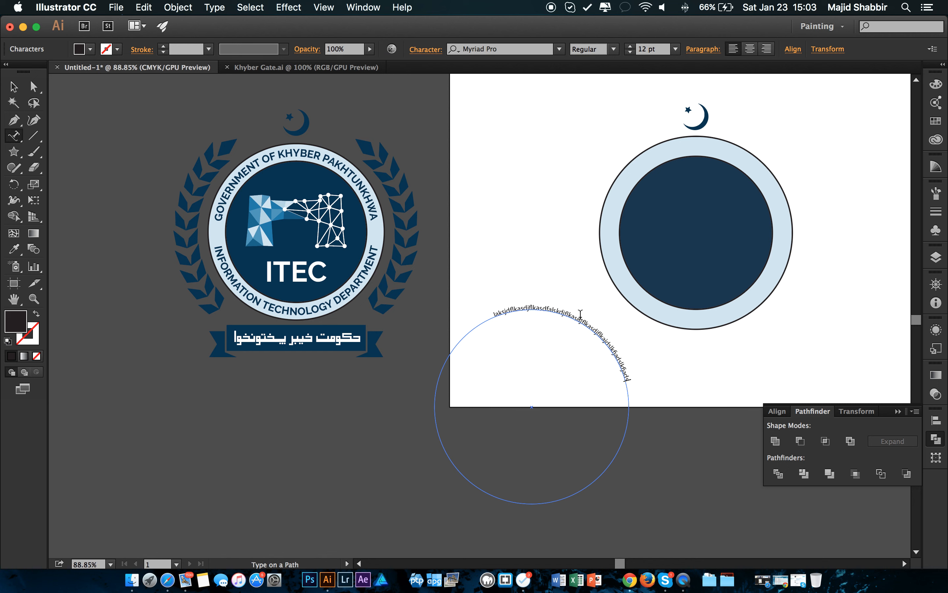
Delete the practice circle with its placeholder path text at the lower edge of the artboard.
key("Escape")
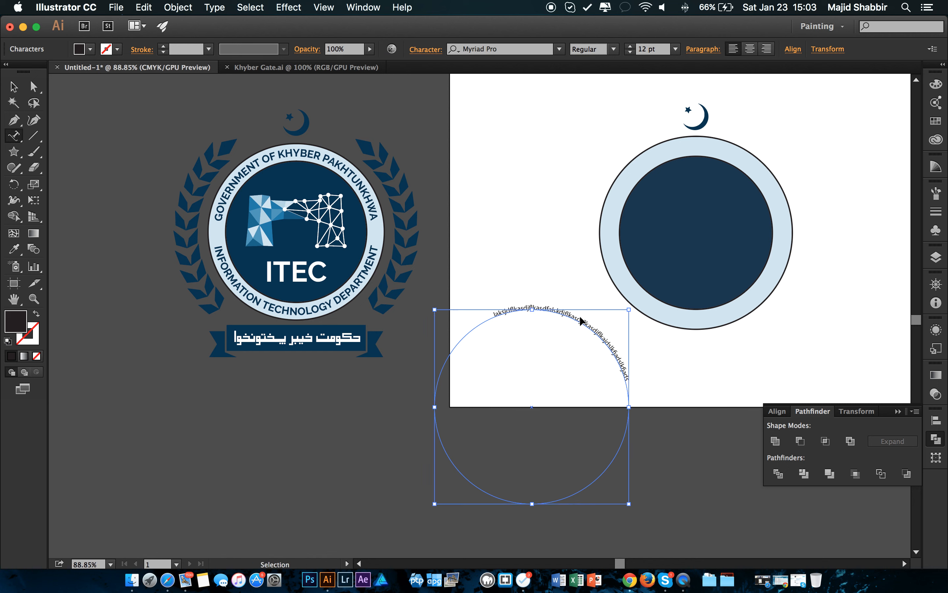
key("Delete")
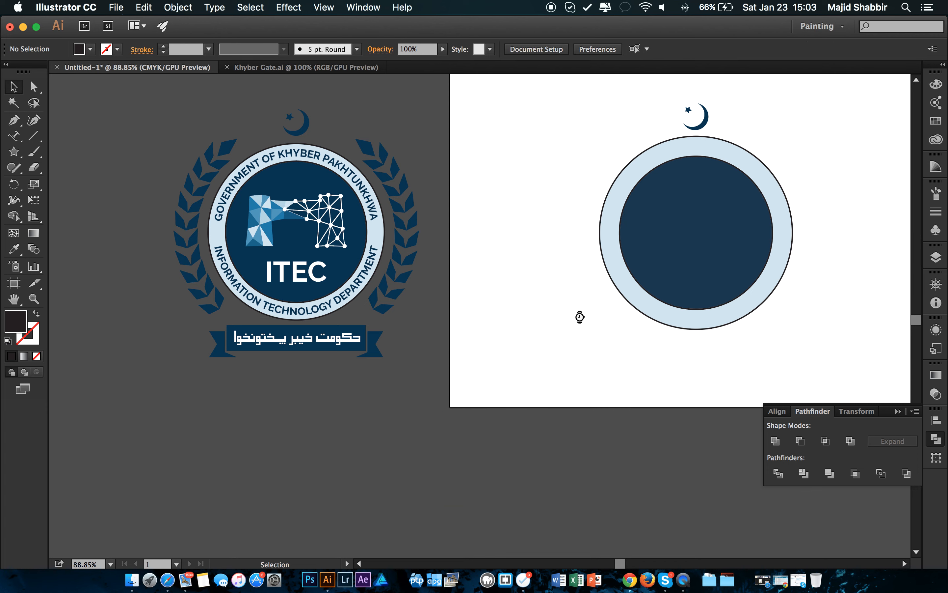
Pull the upper and lower ring texts out of the reference logo to examine their circular paths, undoing each move.
key("space")
left_click_drag(740, 159, 687, 218)
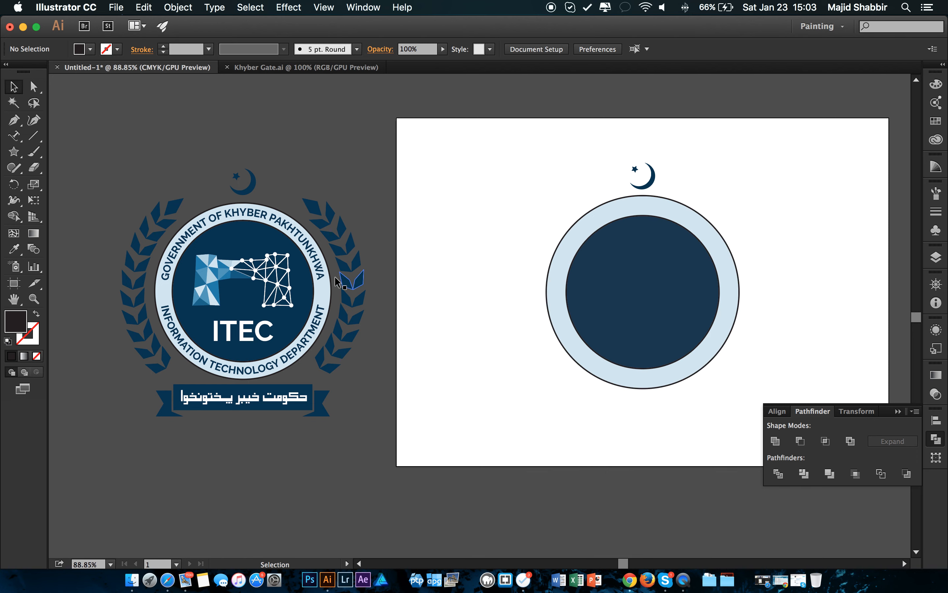
key("super+space")
left_click_drag(301, 283, 548, 288)
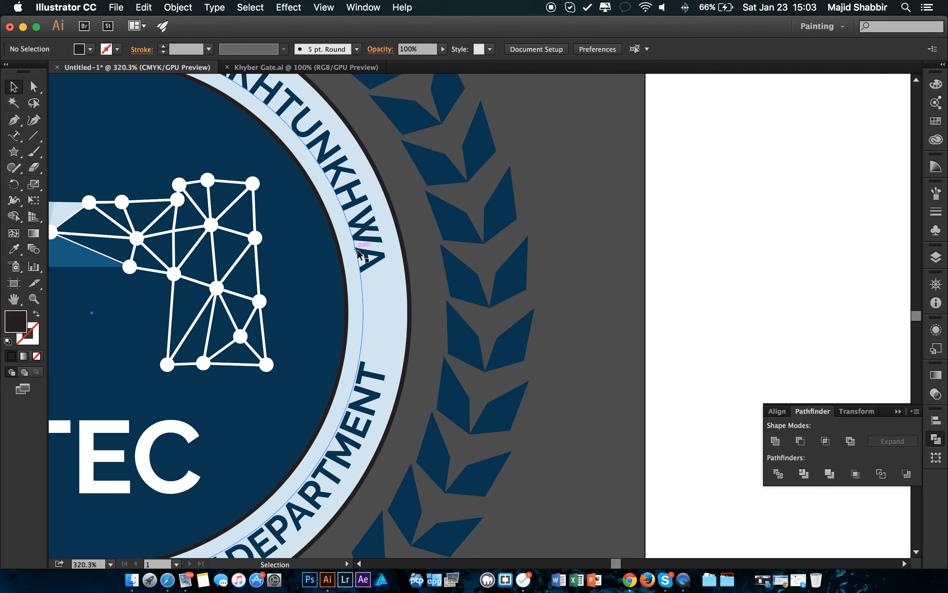
double_click(375, 233)
left_click_drag(375, 233, 251, 235)
left_click_drag(273, 233, 419, 256)
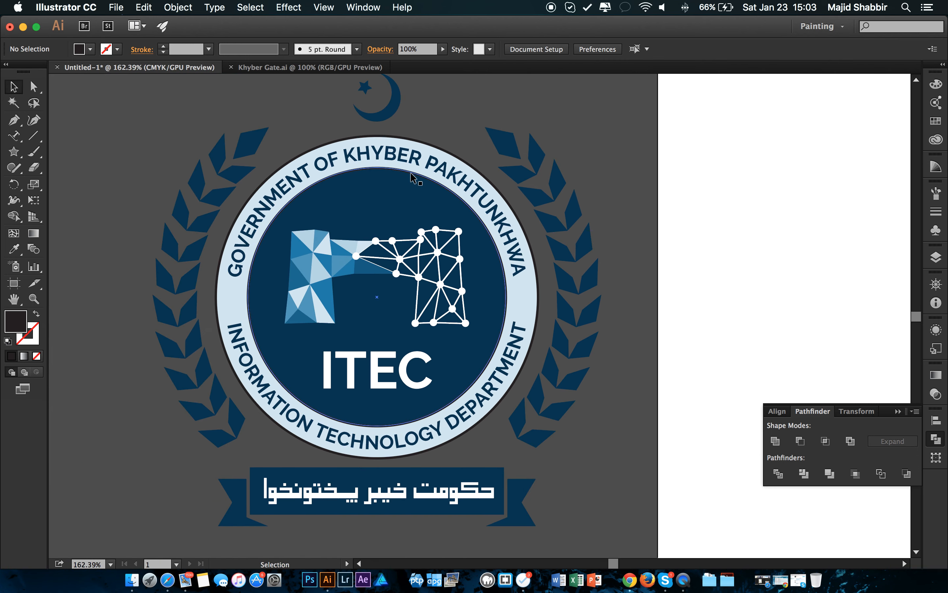
left_click_drag(462, 161, 807, 158)
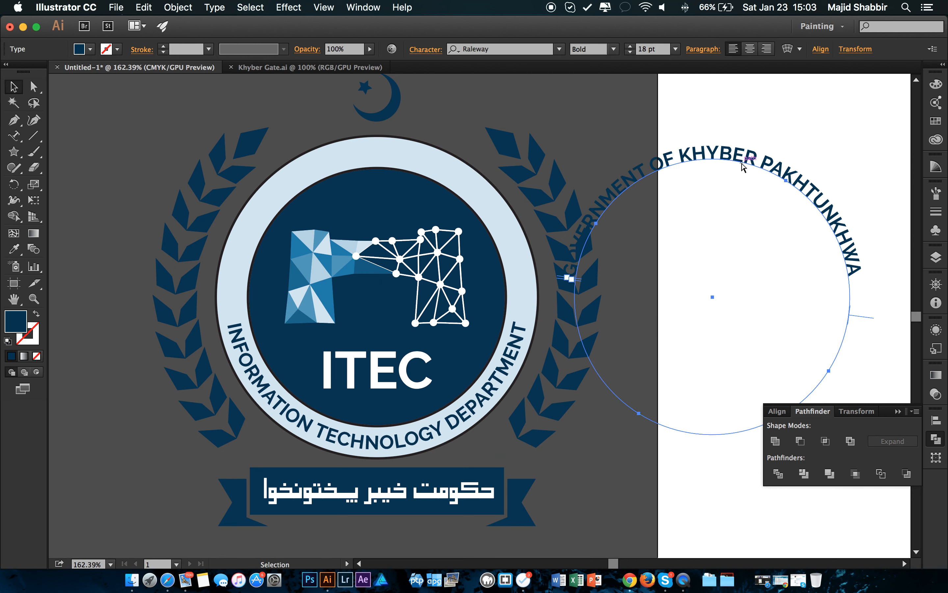
key("super+z")
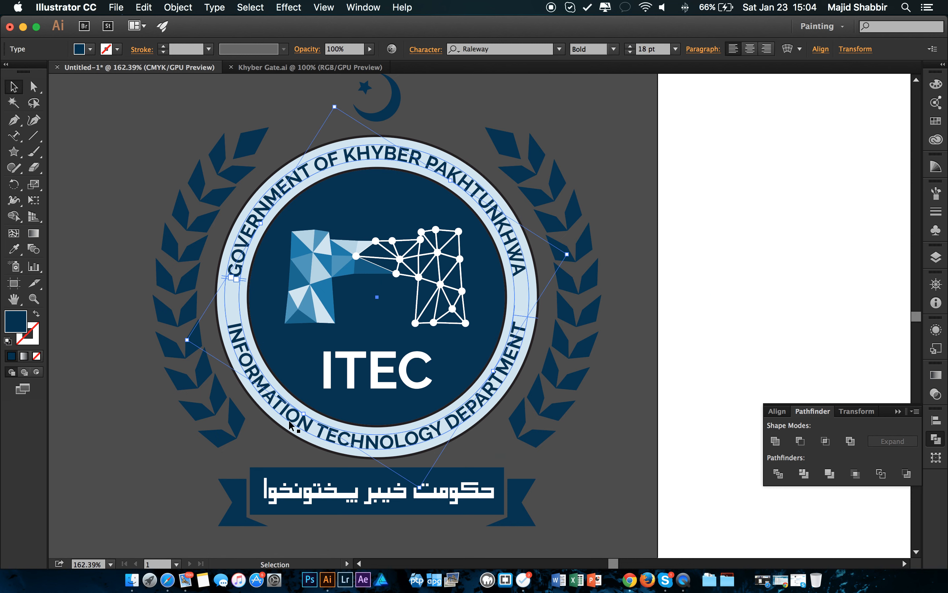
left_click_drag(318, 420, 668, 430)
key("super+z")
Draw a circle about 4.17 in wide over the emblem on the artboard, sized between its inner and outer circles.
left_click_drag(655, 165, 349, 185)
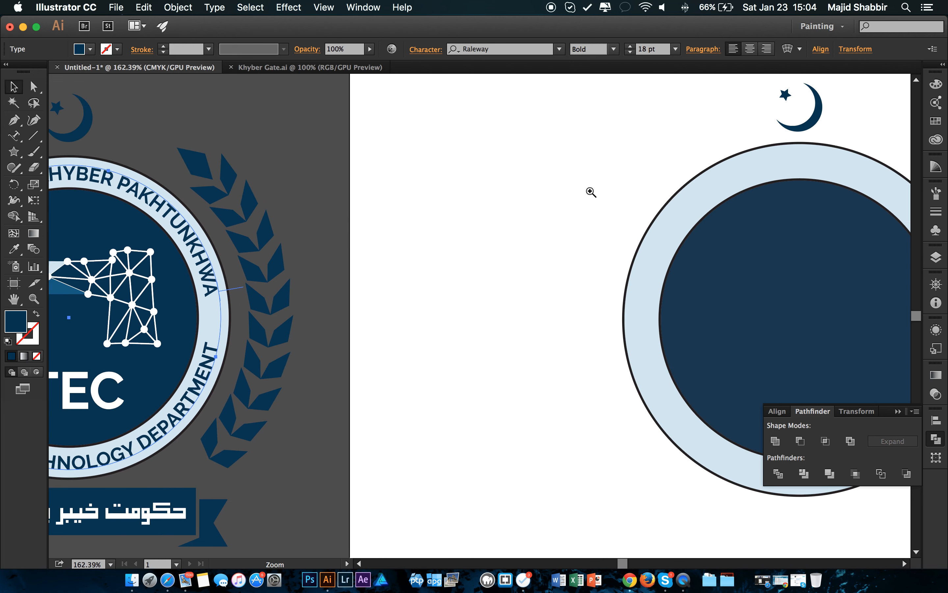
left_click_drag(591, 191, 434, 206)
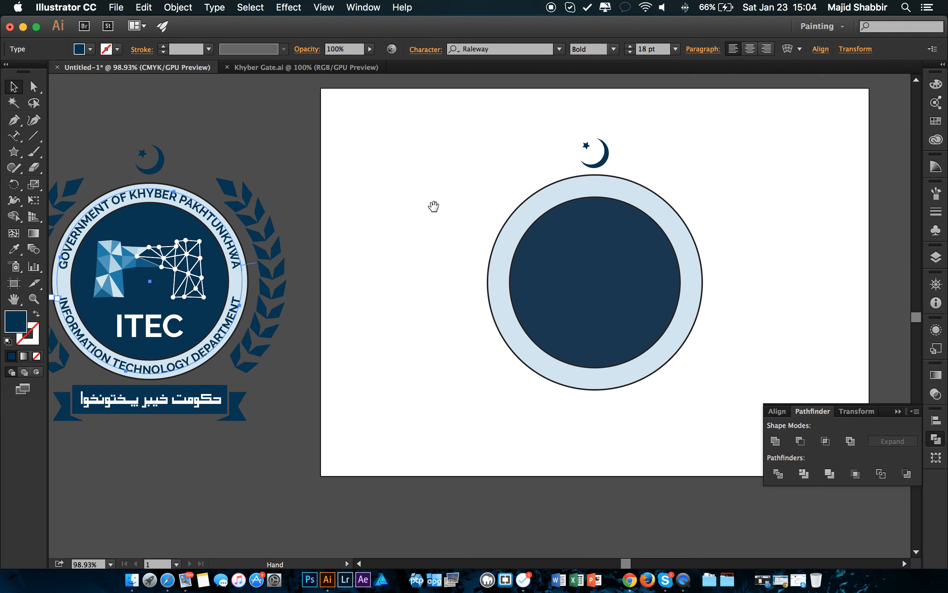
left_click(14, 151)
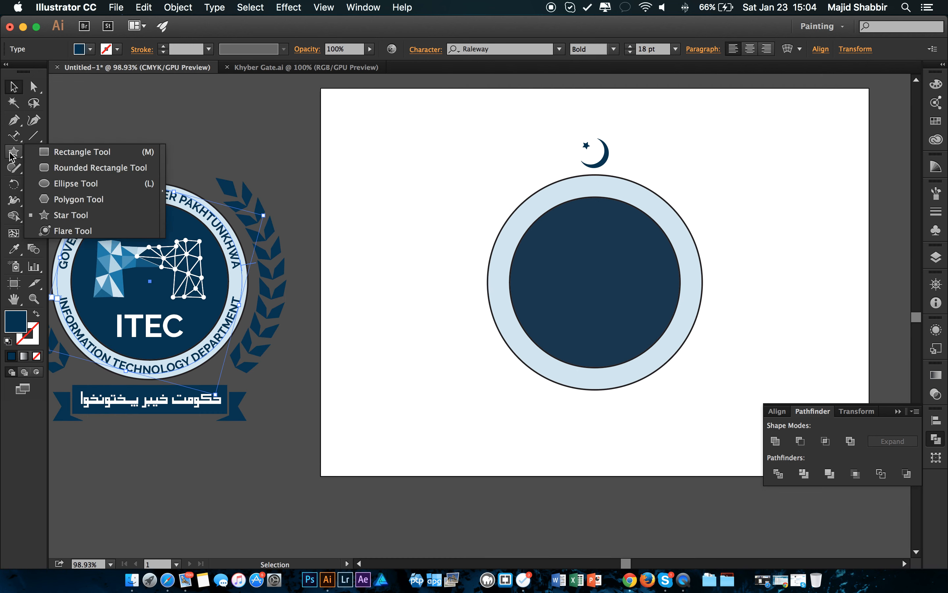
left_click(91, 184)
mouse_move(524, 189)
left_mouse_down()
mouse_move(575, 257)
mouse_move(690, 366)
mouse_move(705, 369)
mouse_move(677, 373)
mouse_move(692, 379)
left_mouse_up()
key("v")
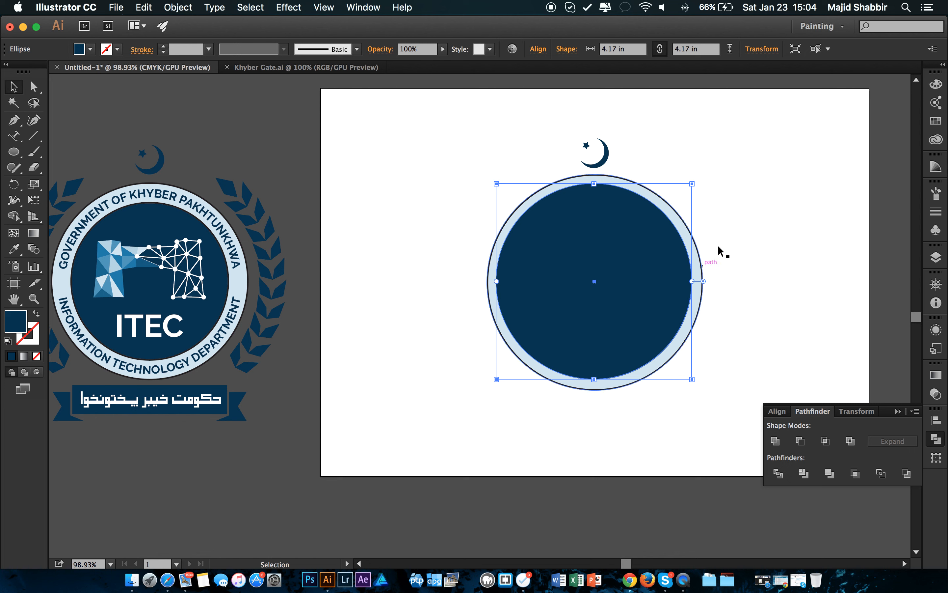
Try the new circle without a fill and restore its dark blue fill.
mouse_move(739, 230)
left_mouse_down()
mouse_move(737, 251)
mouse_move(642, 290)
mouse_move(751, 239)
left_mouse_up()
left_click(593, 254)
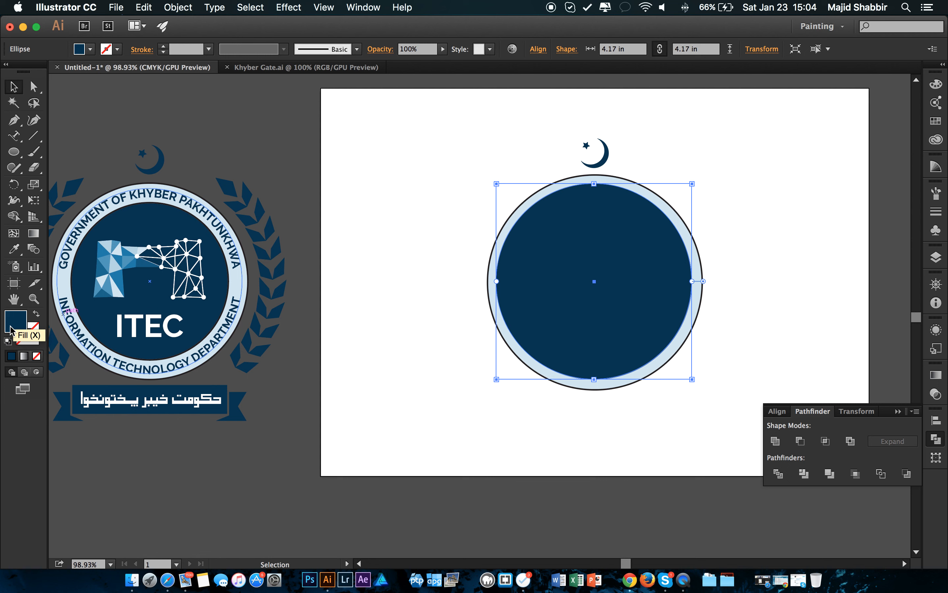
left_click(37, 356)
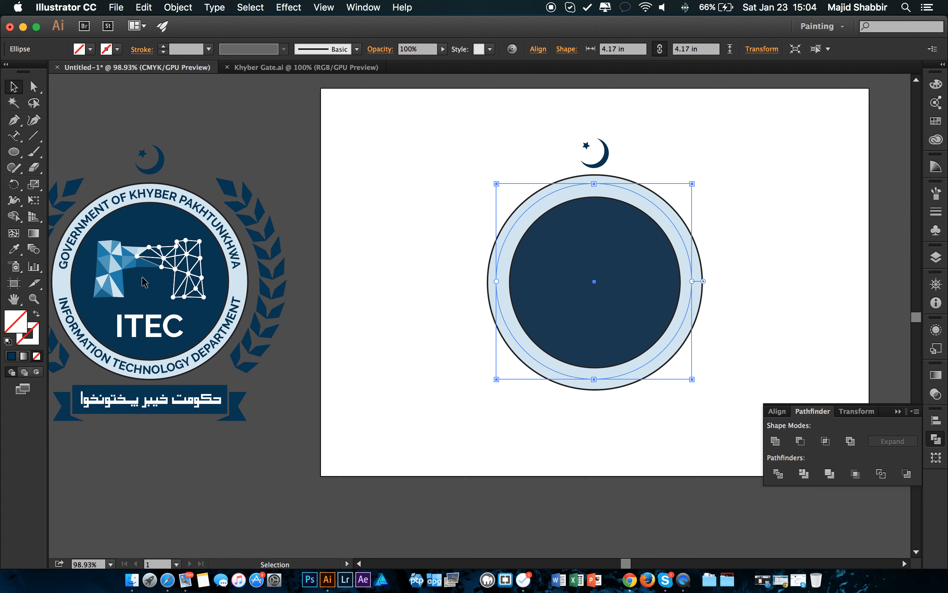
left_click(16, 327)
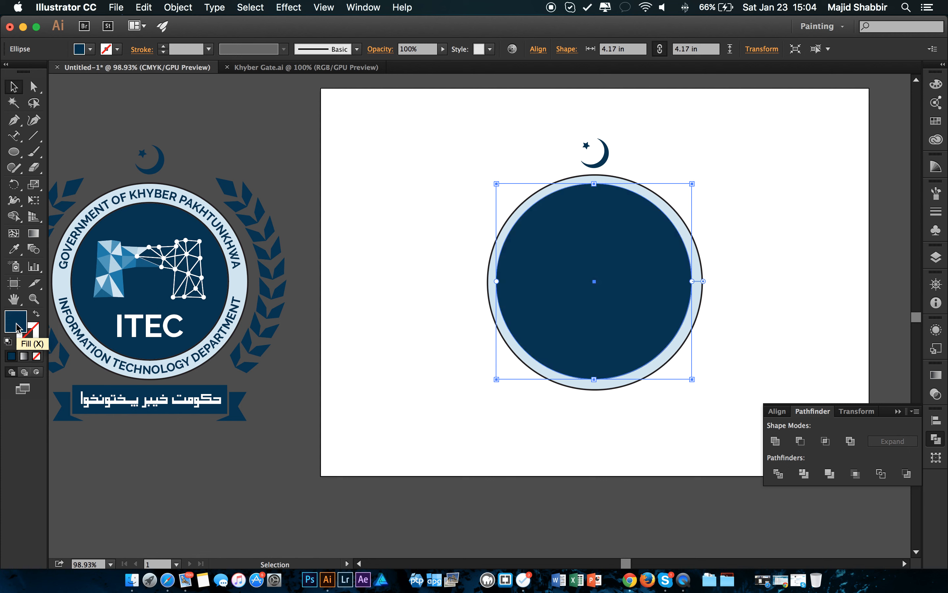
left_click(778, 231)
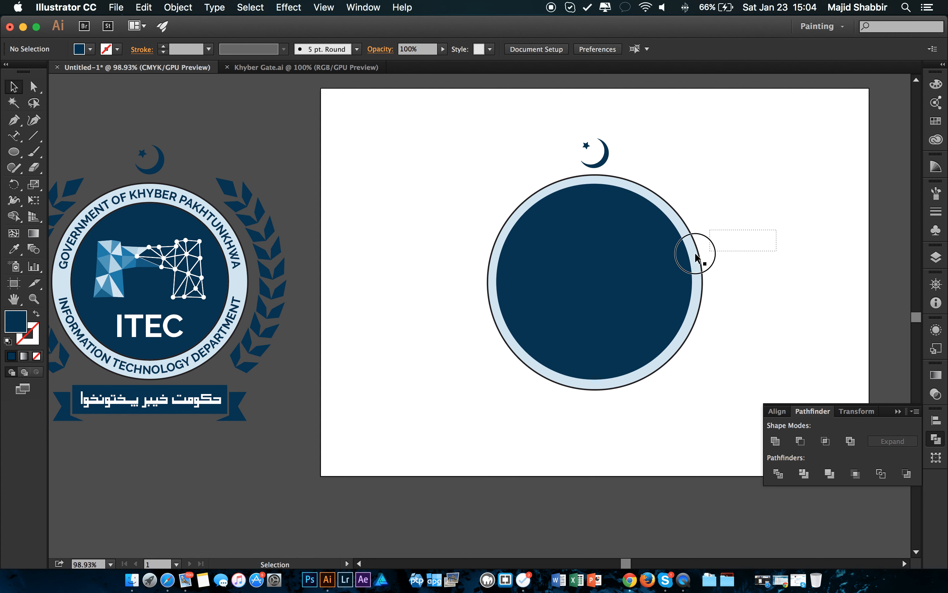
Align the centers of the three emblem circles horizontally and vertically, using the outer circle as key object.
left_click_drag(696, 254, 604, 293)
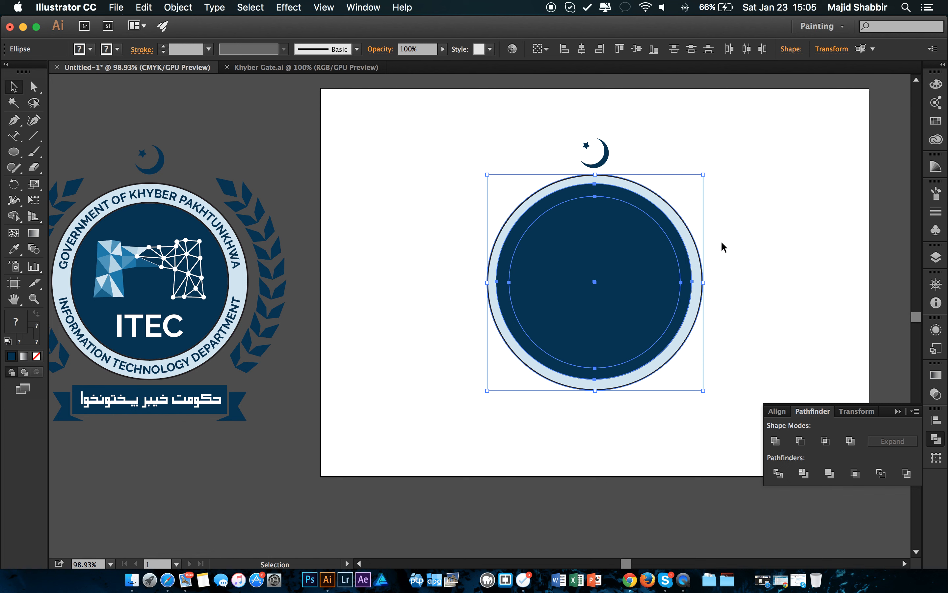
left_click(676, 209)
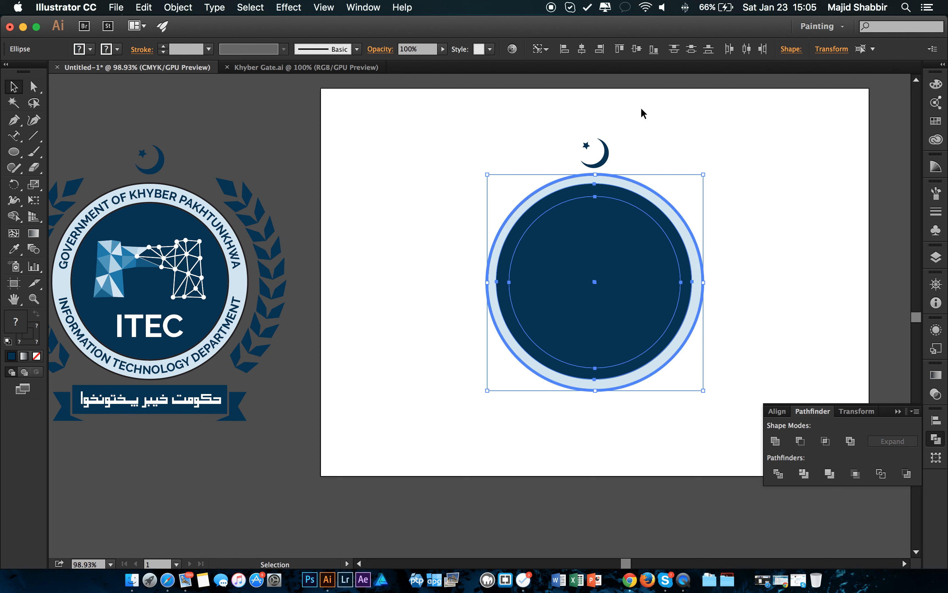
left_click(583, 49)
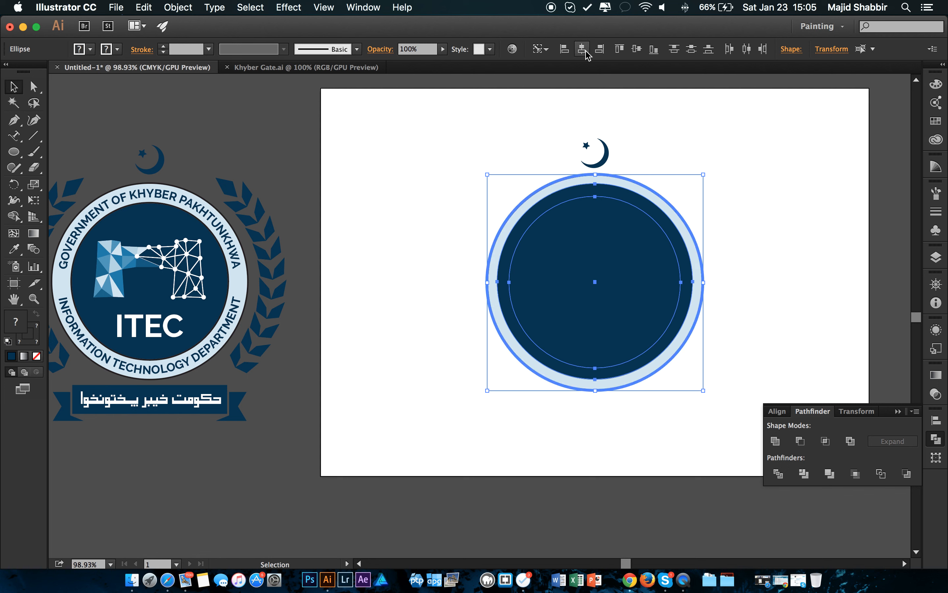
left_click(635, 51)
left_click(762, 145)
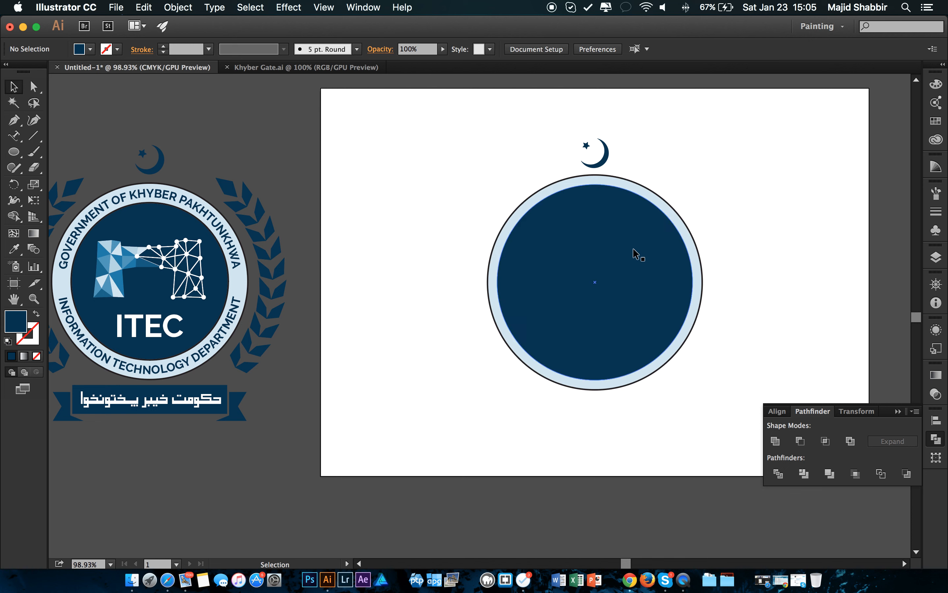
Shrink the middle circle proportionally around its center to about 4.015 in.
left_click_drag(599, 239, 790, 271)
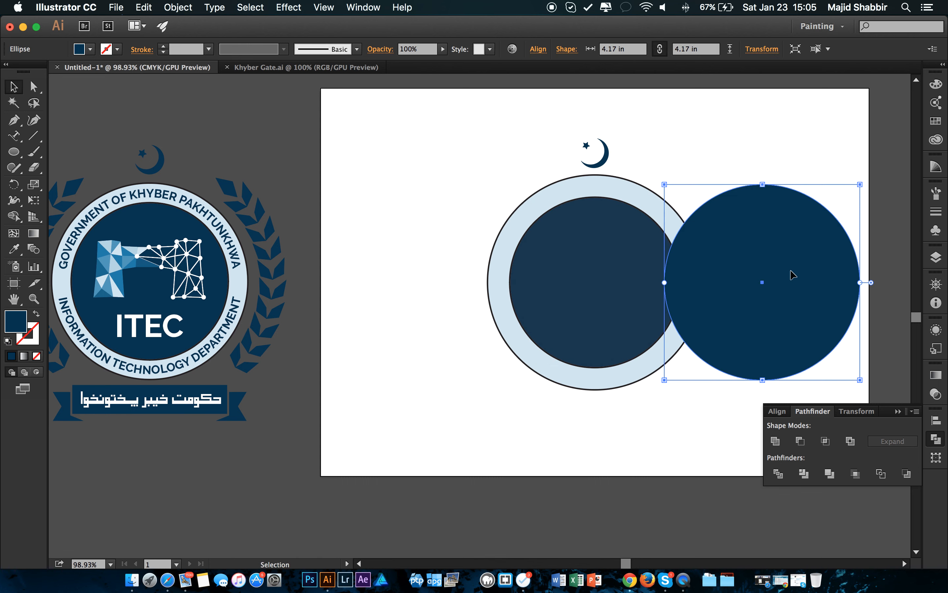
key("super+z")
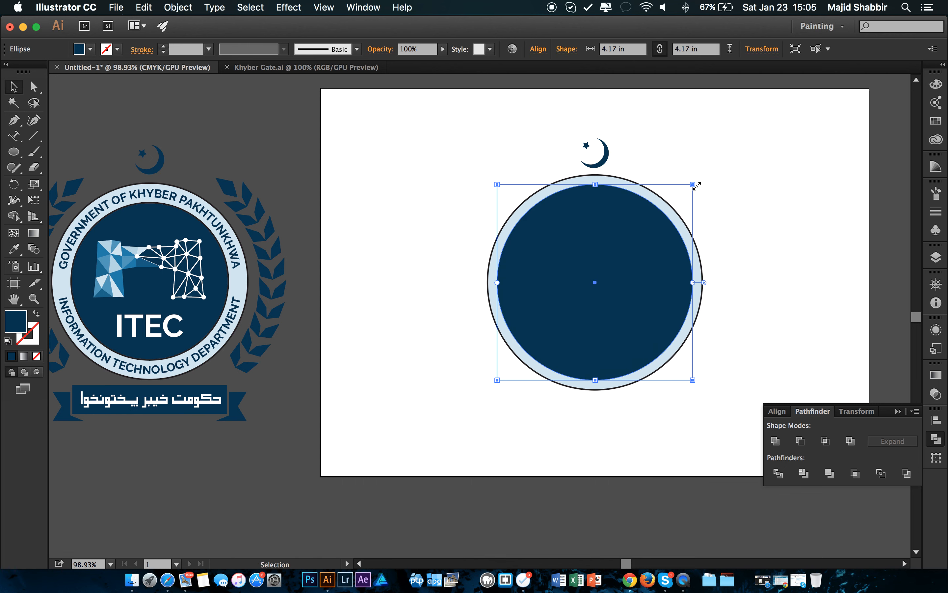
left_click_drag(695, 183, 689, 188)
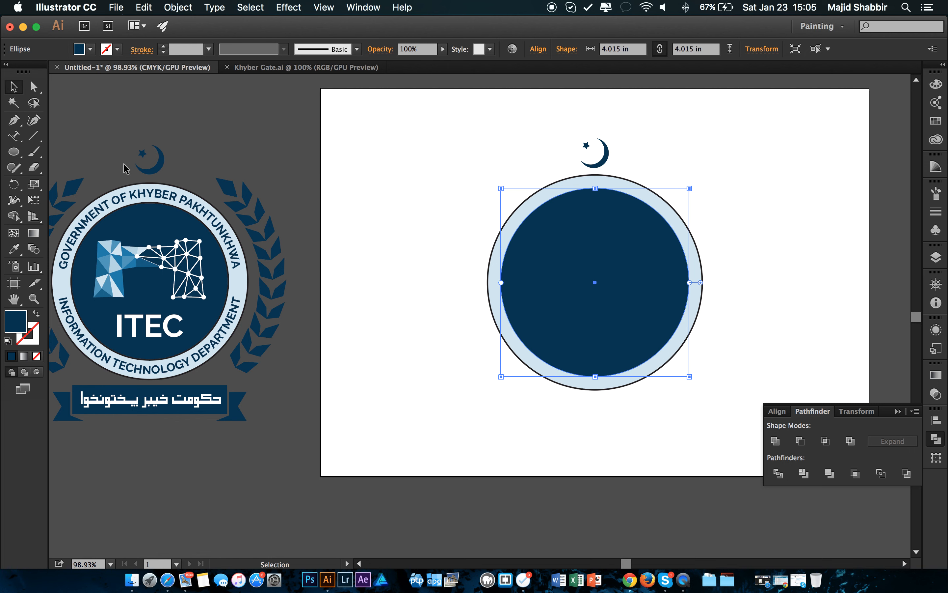
Add the path text "Governemnet of Khyber Pahkhtunkhwa" along the upper part of the middle circle.
left_click(13, 136)
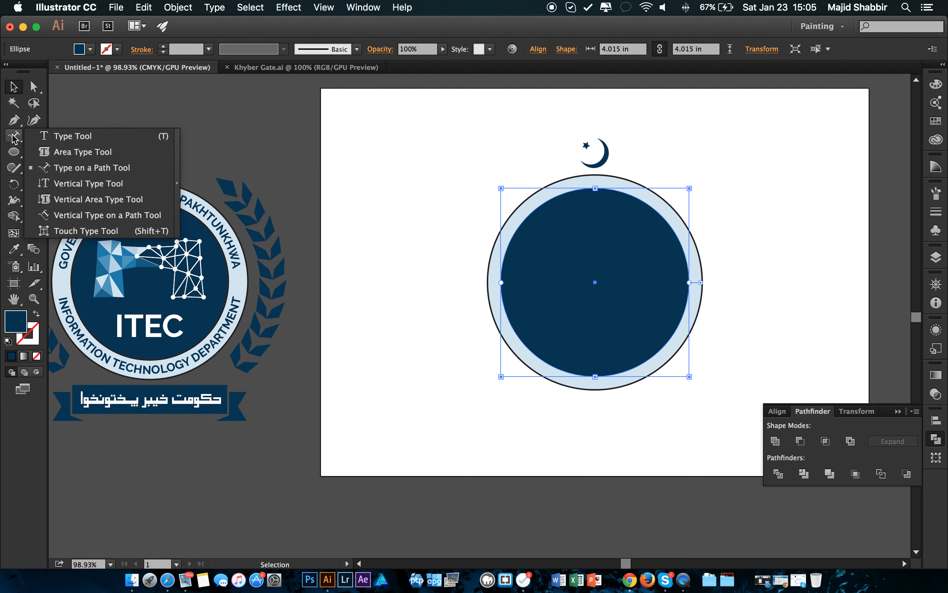
left_click(92, 167)
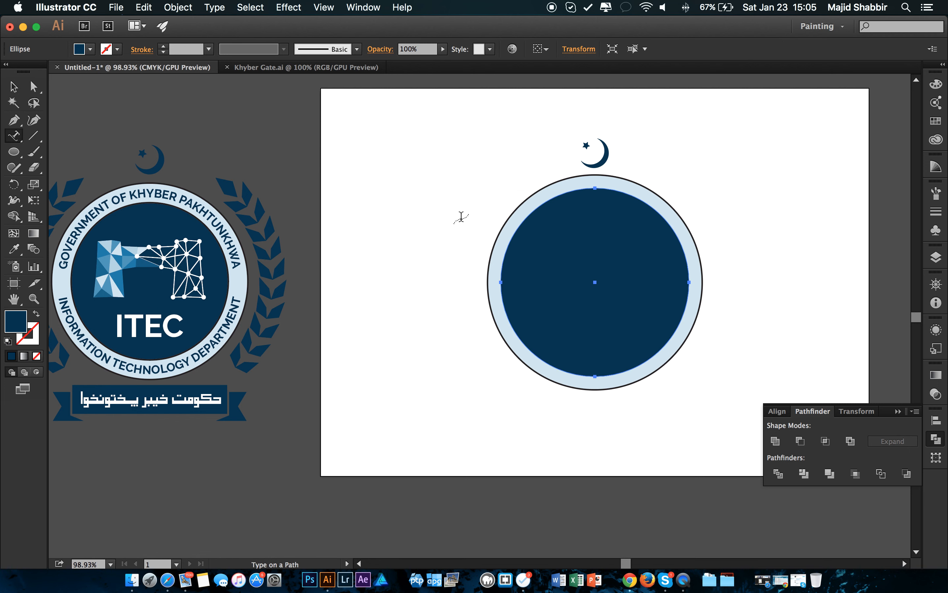
left_click(565, 189)
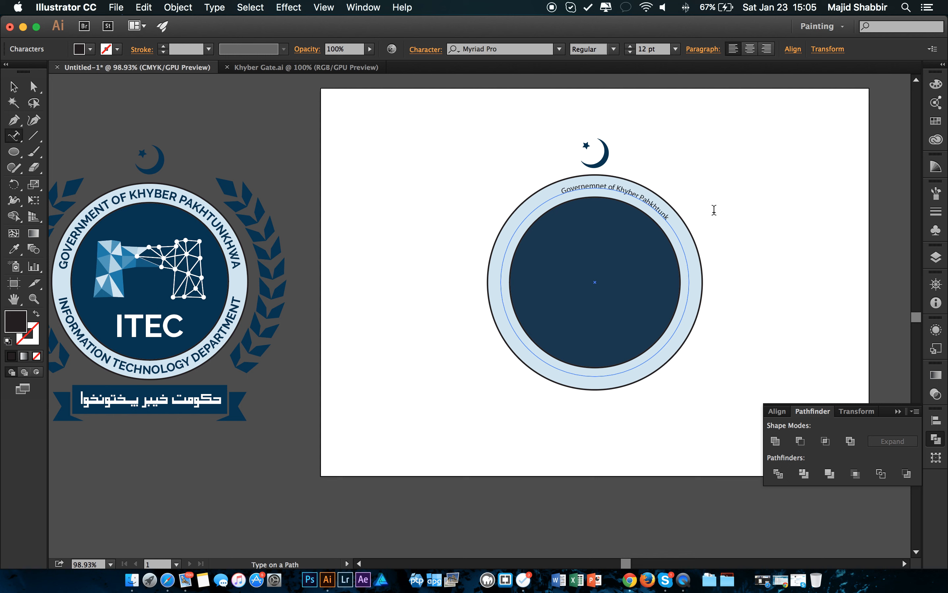
key("Escape")
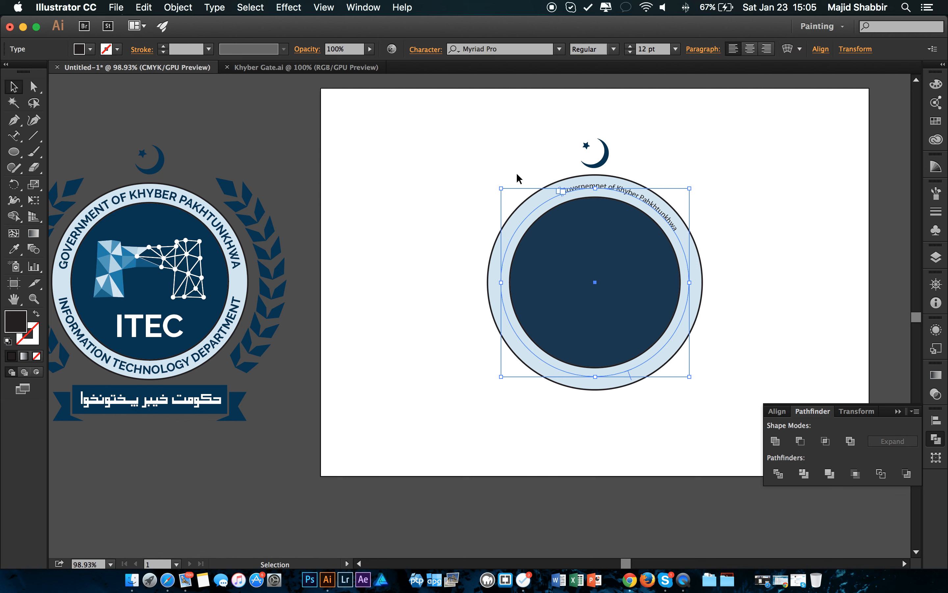
key("t")
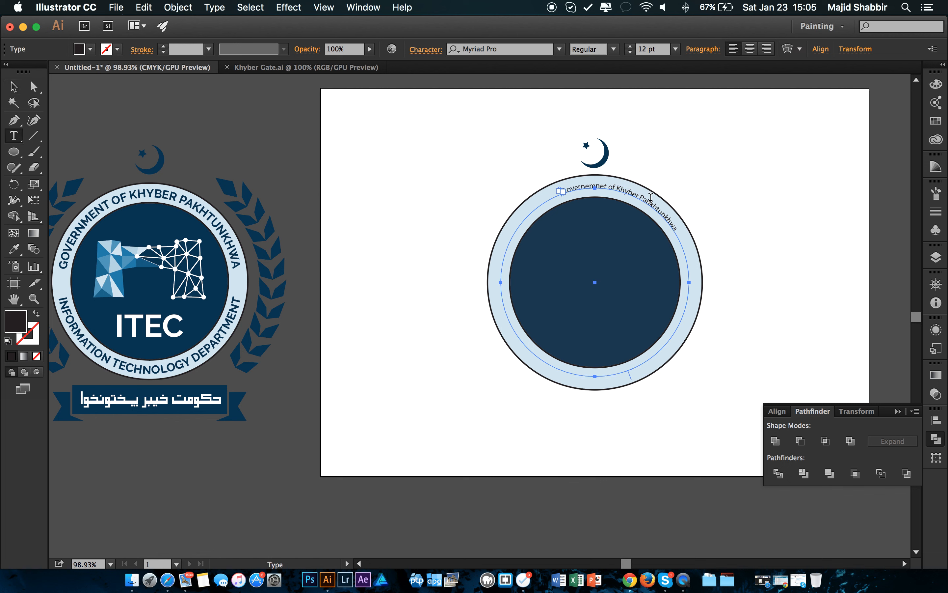
left_click(650, 197)
key("Return")
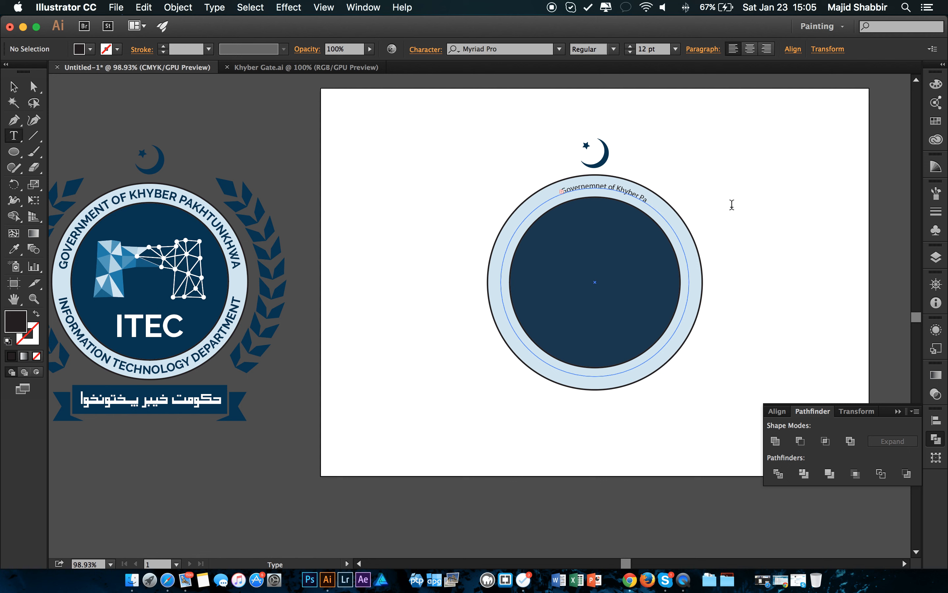
key("super+z")
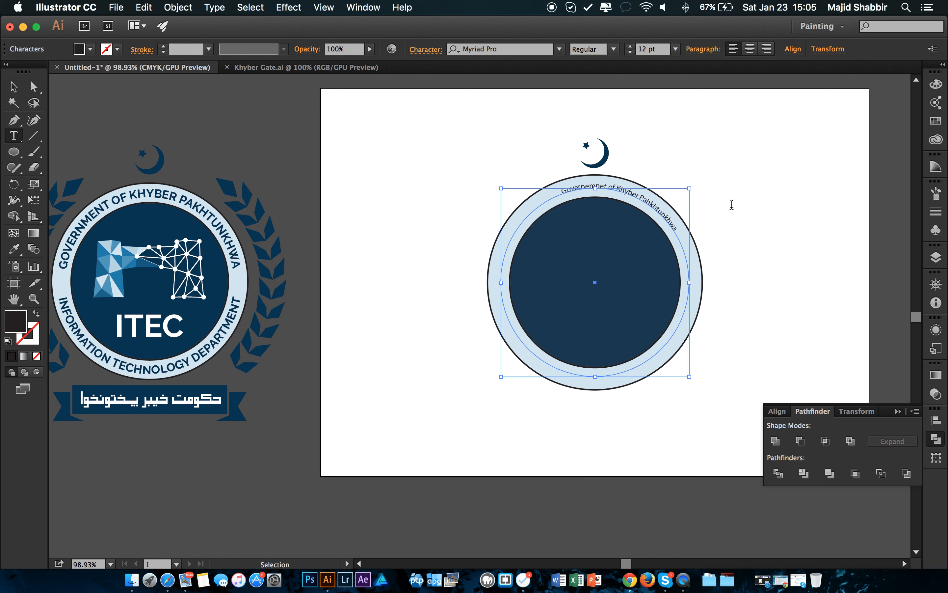
key("super")
key("Escape")
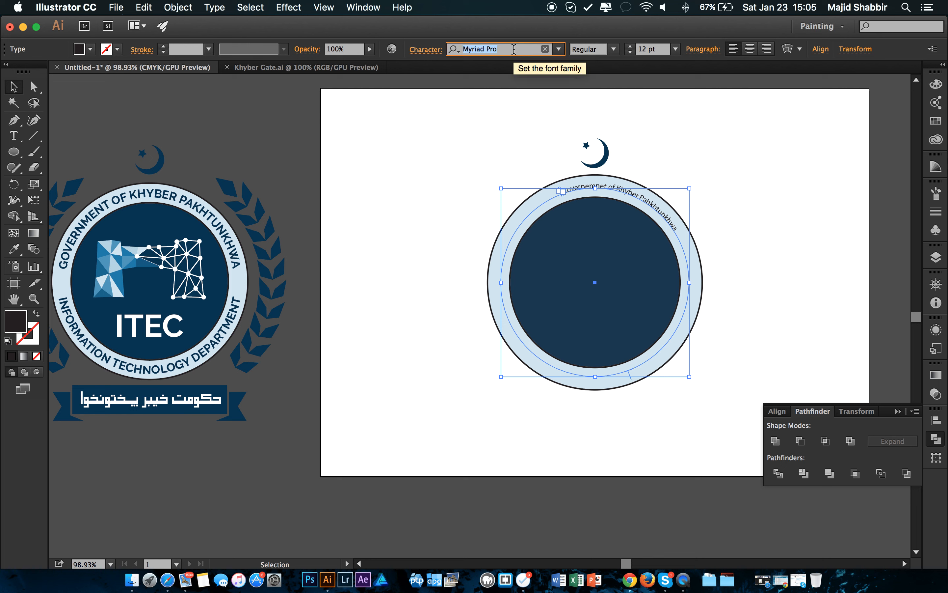
left_click(374, 142)
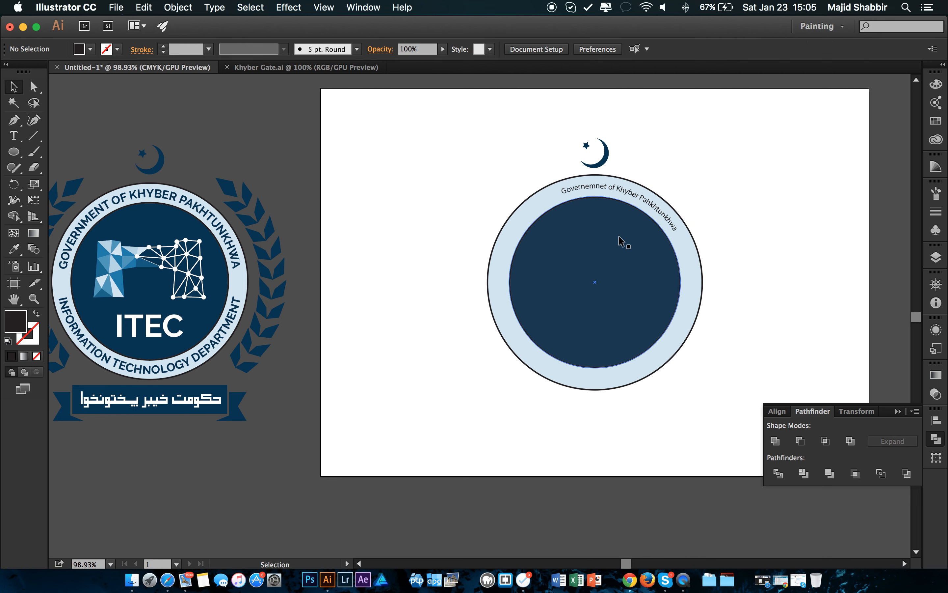
Set the font of the curved text on the artboard emblem to Raleway Bold.
left_click(625, 192)
left_click(527, 49)
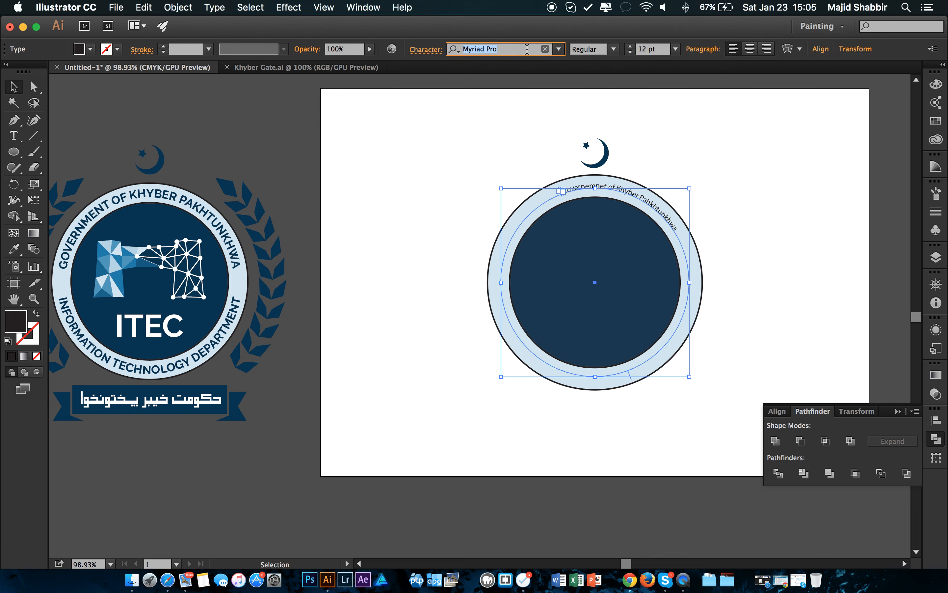
type("raley")
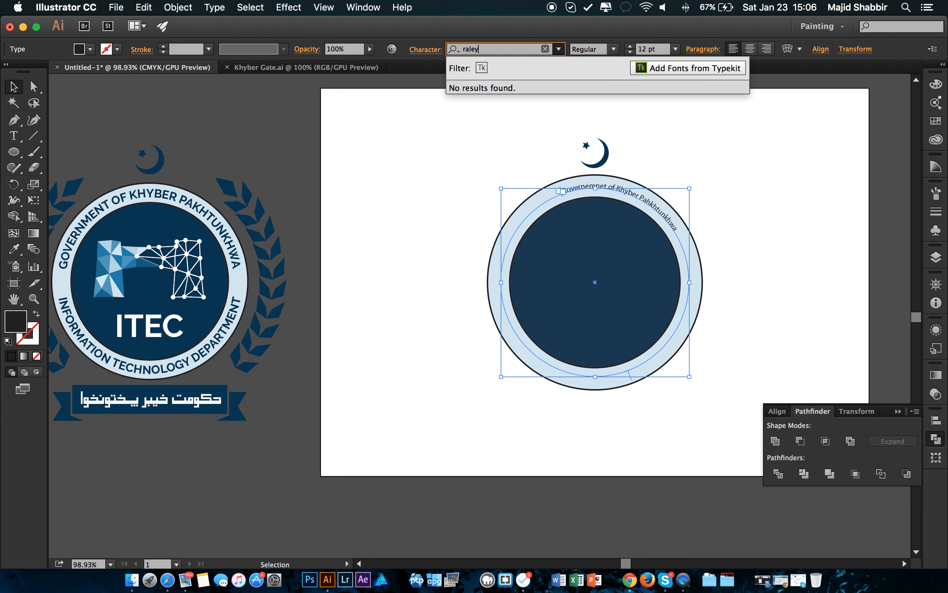
key("BackSpace")
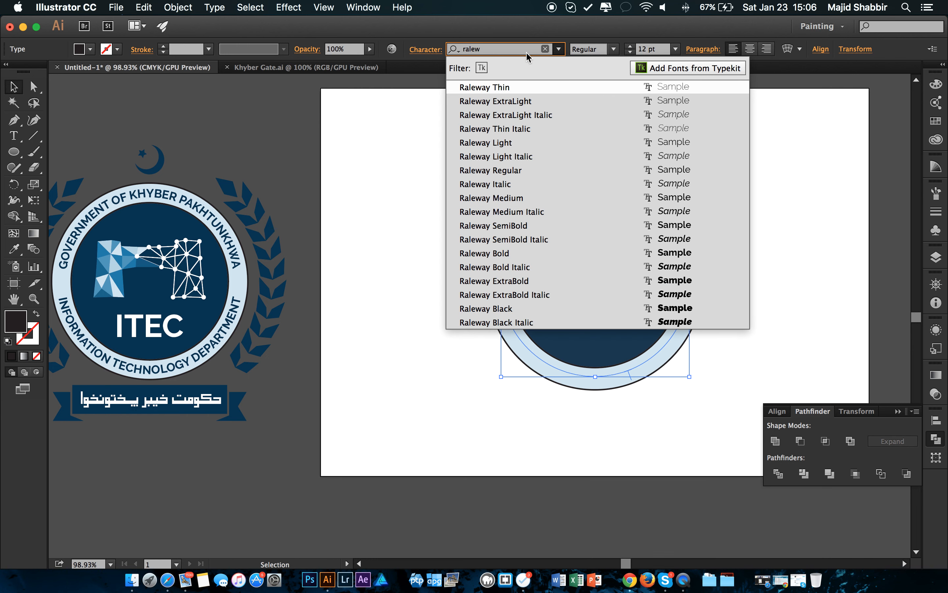
left_click(503, 254)
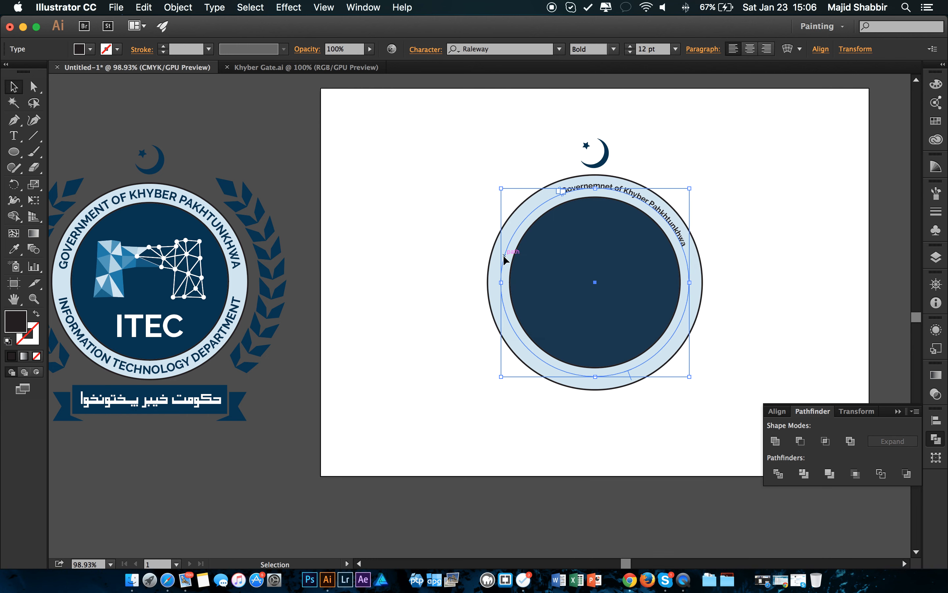
Set the curved text to All Caps and retype the misspelled letters in its first word as "RNMENT".
left_click(423, 56)
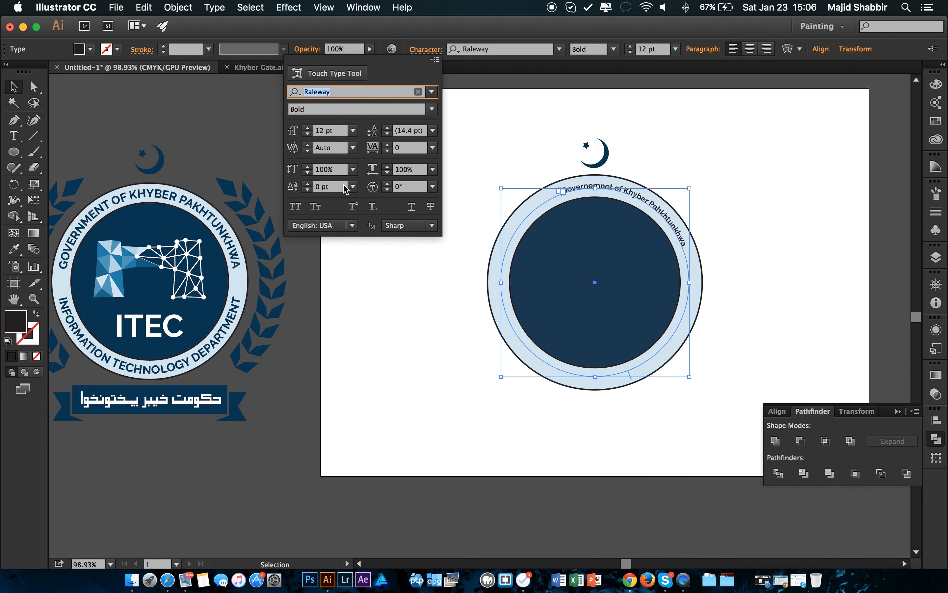
left_click(299, 208)
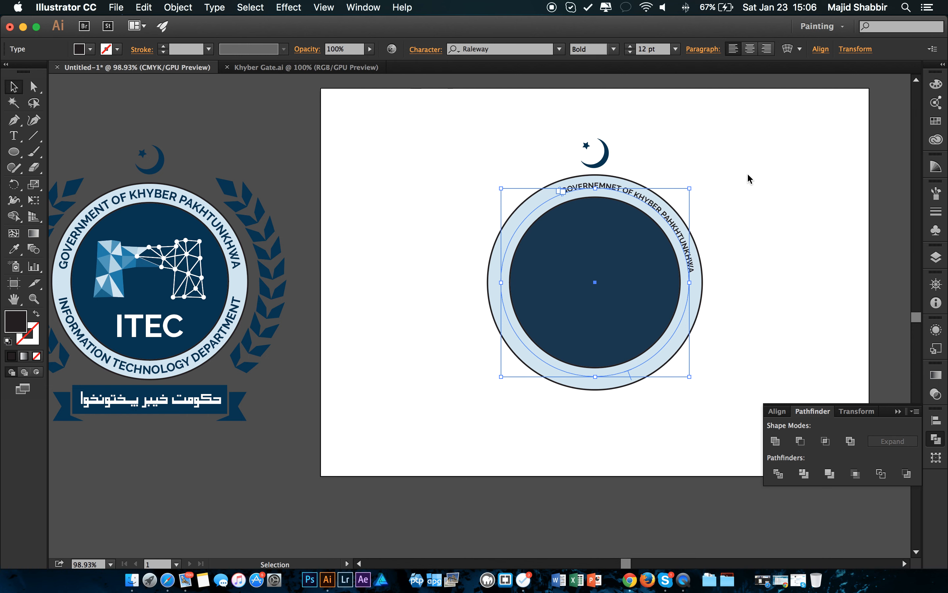
key("t")
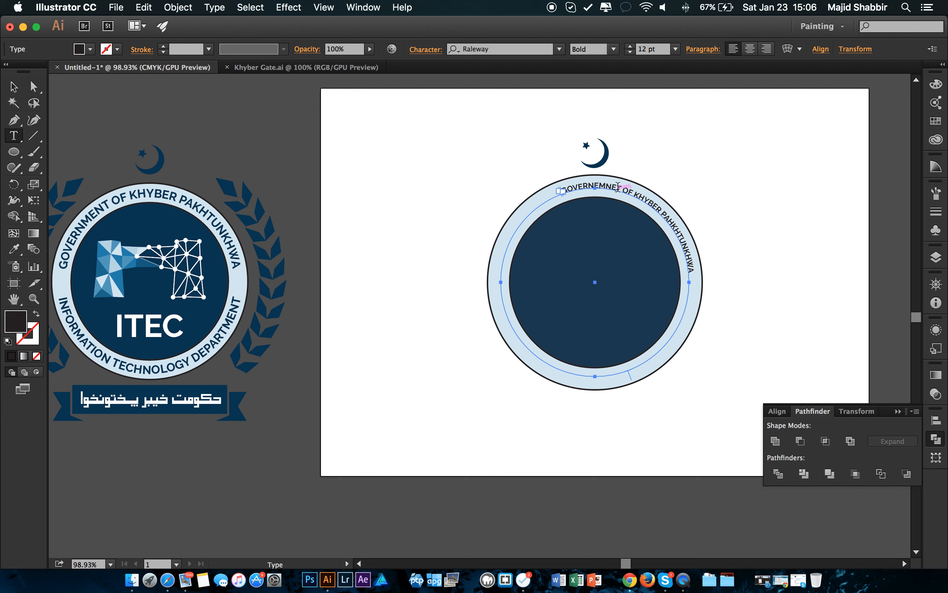
left_click_drag(618, 187, 584, 187)
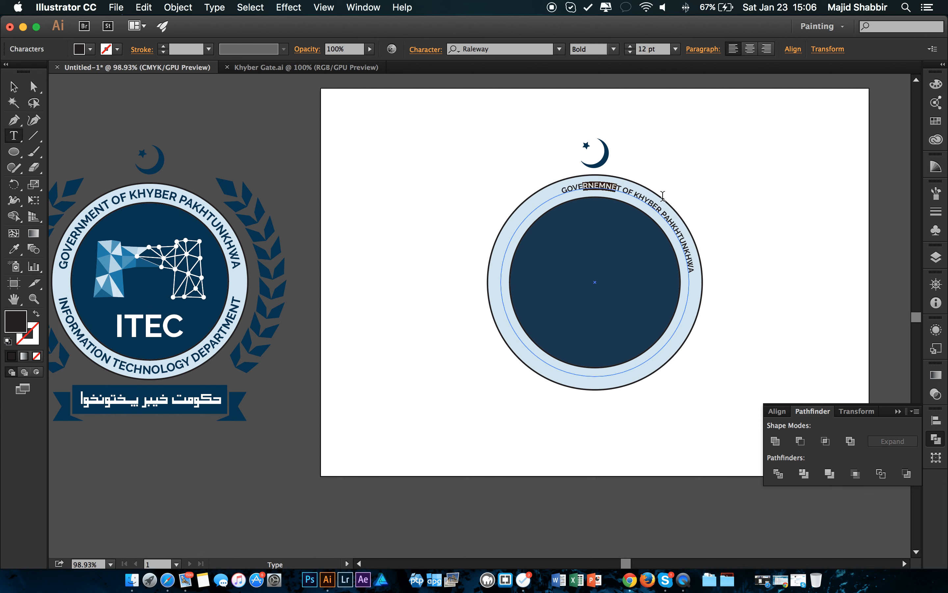
type("RNMENT")
key("Escape")
key("Escape")
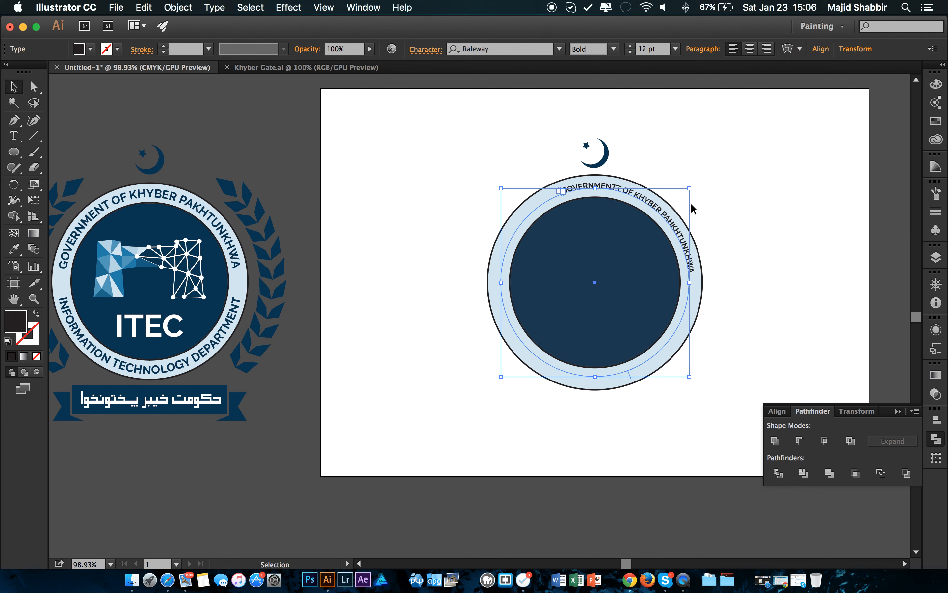
Rotate the curved text counterclockwise so it spans the upper part of the ring.
left_click_drag(694, 192, 644, 165)
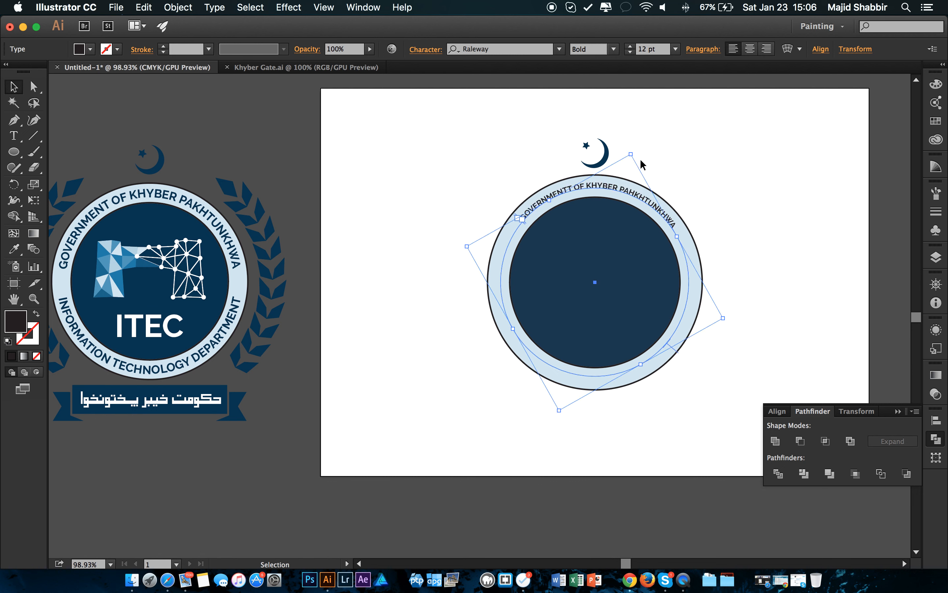
left_click(268, 147)
Check the font size of the reference emblem's upper text and set the artboard emblem's curved text to 18 pt.
key("a")
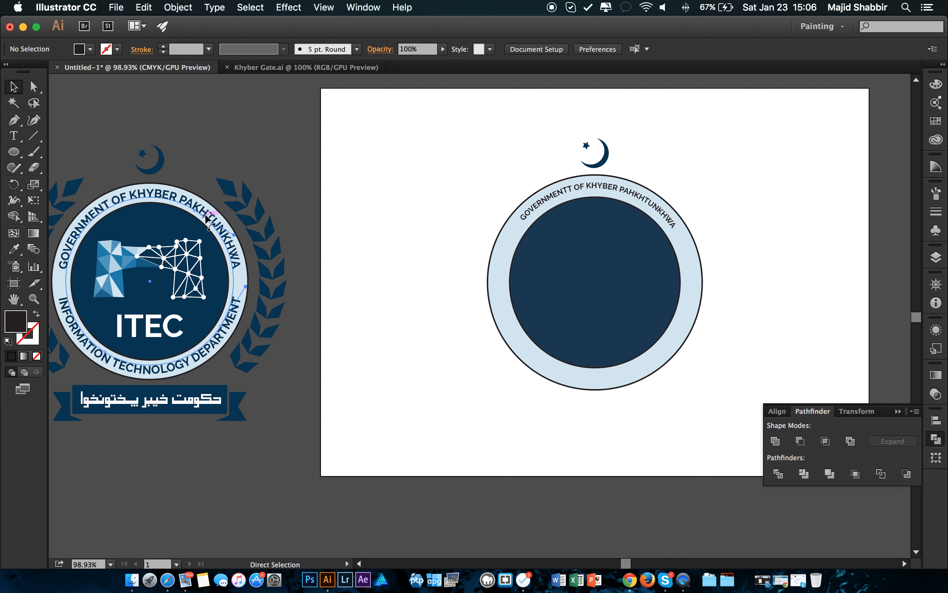
left_click(208, 218)
left_click(253, 128)
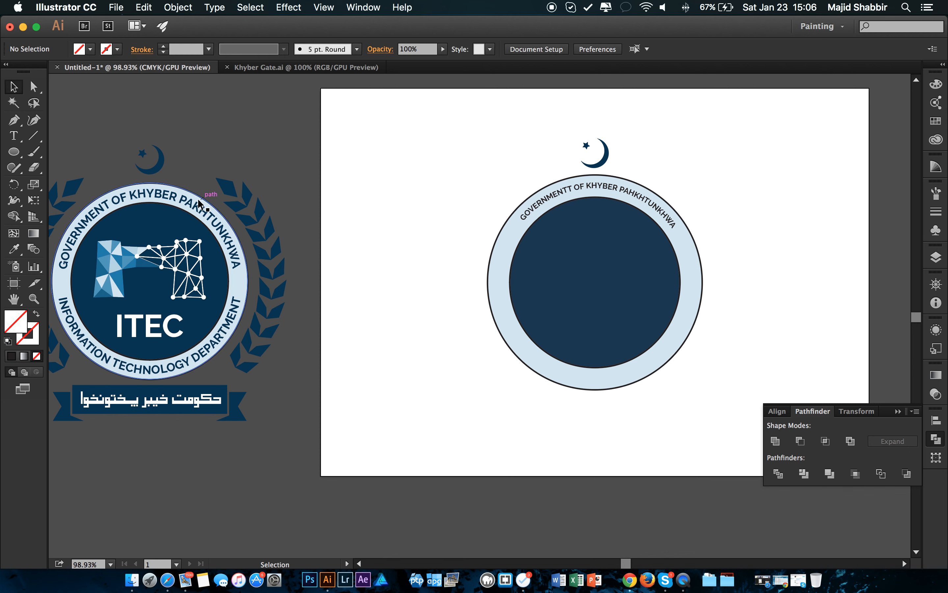
left_click(195, 203)
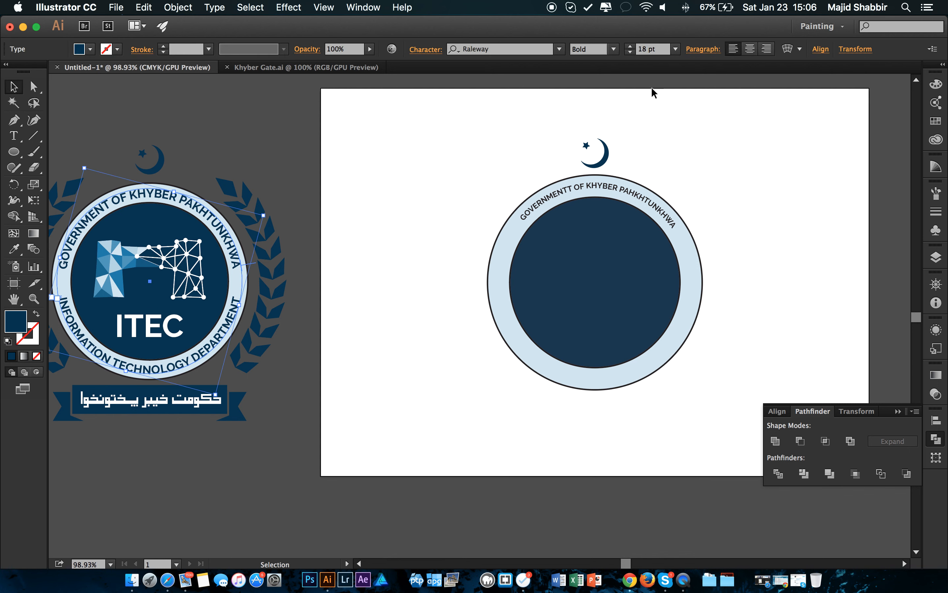
left_click(679, 124)
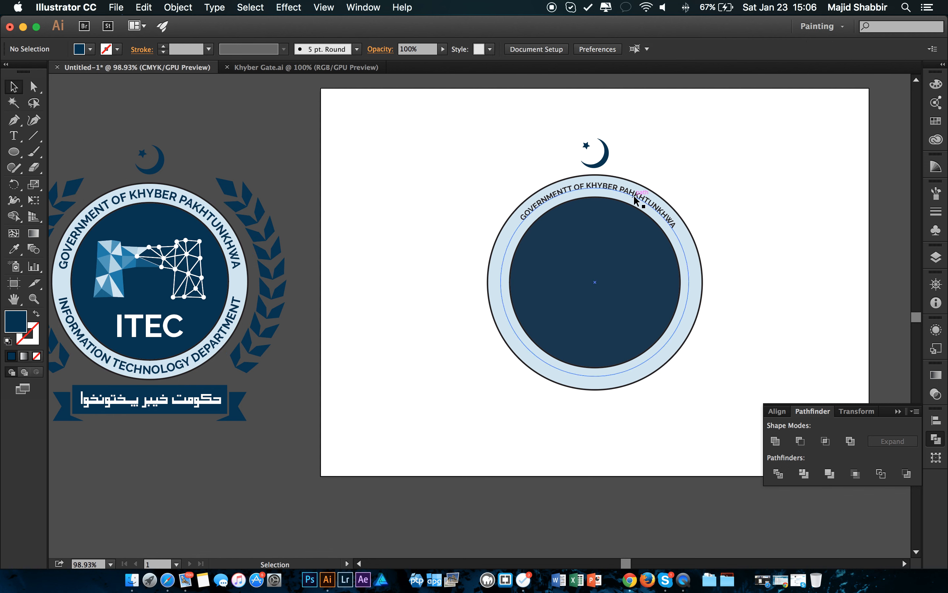
left_click(652, 202)
left_click(647, 47)
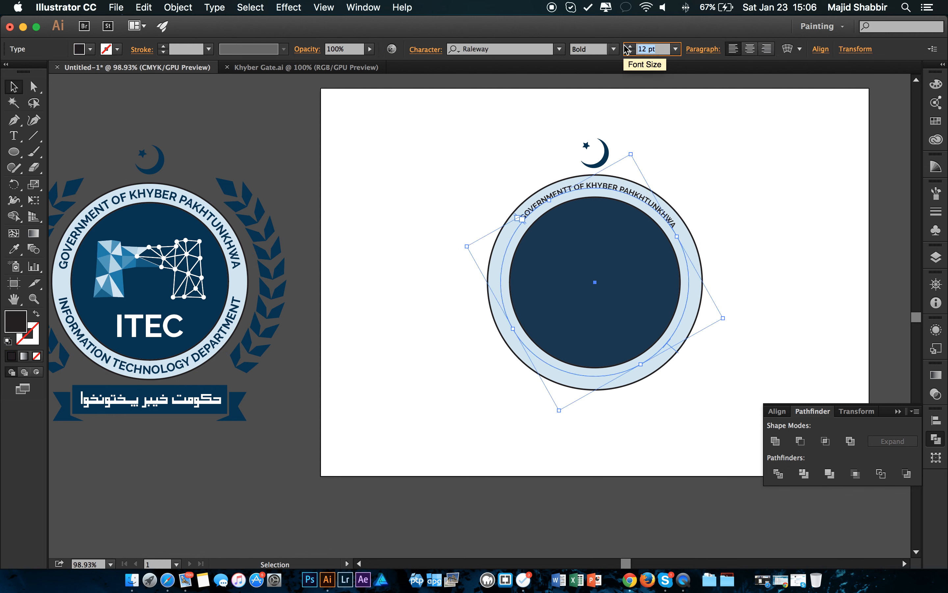
type("18")
key("Return")
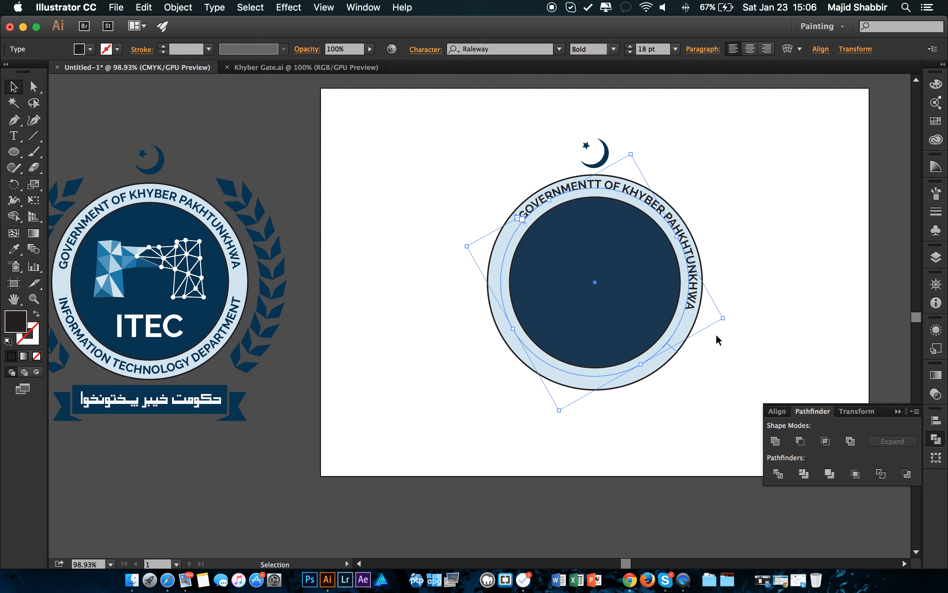
left_click_drag(724, 319, 721, 316)
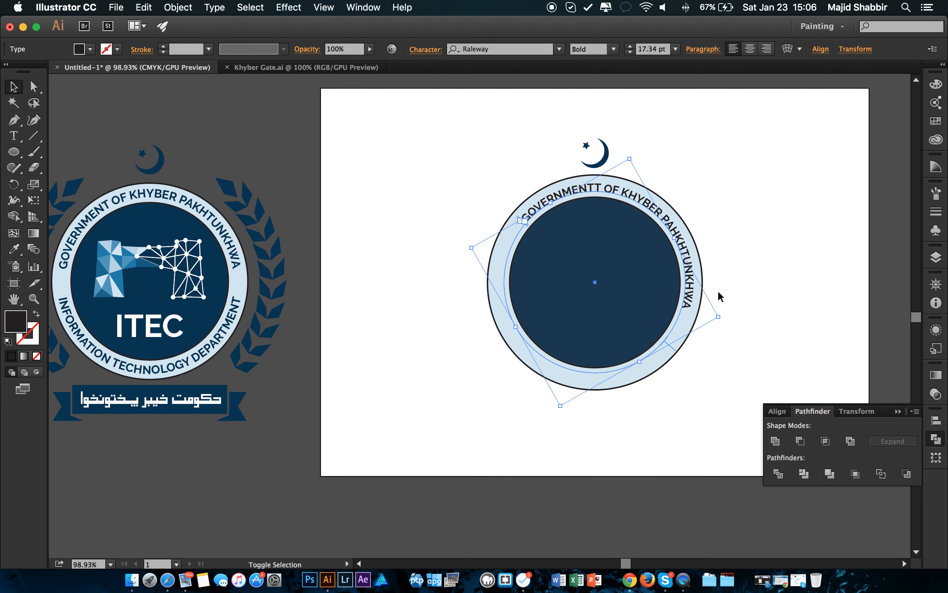
left_click_drag(681, 232, 721, 229)
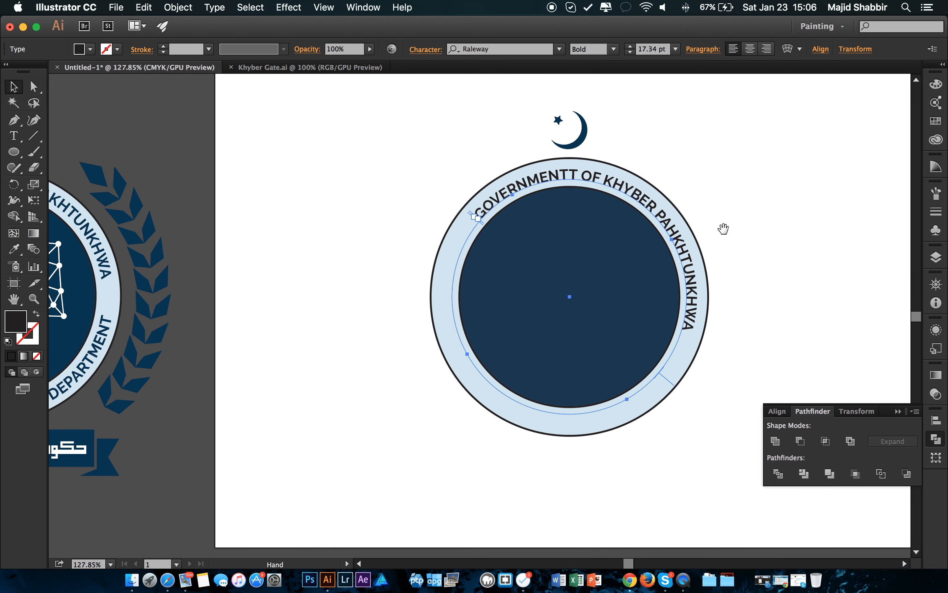
key("ctrl+z")
Shrink the curved text's circular path slightly around its center, and set the text's font size back to 18 pt.
left_click_drag(735, 344, 734, 344)
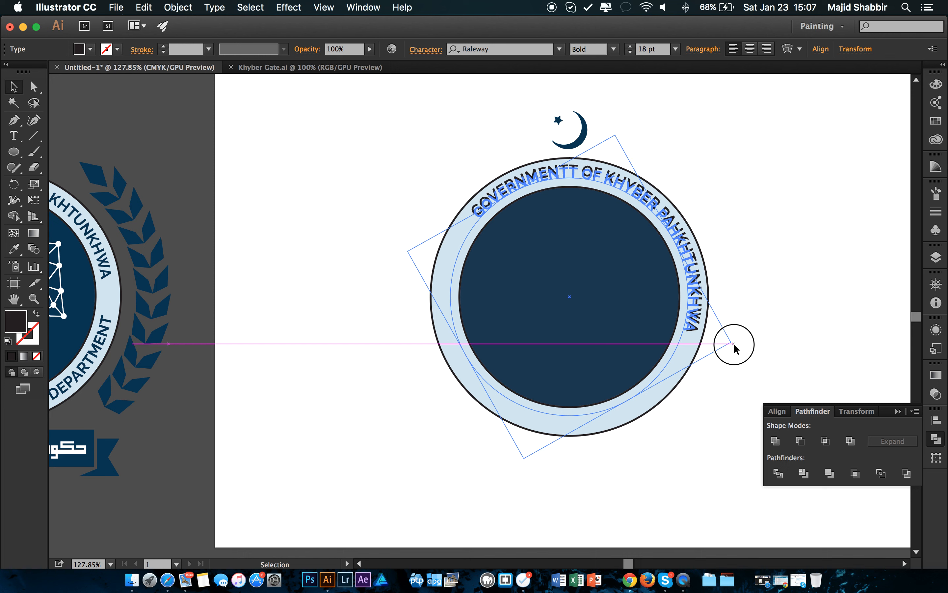
left_click_drag(734, 343, 732, 344)
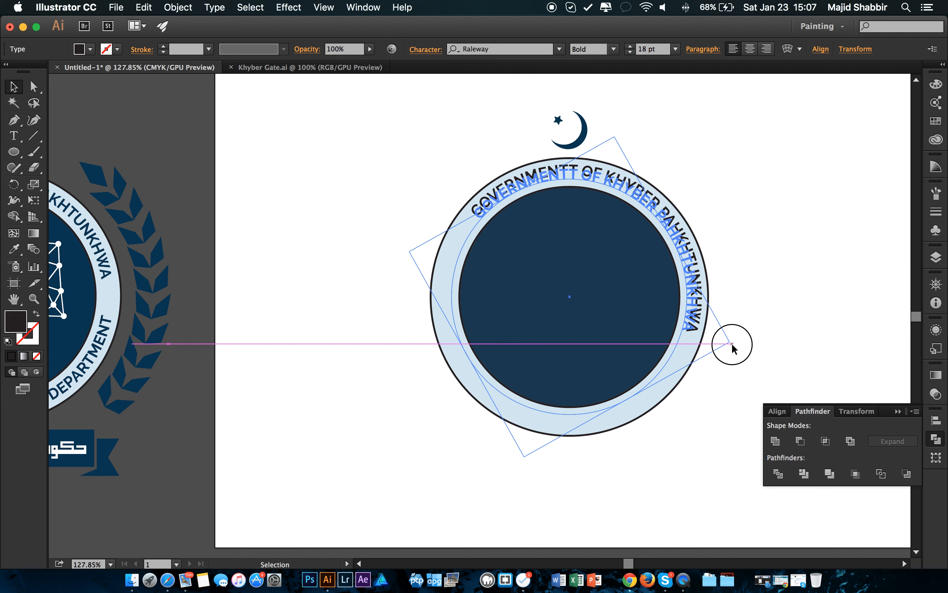
left_click_drag(732, 343, 731, 343)
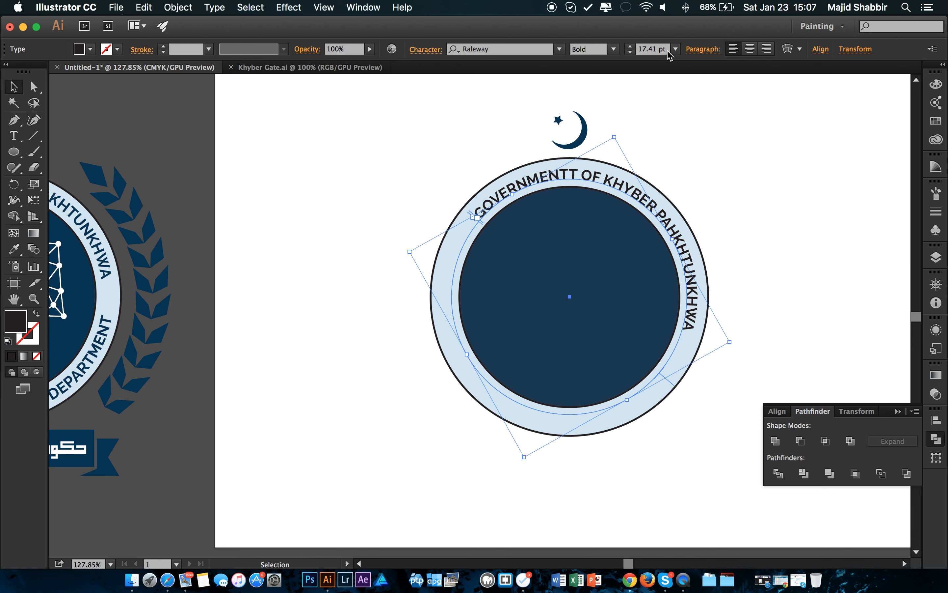
left_click_drag(667, 50, 634, 49)
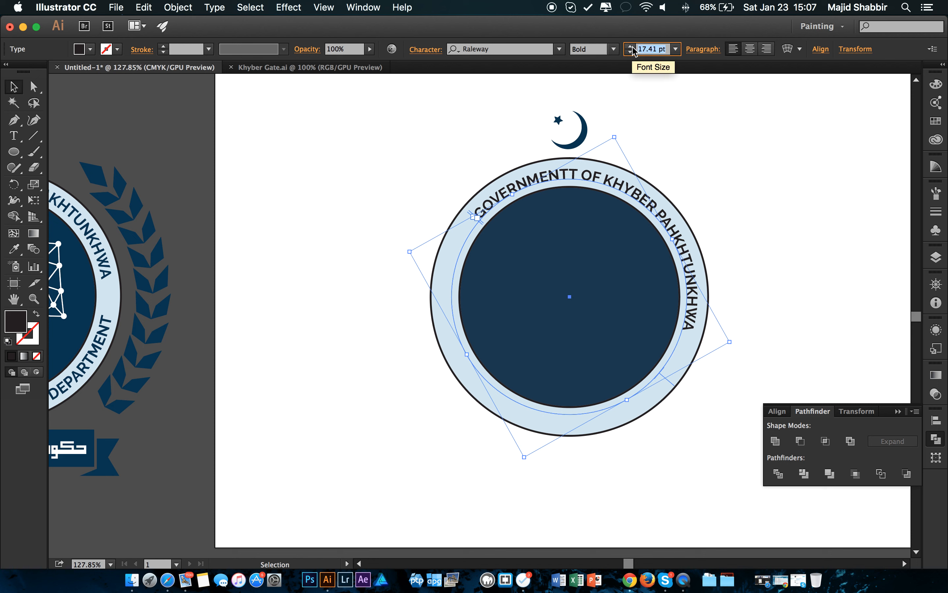
type("127.")
type("8")
key("Return")
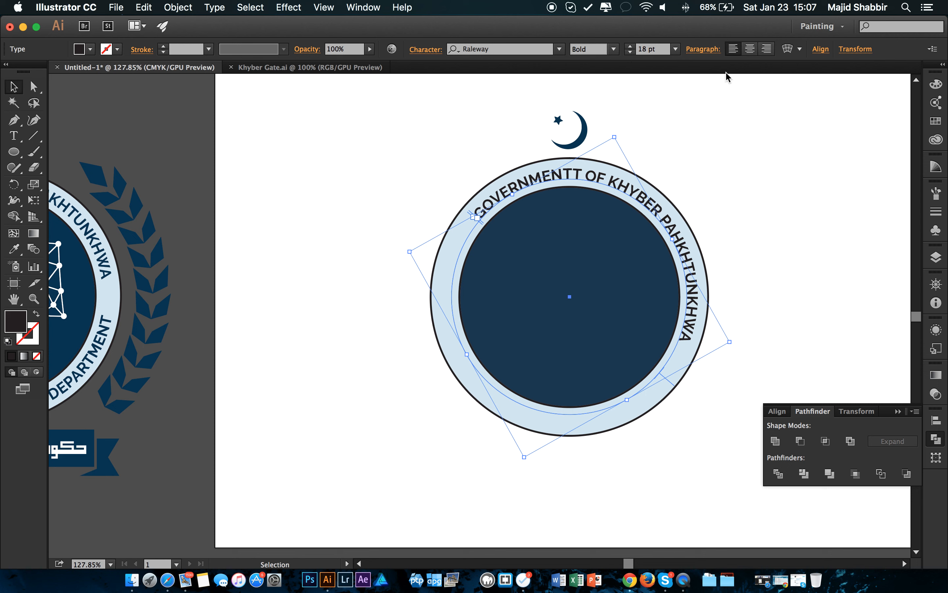
left_click(705, 155)
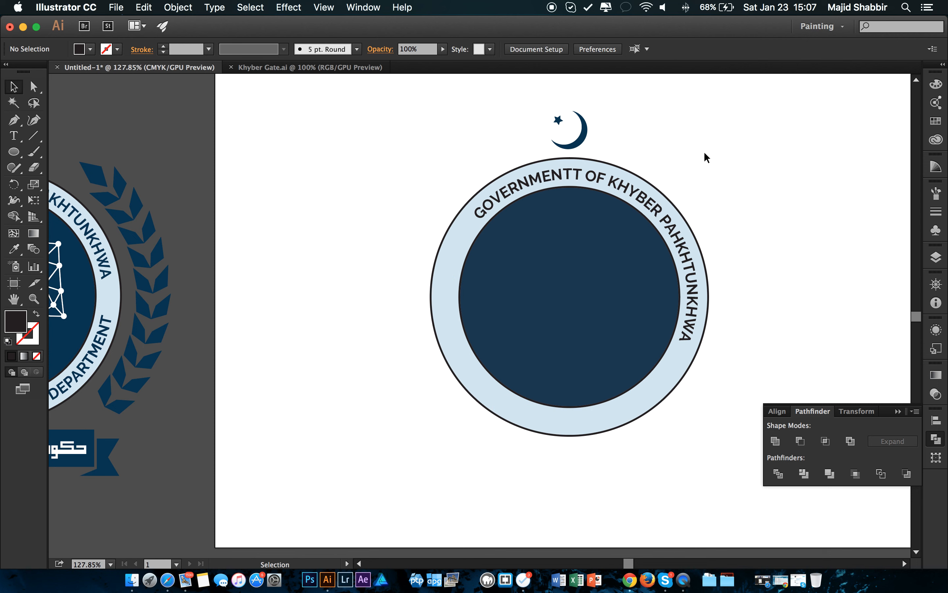
Delete the extra T in the curved text so its first word reads "GOVERNMENT".
key("t")
left_click(575, 177)
key("BackSpace")
key("Escape")
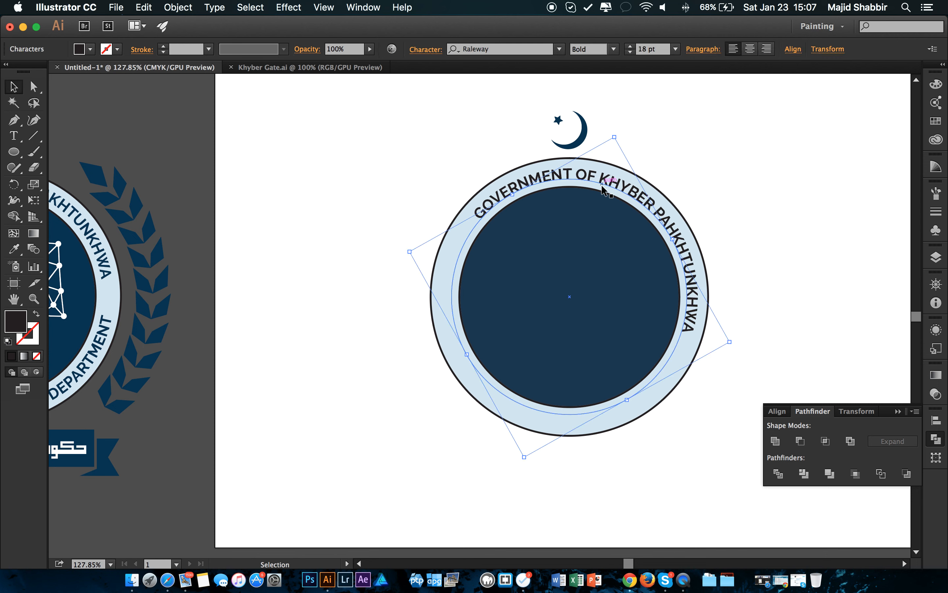
left_click(686, 208)
Enlarge the curved text's circular path slightly around its center and reset the font size to 18 pt.
left_click(641, 201)
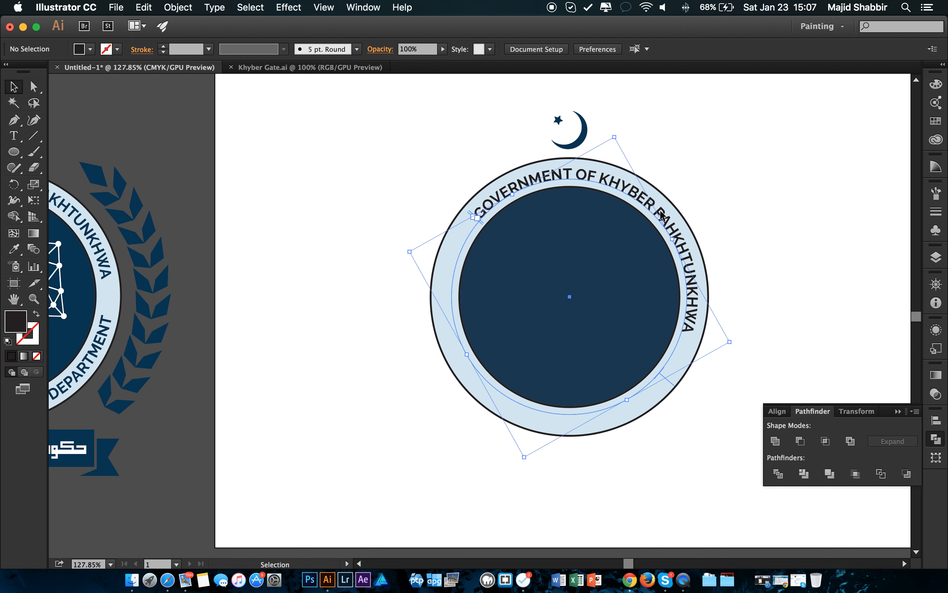
left_click_drag(618, 140, 617, 136)
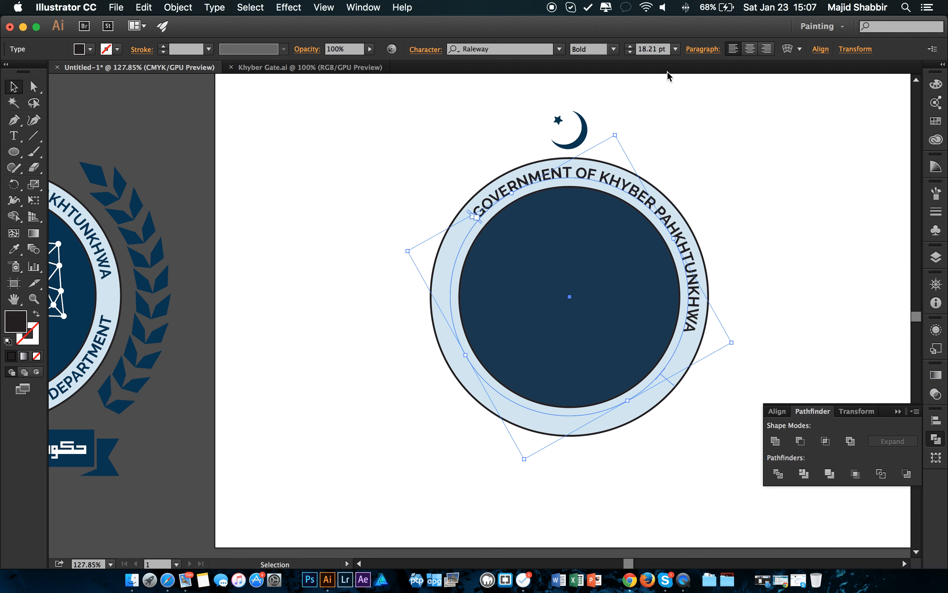
triple_click(649, 48)
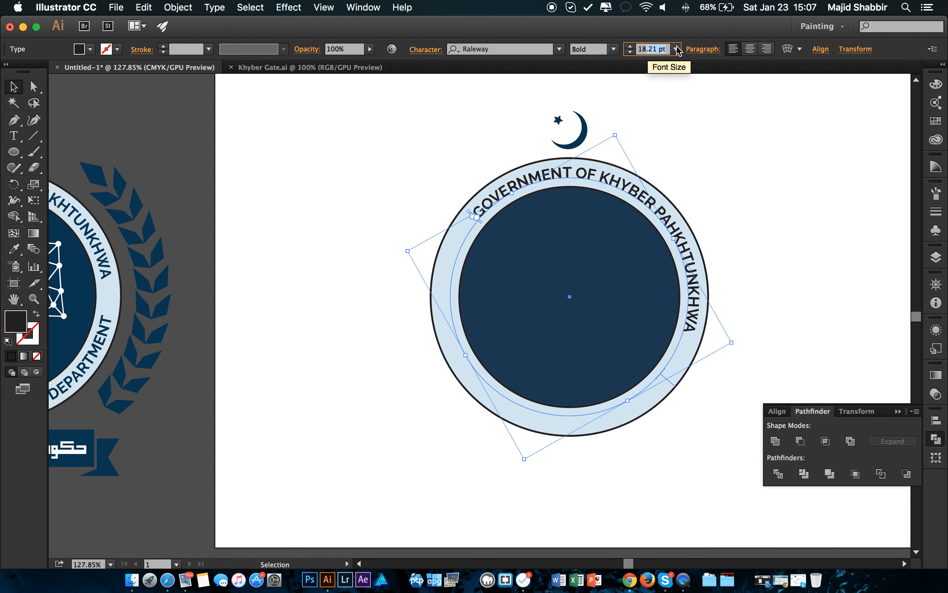
type("18")
key("Return")
left_click(753, 179)
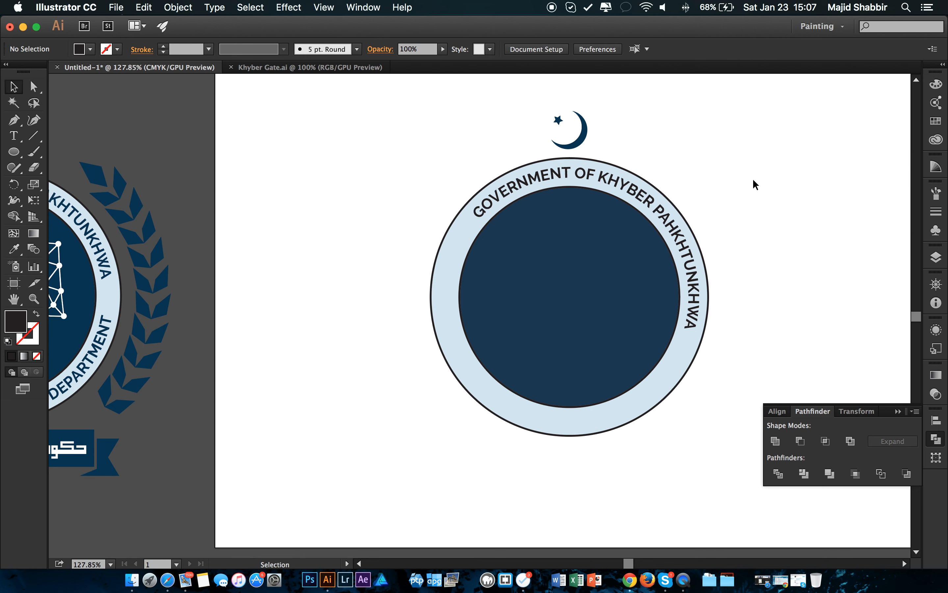
Delete the extra H in the curved text's last word so it reads "PAKHTUNKHWA".
left_click(694, 267)
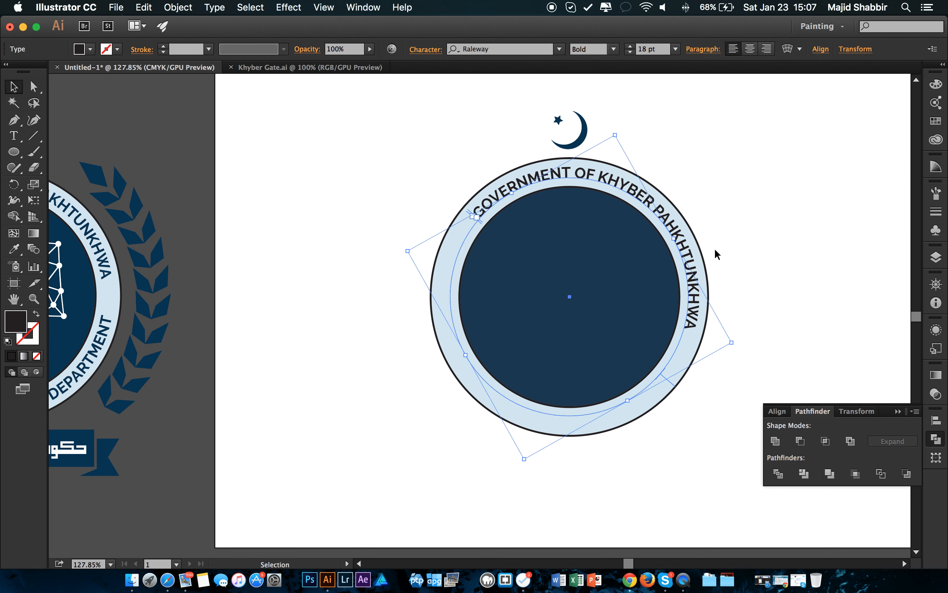
double_click(684, 258)
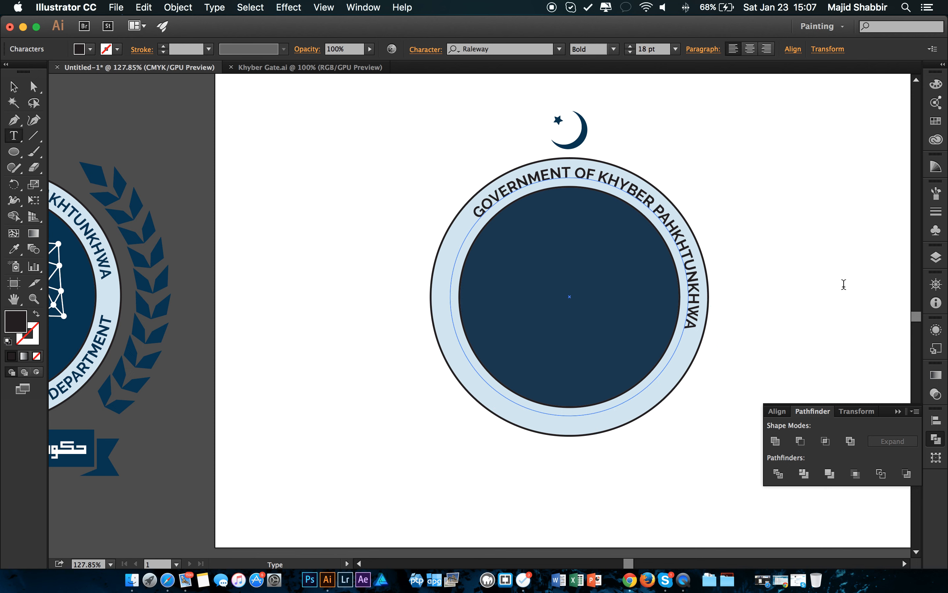
key("BackSpace")
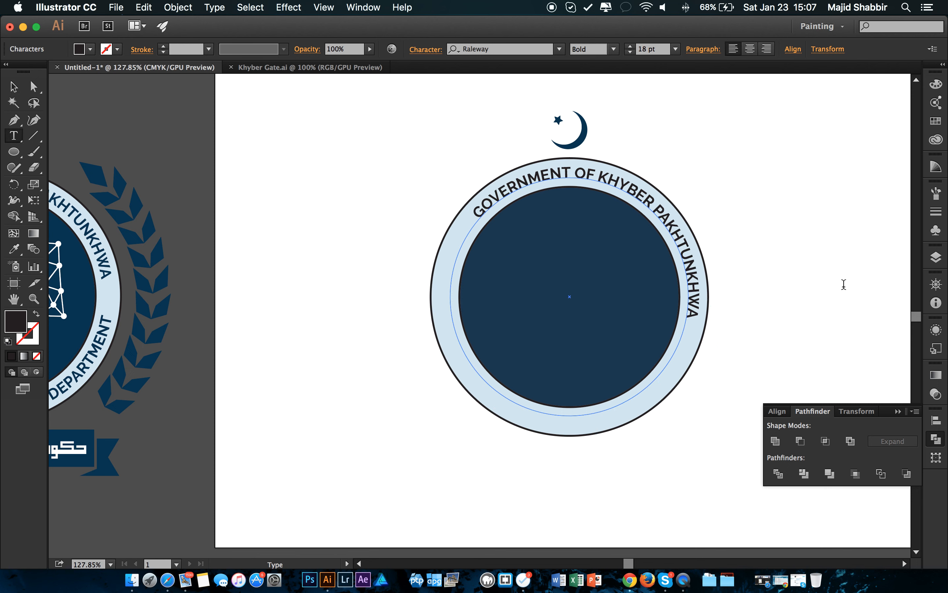
key("Escape")
left_click(709, 185)
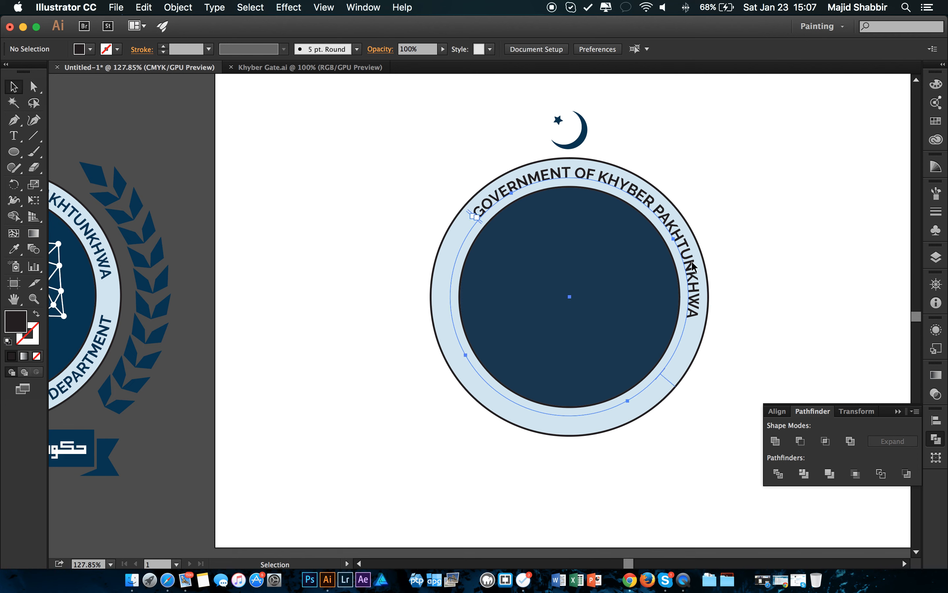
Rotate the curved text counterclockwise until it is roughly centered over the top of the ring.
left_click(692, 267)
left_click_drag(732, 351, 739, 284)
left_click(738, 246)
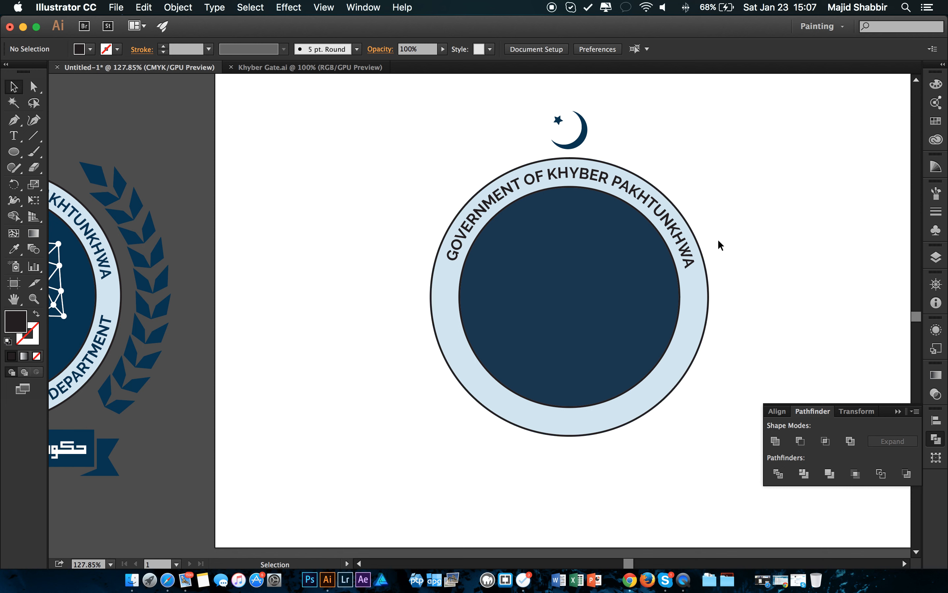
Show the rulers and place a horizontal guide across the emblem at the lower ends of the curved text.
key("super+r")
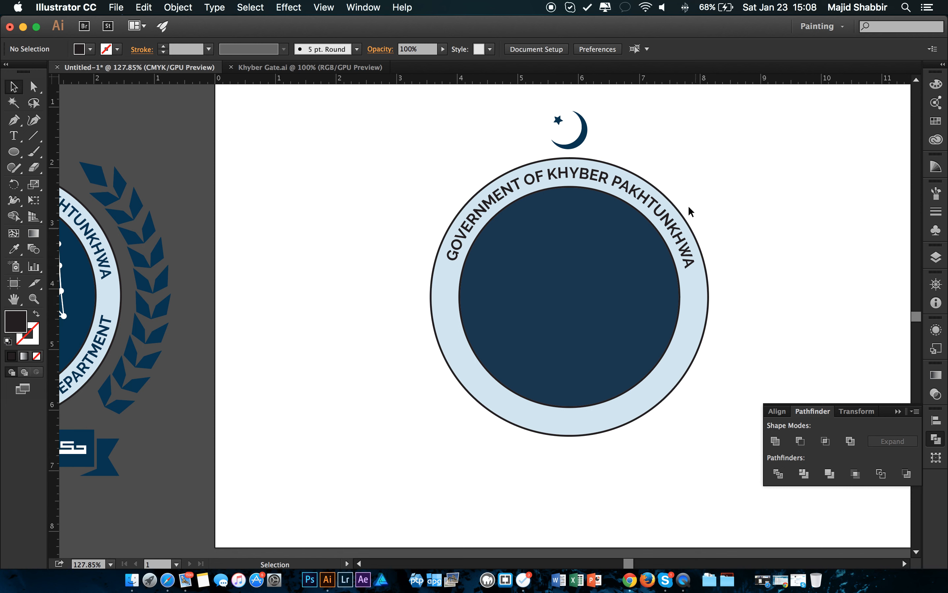
left_click_drag(696, 80, 702, 79)
left_click_drag(701, 165, 697, 273)
left_click_drag(699, 266, 701, 264)
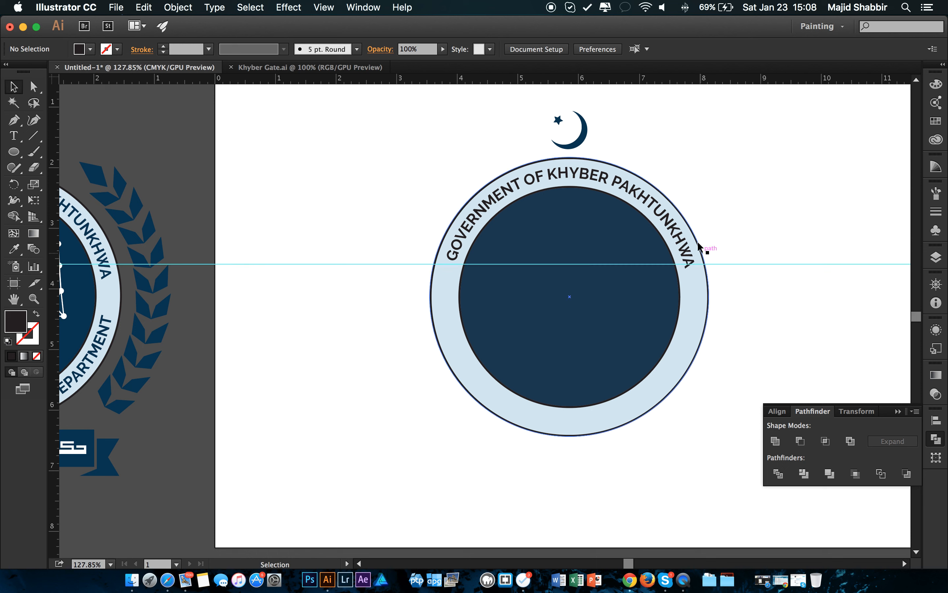
Rotate the curved text slightly counterclockwise so that its first and last letters sit level on the horizontal guide.
left_click(682, 234)
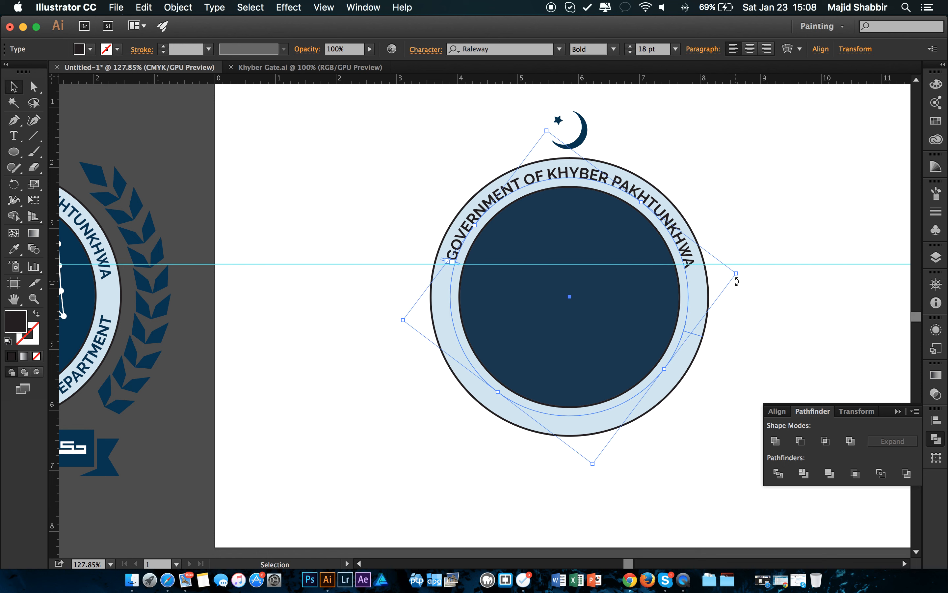
left_click_drag(738, 278, 746, 272)
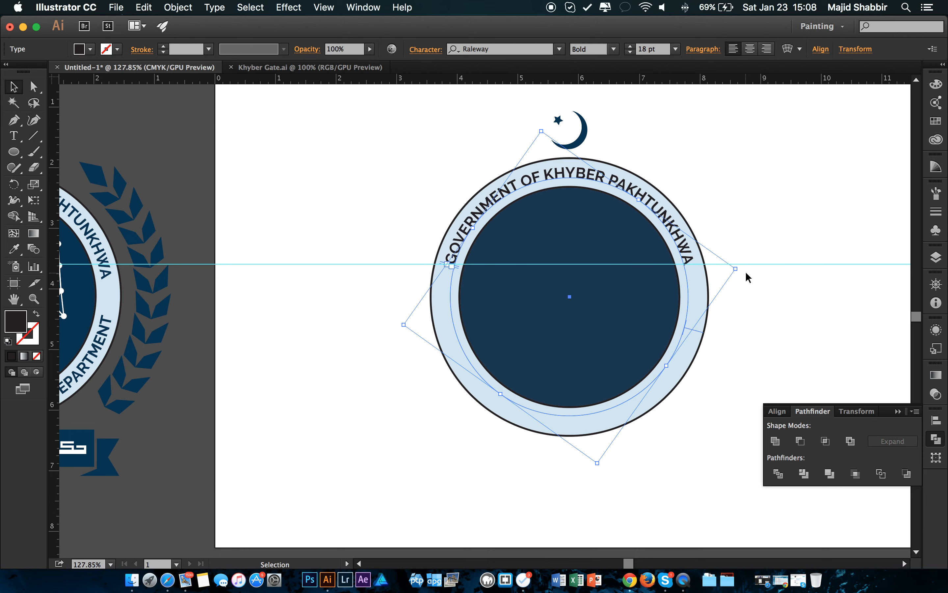
left_click(767, 193)
key("z")
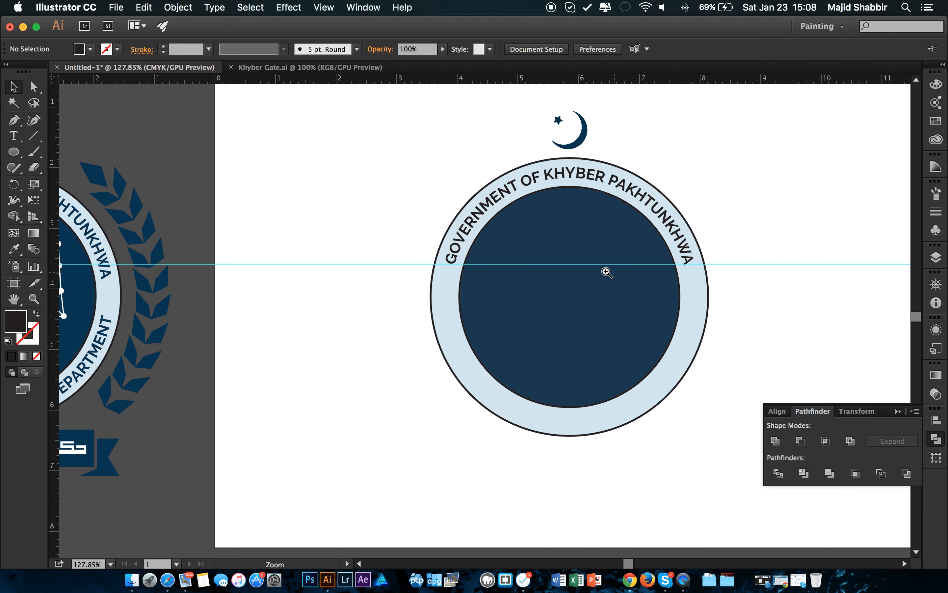
Fine-tune the curved text's rotation with a tiny counterclockwise turn to even out both ends against the horizontal guide.
left_click_drag(560, 266, 661, 243)
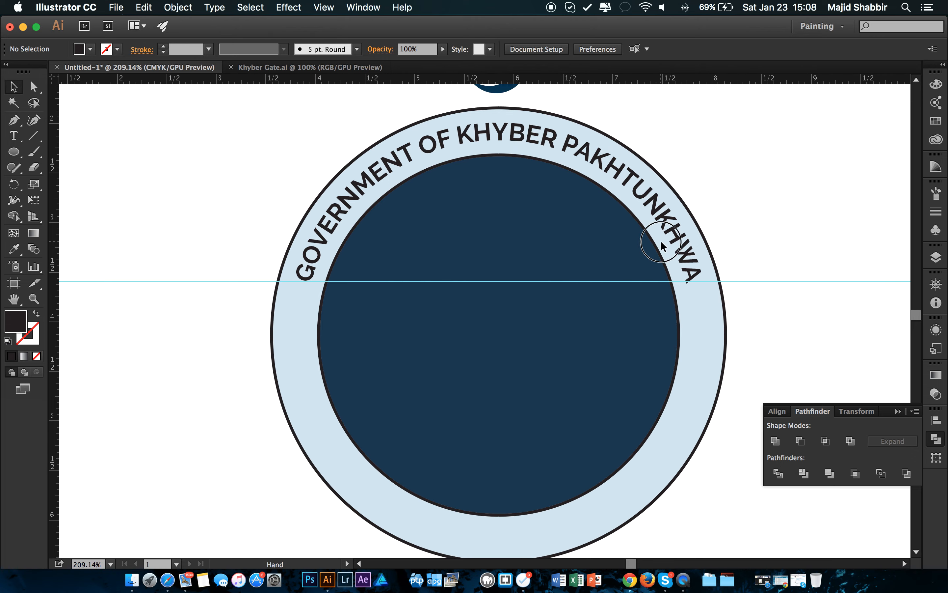
left_click(697, 270)
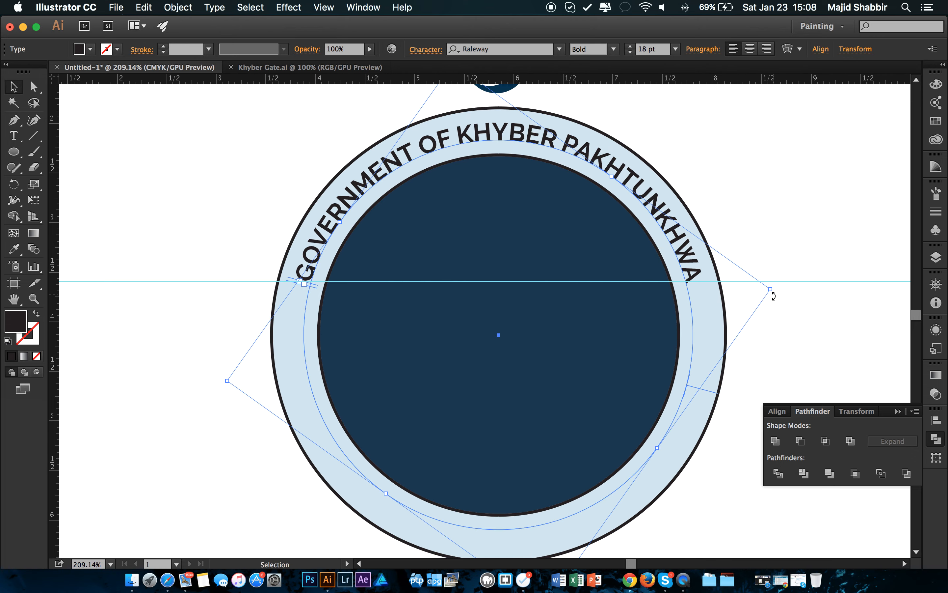
left_click_drag(773, 295, 775, 292)
left_click(785, 230)
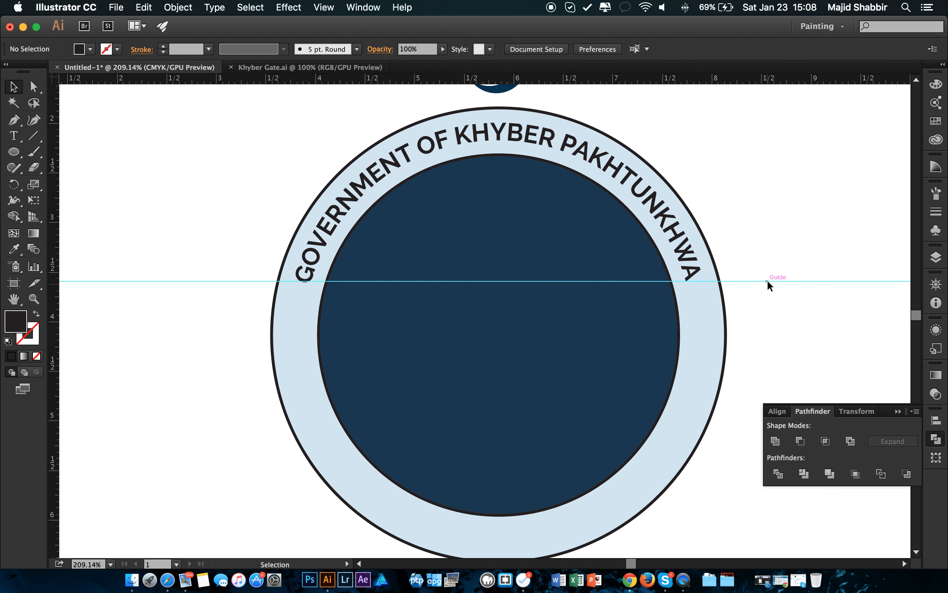
Unlock the guides, try moving the horizontal guide up toward the top of the inner circle, and undo the move.
left_click_drag(767, 280, 785, 304)
right_click(761, 282)
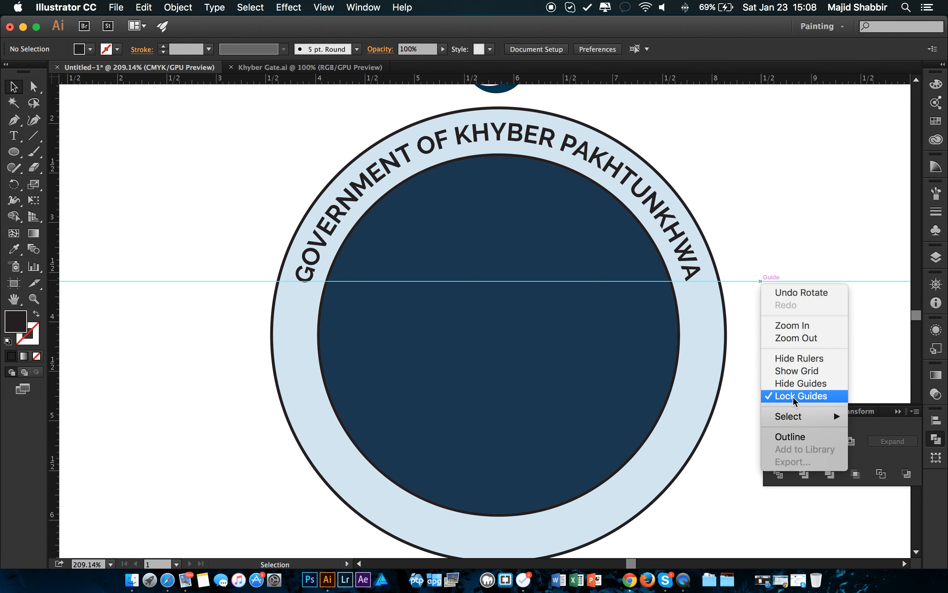
left_click(806, 395)
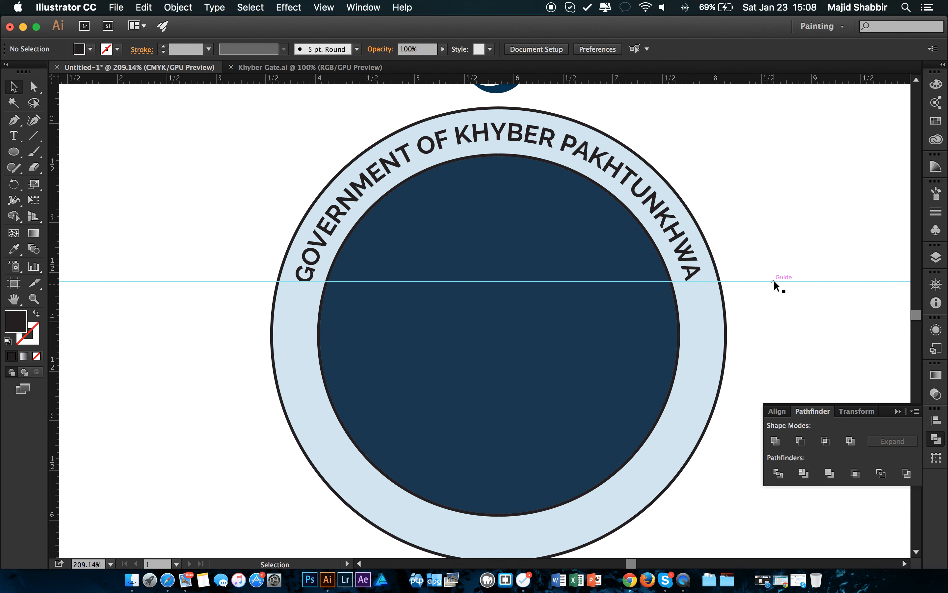
left_click_drag(775, 280, 780, 161)
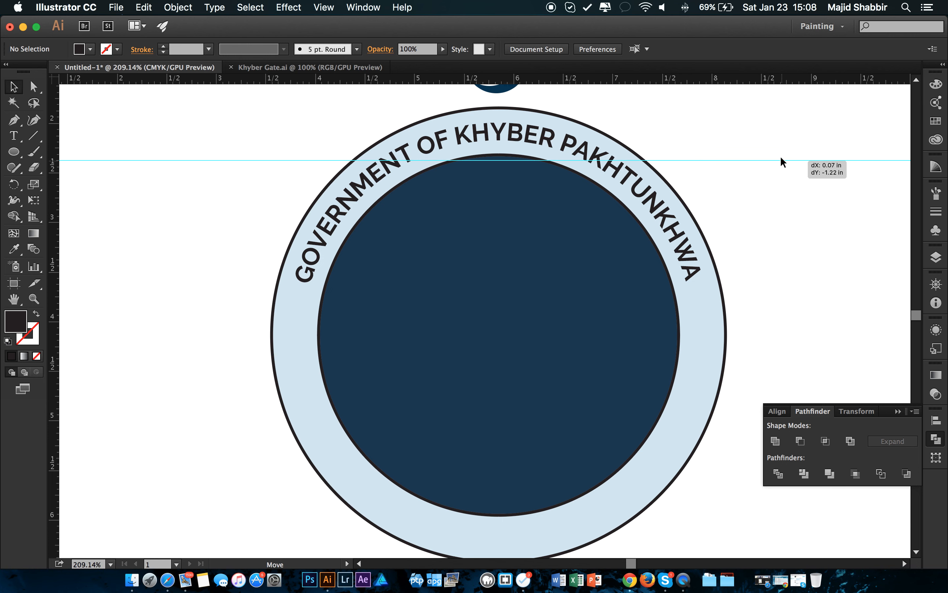
key("super+z")
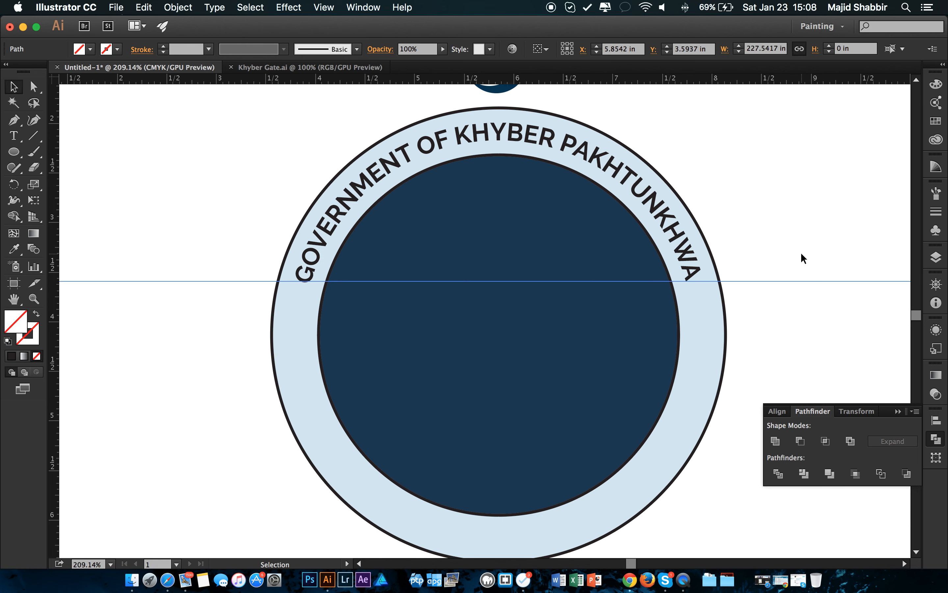
key("super+z")
key("super+shift+z")
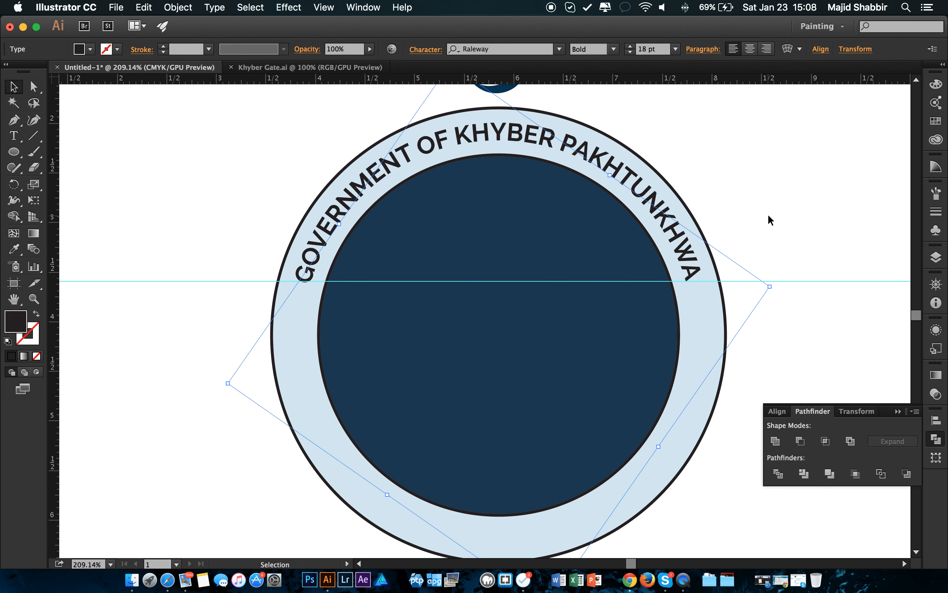
Hide the guides on the artboard.
key("super+semicolon")
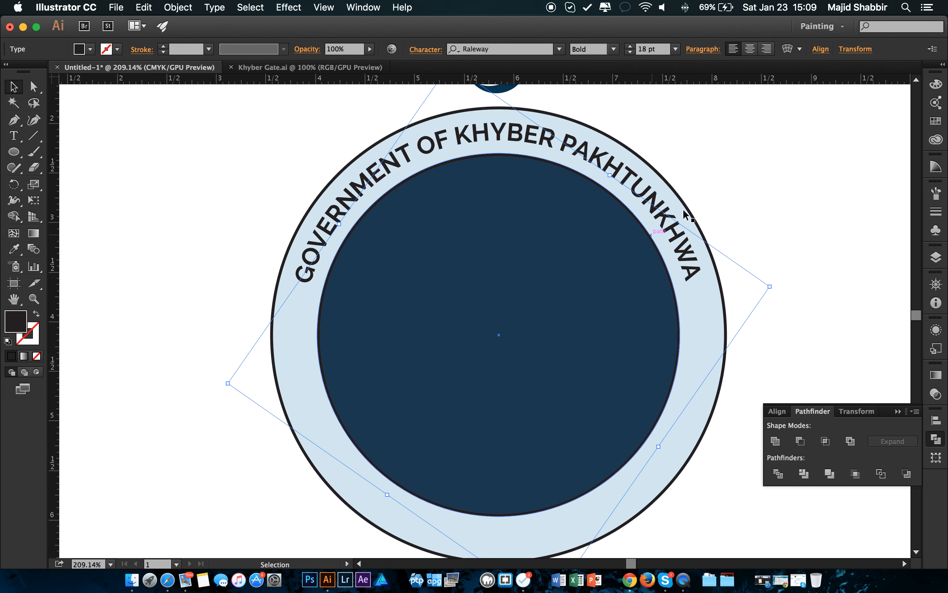
left_click(784, 153)
Duplicate the curved text in place and rotate the copy about 180° around the emblem's center into the lower half of the ring.
left_click(678, 222)
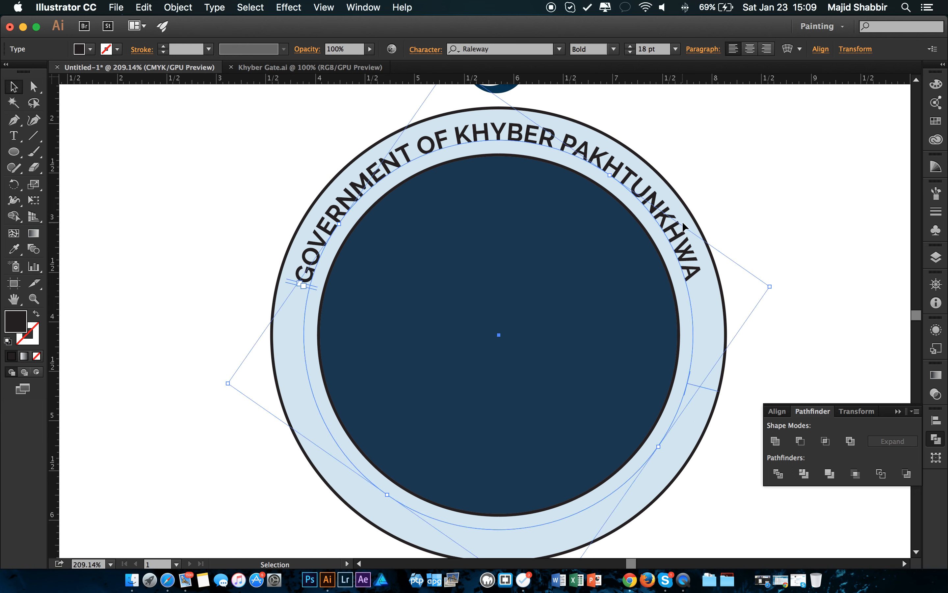
key("a")
key("v")
left_click_drag(770, 298, 314, 359)
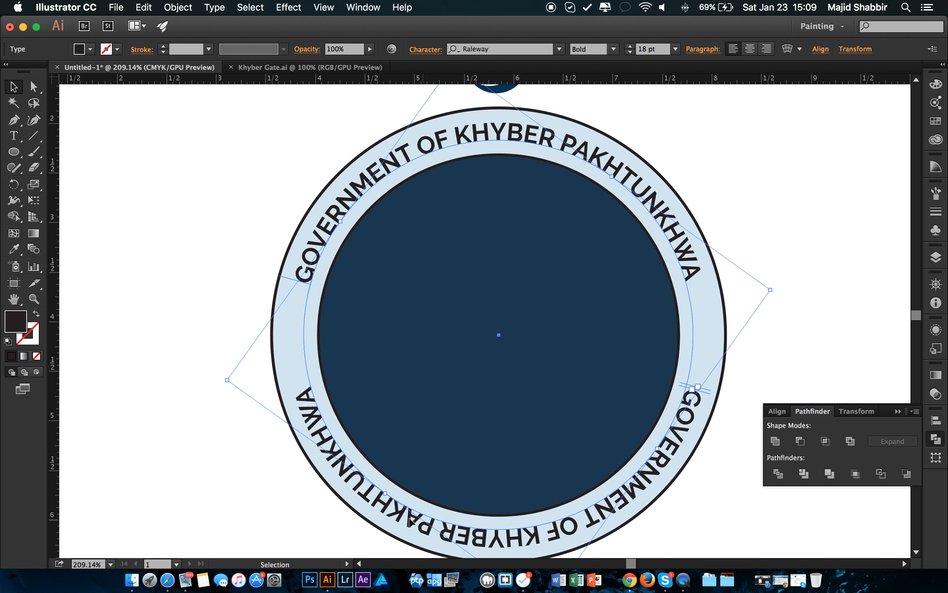
Flip the duplicated curved text to the inner side of its path using Type on a Path Options, with preview on.
key("z")
left_click_drag(672, 423, 662, 325)
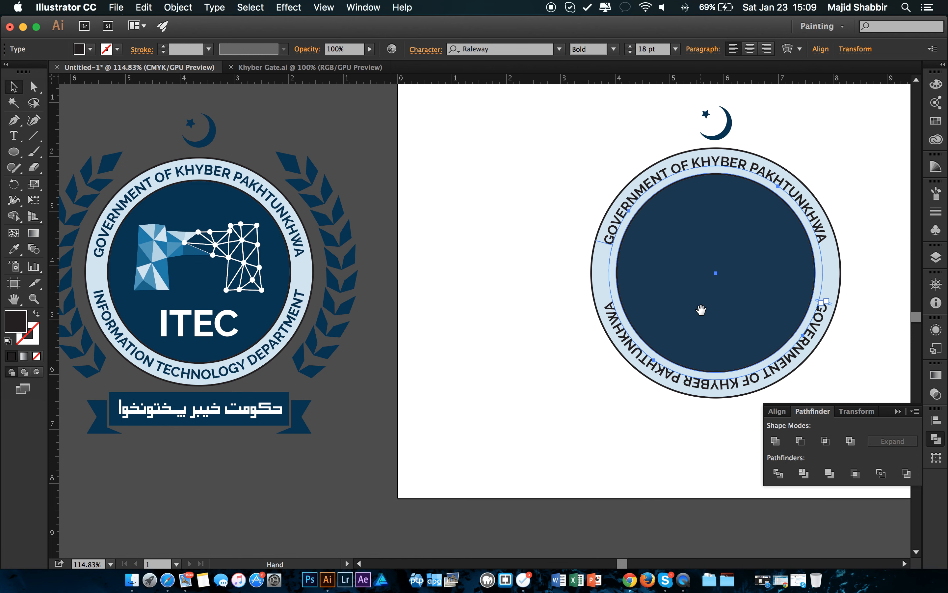
left_click_drag(701, 314, 533, 359)
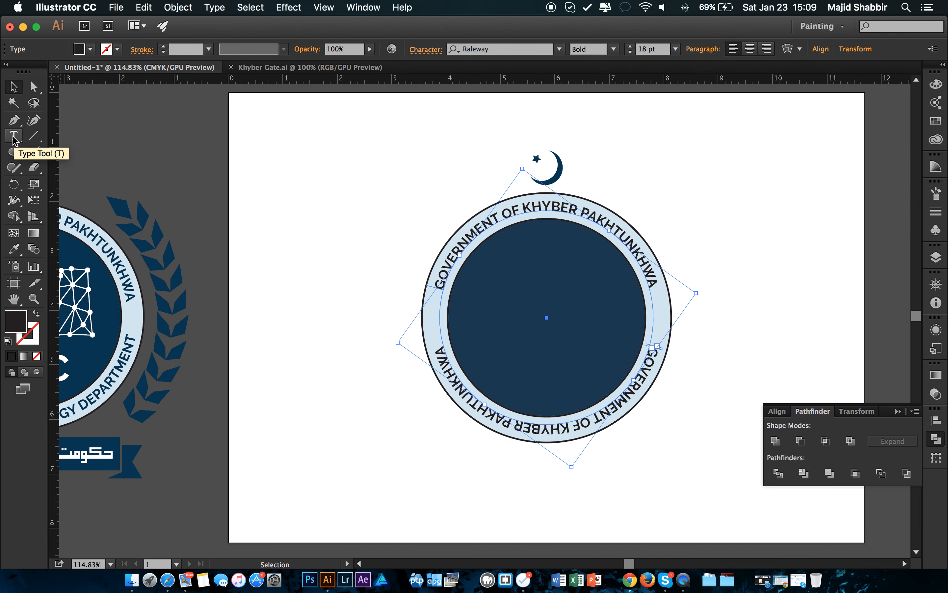
left_click(217, 8)
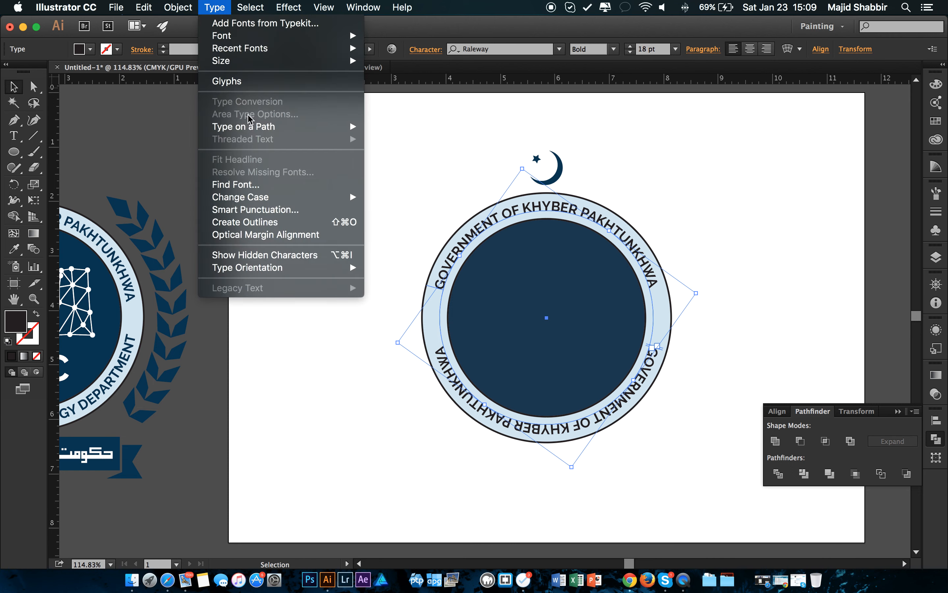
mouse_move(284, 128)
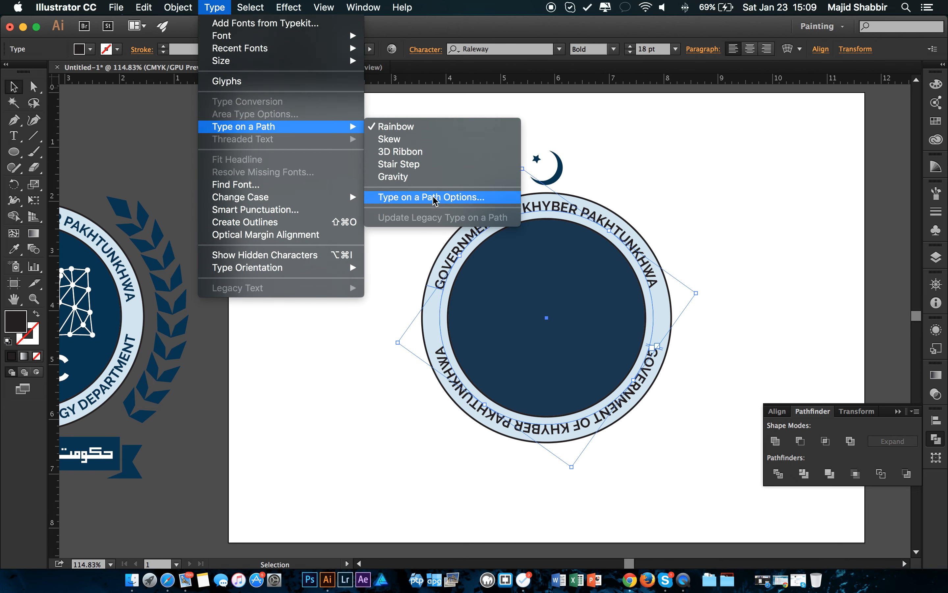
left_click(455, 197)
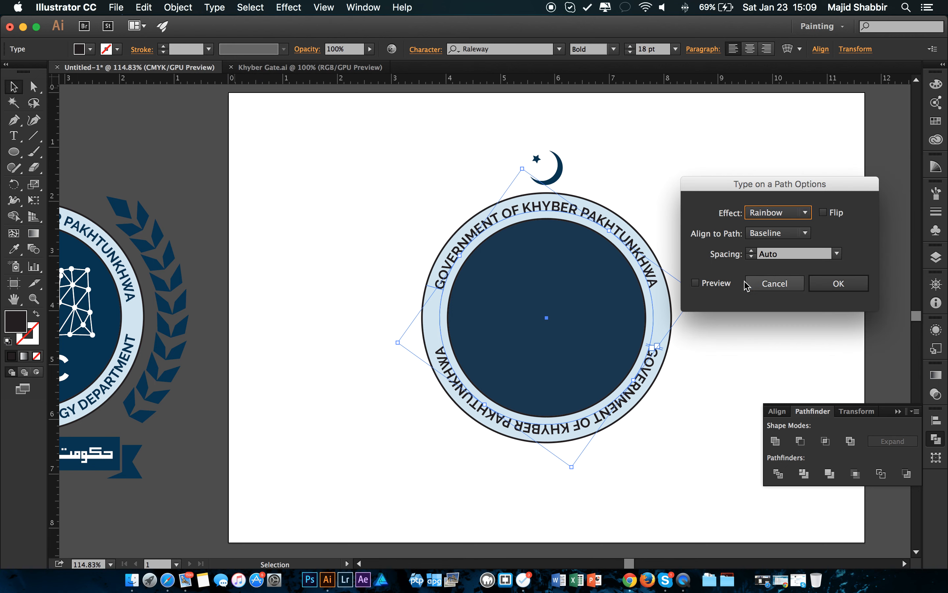
left_click_drag(753, 191, 801, 149)
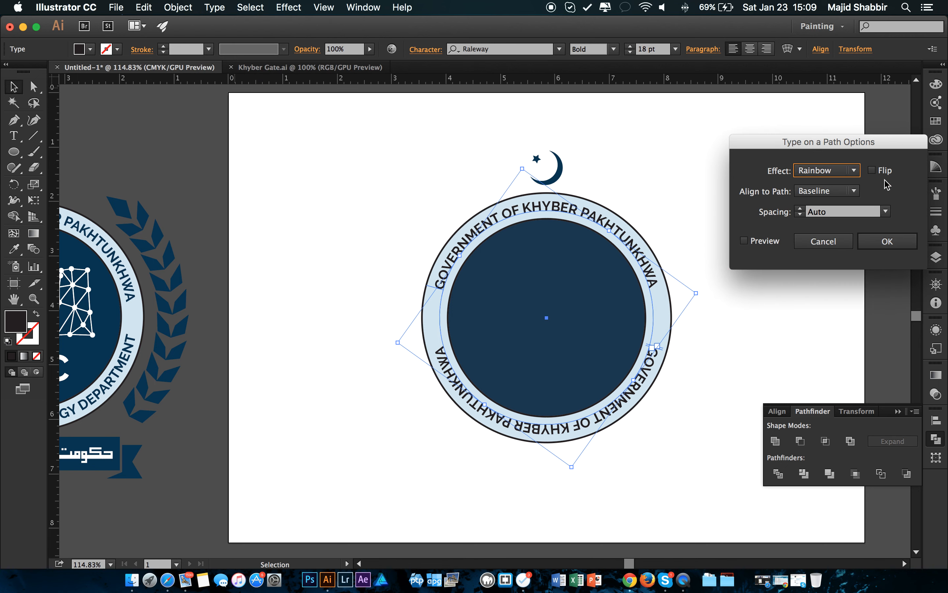
left_click(872, 171)
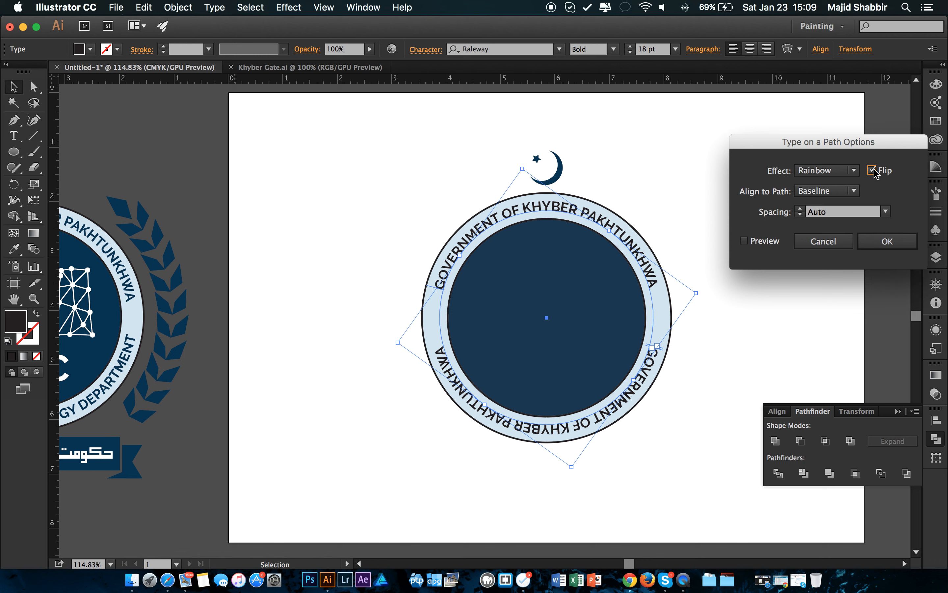
left_click(744, 241)
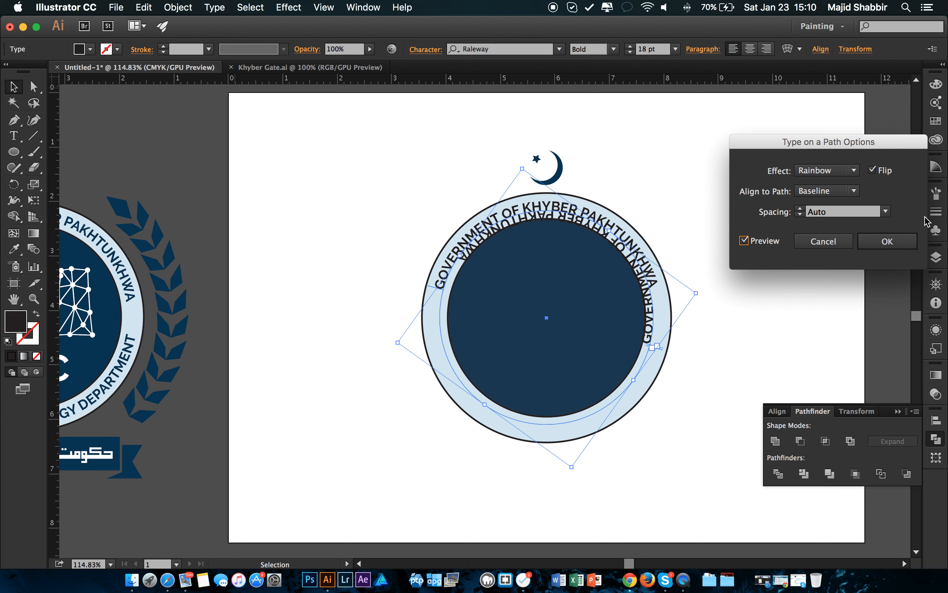
left_click(885, 240)
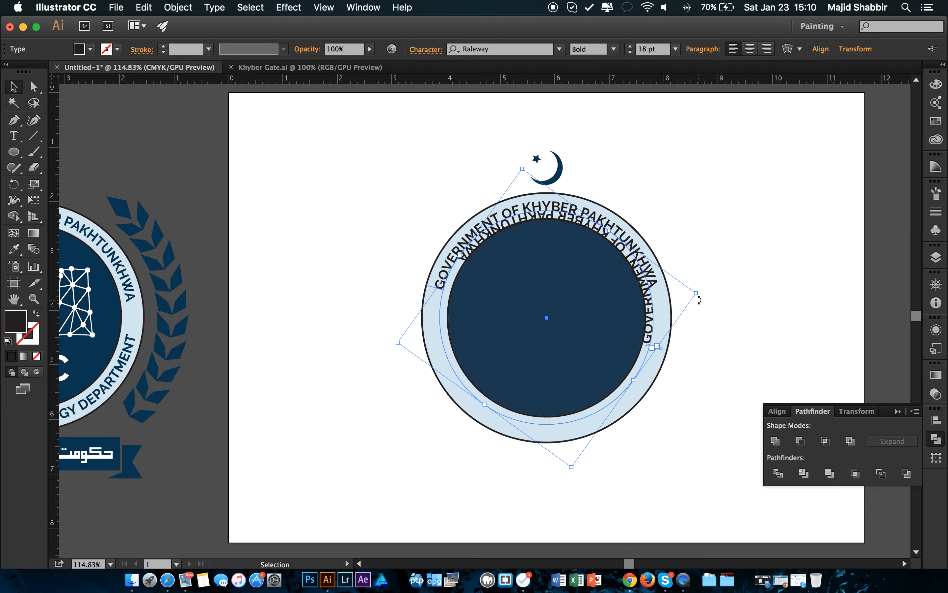
Rotate the flipped text to the bottom of the ring and scale it from its center to about 19.42 pt to fit the band.
left_click_drag(699, 300, 441, 377)
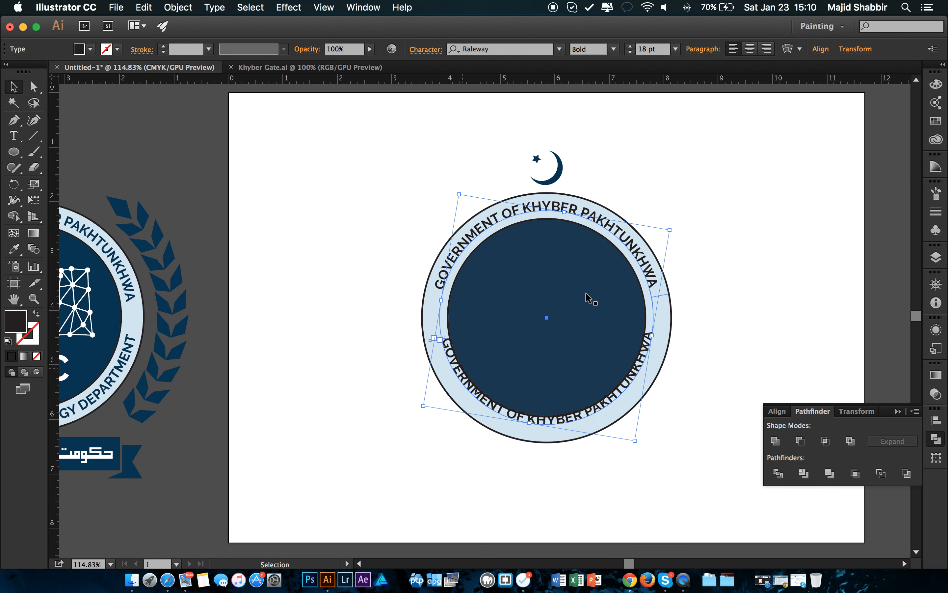
left_click_drag(668, 230, 684, 222)
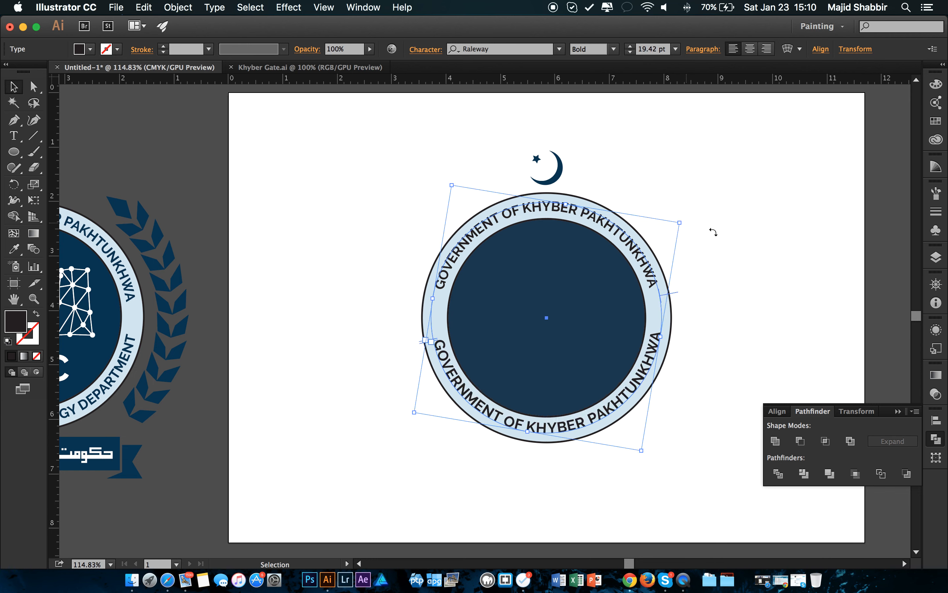
Replace the lower curved text with "INFORMATION TECHNOLOGY DEPARMENT".
key("z")
left_click_drag(671, 284, 735, 263)
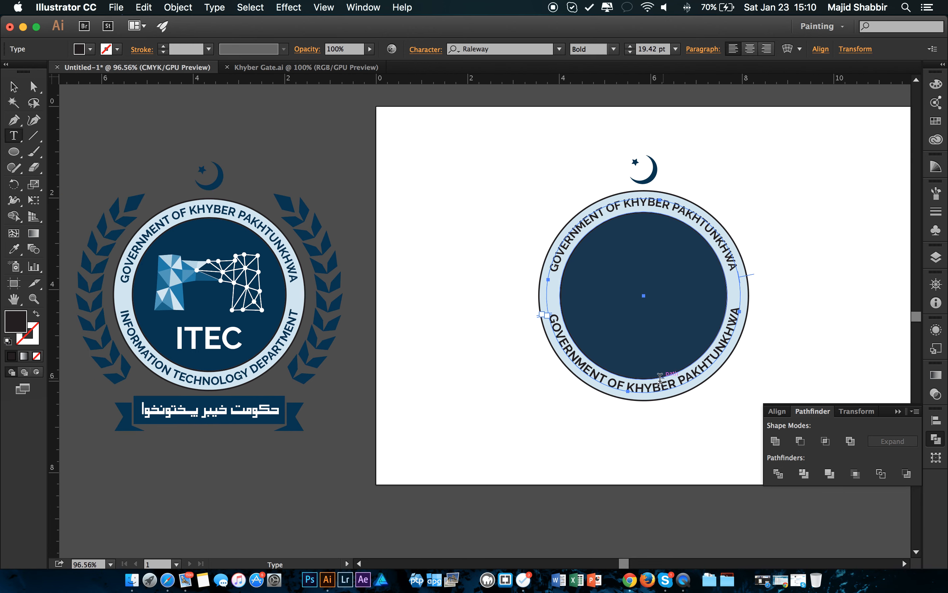
key("t")
key("super+a")
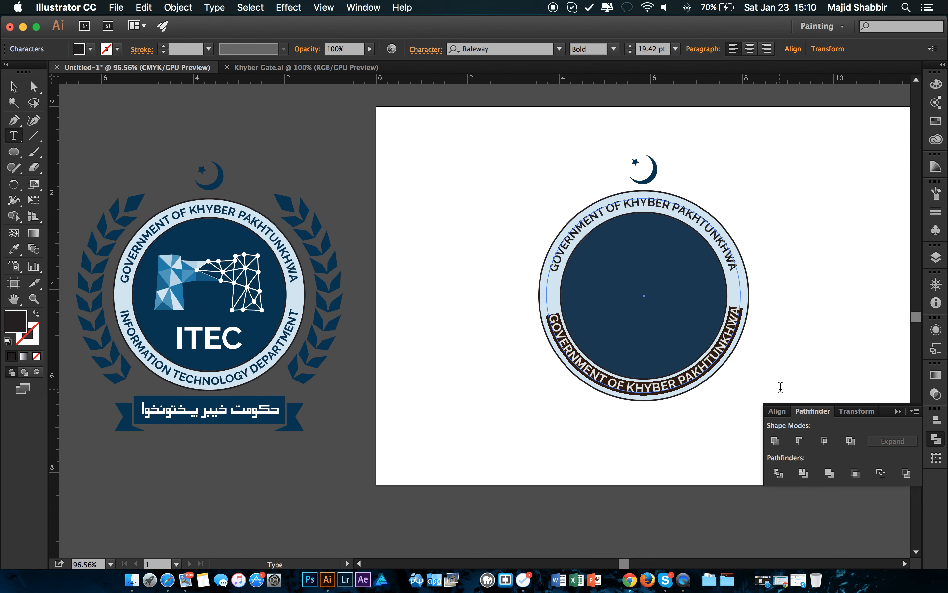
type("INFORMATION")
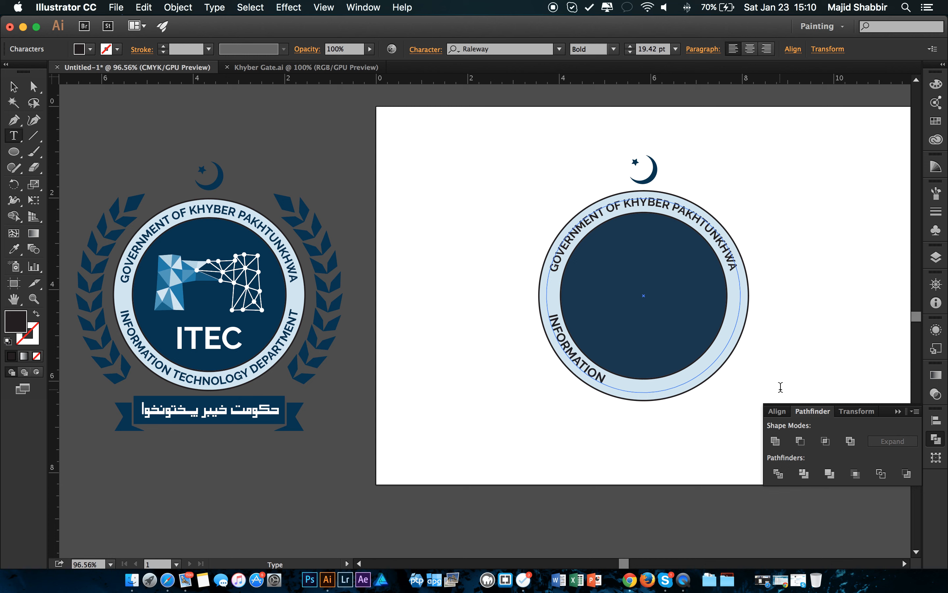
type(" TECHNOLOGY")
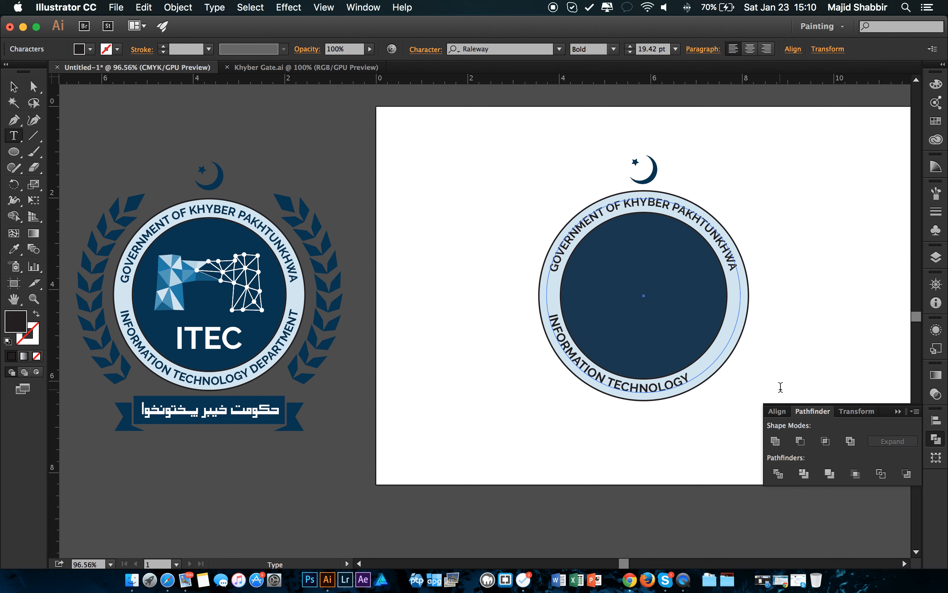
type(" DEPARMENT")
key("Escape")
left_click(817, 265)
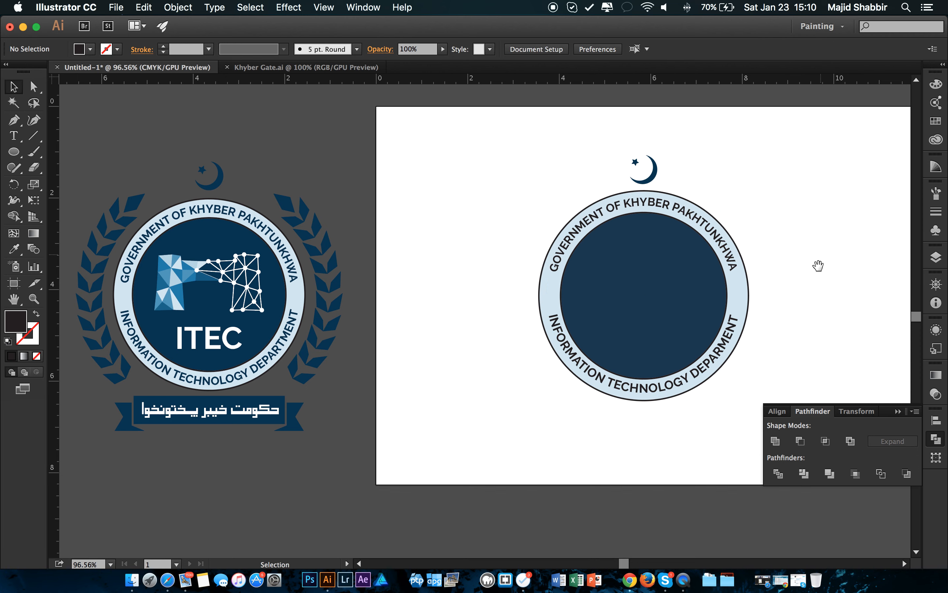
Set the lower curved text's font size to 18 pt.
scroll(779, 265, "right", 5)
left_click(636, 354)
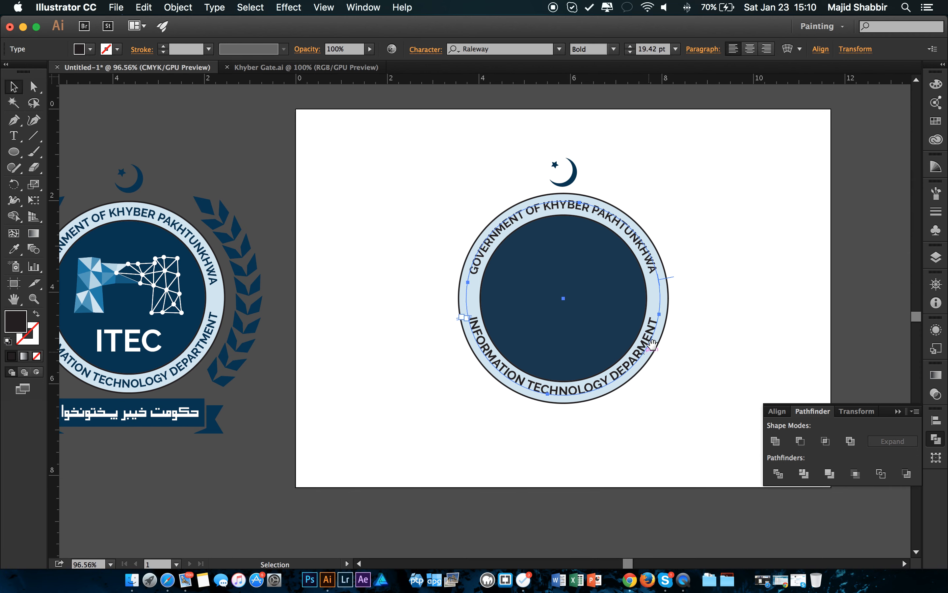
key("z")
left_click_drag(695, 322, 726, 299)
scroll(672, 301, "up", 3)
scroll(672, 300, "right", 1)
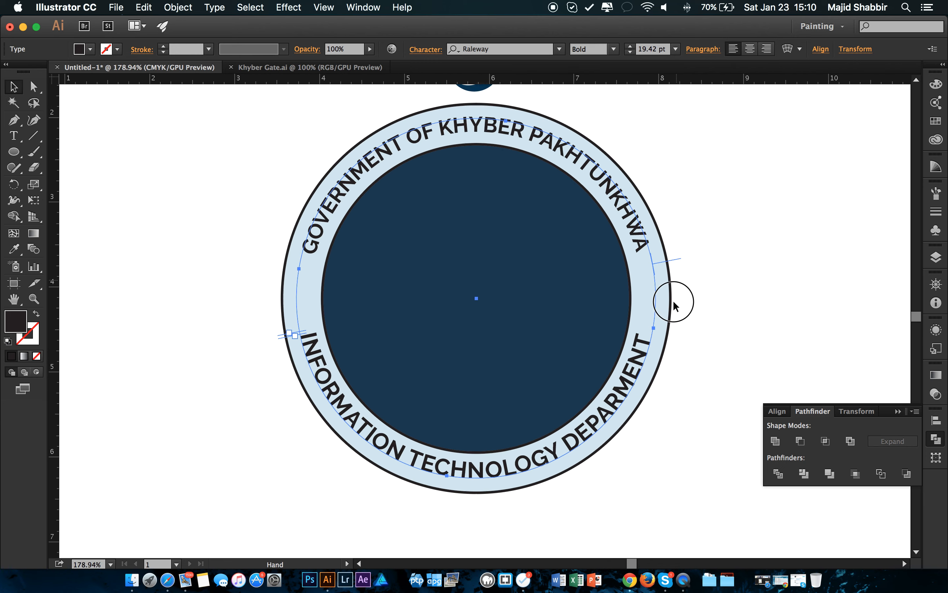
key("v")
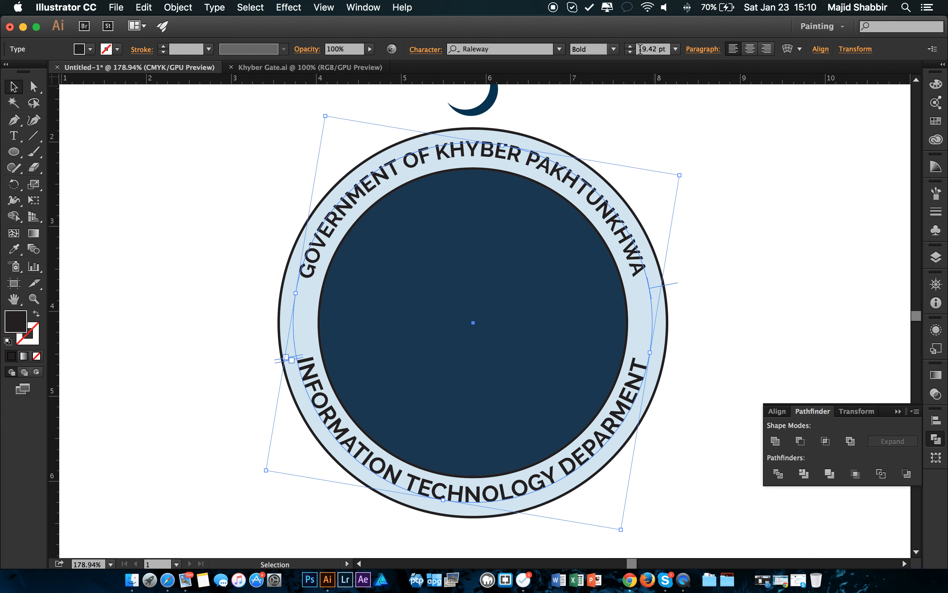
left_click(640, 49)
type("18")
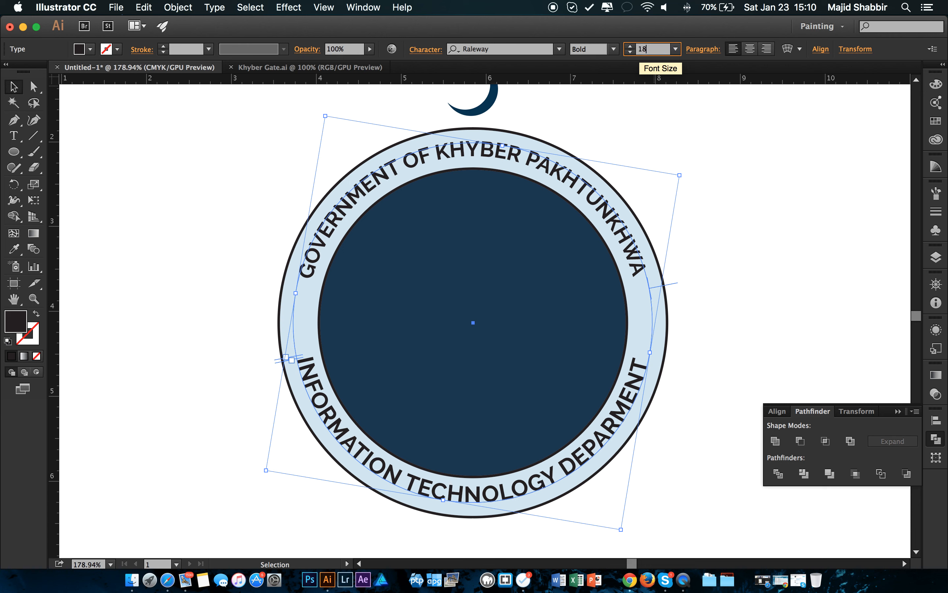
key("Return")
left_click(765, 242)
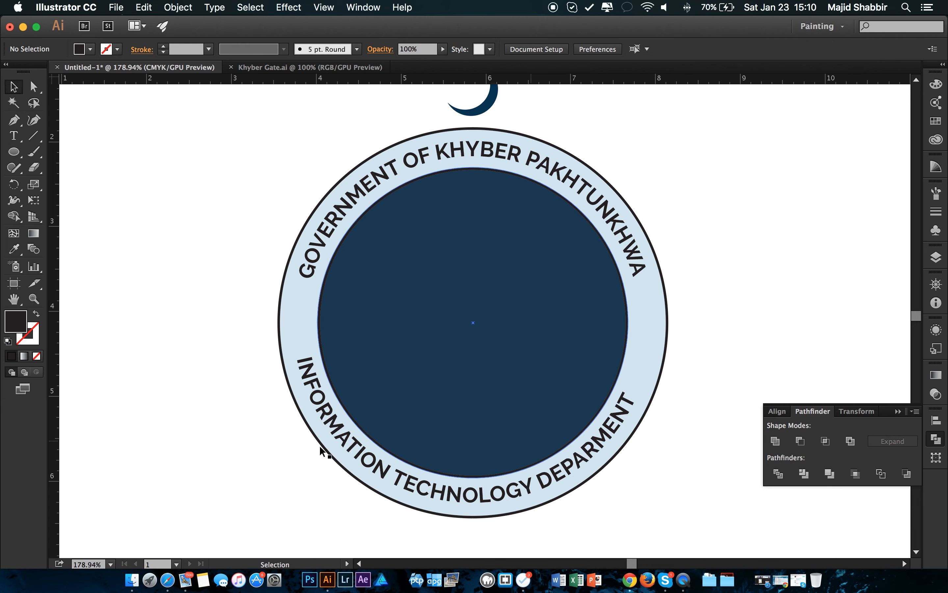
Rotate the lower curved text counter-clockwise around the ring's center to bring it closer to symmetric with the upper text.
left_click(328, 419)
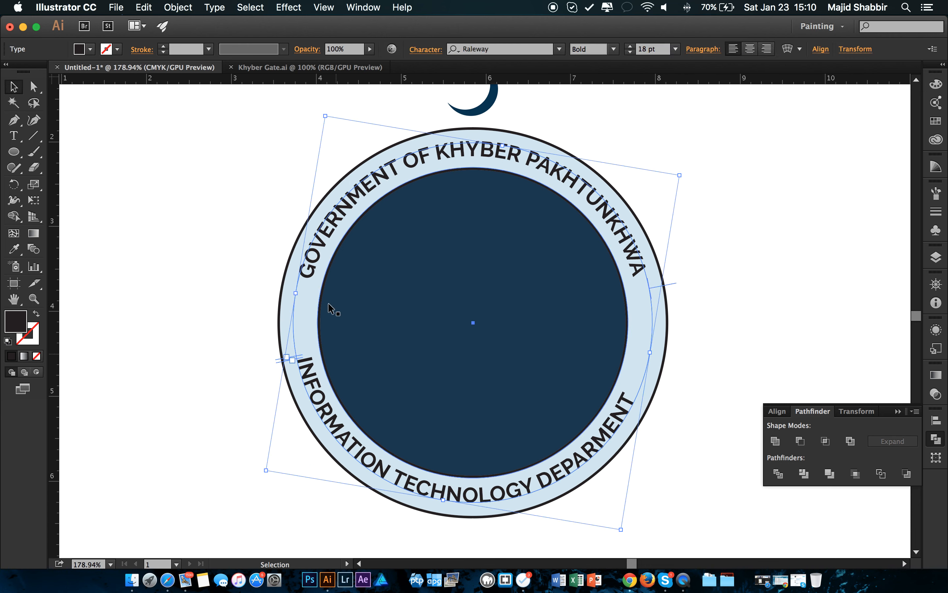
key("super+space")
left_click_drag(304, 257, 543, 253)
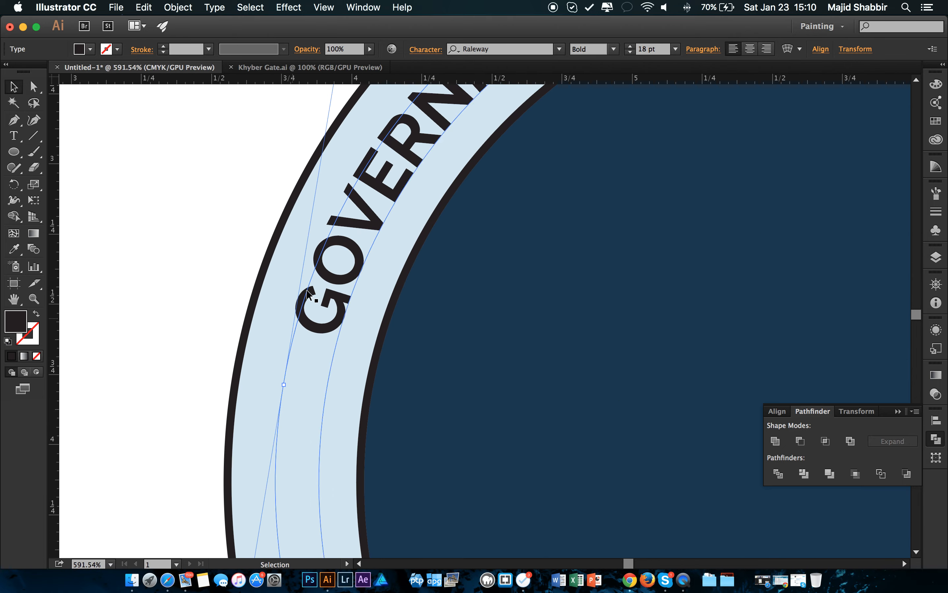
key("super+space")
left_click_drag(377, 304, 188, 307)
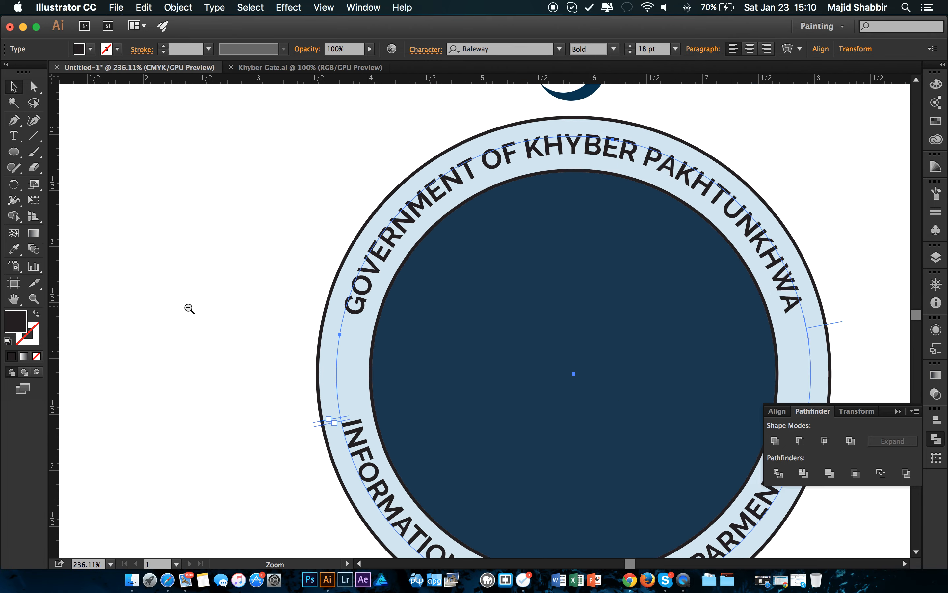
left_click_drag(442, 308, 374, 308)
key("space")
left_click_drag(525, 317, 493, 314)
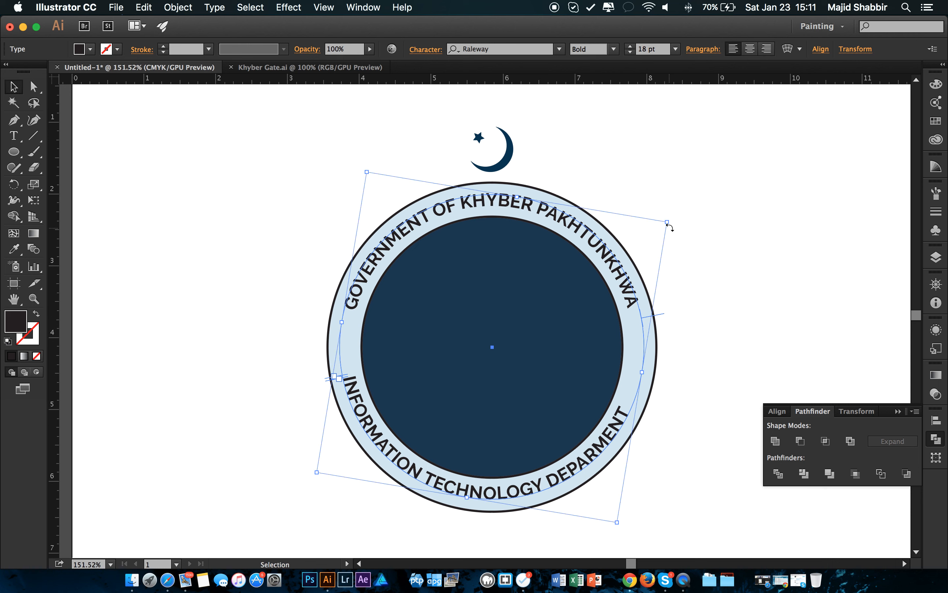
left_click_drag(670, 227, 652, 195)
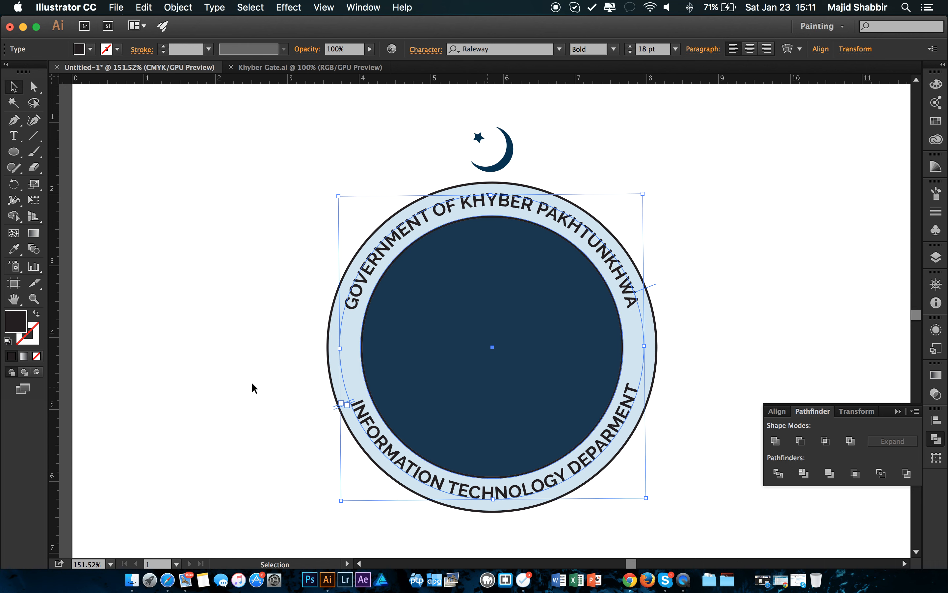
left_click(737, 265)
Place horizontal guides at the ends of the curved texts, rotate the lower text slightly clockwise to level its ends, and hide the guides.
left_click_drag(618, 82, 629, 392)
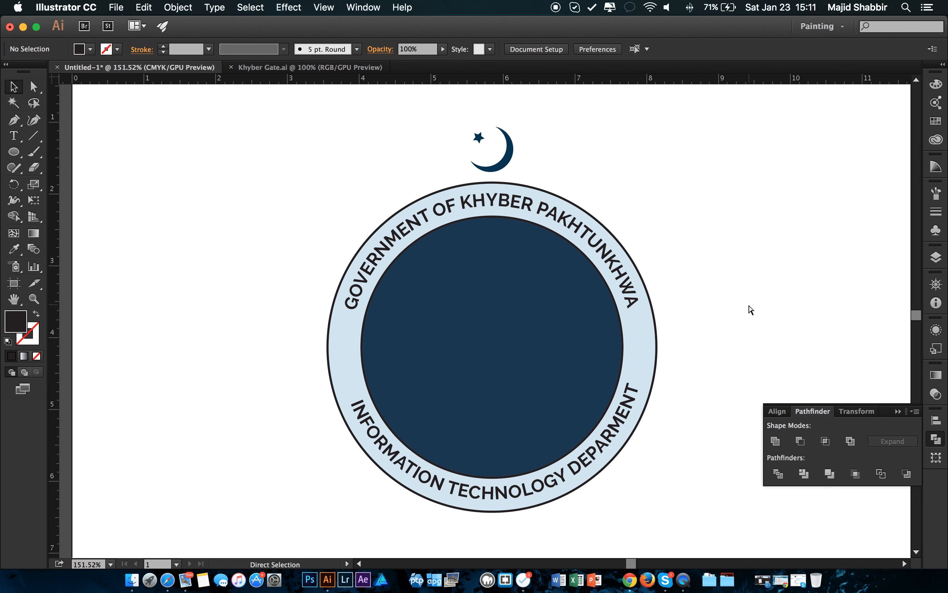
key("super+semicolon")
left_click(616, 423)
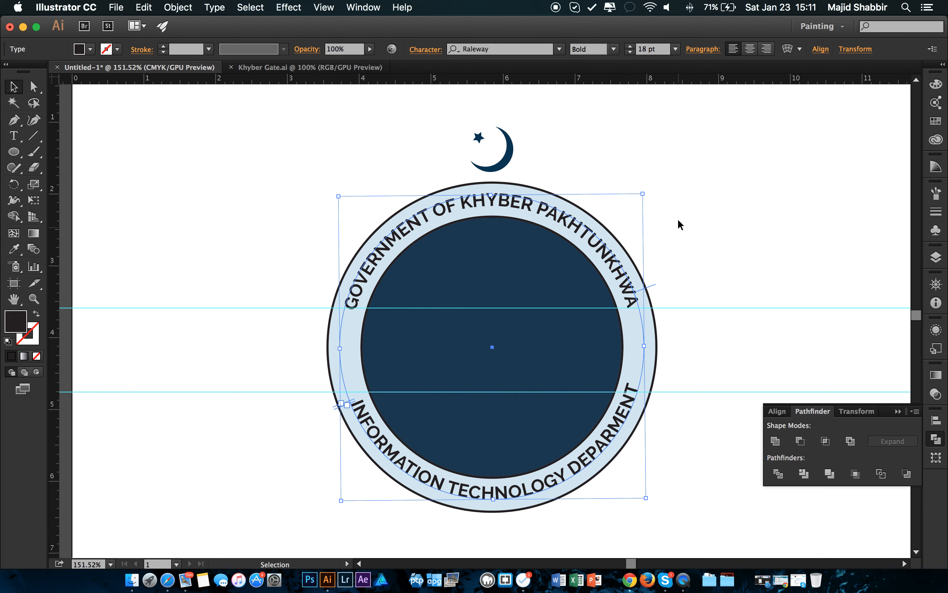
left_click_drag(647, 199, 655, 202)
left_click(693, 203)
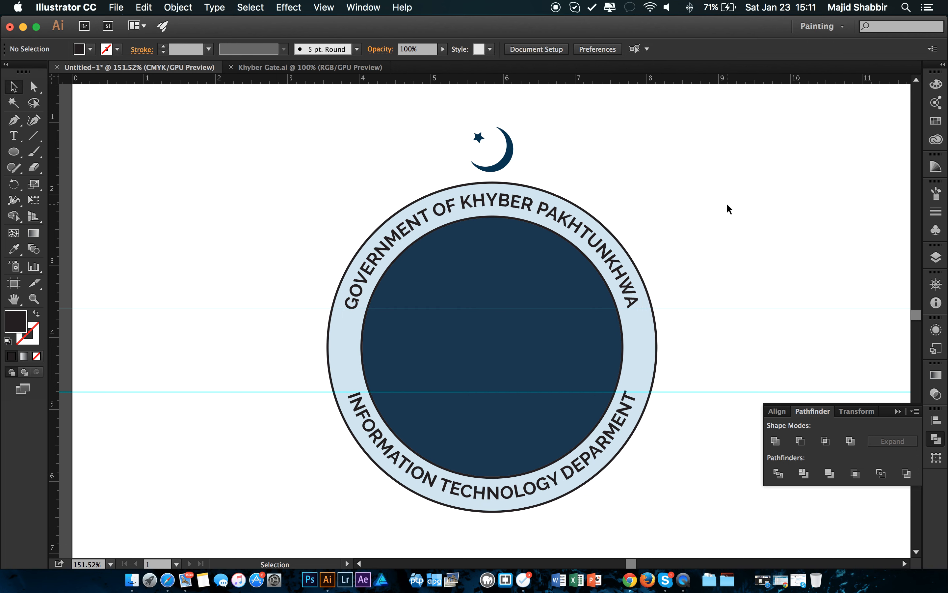
key("super+semicolon")
left_click(706, 200, "super")
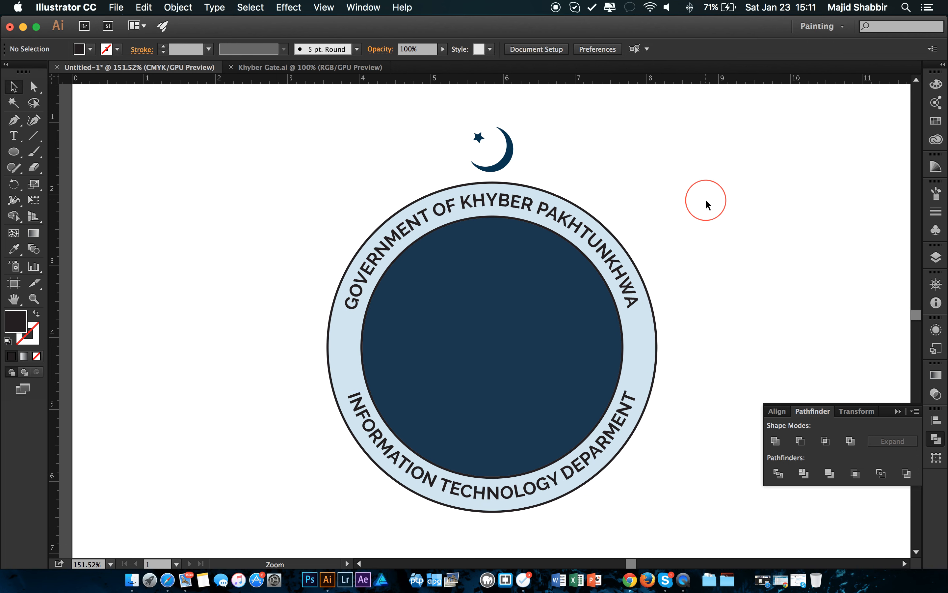
left_click_drag(706, 200, 582, 200)
left_click_drag(503, 212, 530, 215)
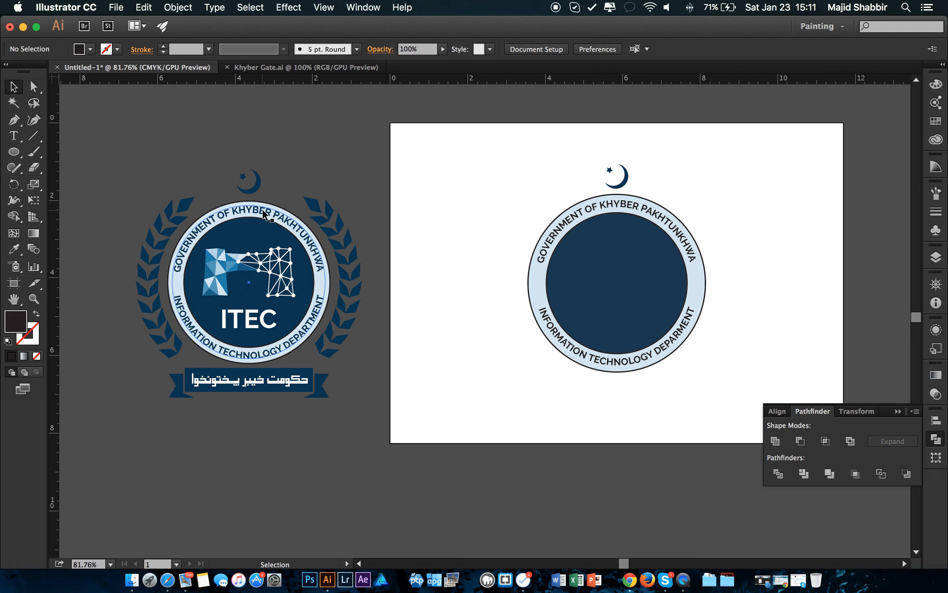
key("t")
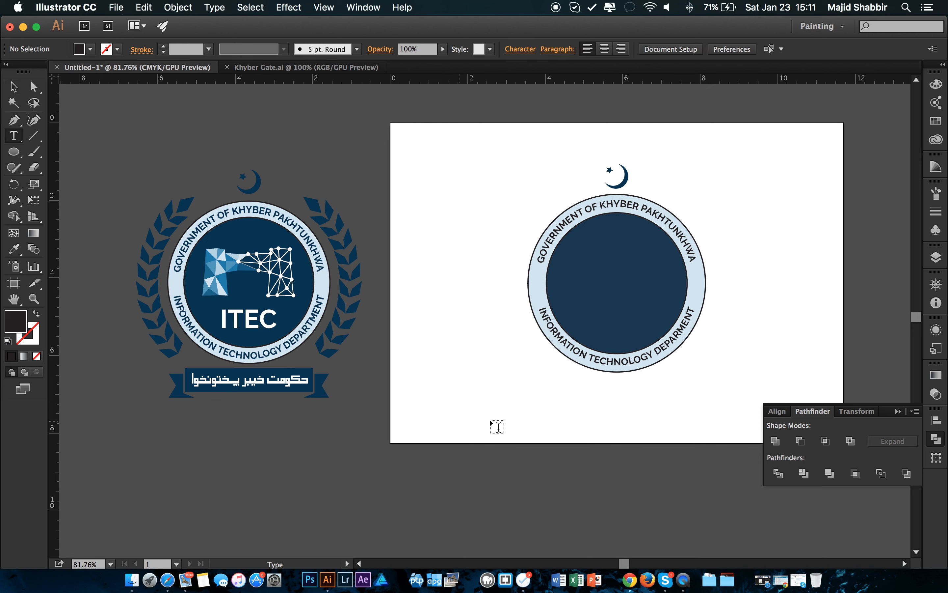
left_click(463, 392)
key("Escape")
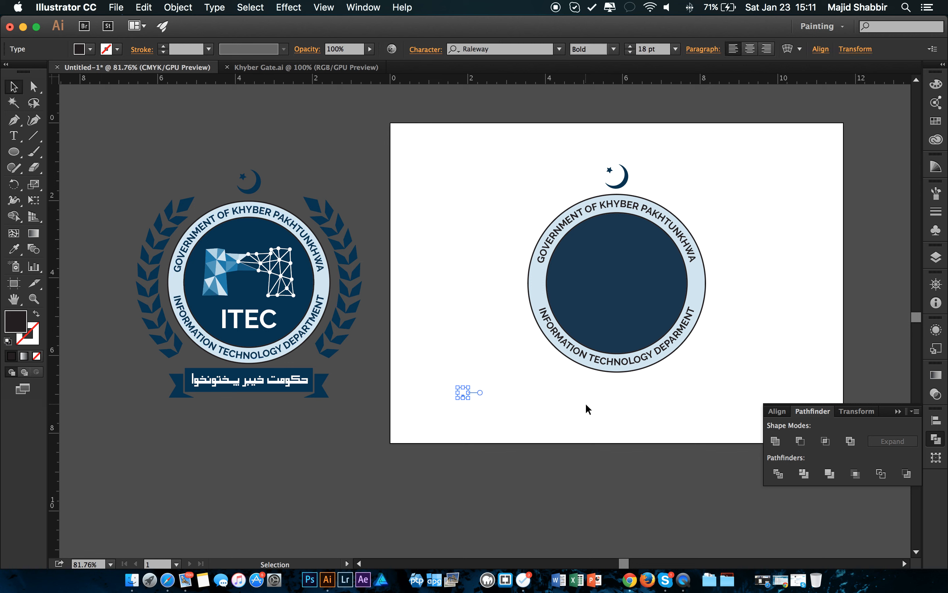
left_click(587, 407)
Add the text "ITEC" on the empty artboard area below the ring and scale it up to about 54.52 pt.
left_click(14, 140)
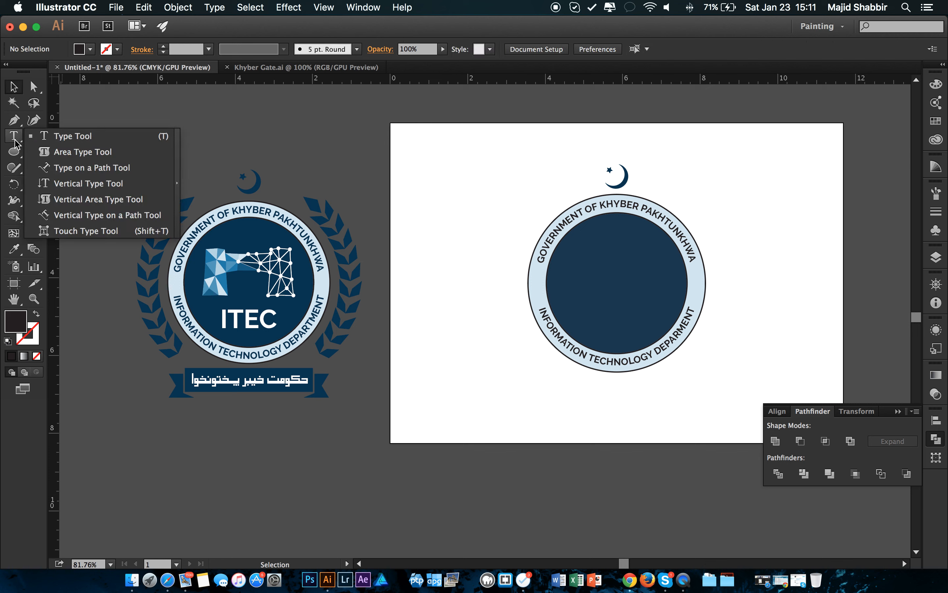
left_click(84, 137)
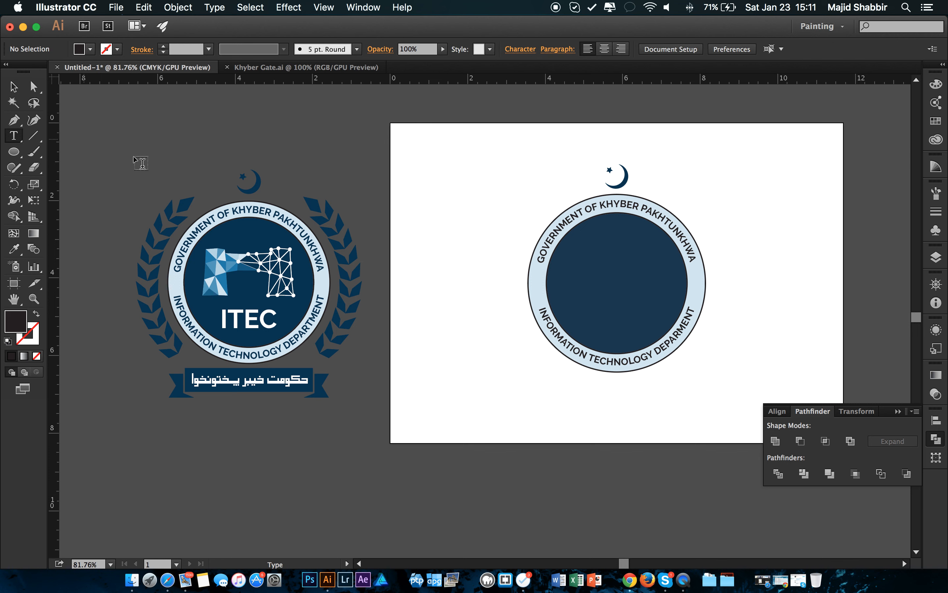
left_click(418, 383)
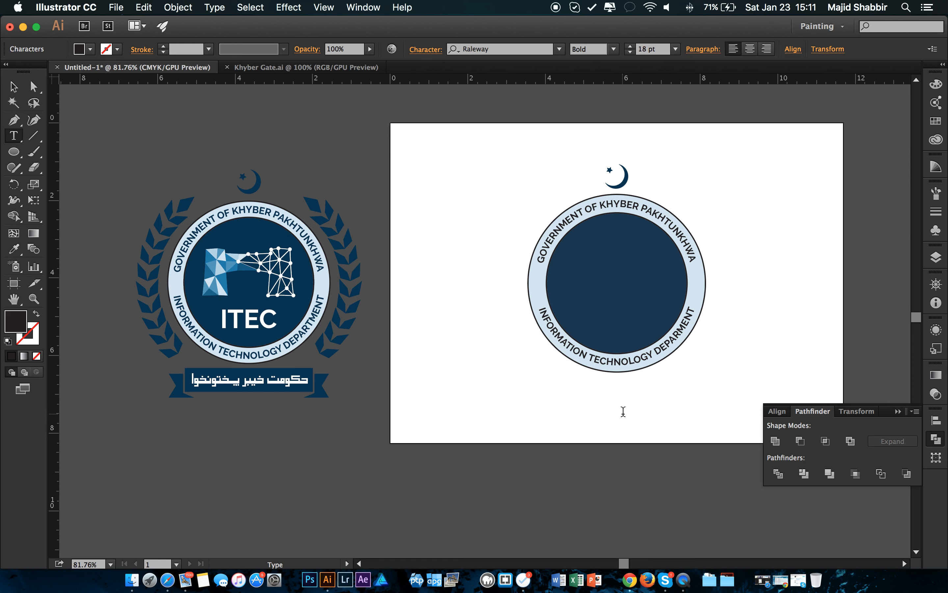
type("ITEC")
key("Escape")
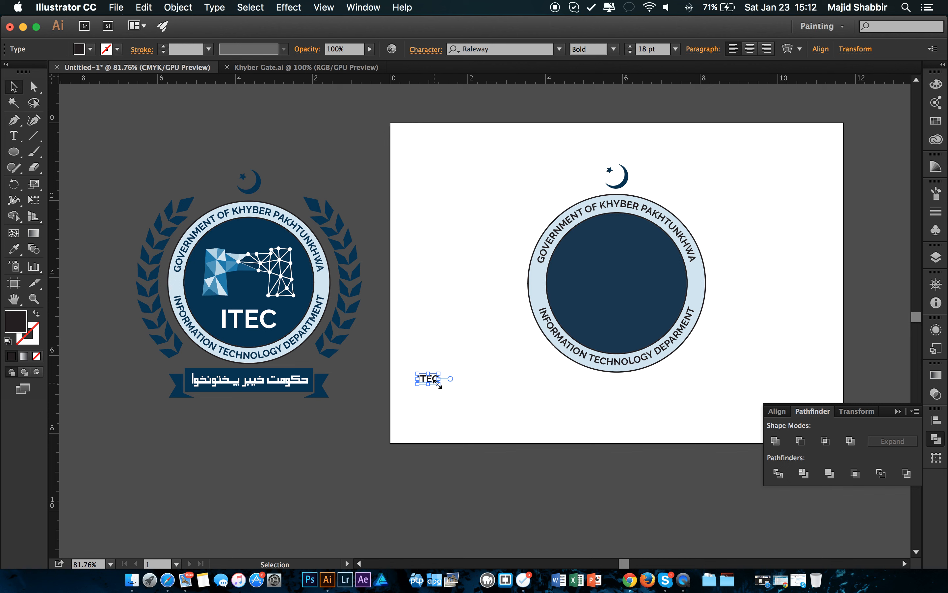
left_click_drag(439, 385, 481, 407)
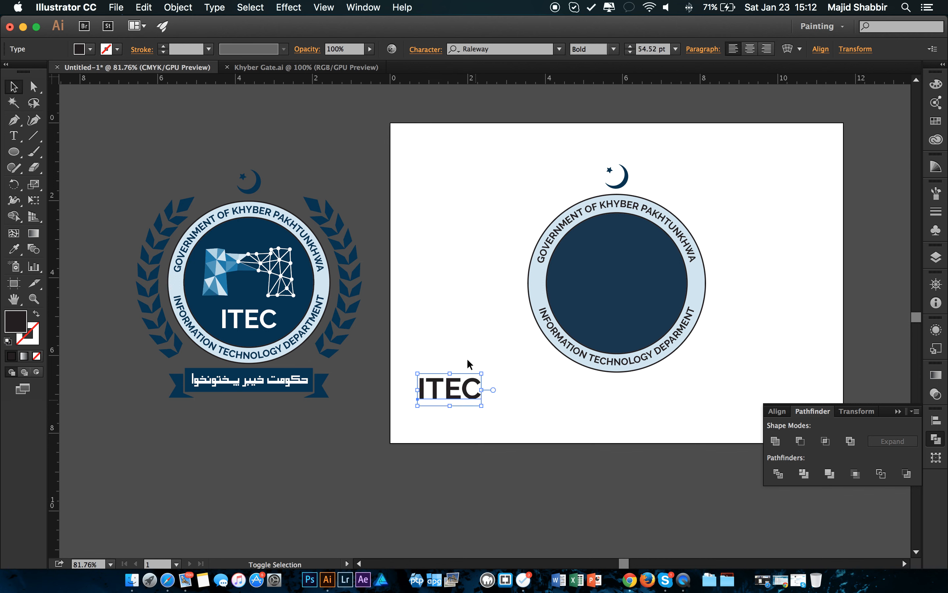
Set the ITEC text's weight to ExtraBold and move it into the lower part of the navy circle.
left_click(613, 49)
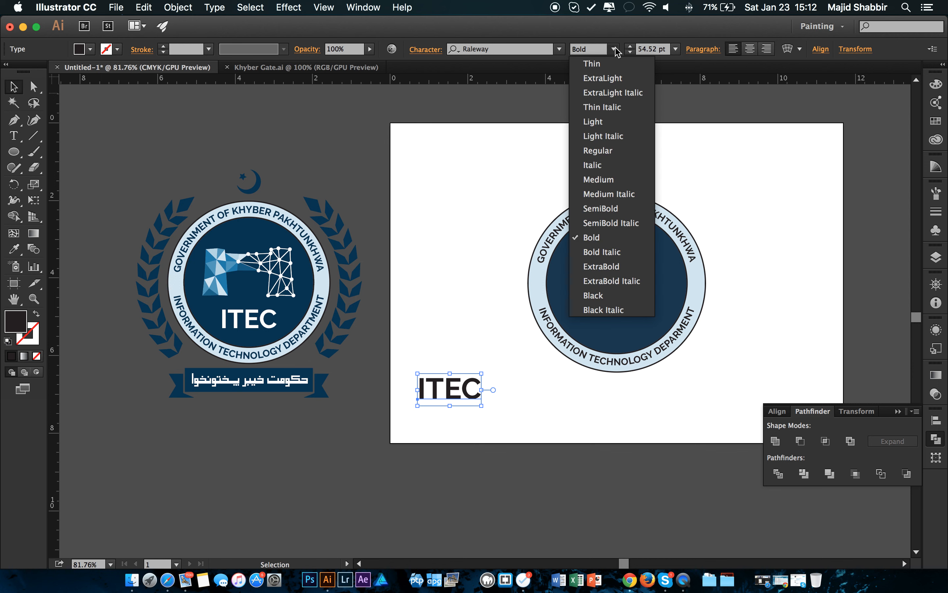
left_click(608, 266)
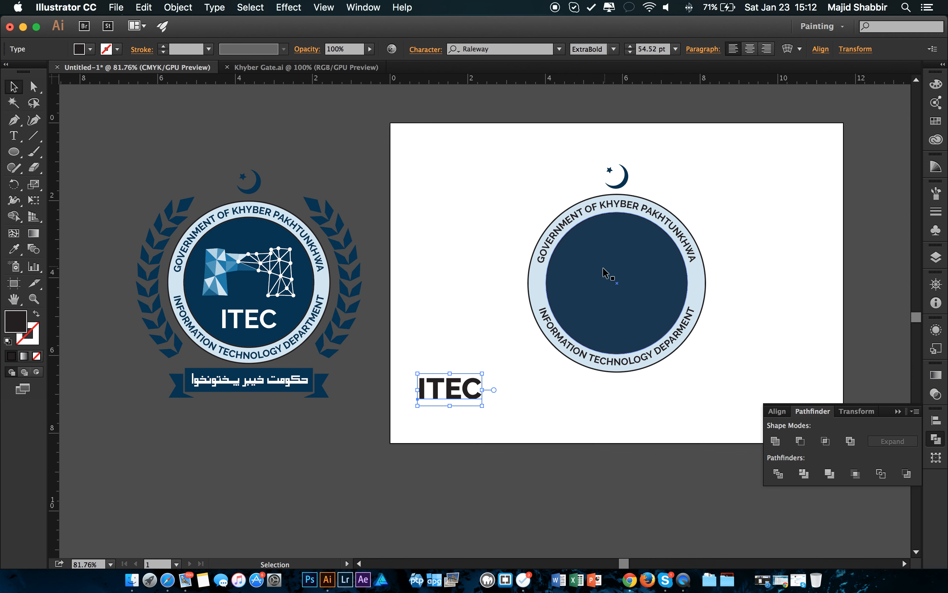
left_click(455, 264)
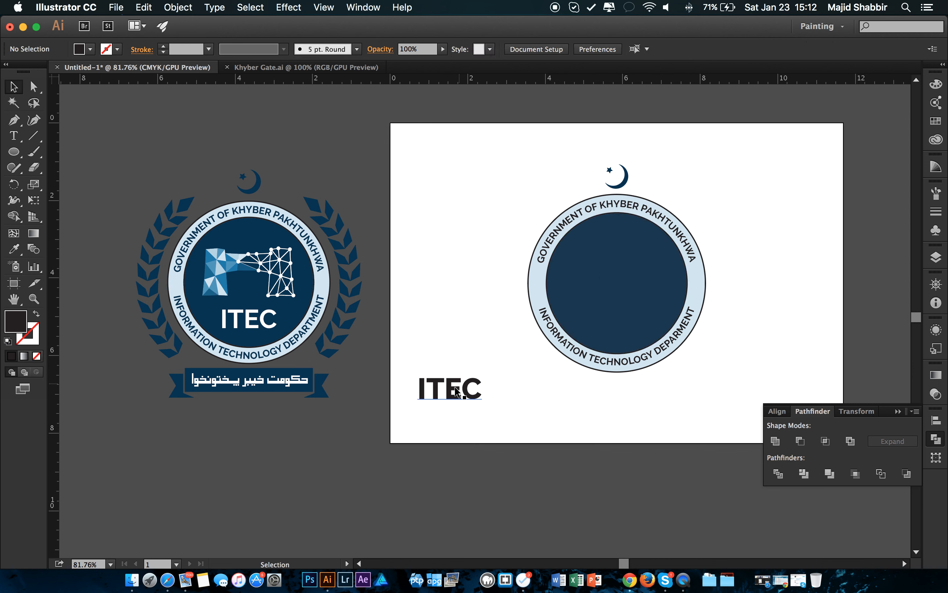
left_click_drag(466, 388, 623, 326)
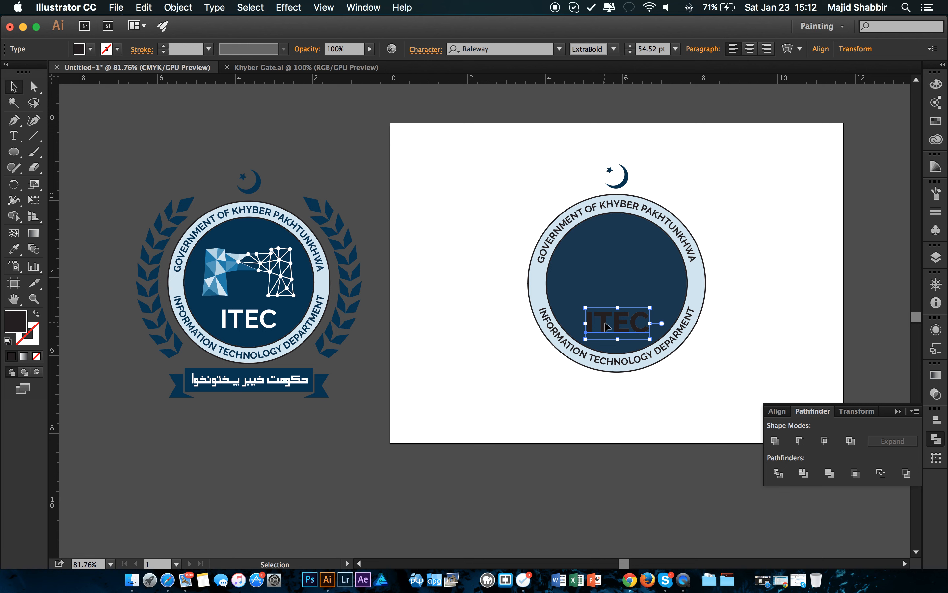
Try filling the ITEC text with white (ffffff) through the Color Picker, and undo the fill.
double_click(13, 324)
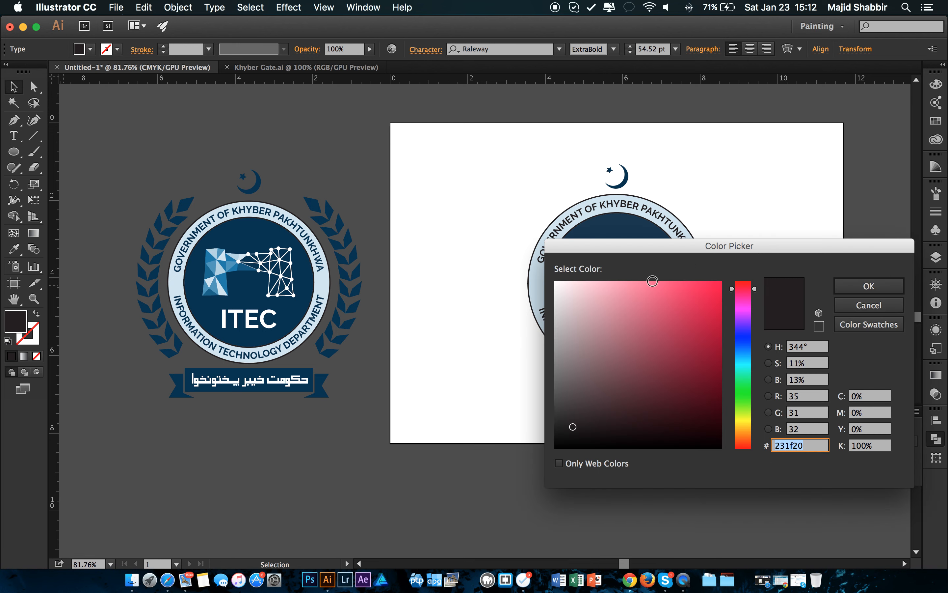
left_click_drag(604, 313, 555, 281)
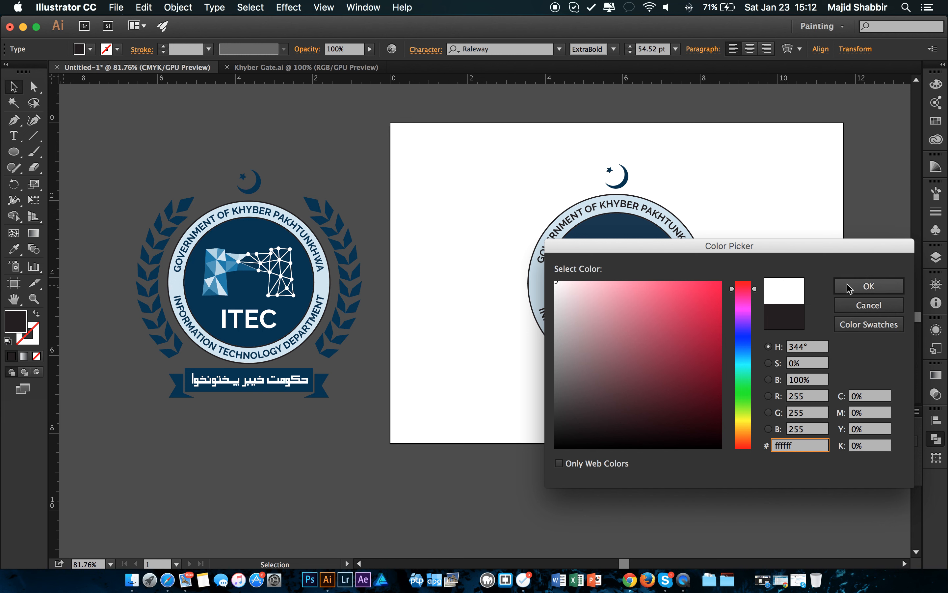
left_click(869, 285)
left_click(748, 237)
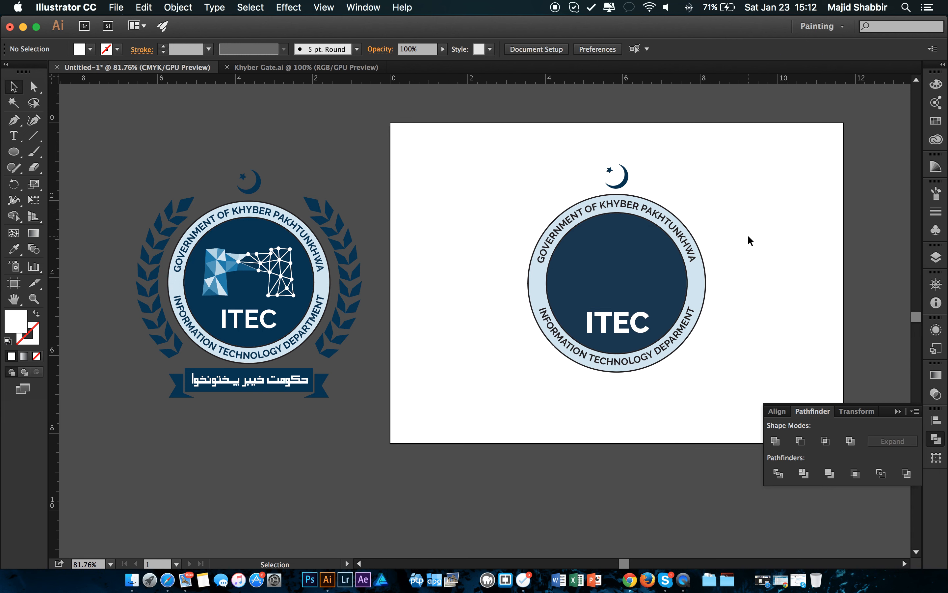
key("super+z")
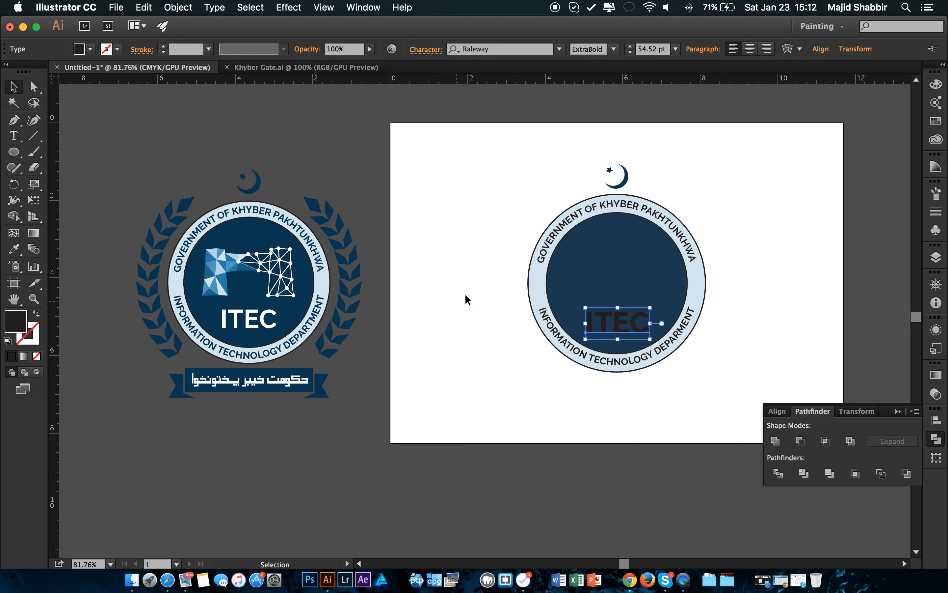
Try recoloring the ITEC text by sampling the artboard's white with the Eyedropper, and undo it.
left_click(15, 248)
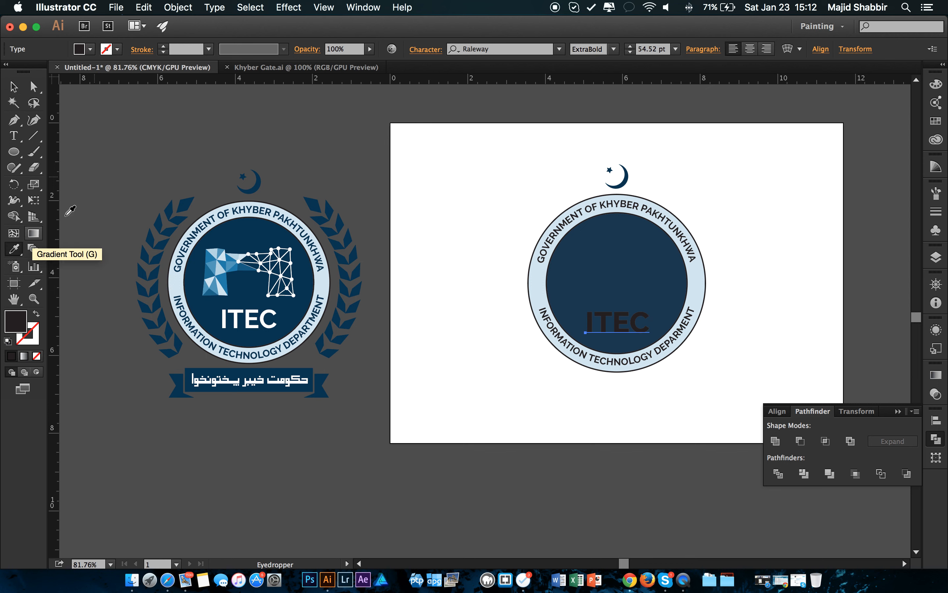
left_click(451, 222)
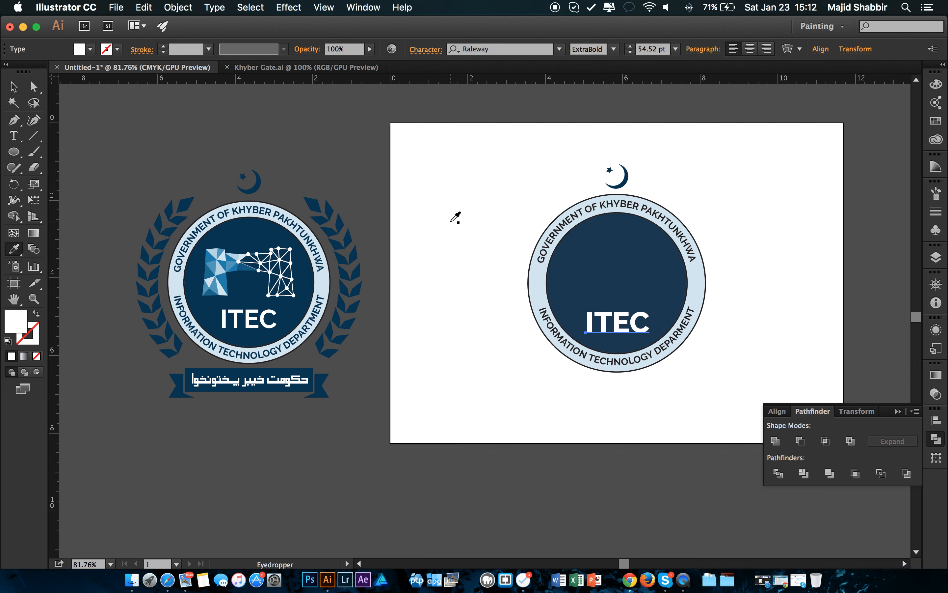
key("super+z")
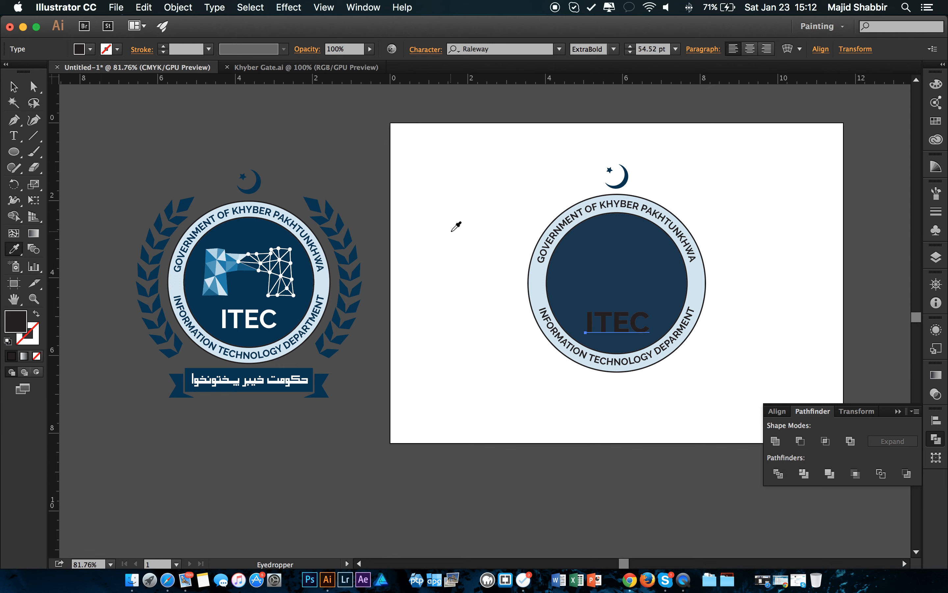
key("v")
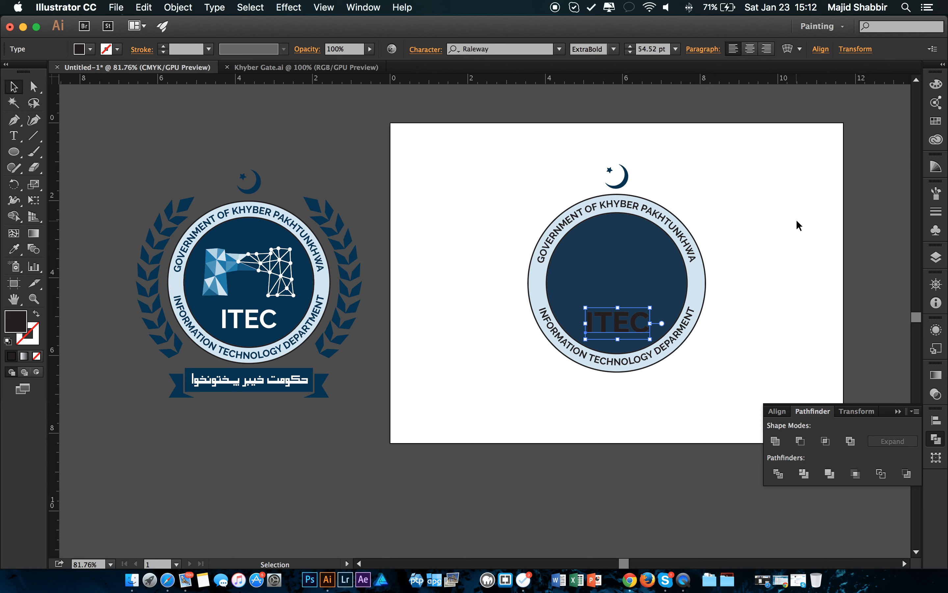
Fill the ITEC text with the artboard's white using the Eyedropper and set its weight to Bold.
key("i")
left_click(772, 222)
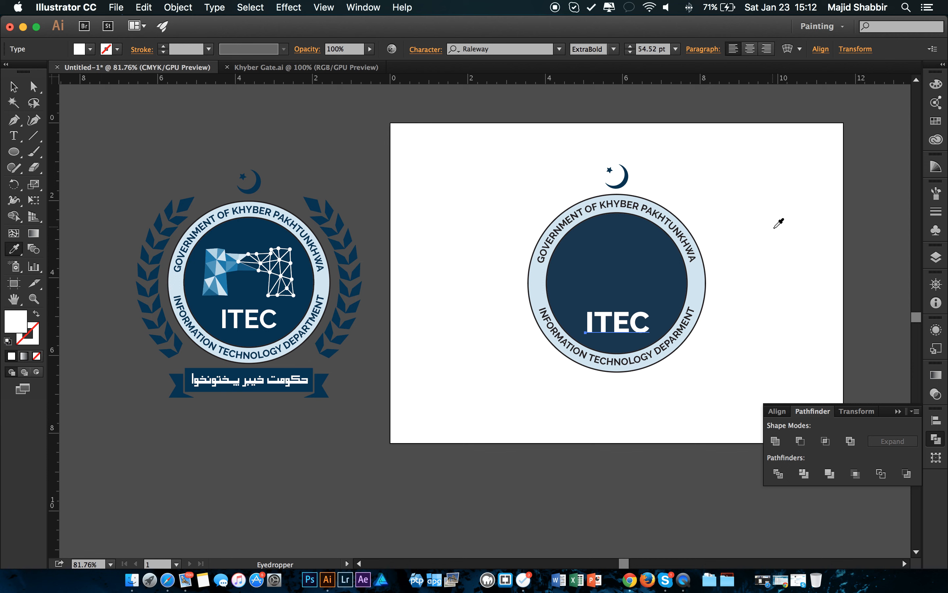
key("v")
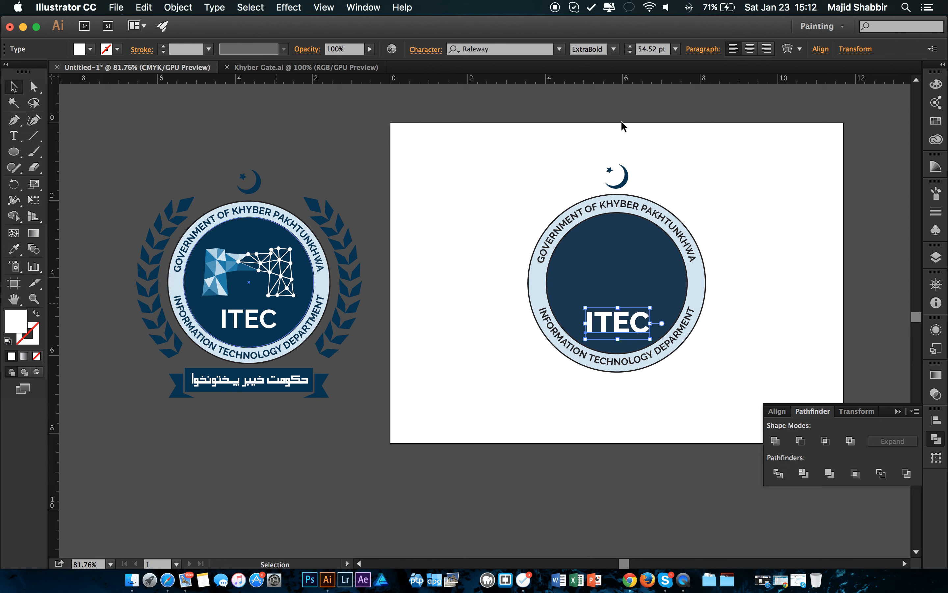
left_click(613, 48)
left_click(616, 237)
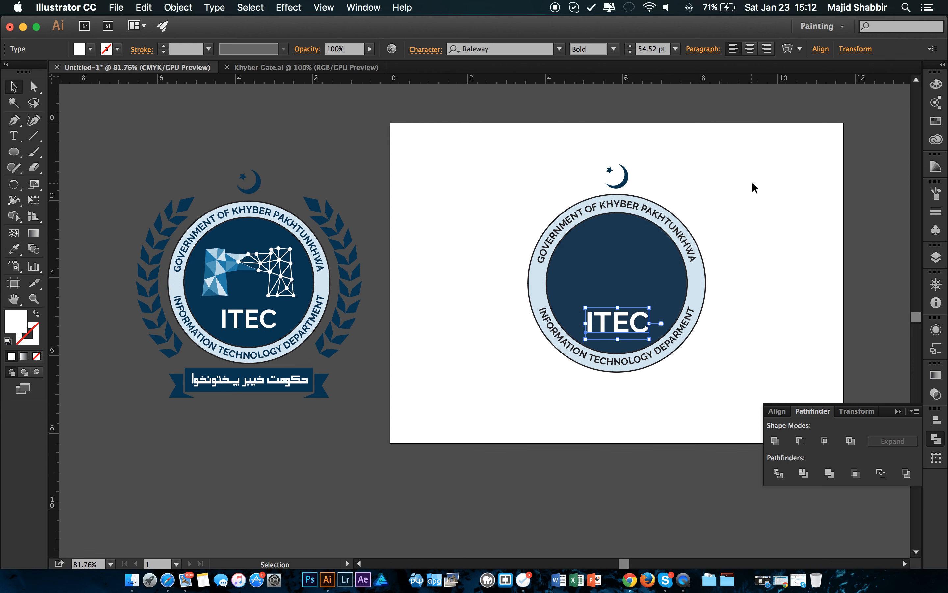
left_click(763, 177)
Set the font size of the ITEC text in the new emblem to 48.62 pt to match the reference emblem's text.
left_click(242, 324)
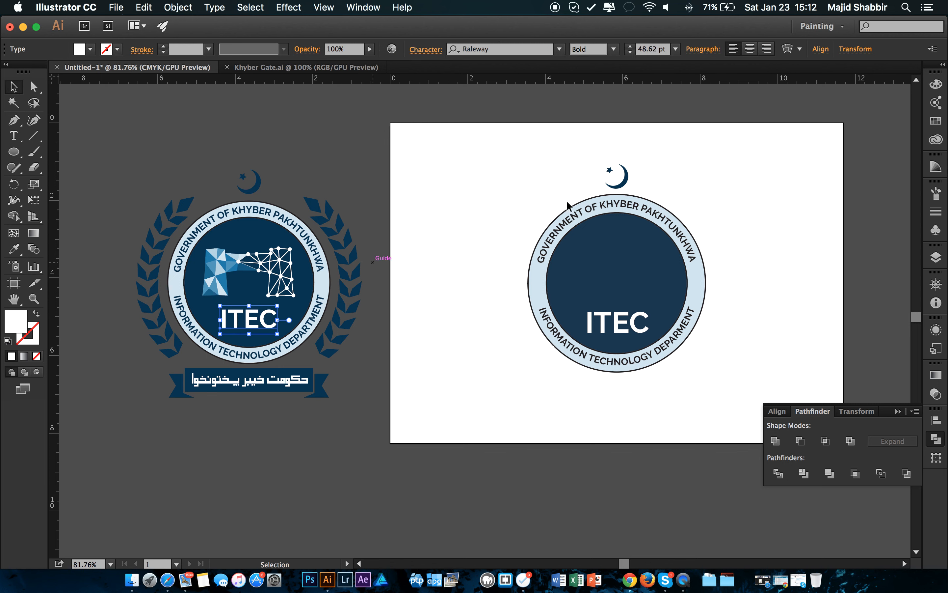
left_click(625, 327)
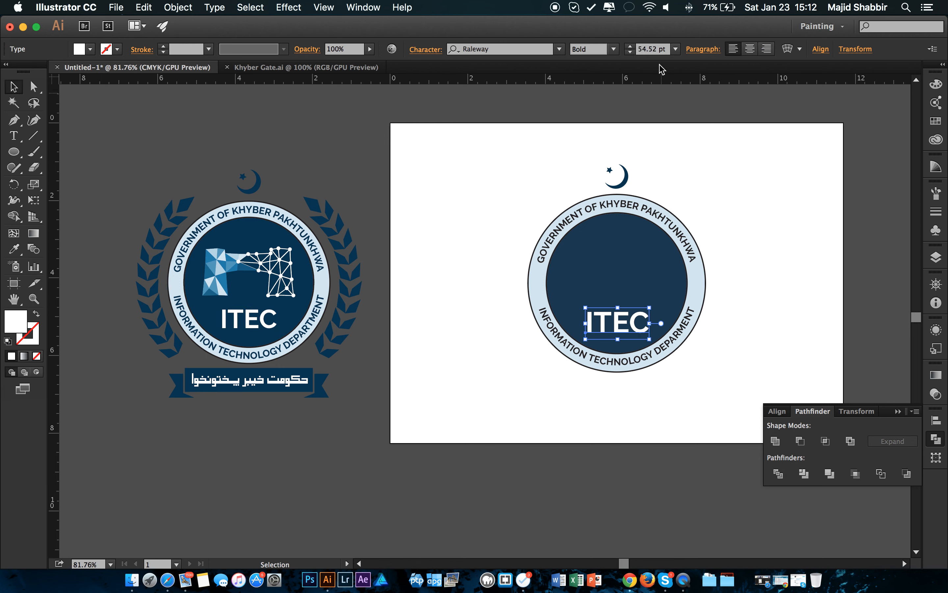
left_click(667, 49)
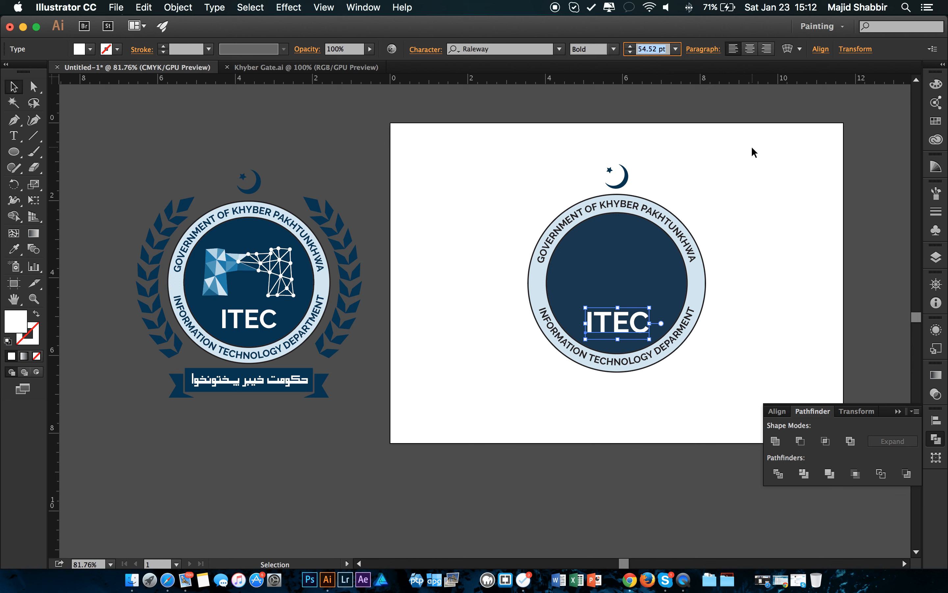
type("48.62")
key("Return")
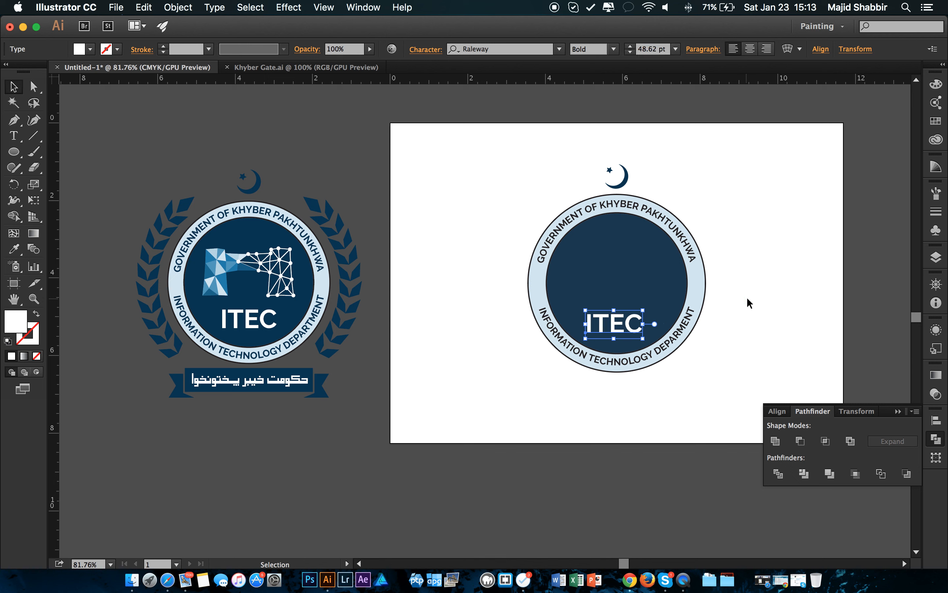
Align the ITEC text, circles and ring lettering of the new emblem on their horizontal centers.
left_click_drag(746, 298, 505, 387)
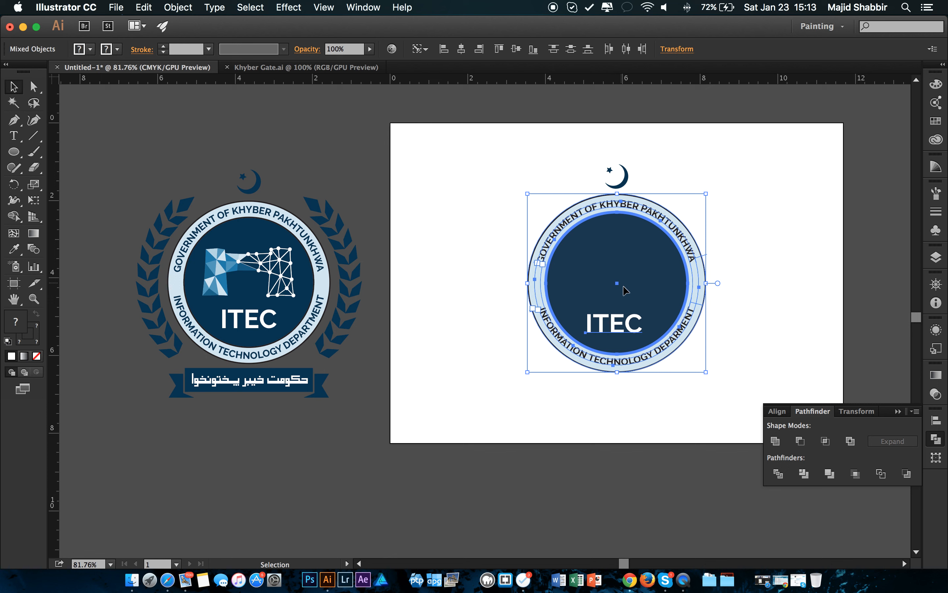
left_click(460, 50)
left_click(767, 216)
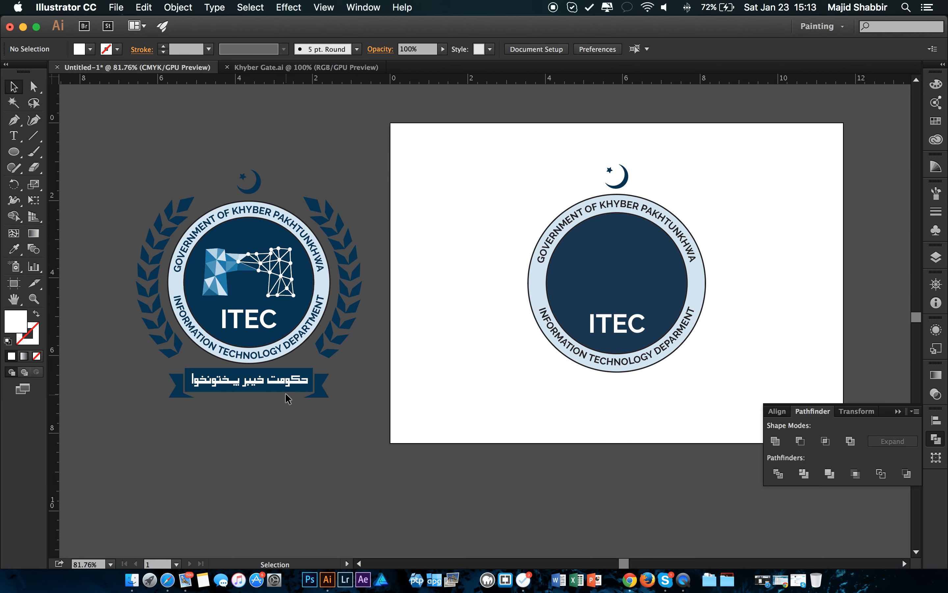
Draw a white rectangle about 3.3 in by 0.61 in that exactly covers the reference emblem's banner.
key("space")
left_click_drag(392, 373, 457, 305)
key("super+space")
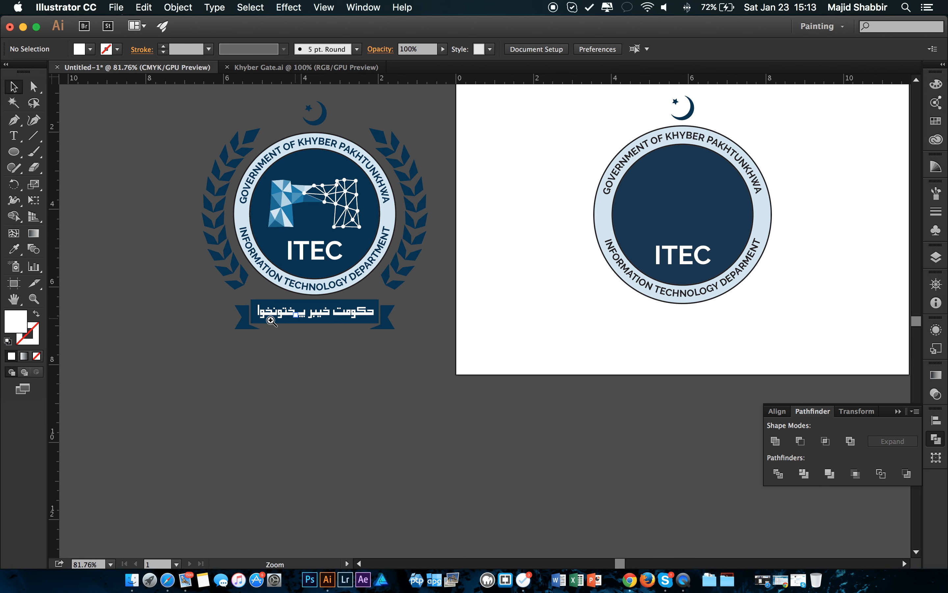
left_click_drag(274, 320, 488, 308)
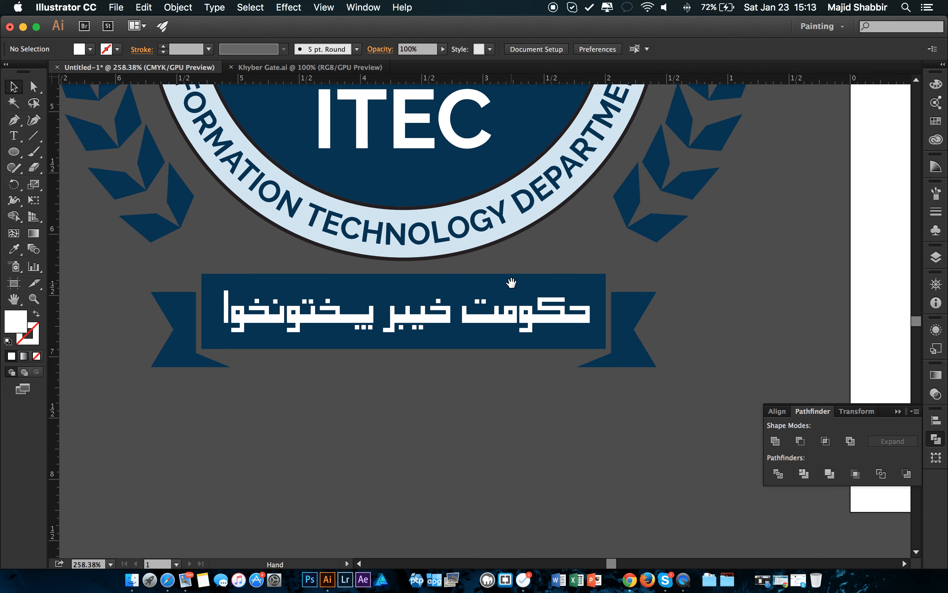
left_click_drag(13, 152, 73, 155)
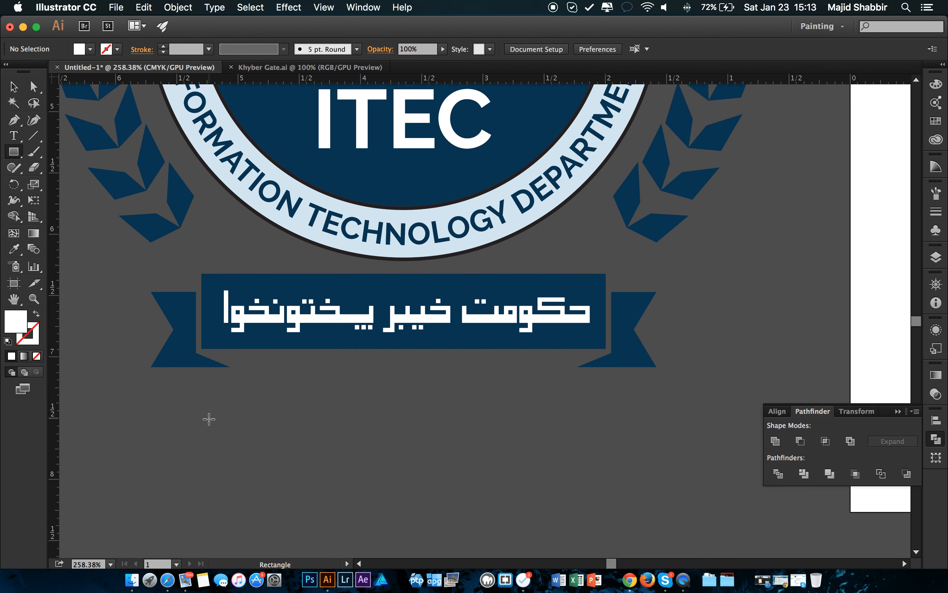
left_click_drag(206, 418, 606, 495)
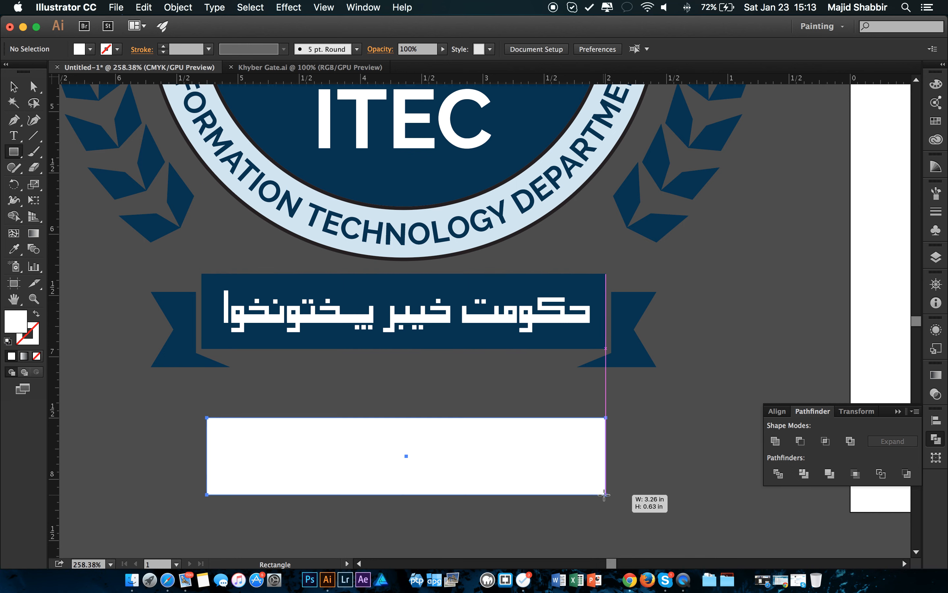
key("super+z")
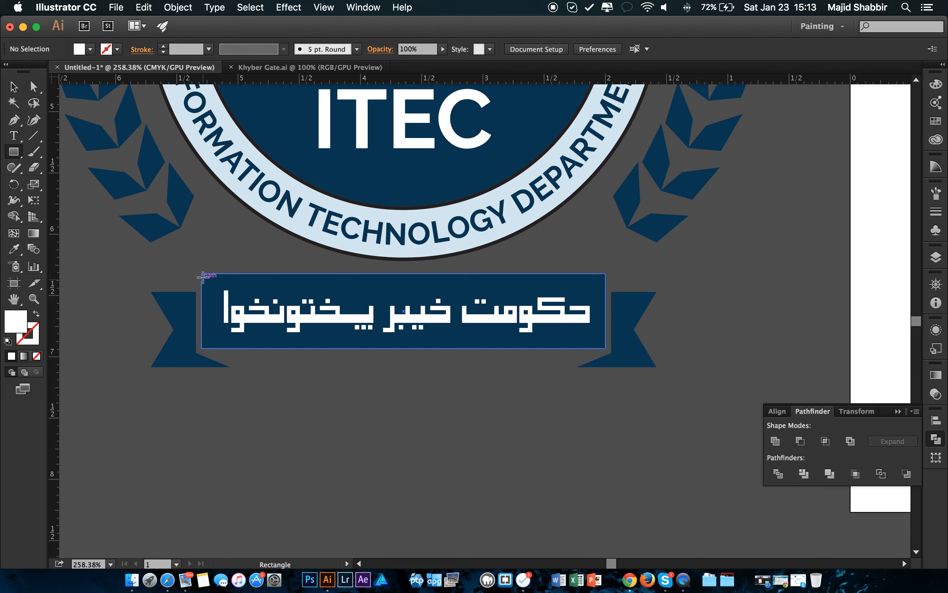
left_click_drag(201, 271, 605, 348)
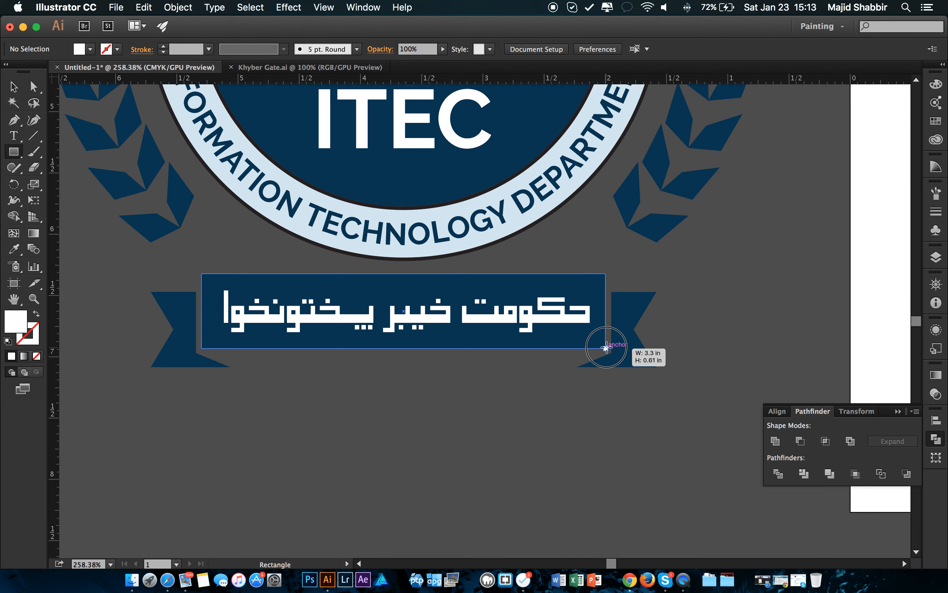
left_click_drag(605, 348, 606, 348)
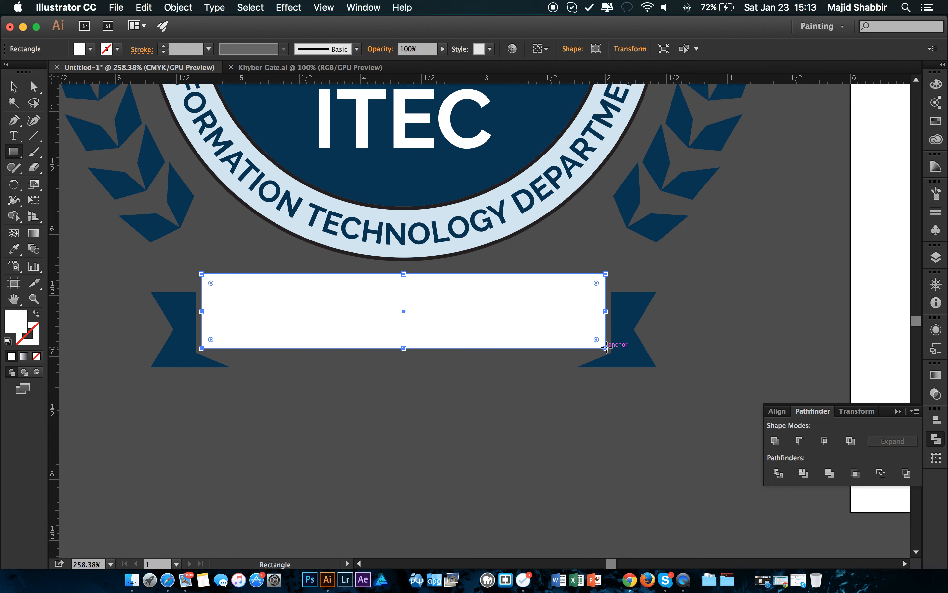
Move the white rectangle straight down into the empty area below the reference banner.
left_click(13, 86)
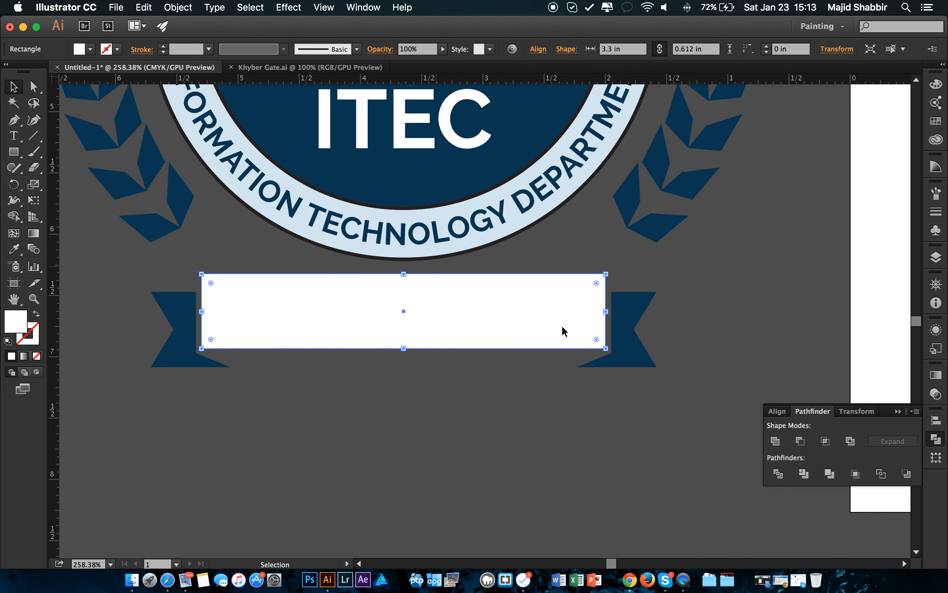
left_click(553, 312)
left_click_drag(553, 312, 555, 449)
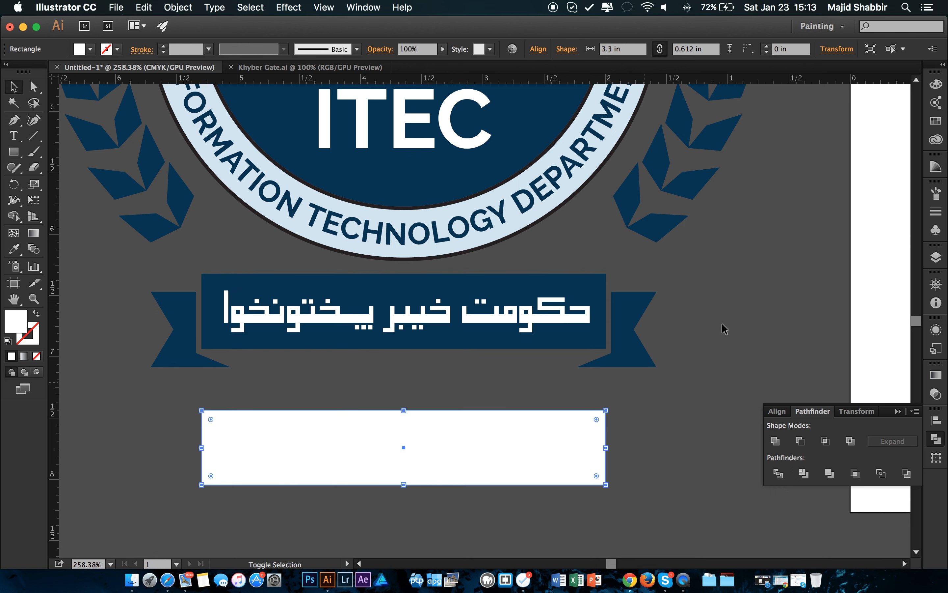
left_click(722, 321)
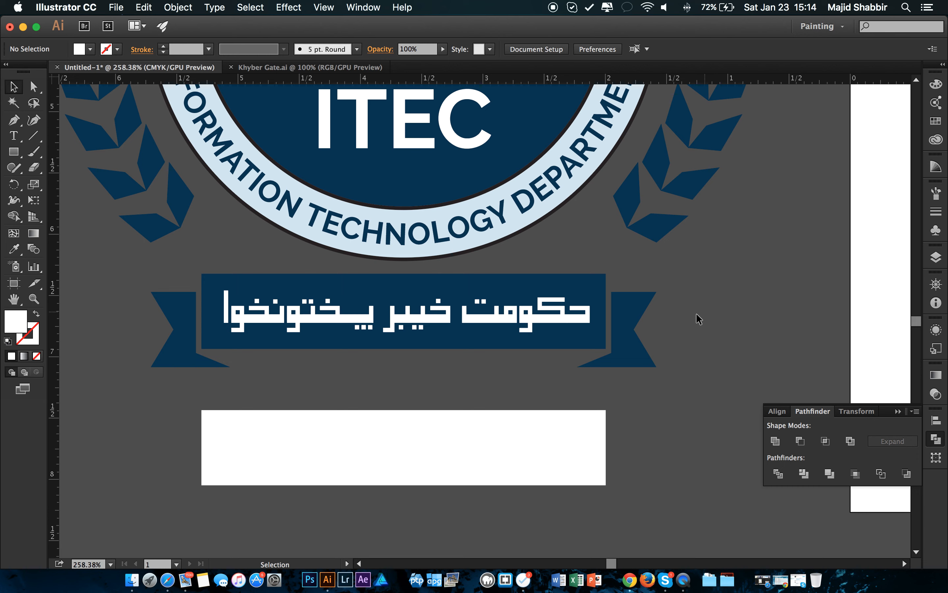
Draw a closed white ribbon tail with a notched outer edge and folded lower corner beside the rectangle's right end using the Pen tool.
scroll(699, 319, "down", 2)
scroll(698, 319, "right", 2)
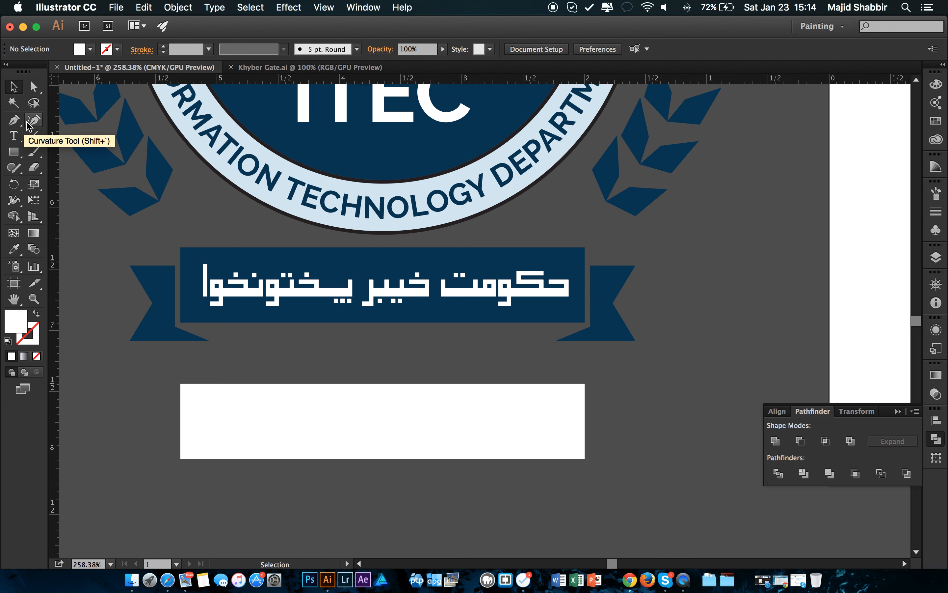
left_click(13, 120)
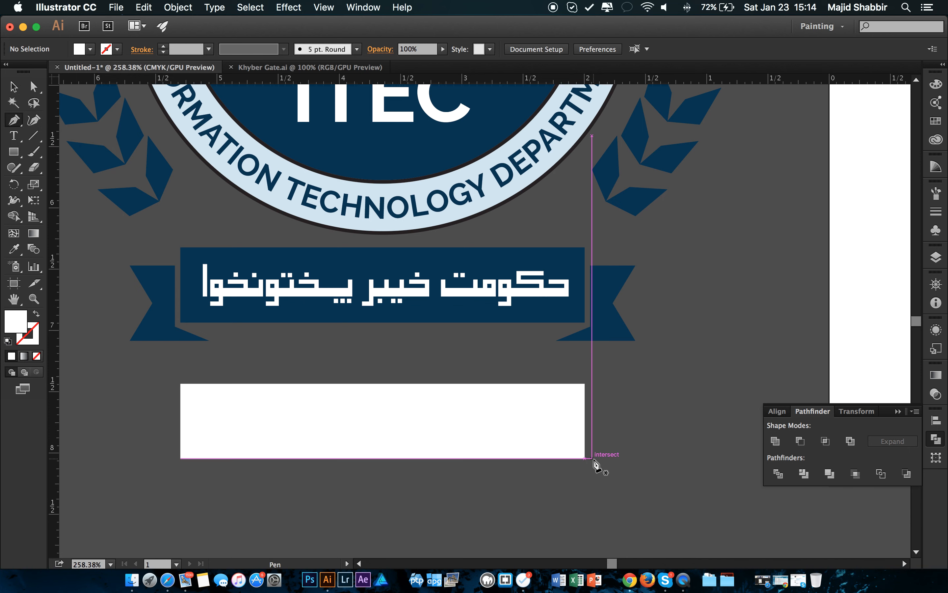
left_click(592, 413)
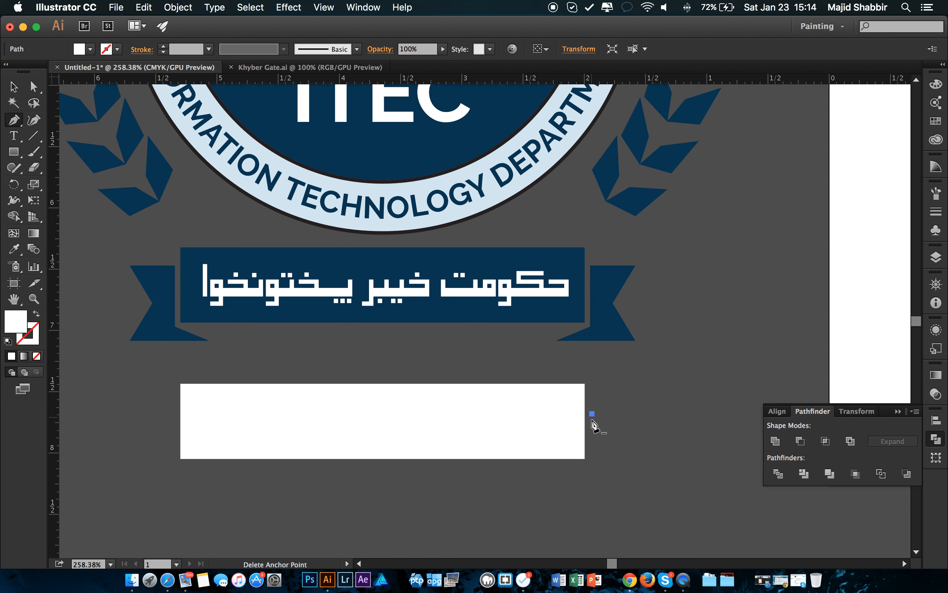
left_click(592, 466)
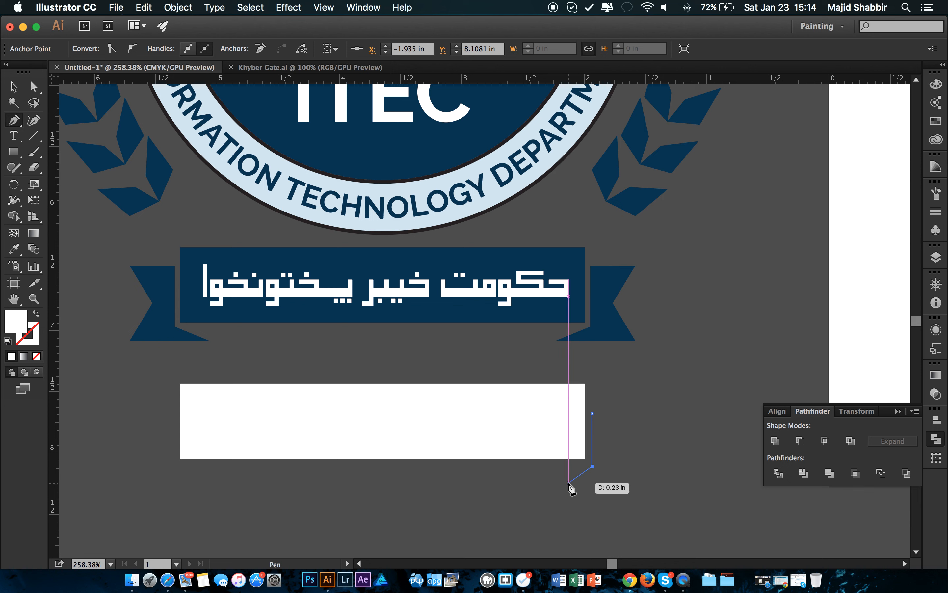
left_click_drag(569, 483, 640, 490)
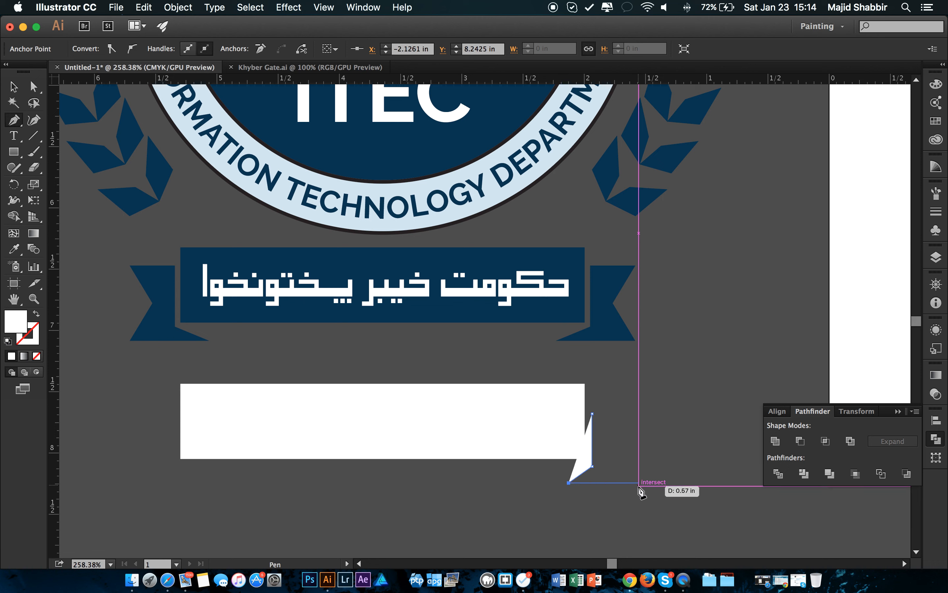
left_click(639, 484)
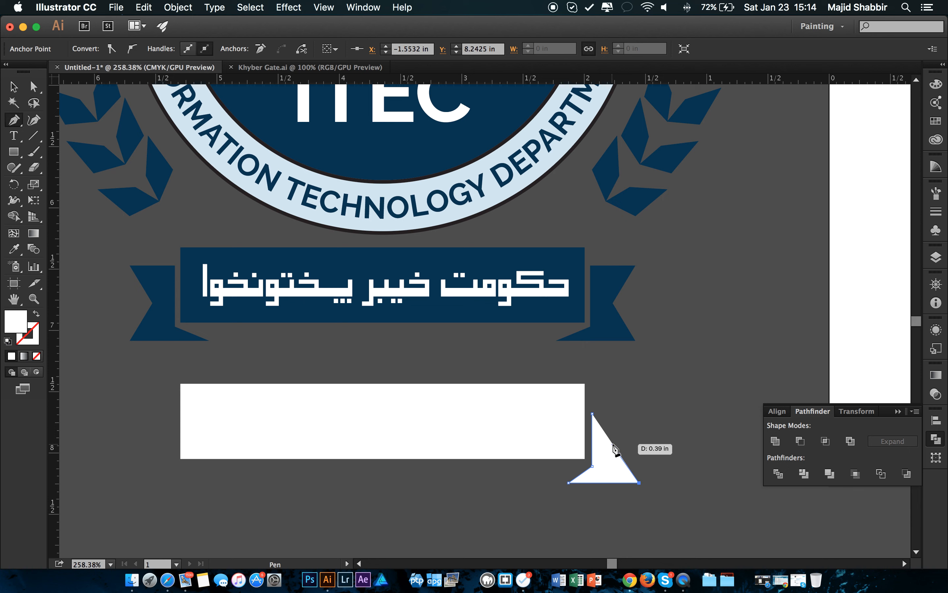
left_click(612, 444)
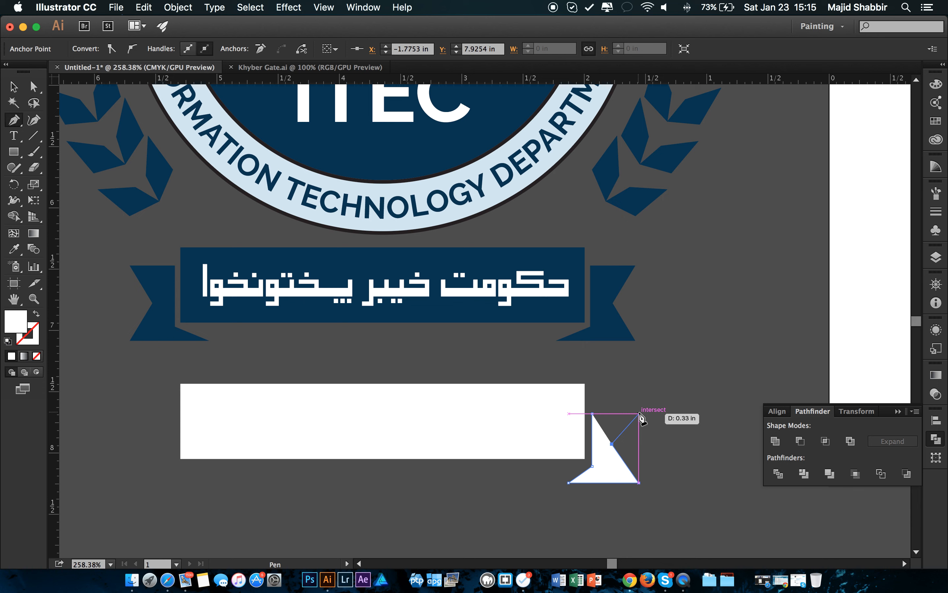
left_click(639, 413)
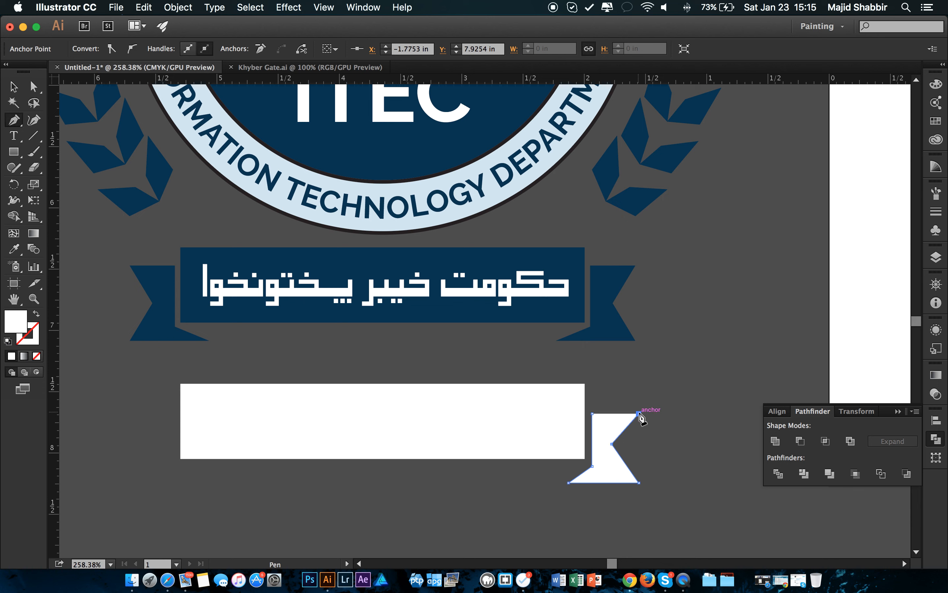
left_click(593, 414)
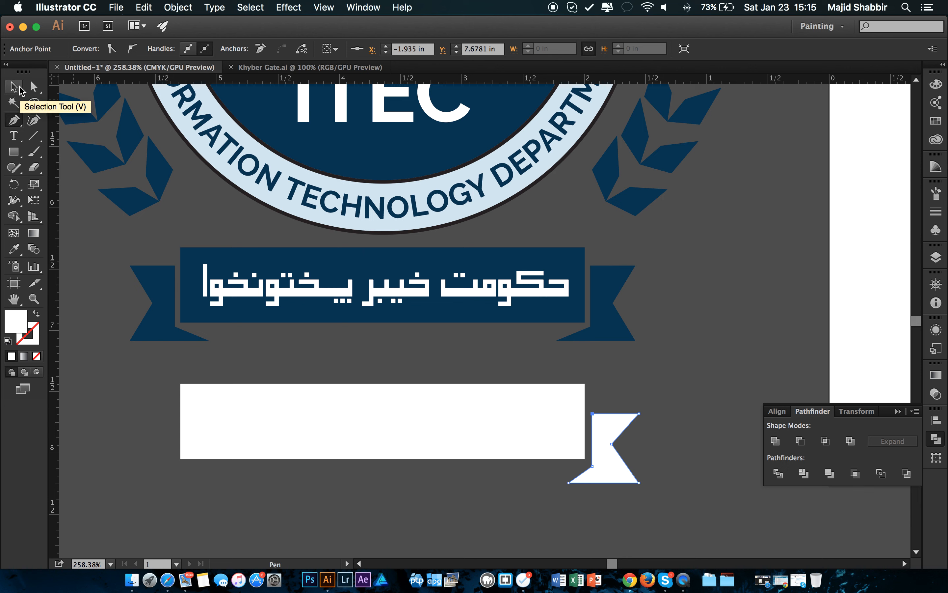
Duplicate the ribbon tail at the rectangle's left end and reflect the copy across the vertical axis.
left_click(14, 87)
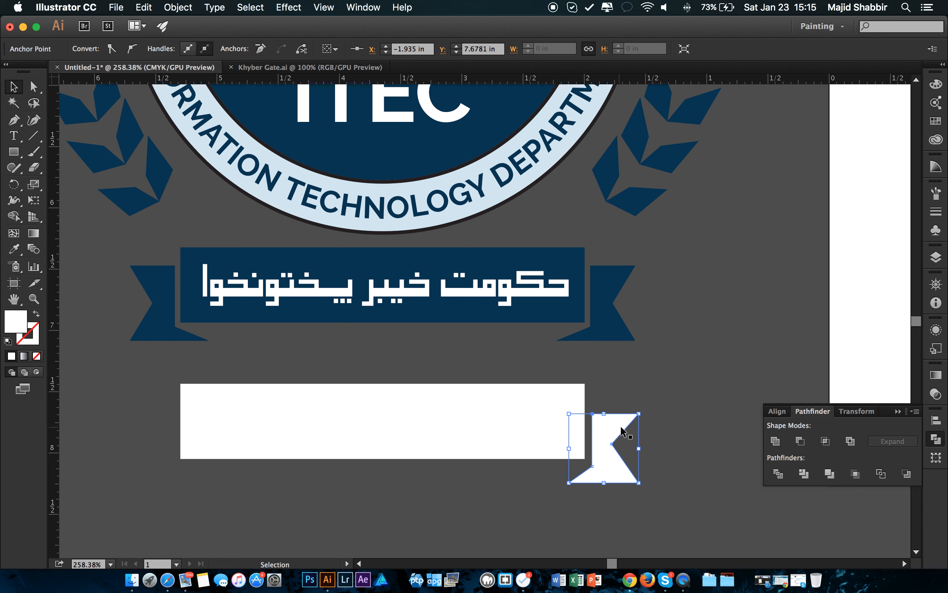
left_click_drag(627, 421, 162, 431)
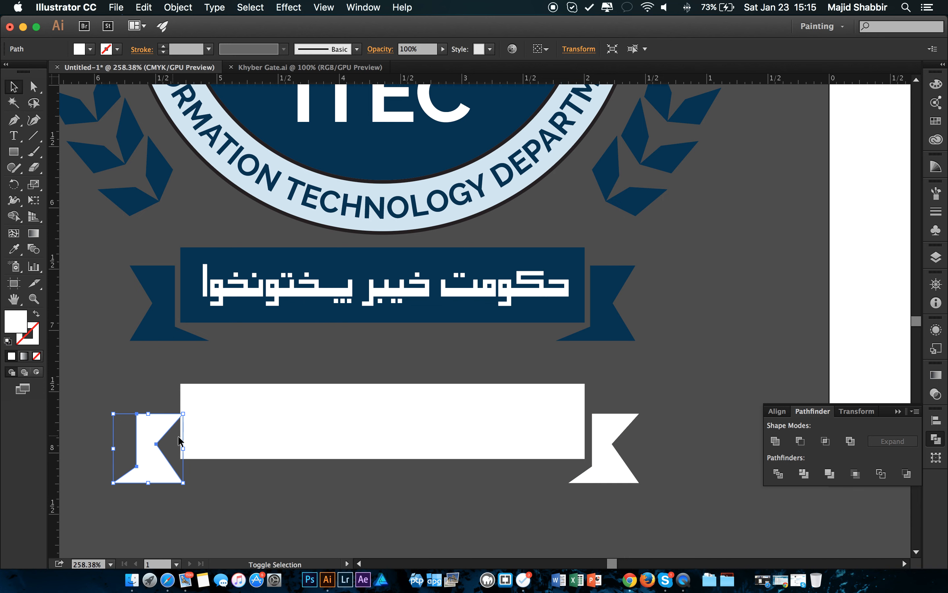
right_click(155, 424)
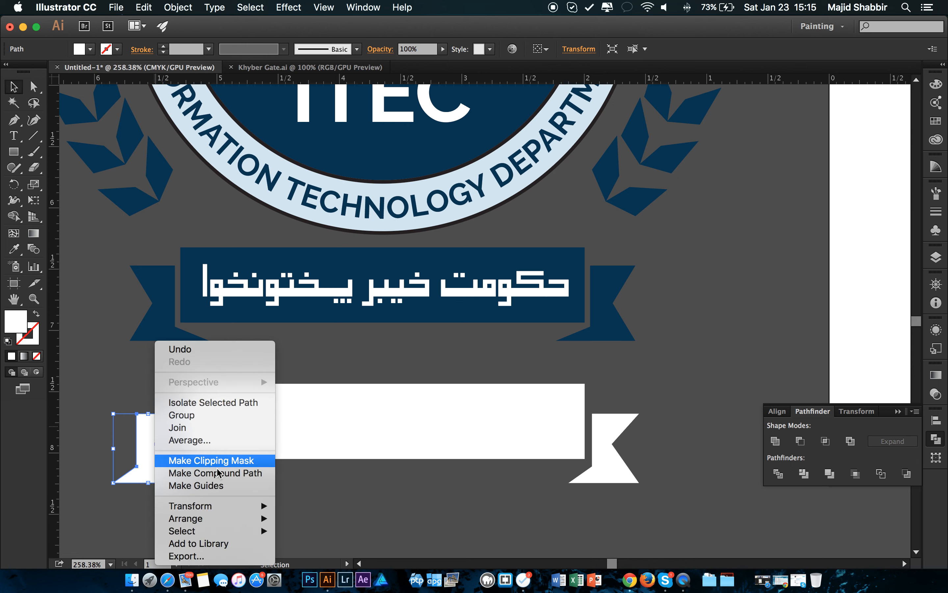
mouse_move(228, 520)
mouse_move(249, 506)
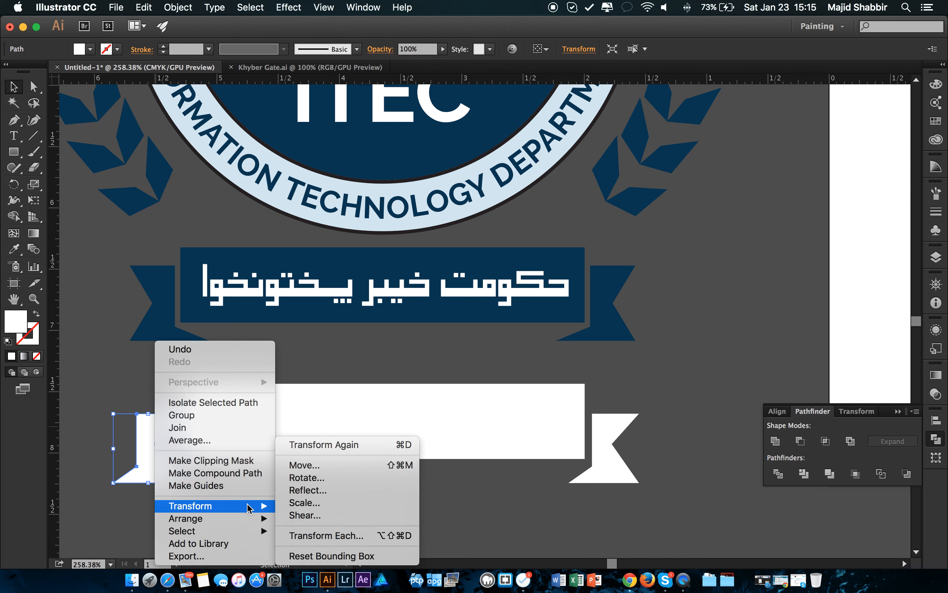
left_click(332, 495)
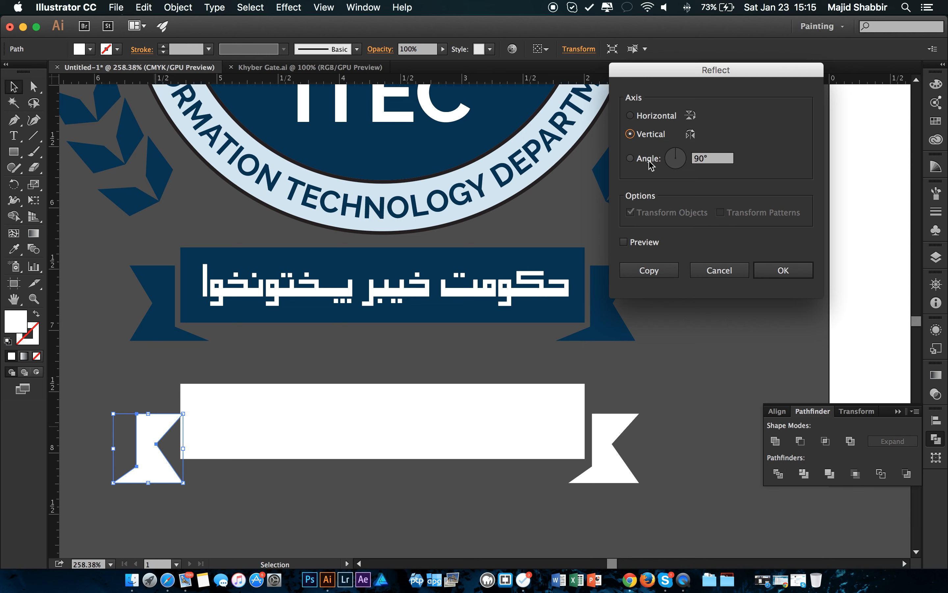
left_click(624, 243)
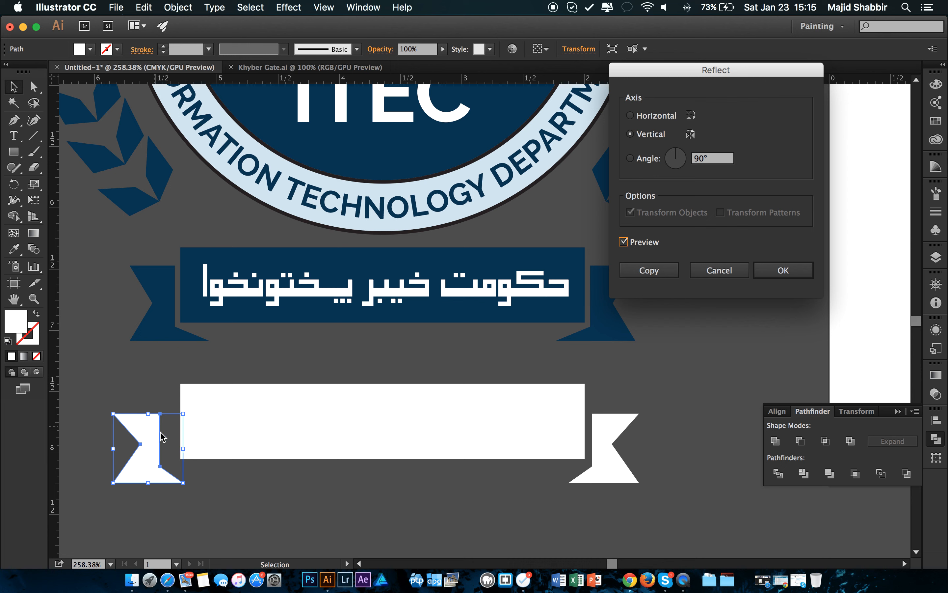
left_click(783, 271)
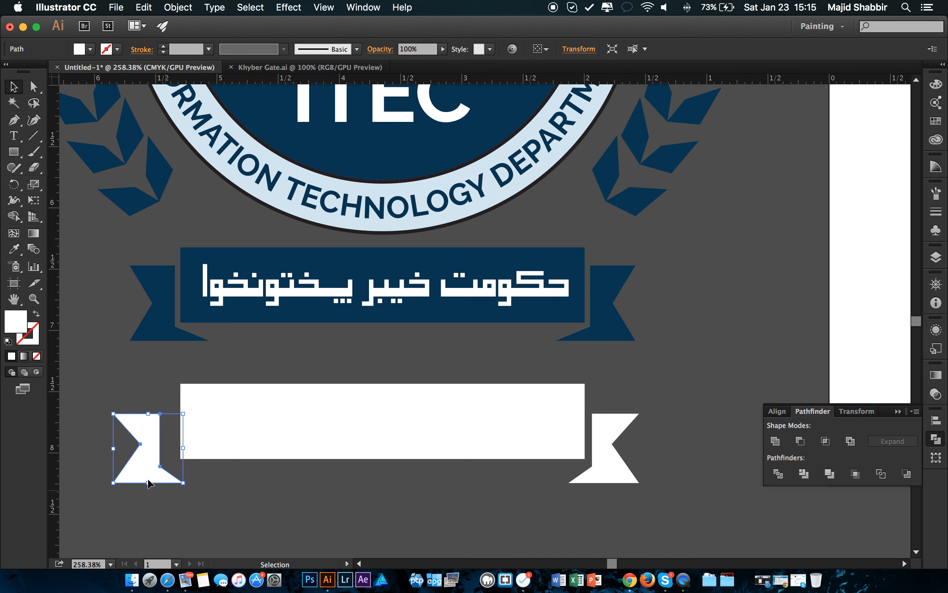
Move the mirrored tail closer to the rectangle's left end and shift the rectangle slightly right to even the gaps between both tails.
left_click_drag(148, 480, 162, 476)
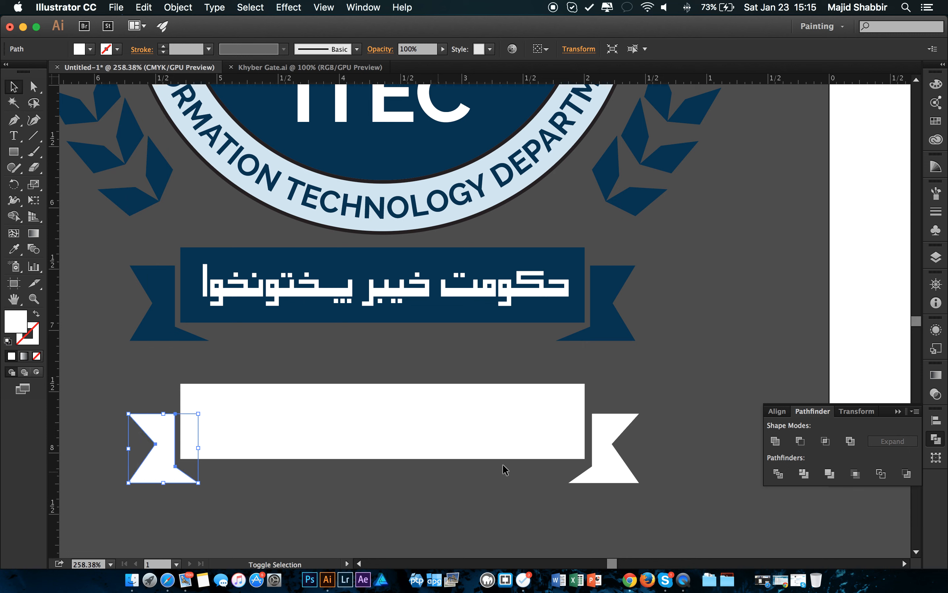
left_click(627, 400)
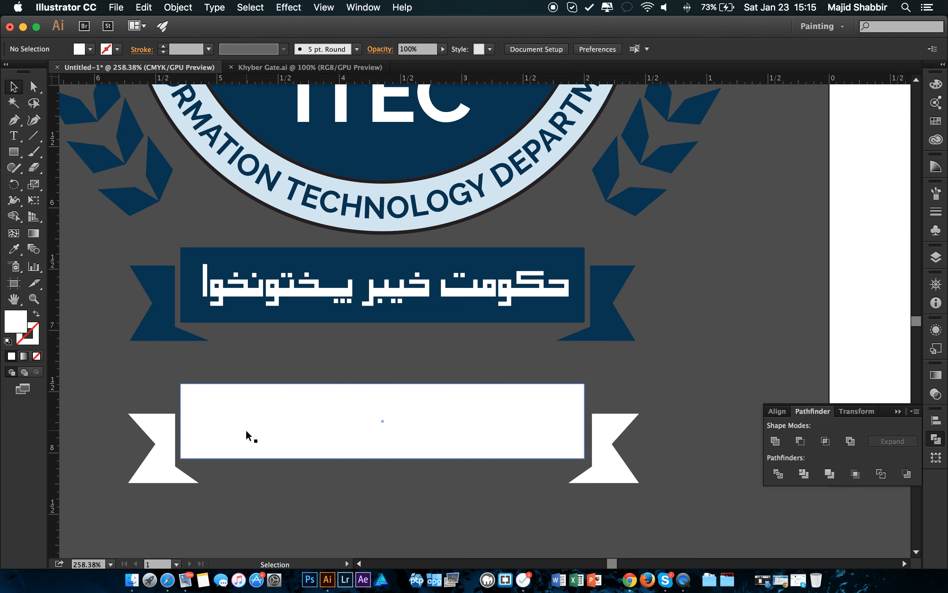
left_click_drag(249, 433, 254, 431)
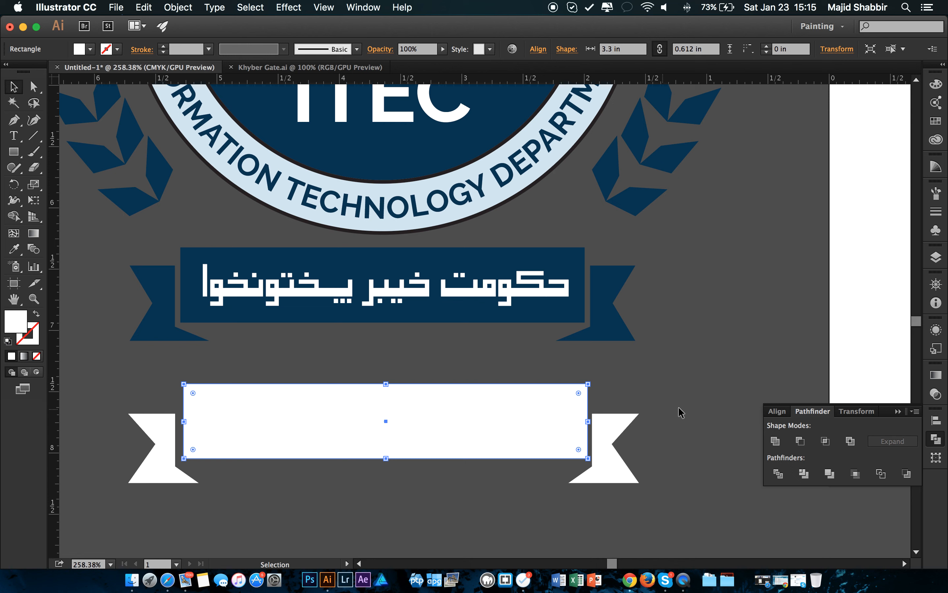
Distribute the white rectangle and both ribbon tails evenly along the horizontal direction.
left_click_drag(679, 408, 127, 510)
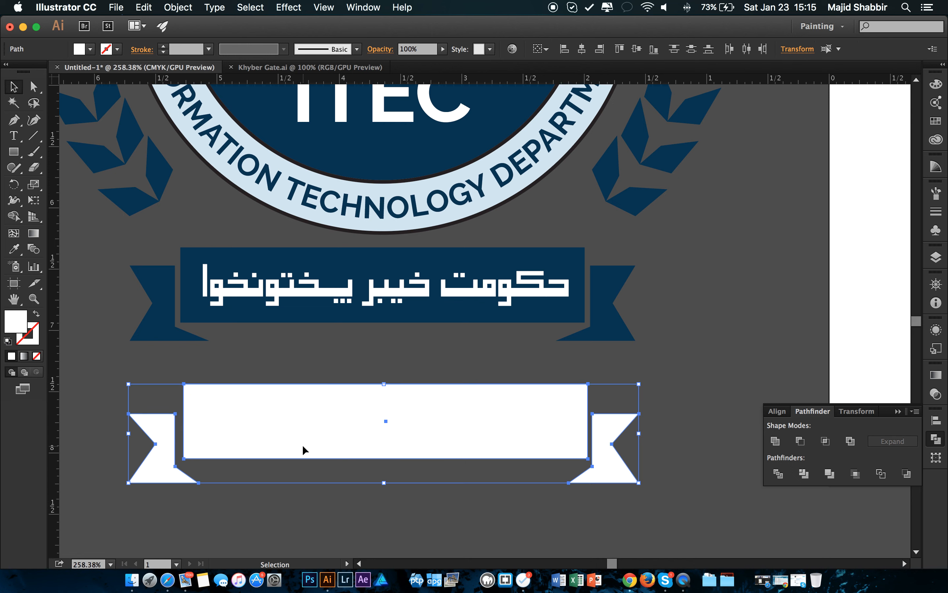
left_click(746, 49)
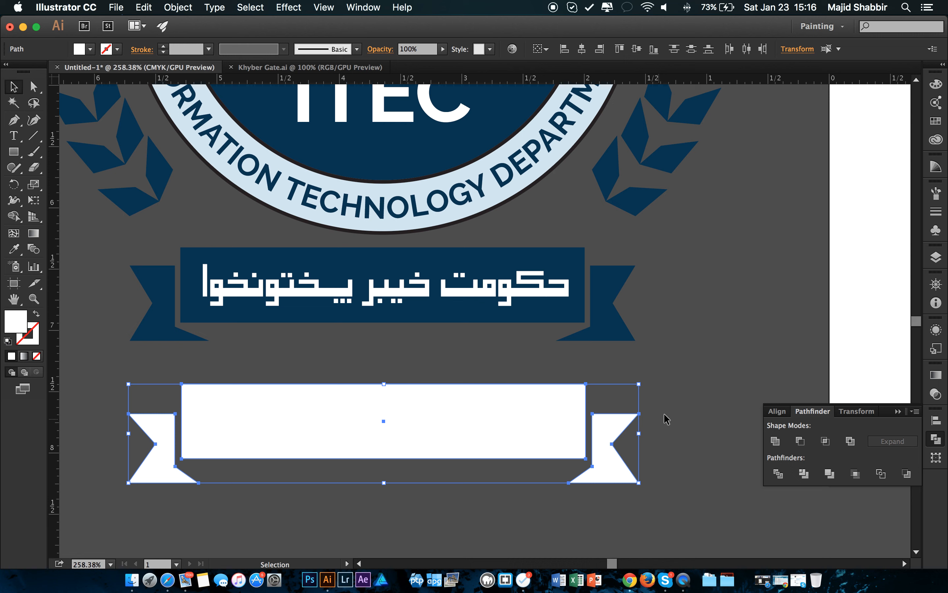
left_click(699, 358)
Recolor the rectangle and both tails with the dark blue sampled from the reference banner using the Eyedropper tool.
left_click_drag(679, 409, 118, 529)
key("i")
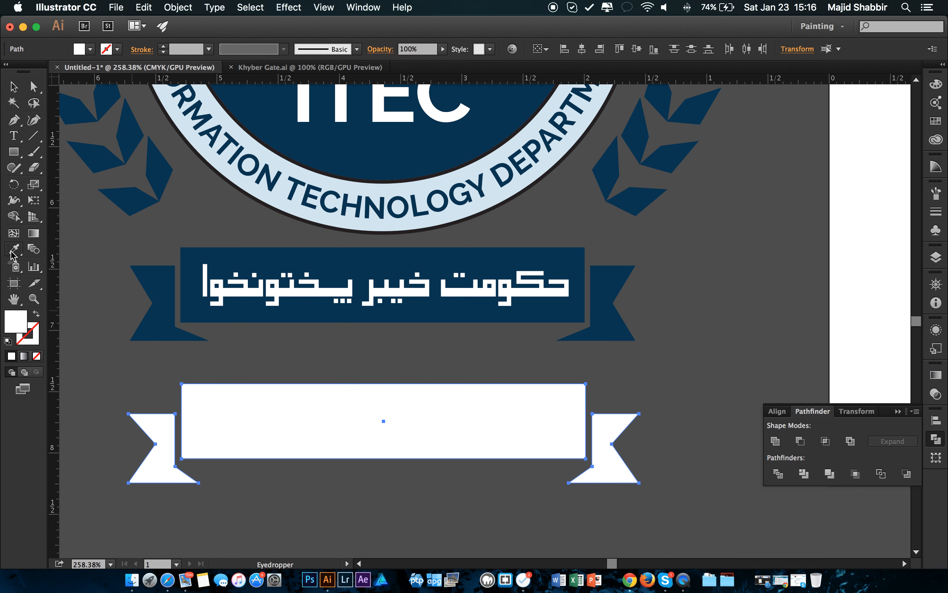
left_click(605, 319)
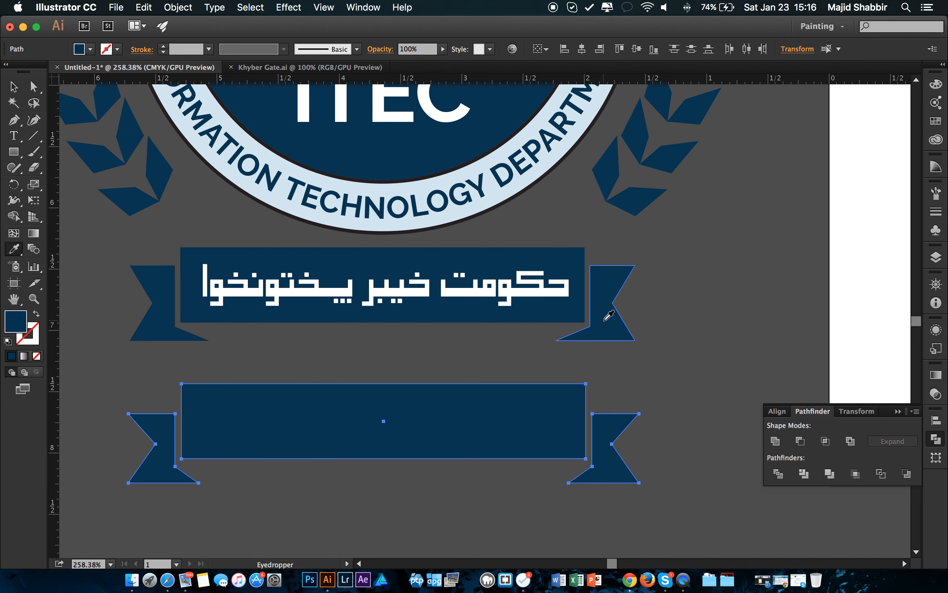
key("v")
left_click(665, 356)
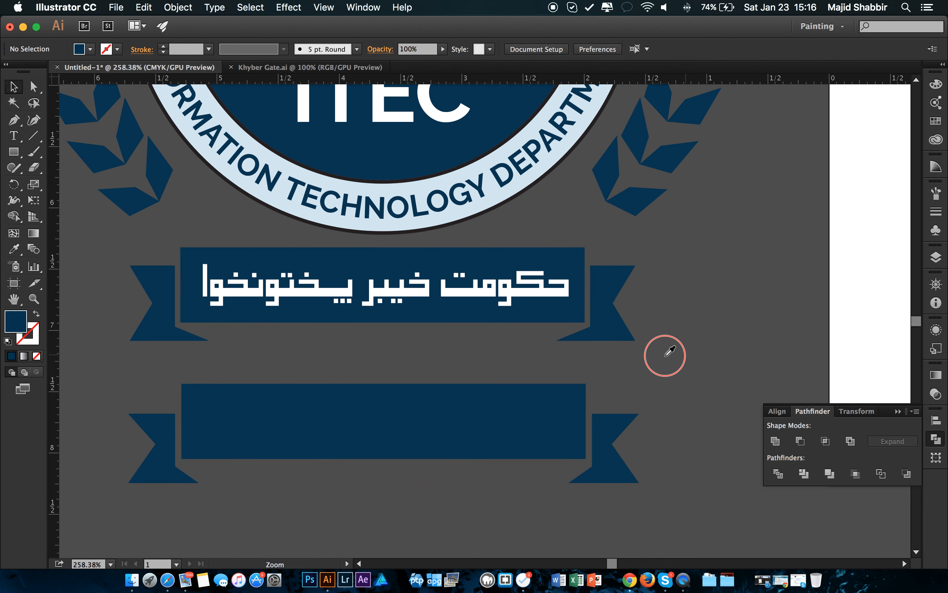
Move the complete blue ribbon banner onto the artboard, centered just below the recreated circular badge.
left_click_drag(665, 356, 396, 356)
left_click_drag(654, 337, 391, 438)
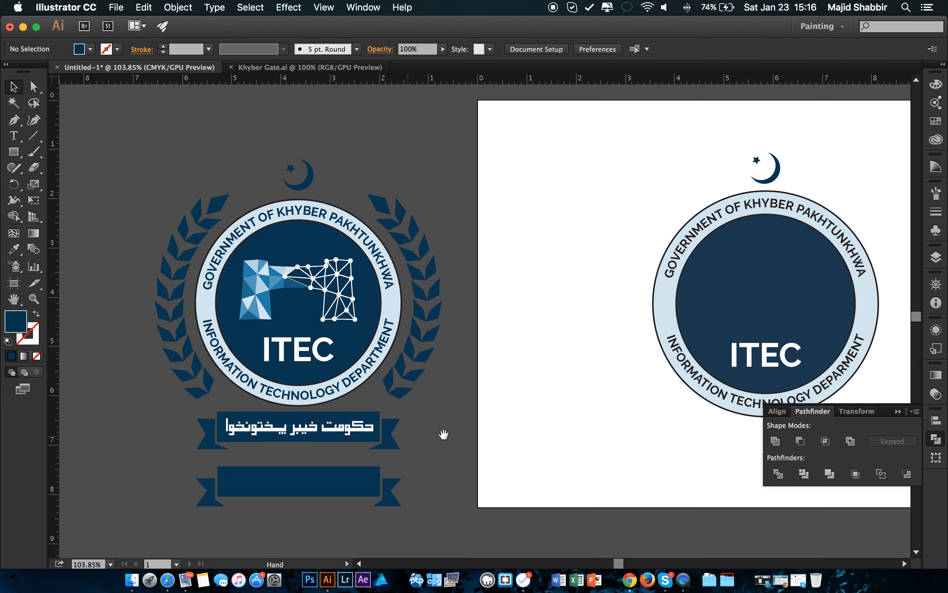
left_click_drag(474, 435, 396, 431)
left_click_drag(484, 417, 364, 318)
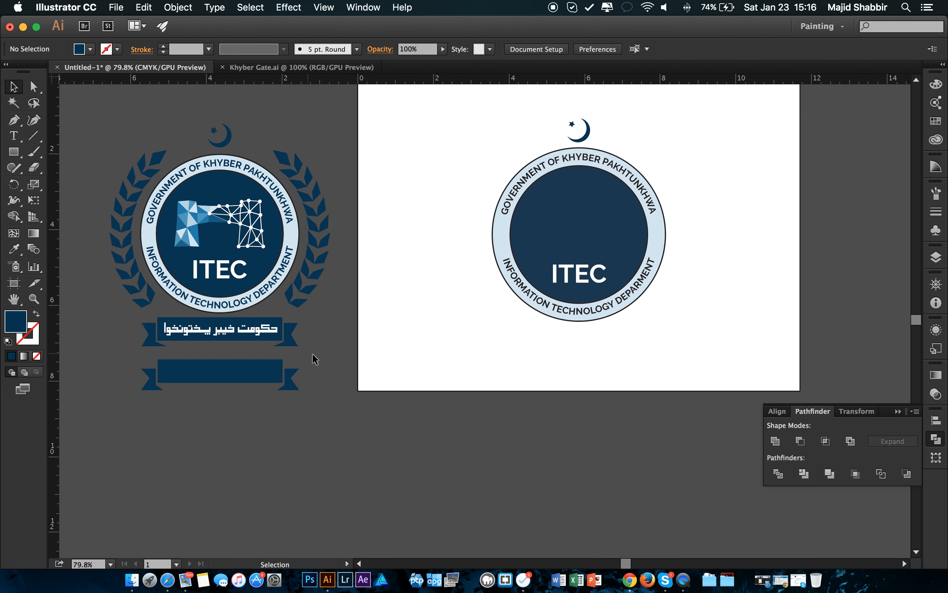
left_click_drag(316, 358, 112, 423)
mouse_move(174, 380)
left_mouse_down()
mouse_move(514, 368)
mouse_move(565, 355)
mouse_move(539, 342)
left_mouse_up()
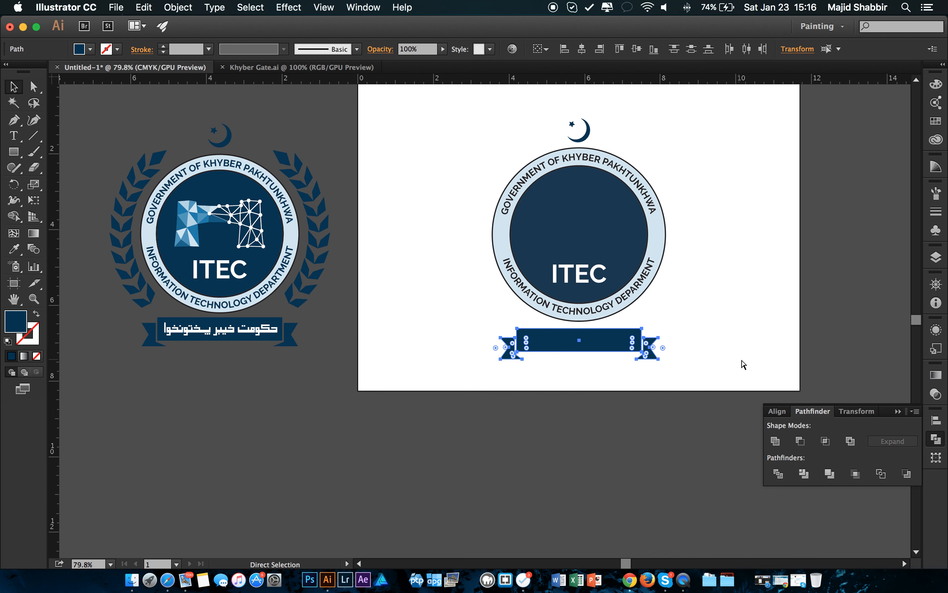
left_click(611, 371)
Group the banner's rectangle and both tails into a single object.
left_click(610, 342)
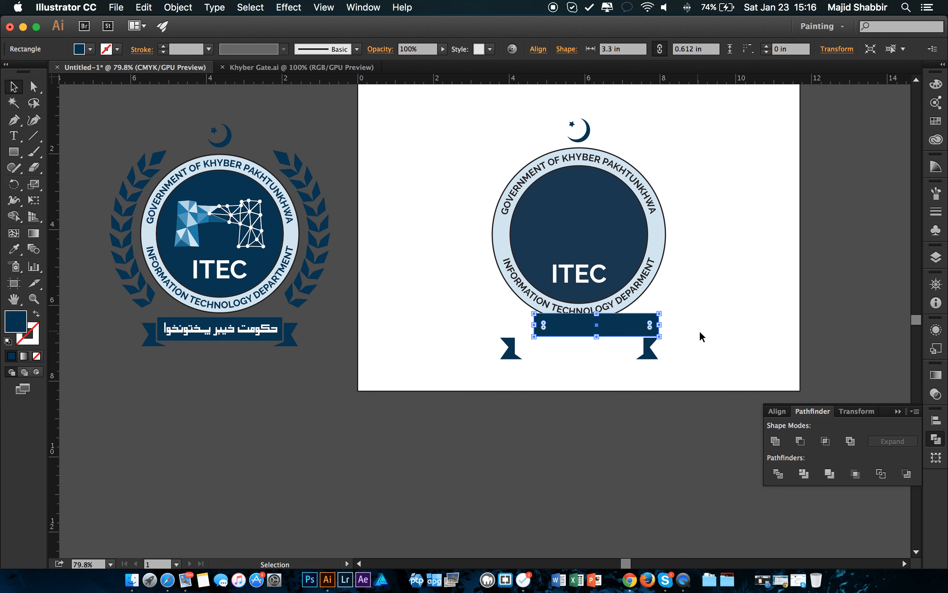
key("a")
left_click_drag(703, 339, 447, 370)
key("v")
right_click(548, 347)
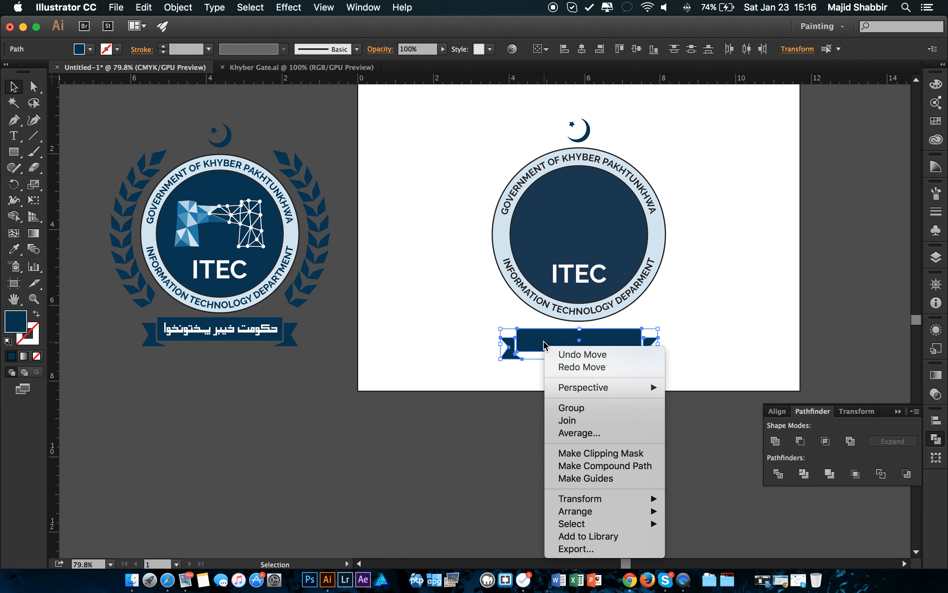
left_click(620, 408)
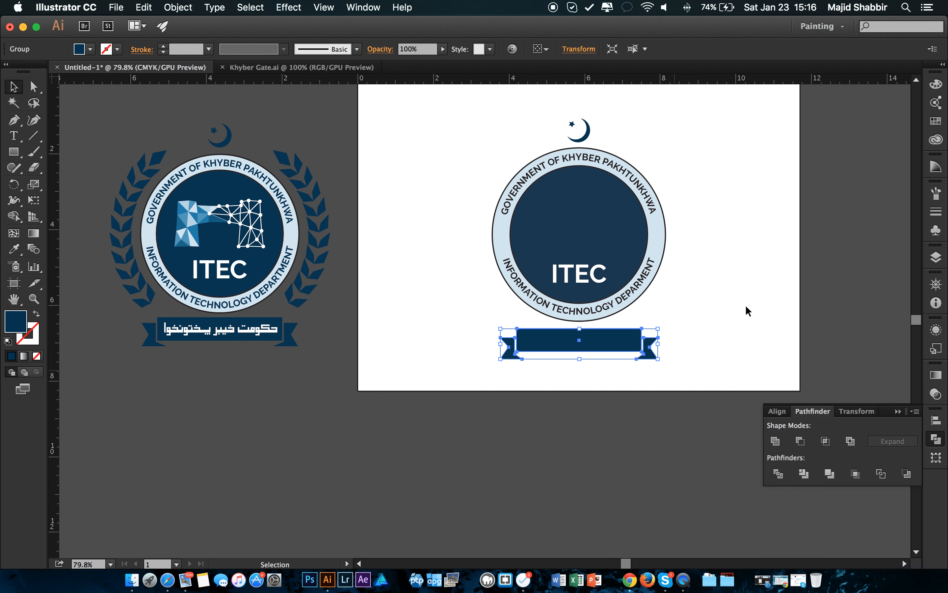
left_click(709, 329)
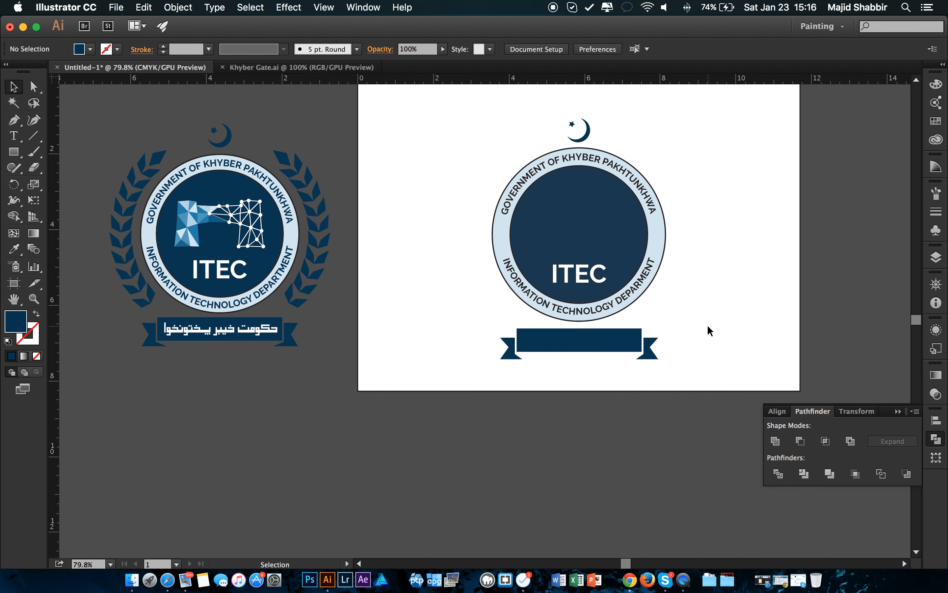
Nudge the grouped banner slightly upward, closer to the bottom of the circular badge.
key("space")
key("super+space")
left_click_drag(590, 322, 737, 319)
left_click_drag(587, 345, 586, 341)
left_click(800, 288)
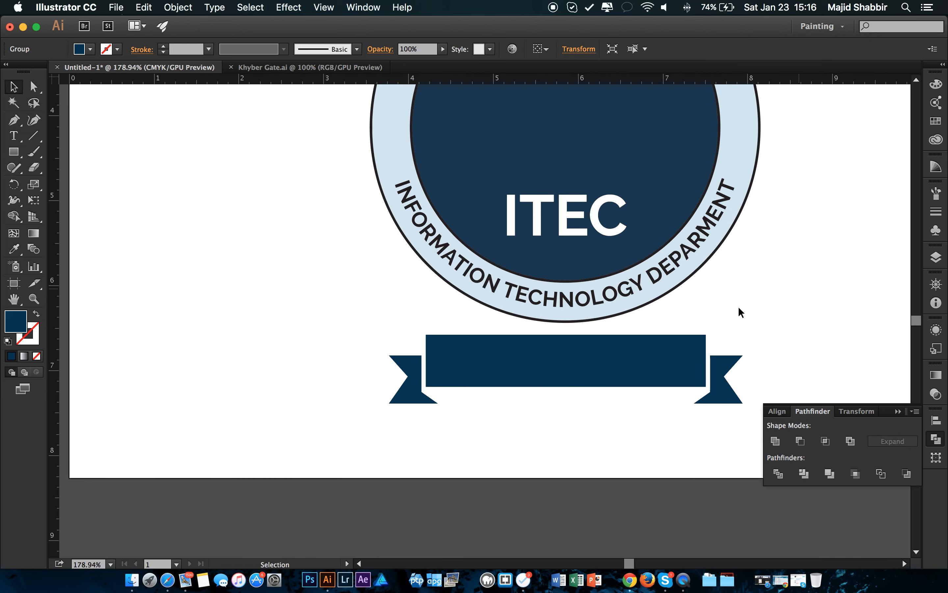
Examine the white Urdu lettering on the reference banner and check what kind of object it is.
key("super+space")
left_click_drag(738, 309, 552, 342)
key("space")
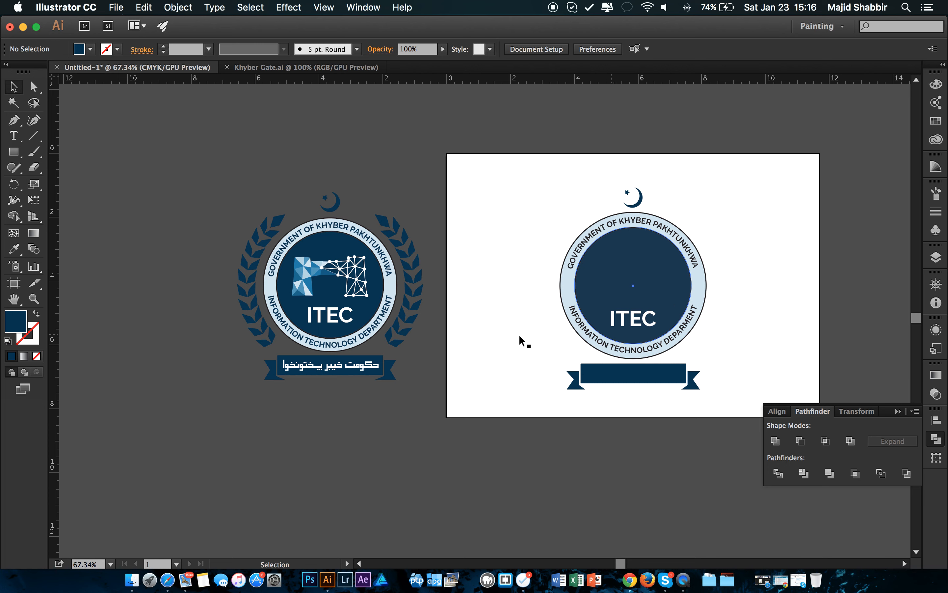
key("super+space")
left_click_drag(301, 365, 565, 338)
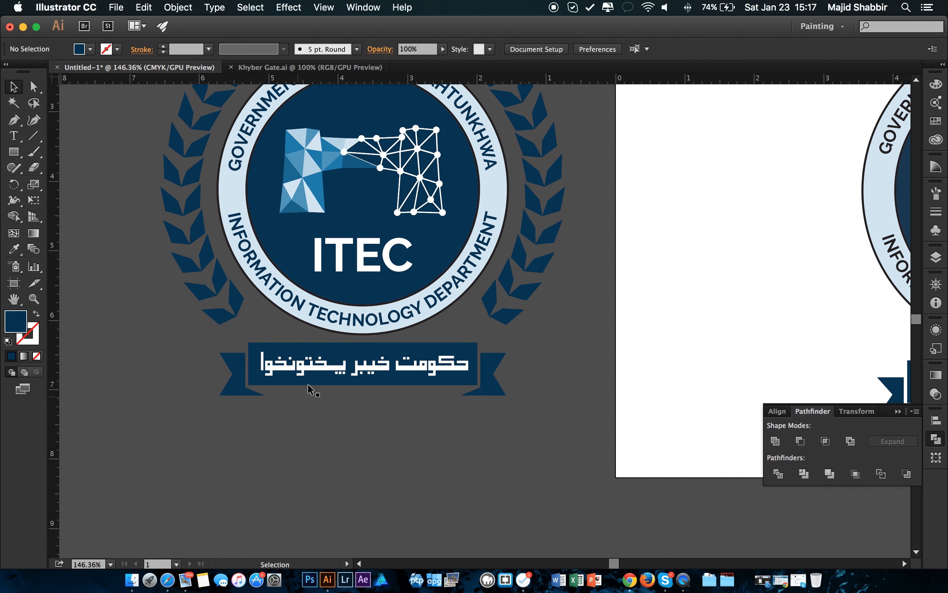
right_click(319, 366)
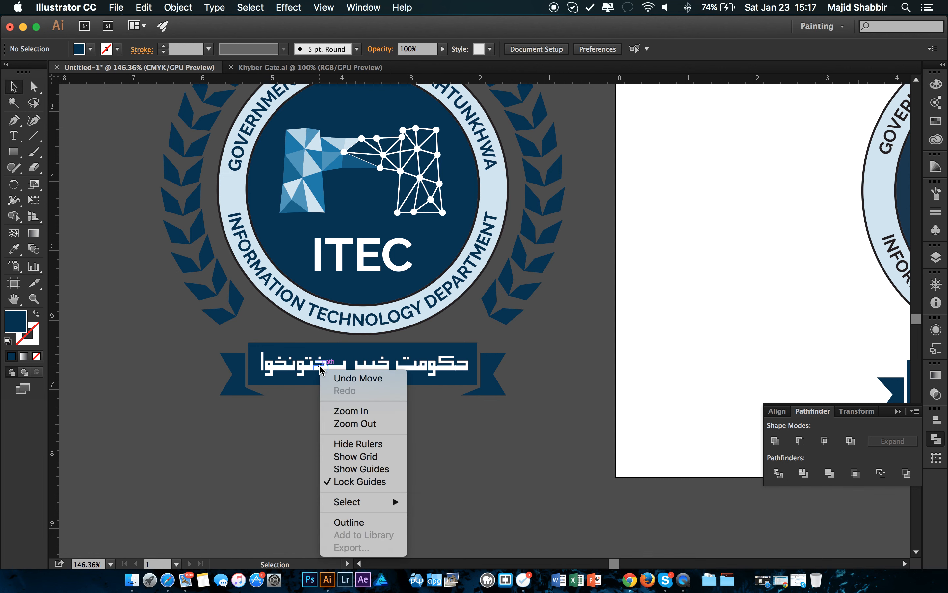
left_click(474, 456)
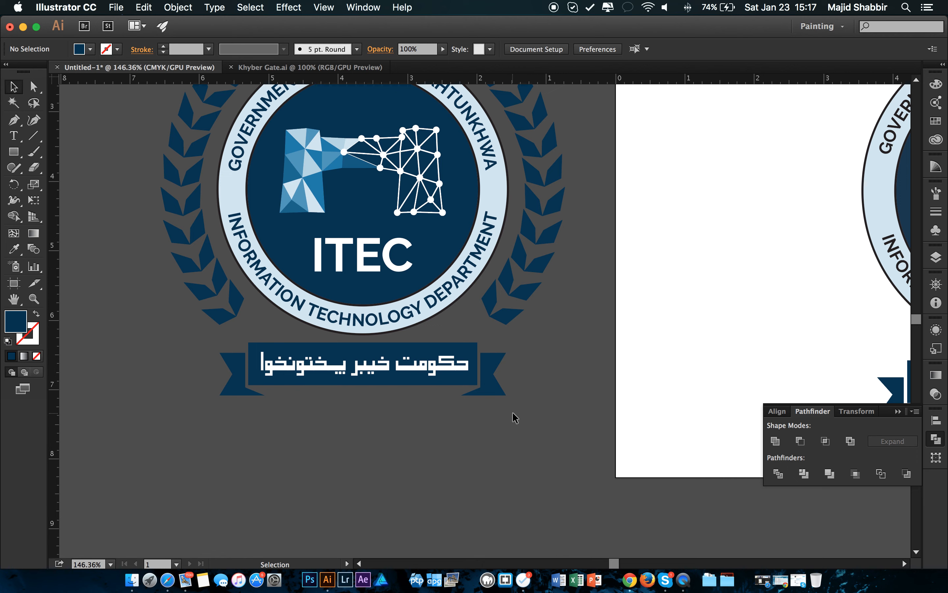
left_click(444, 376)
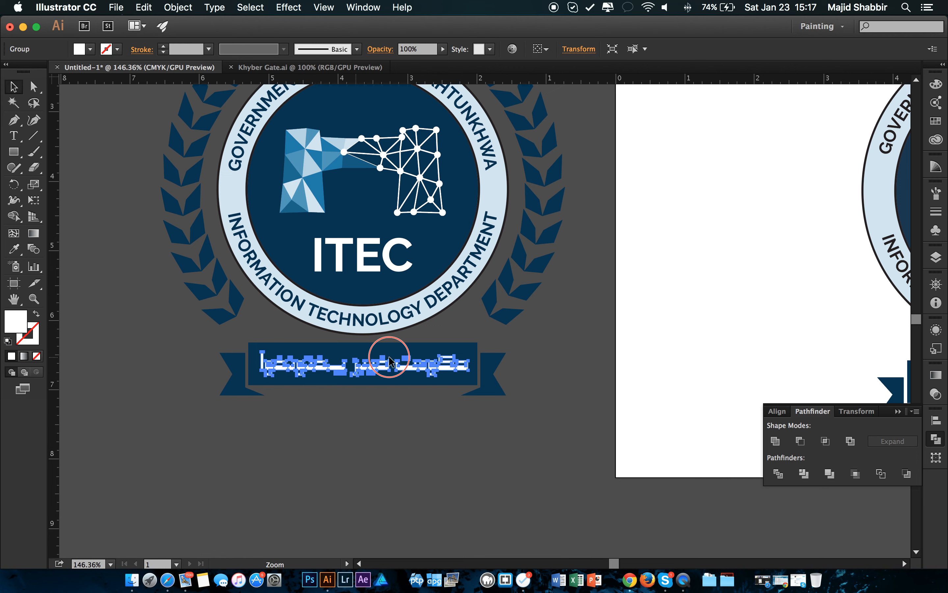
left_click(415, 357)
left_click(475, 357)
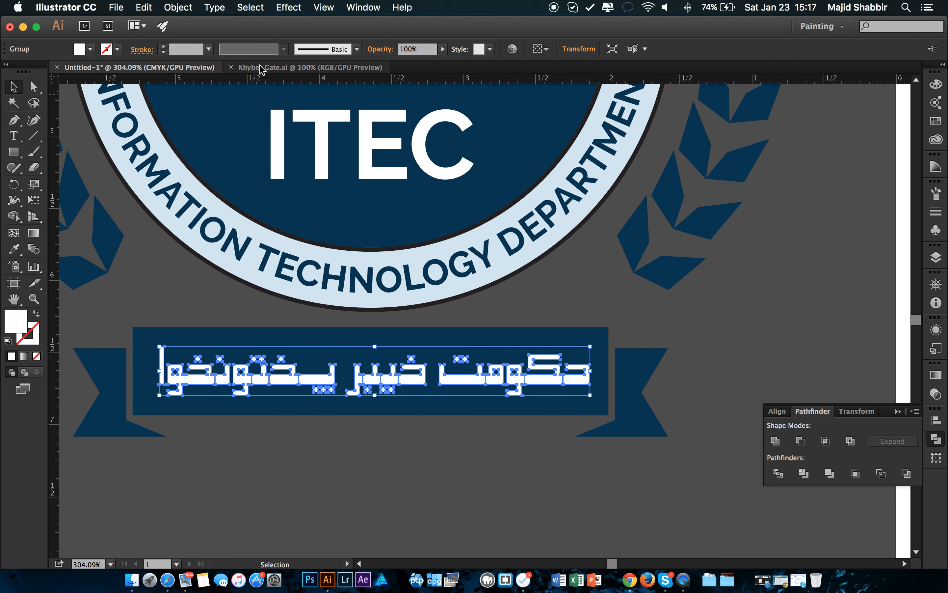
left_click(815, 279)
Duplicate the reference emblem's ITEC text into the empty area beside the emblem.
left_click_drag(598, 265, 703, 229)
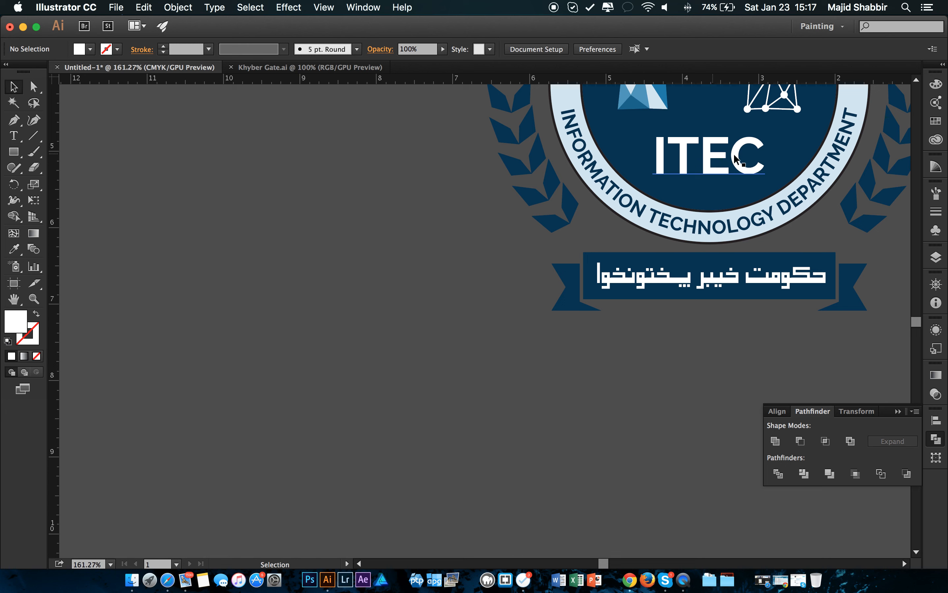
left_click_drag(721, 161, 259, 307)
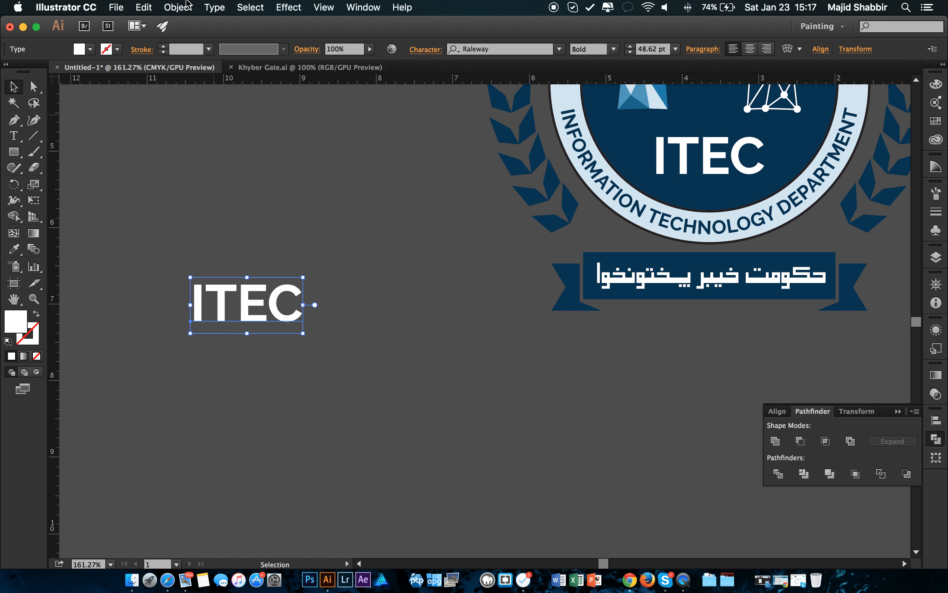
Try expanding the ITEC copy into vector outlines and undo the expansion.
left_click(179, 7)
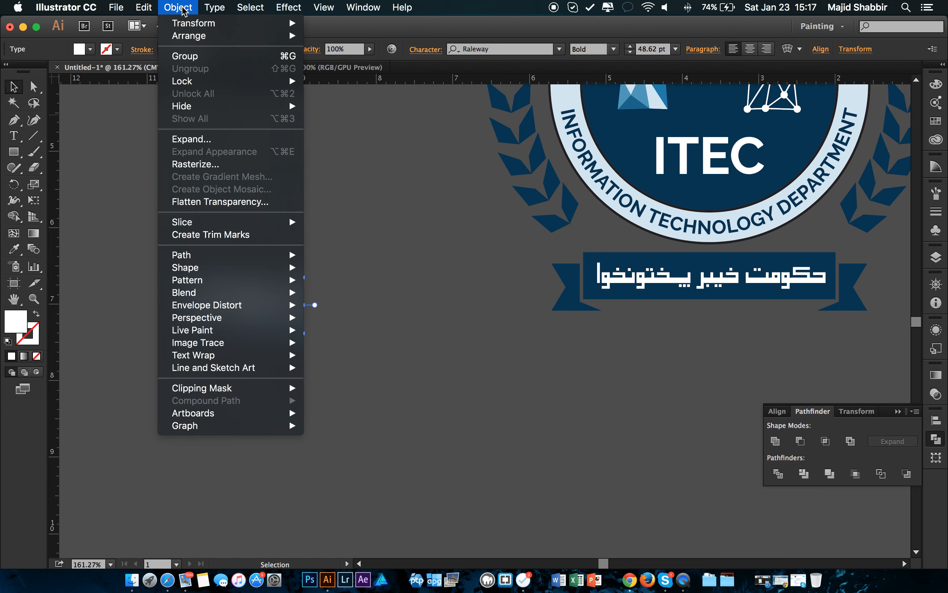
left_click(198, 140)
left_click(509, 383)
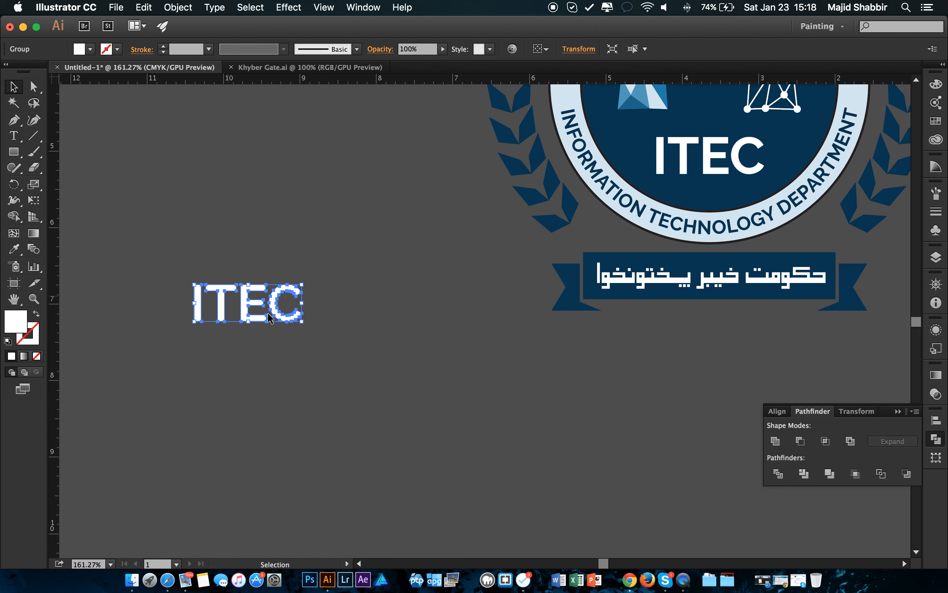
key("super+z")
left_click(340, 283)
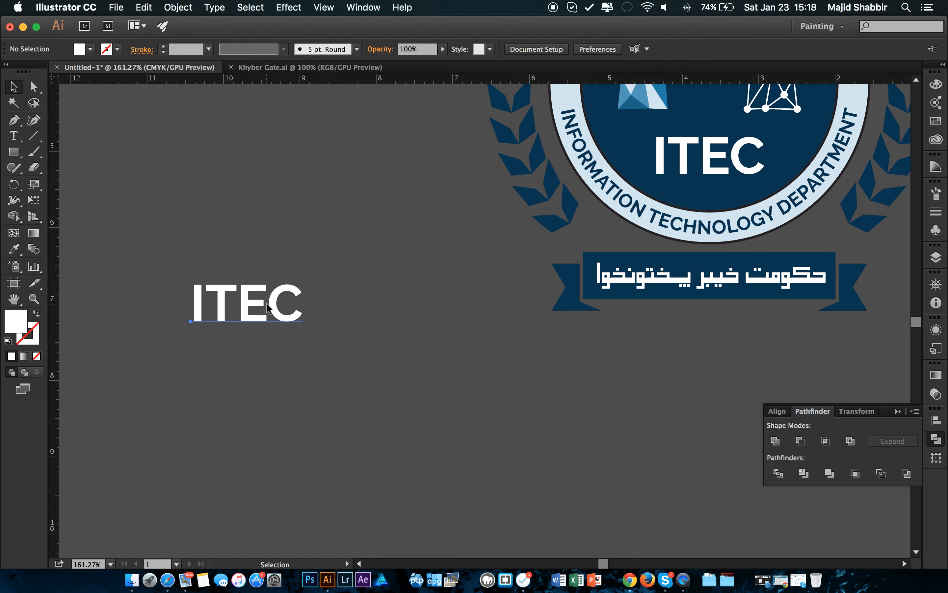
Insert "asdfads" between the T and E of the ITEC copy, and undo the insertion.
left_click(270, 309)
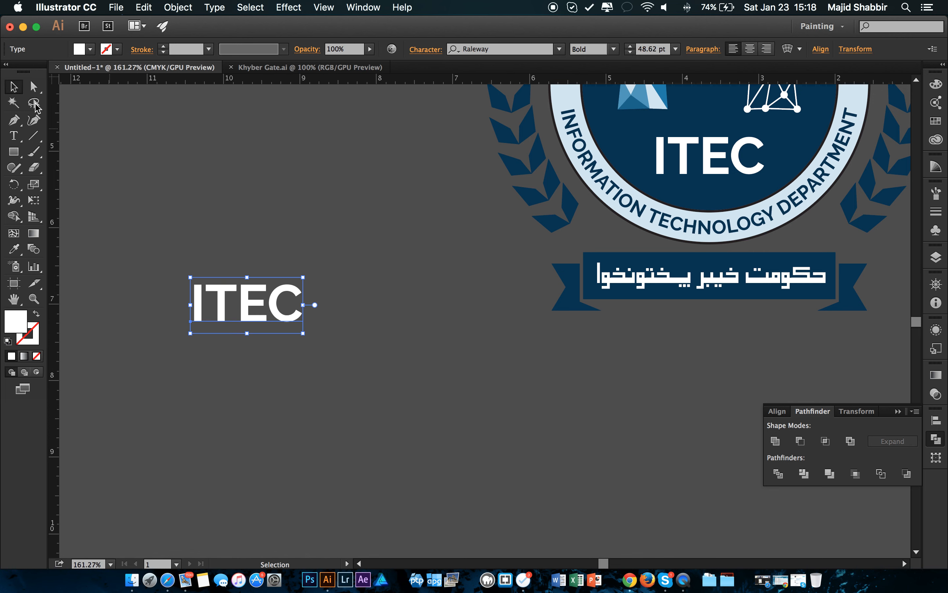
left_click(15, 136)
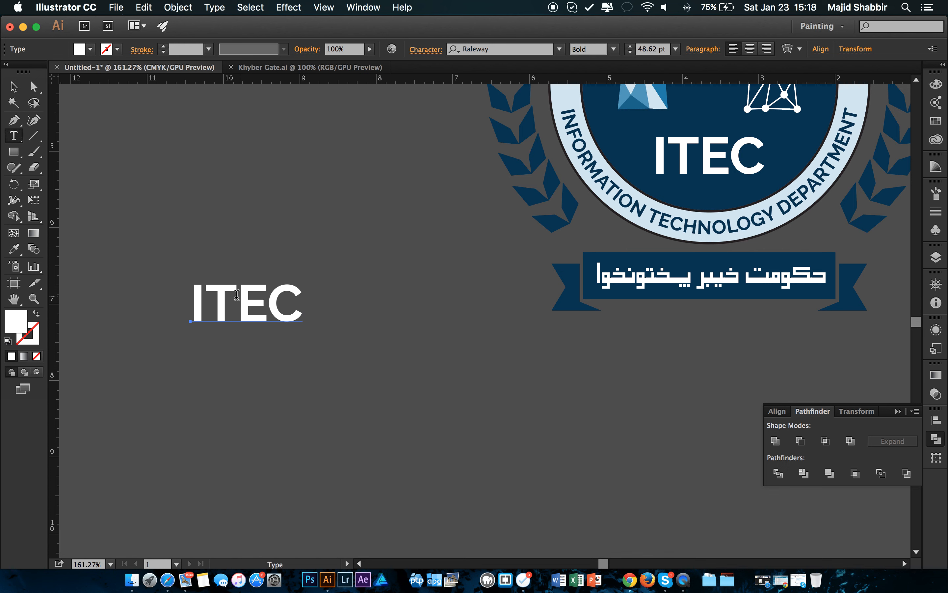
left_click(289, 299)
type("asdfads")
key("Escape")
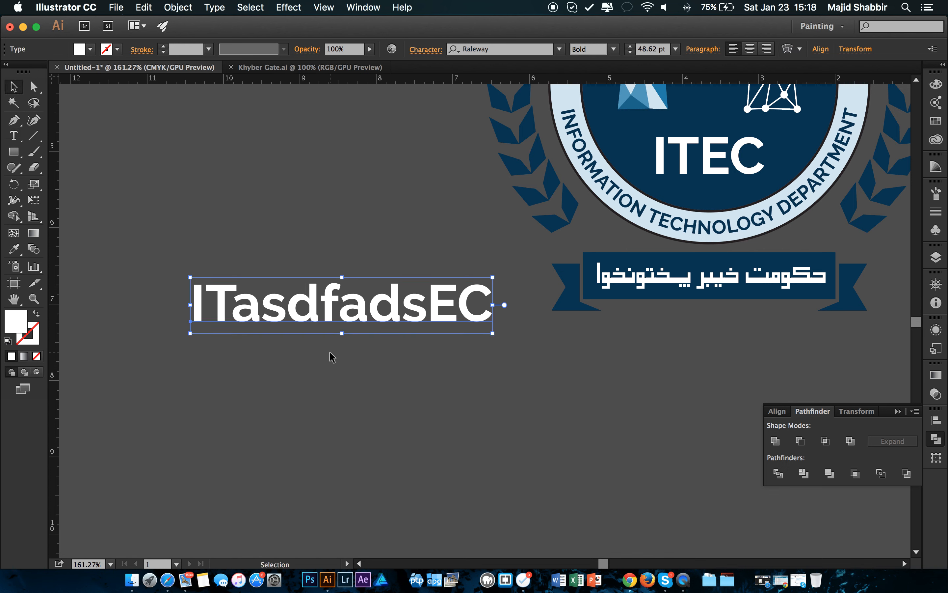
key("super+z")
key("super+z")
key("super+z")
left_click(330, 218)
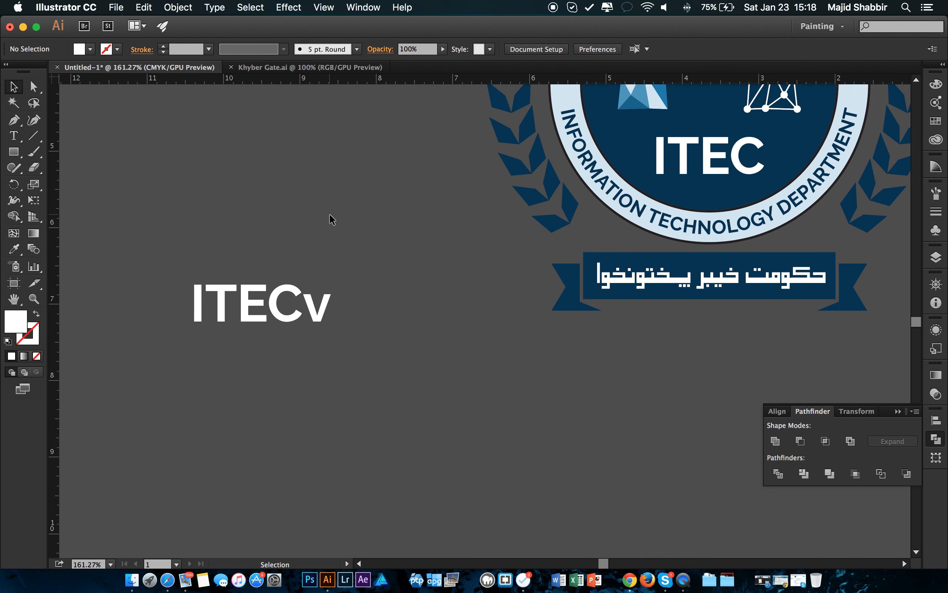
Delete the stray letter v from the end of the ITEC copy.
key("t")
left_click_drag(309, 308, 340, 303)
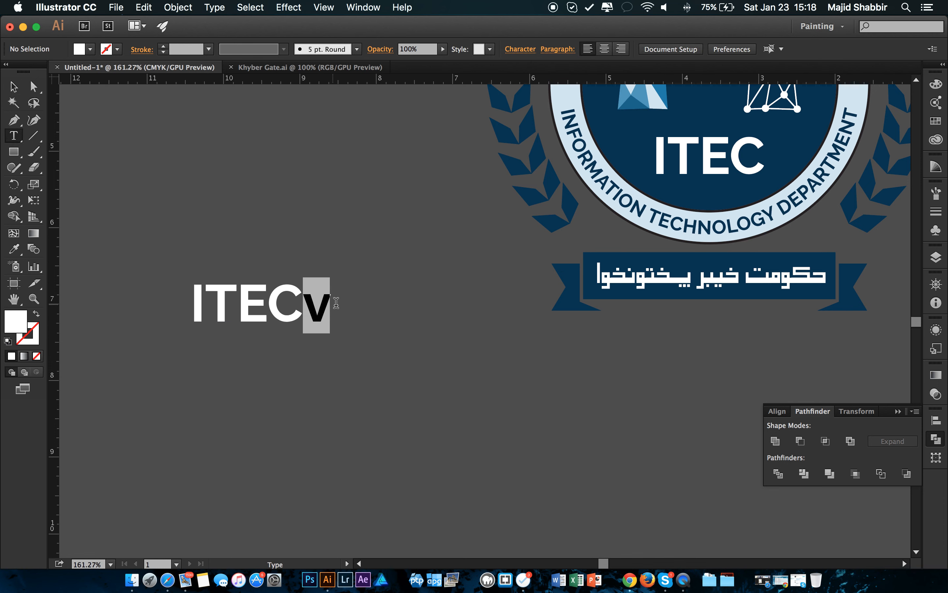
key("BackSpace")
key("Escape")
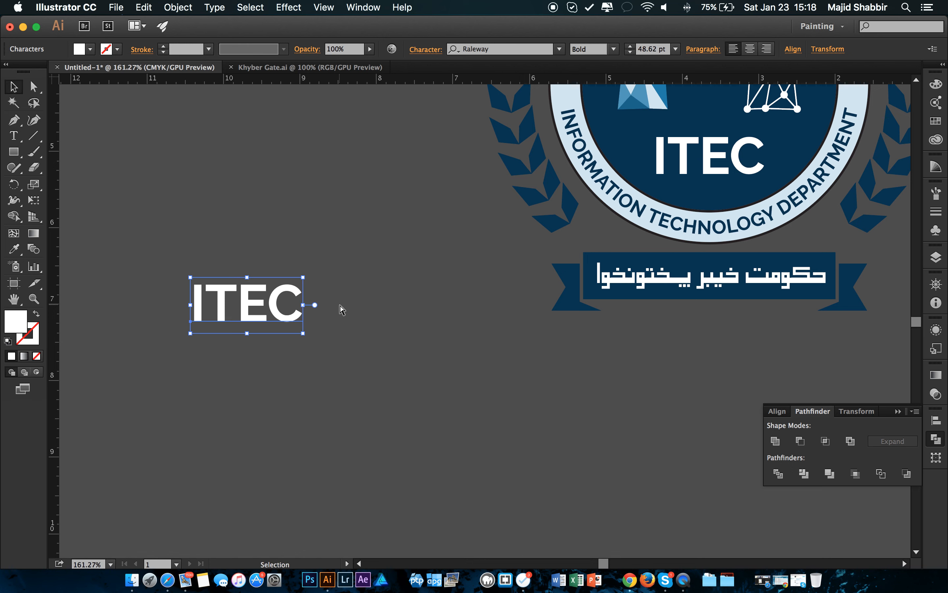
left_click(348, 253)
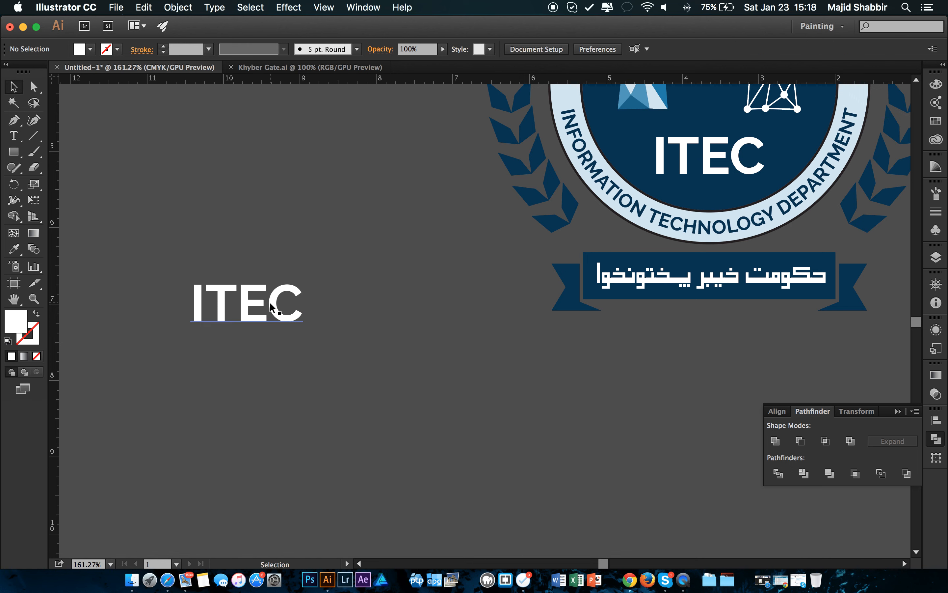
Expand the duplicated ITEC text into vector outlines.
left_click(274, 307)
left_click(178, 7)
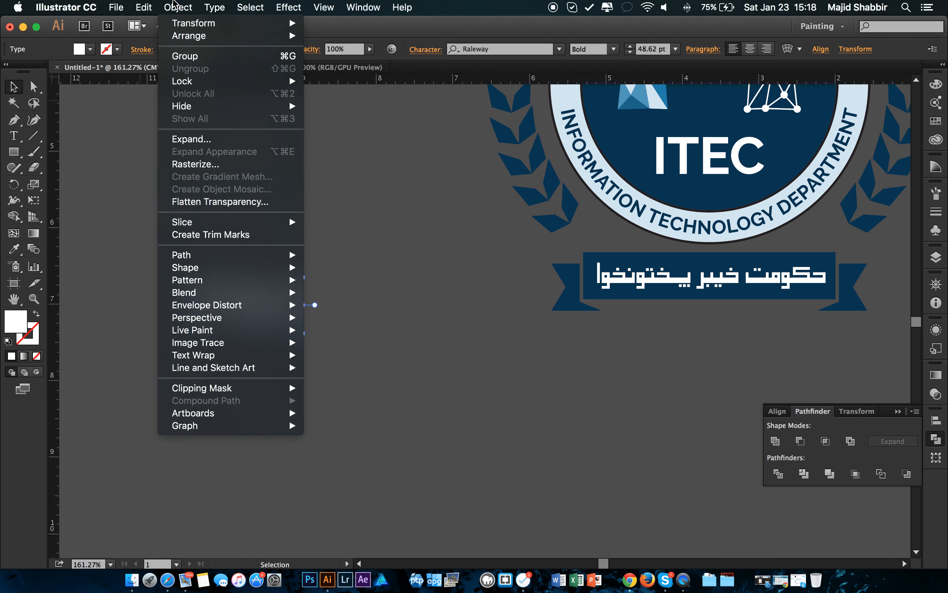
left_click(199, 139)
left_click(507, 384)
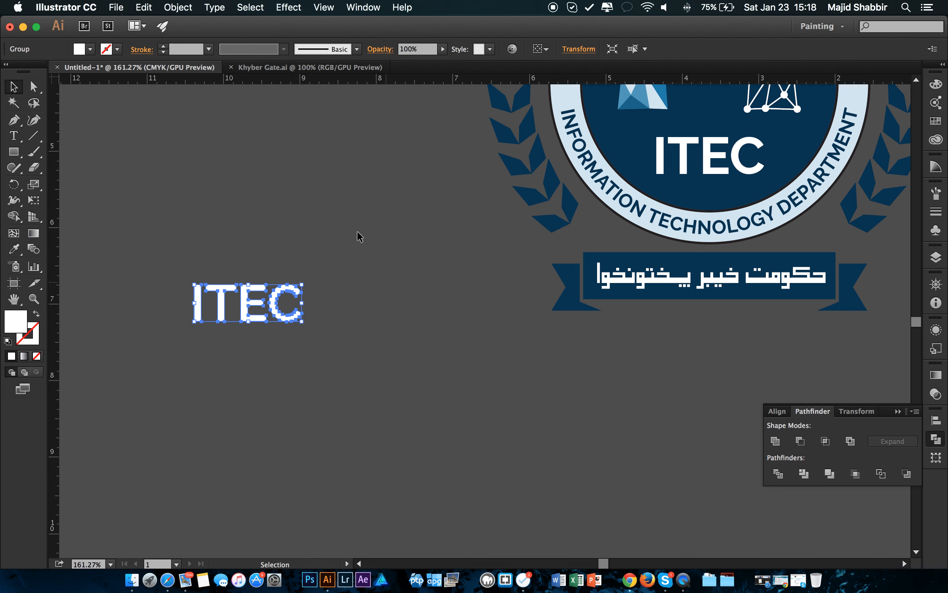
Add the text ASDFASDF over the outlined ITEC copy, move it below the outlines, and delete it.
left_click(354, 227)
key("t")
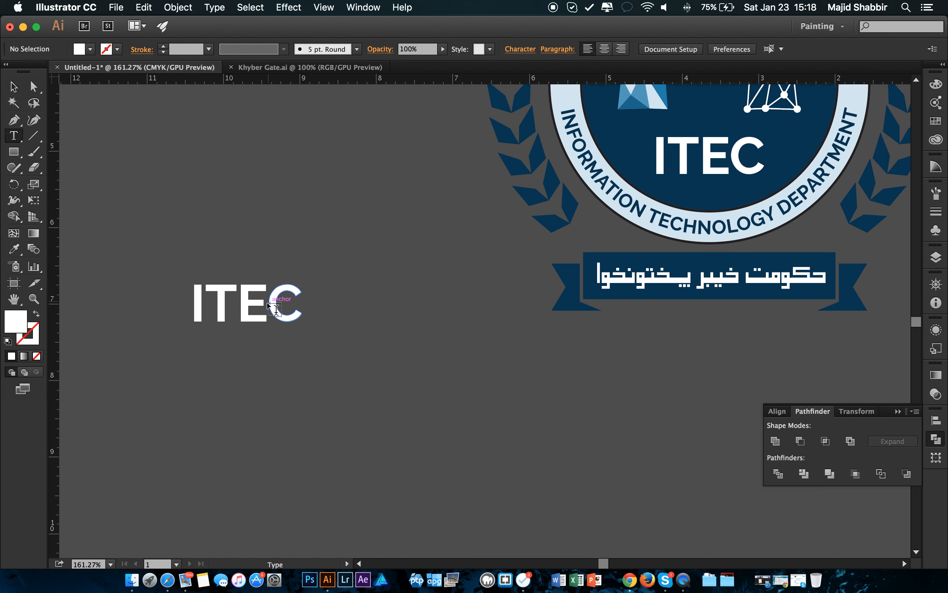
left_click(265, 299)
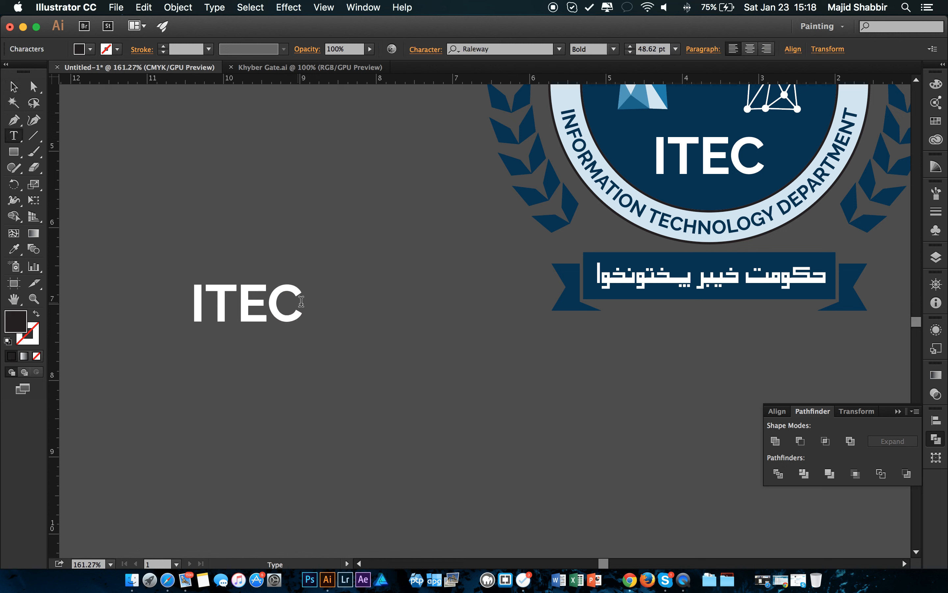
type("ASDFASDF")
key("Escape")
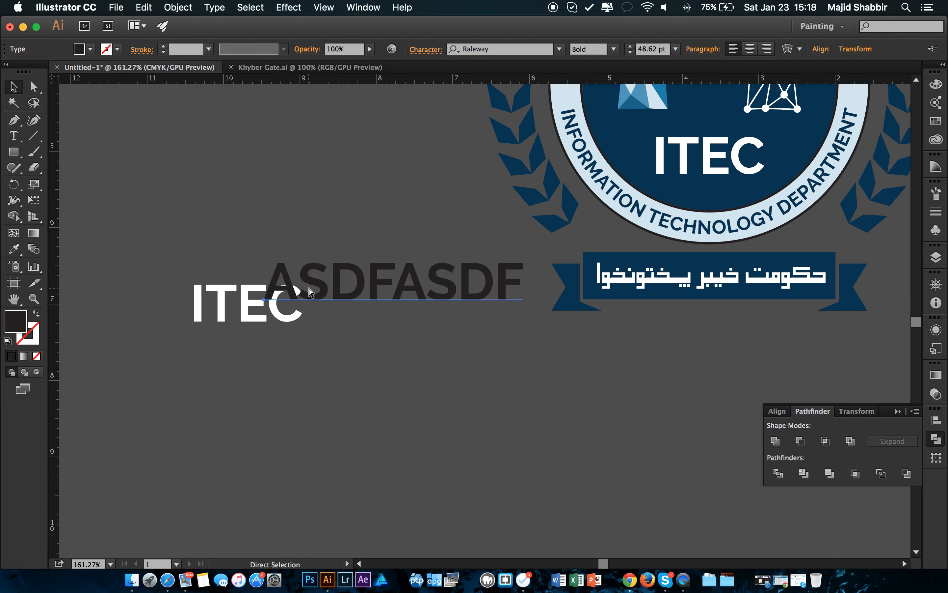
left_click_drag(371, 288, 340, 399)
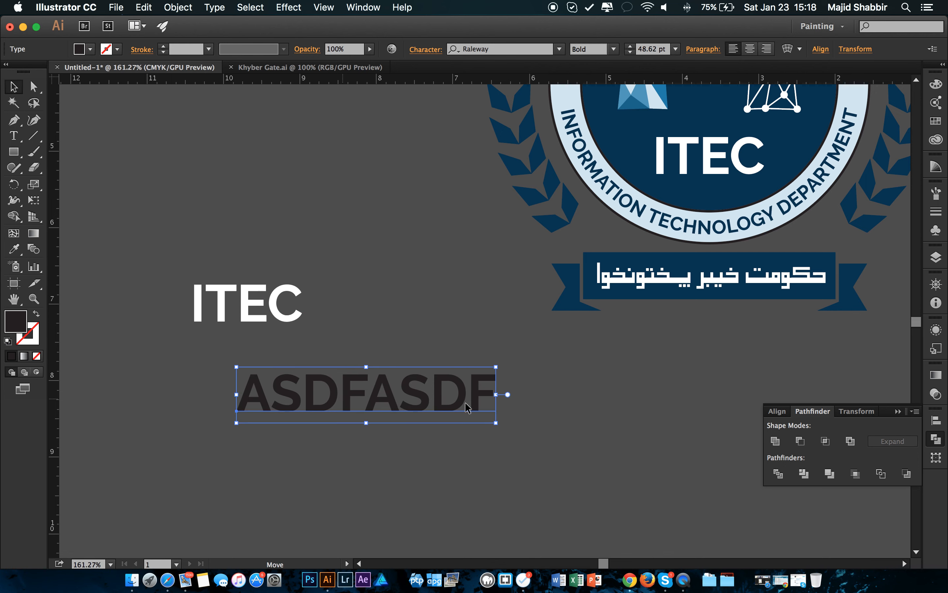
left_click(535, 377)
left_click(485, 397)
key("Delete")
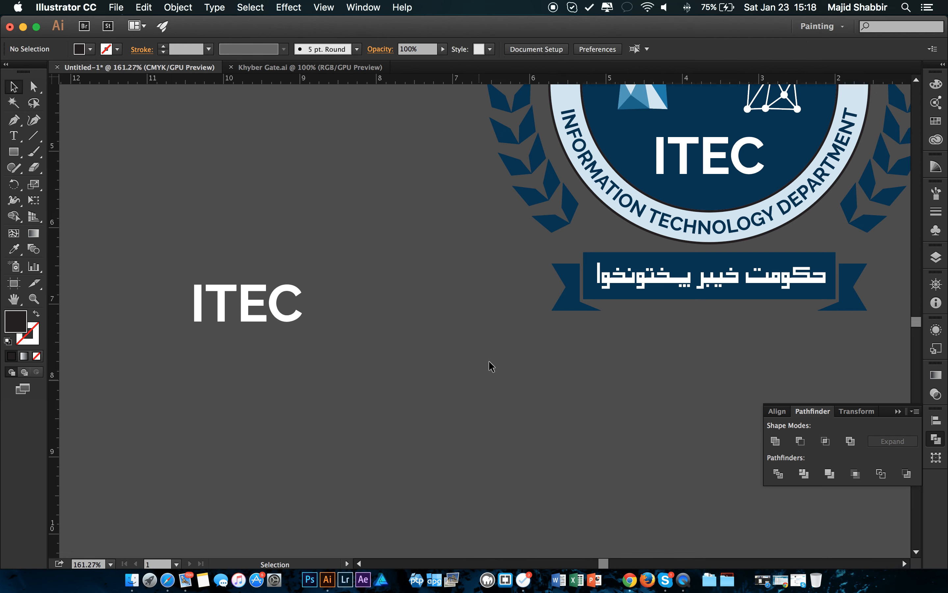
Delete the outlined ITEC copy from the empty area beside the reference emblem.
left_click_drag(485, 331, 423, 340)
left_click_drag(256, 279, 124, 377)
key("Delete")
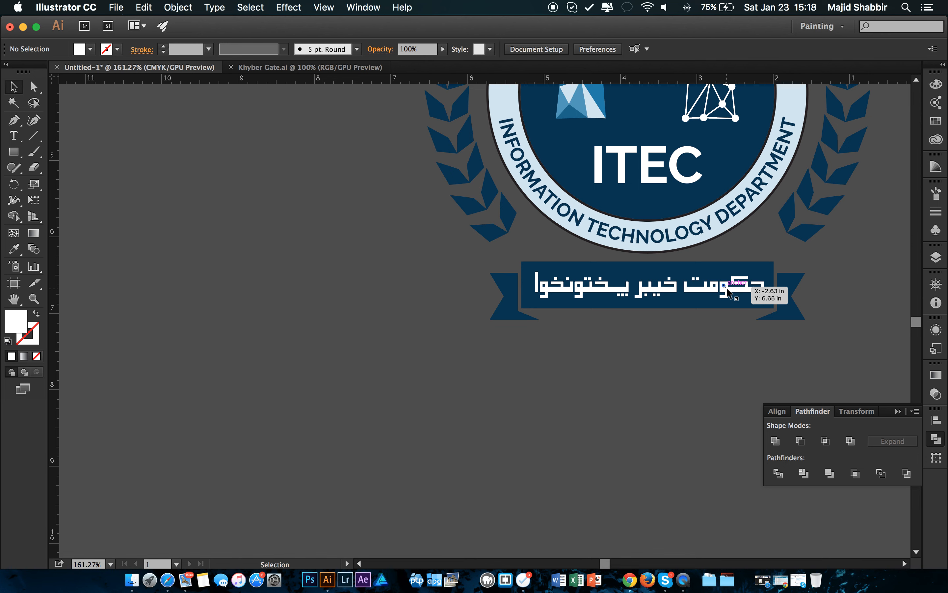
Duplicate the white Urdu lettering from the reference banner onto the new ribbon banner on the artboard.
left_click_drag(736, 284, 290, 311)
left_click_drag(446, 313, 379, 317)
left_click_drag(591, 315, 550, 317)
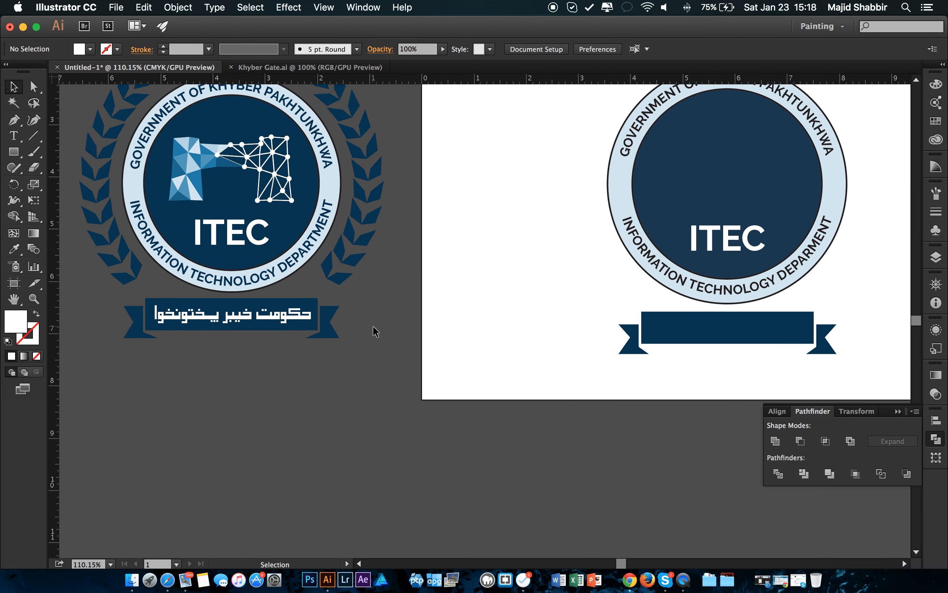
left_click(279, 319)
left_click_drag(276, 320, 621, 333)
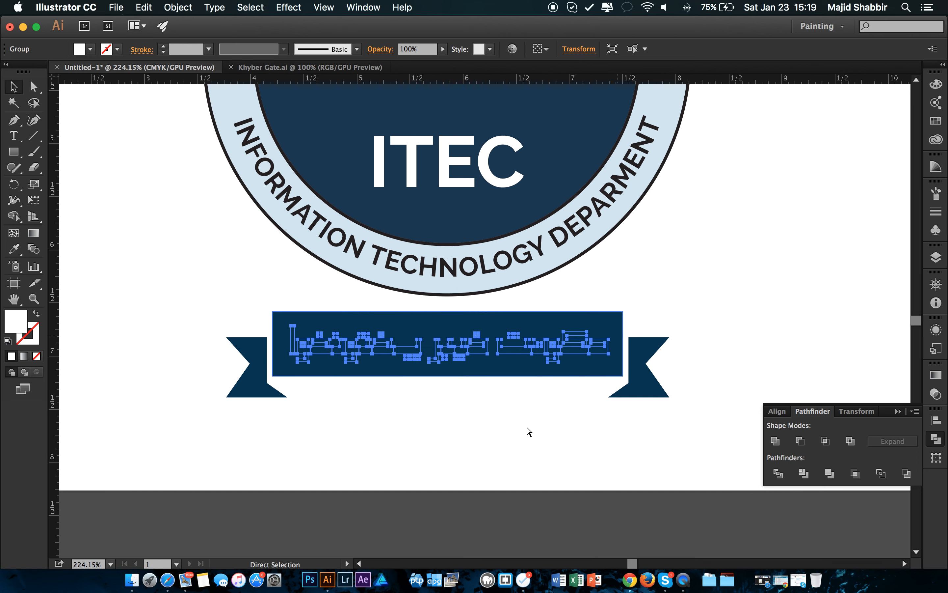
Bring the copied Urdu lettering to the front of the new ribbon banner.
right_click(531, 346)
mouse_move(626, 455)
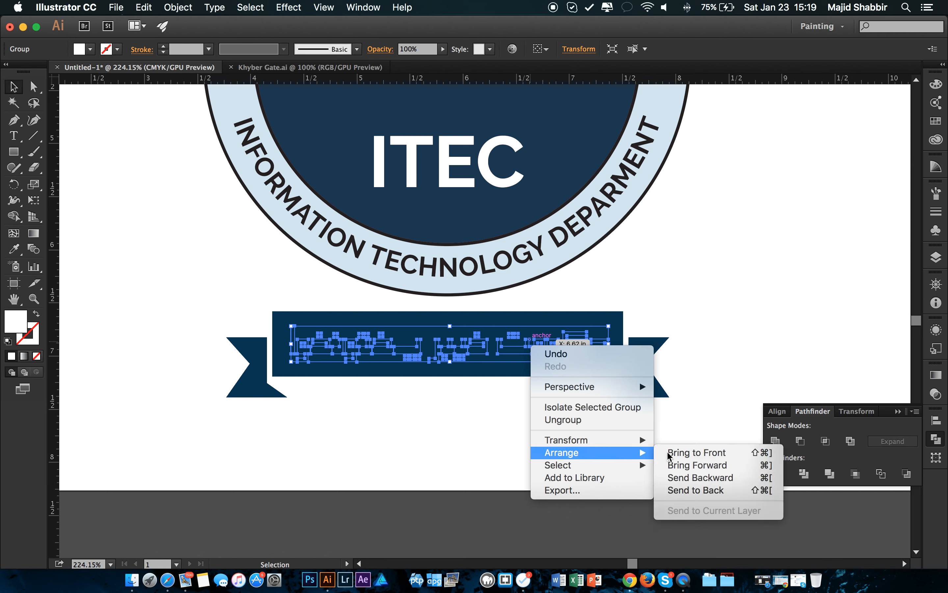
left_click(724, 453)
left_click(662, 303)
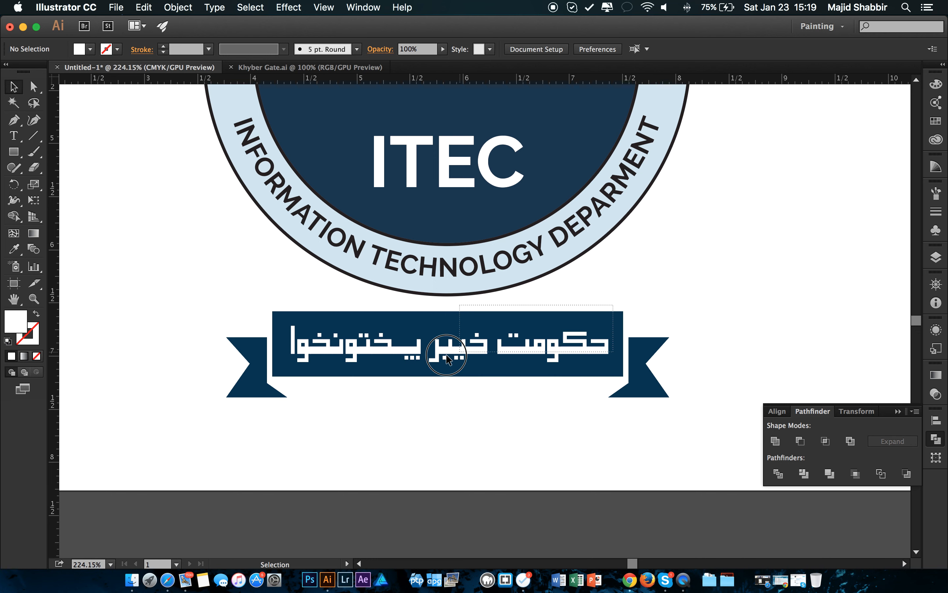
Align the Urdu lettering and the new ribbon banner on their horizontal centers.
left_click(277, 371)
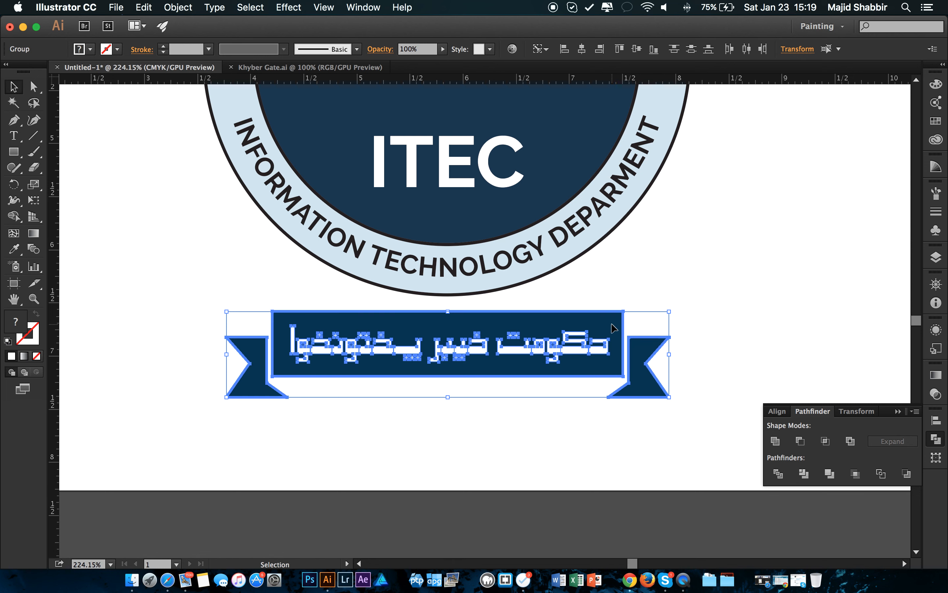
left_click(581, 52)
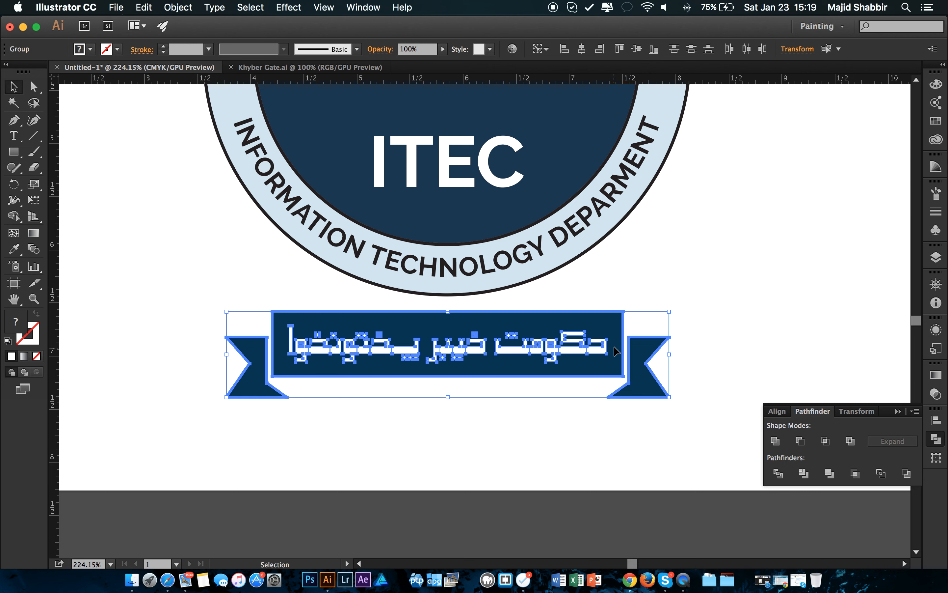
left_click(727, 282)
Compare the reference emblem with the new badge and examine the leaf shapes of the reference laurel wreath.
key("z")
left_click_drag(510, 317, 596, 295)
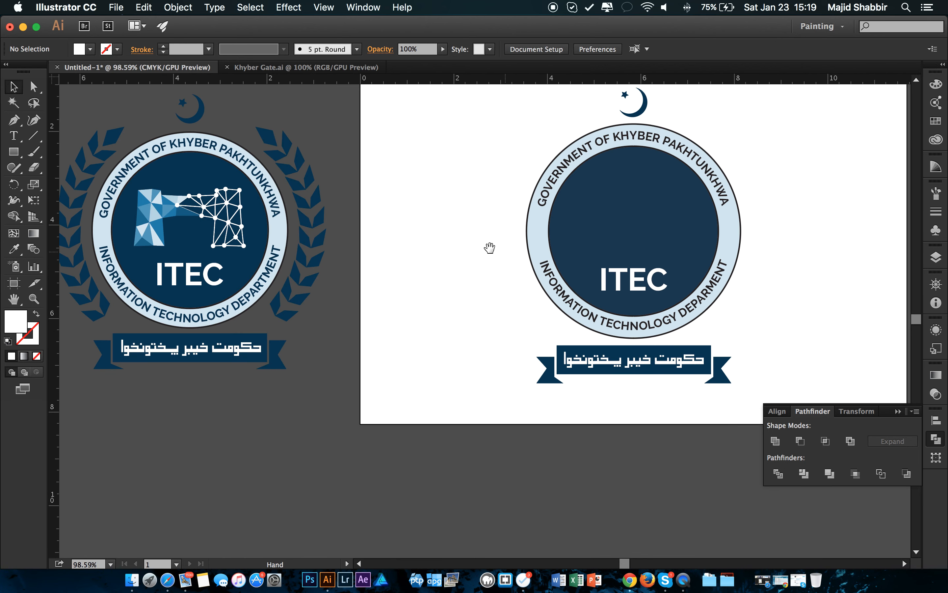
left_click_drag(556, 235, 584, 254)
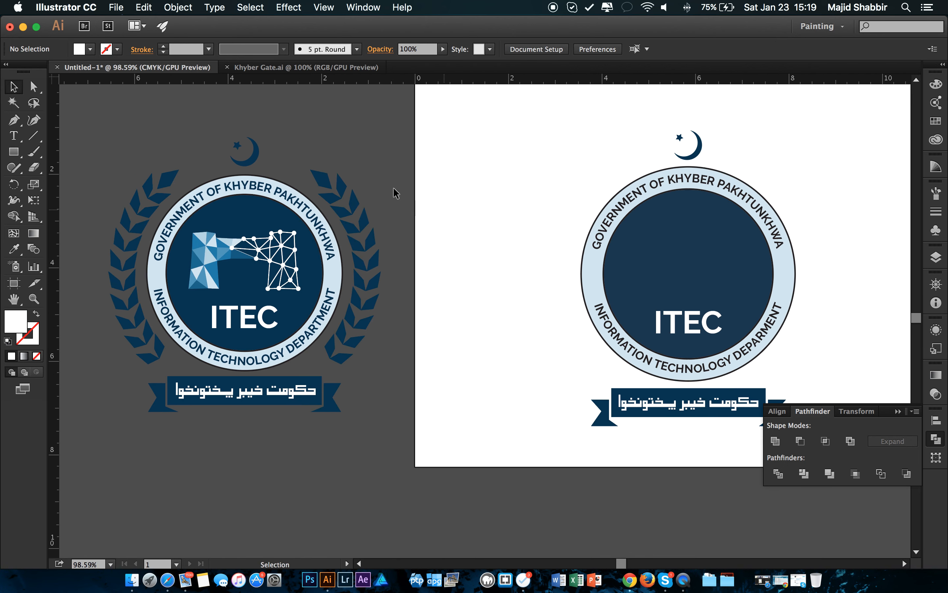
key("space")
left_click_drag(397, 145, 408, 146)
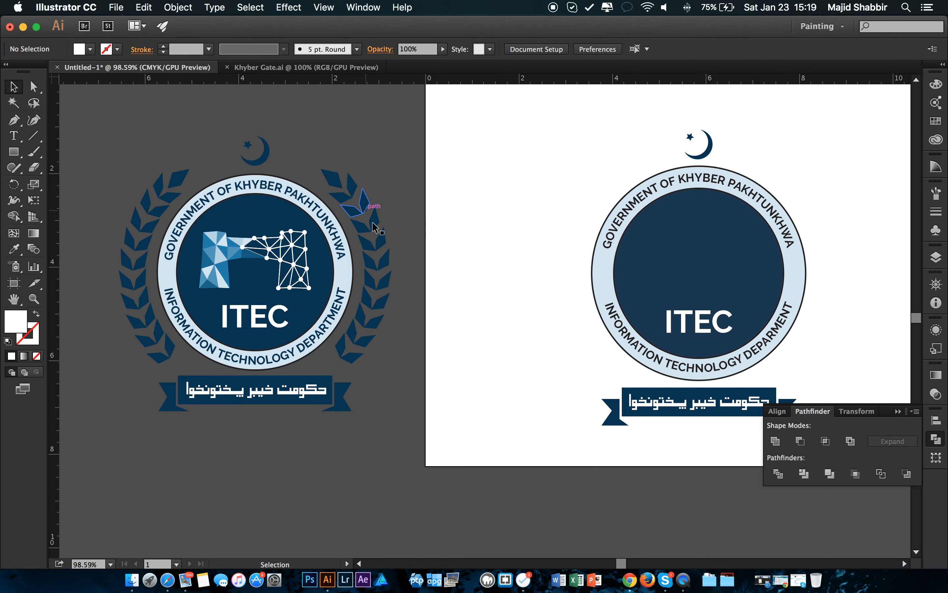
key("super+space")
left_click_drag(353, 200, 476, 214)
left_click_drag(386, 208, 498, 212)
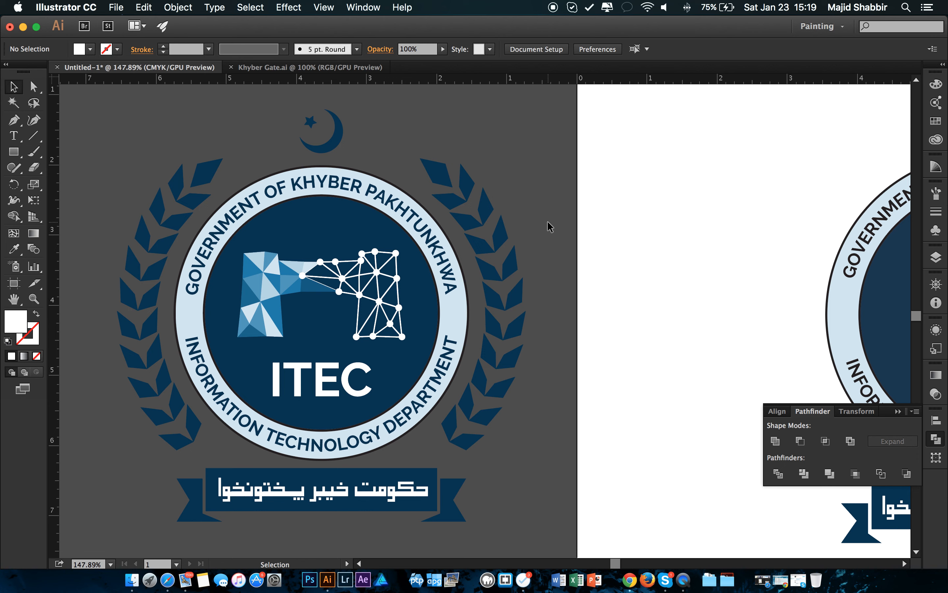
key("p")
left_click(567, 154, "super")
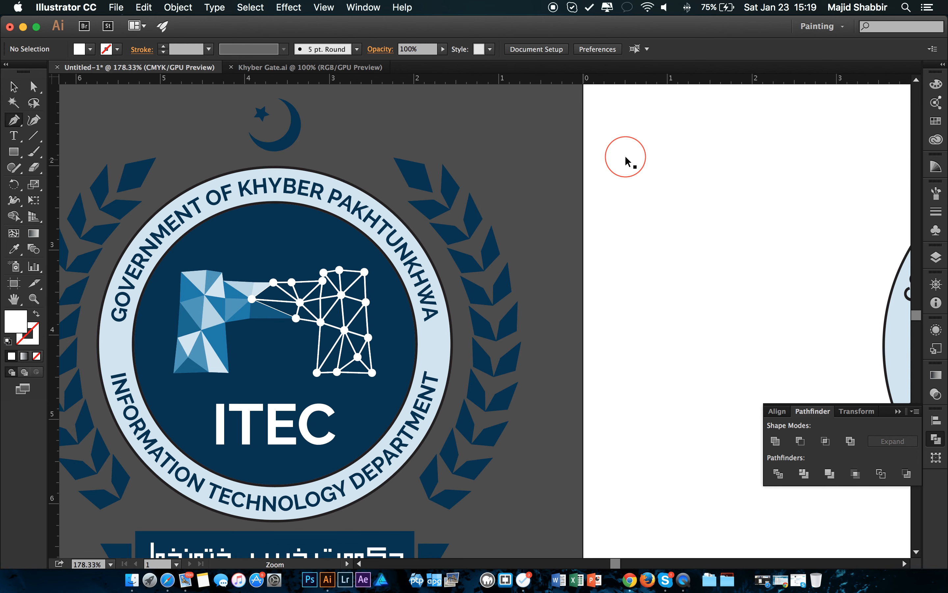
left_click_drag(626, 157, 568, 256)
key("v")
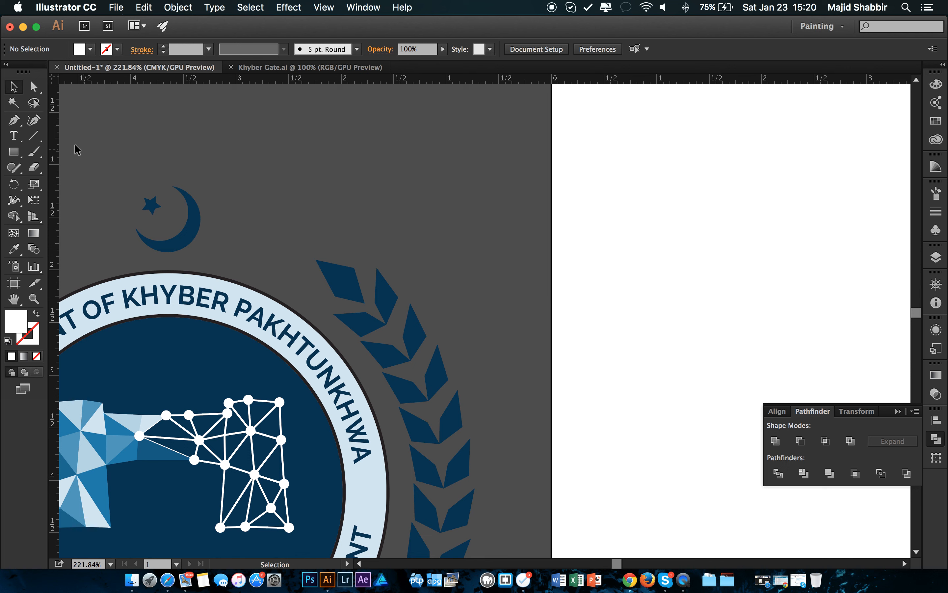
Draw a small white four-sided leaf with the Pen tool near the reference wreath, and rotate it slightly.
left_click(13, 120)
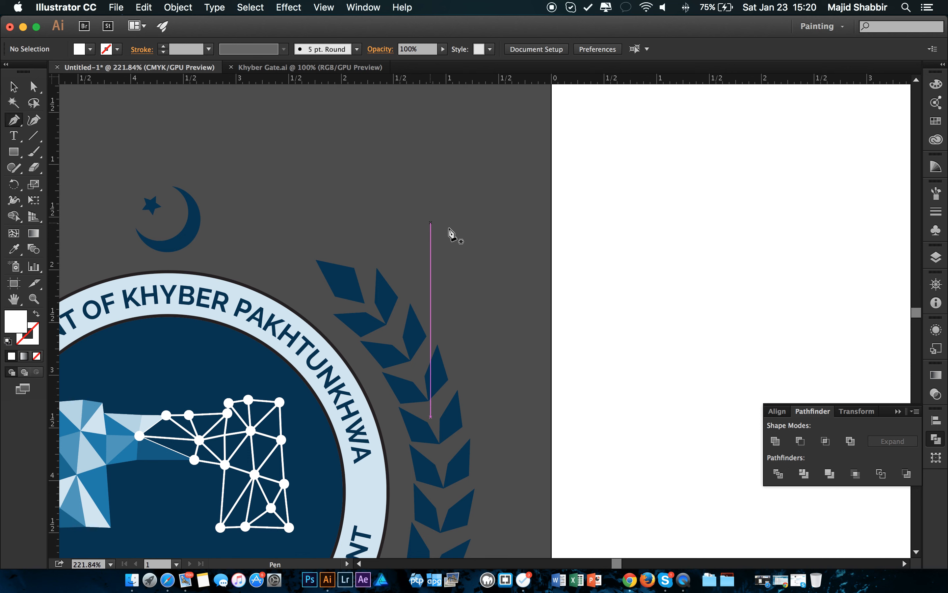
left_click(398, 296)
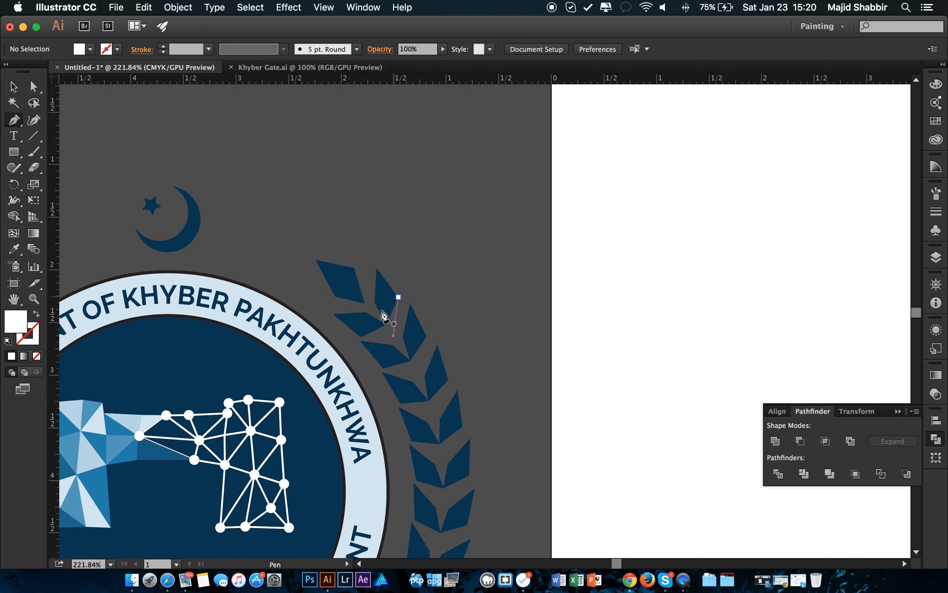
left_click_drag(501, 235, 507, 208)
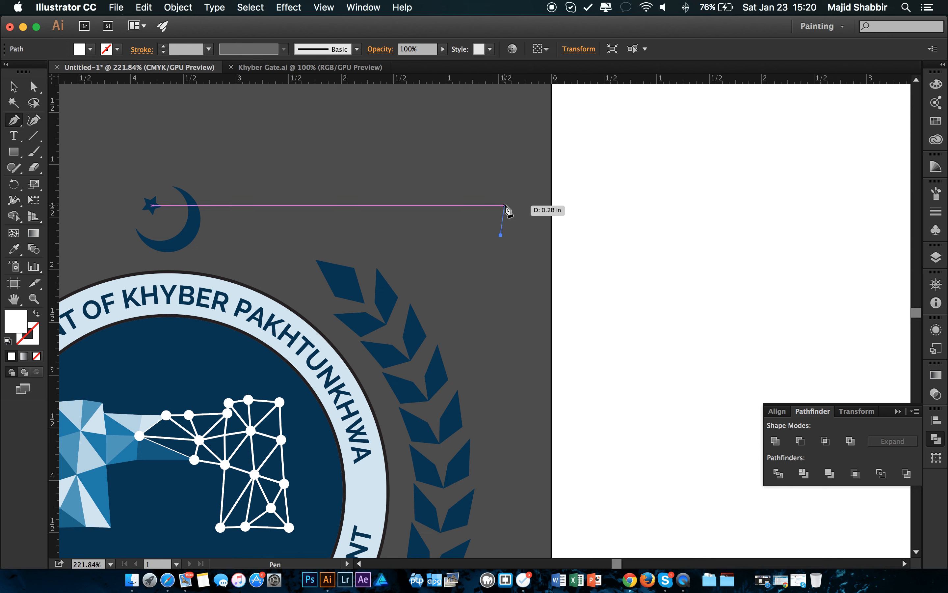
left_click(509, 210)
left_click(544, 206)
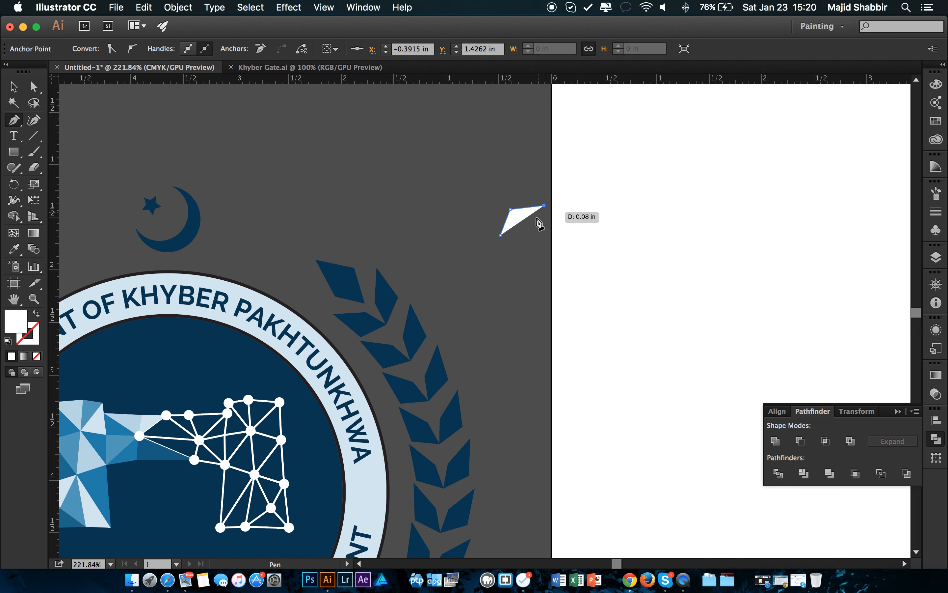
left_click(525, 234)
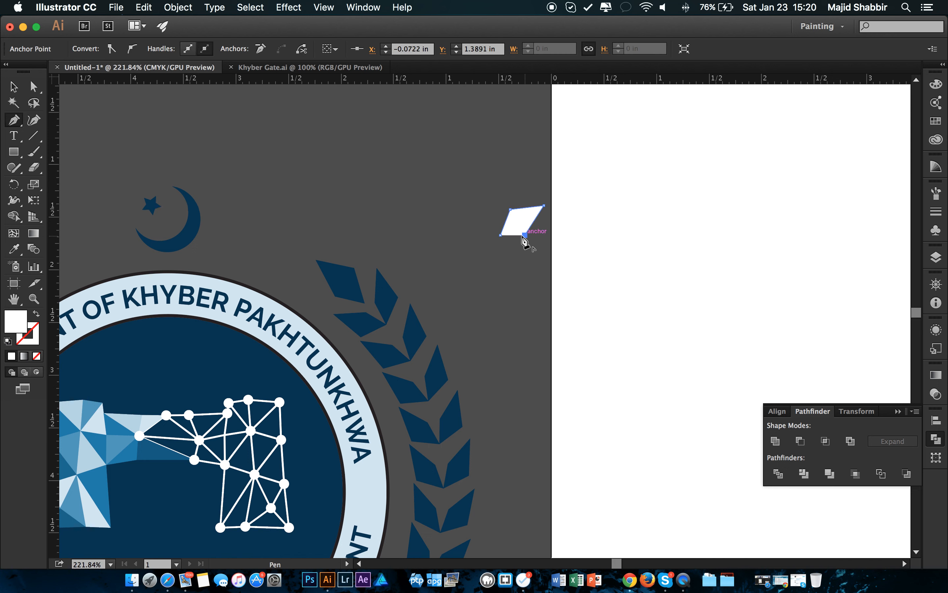
left_click(502, 235)
key("v")
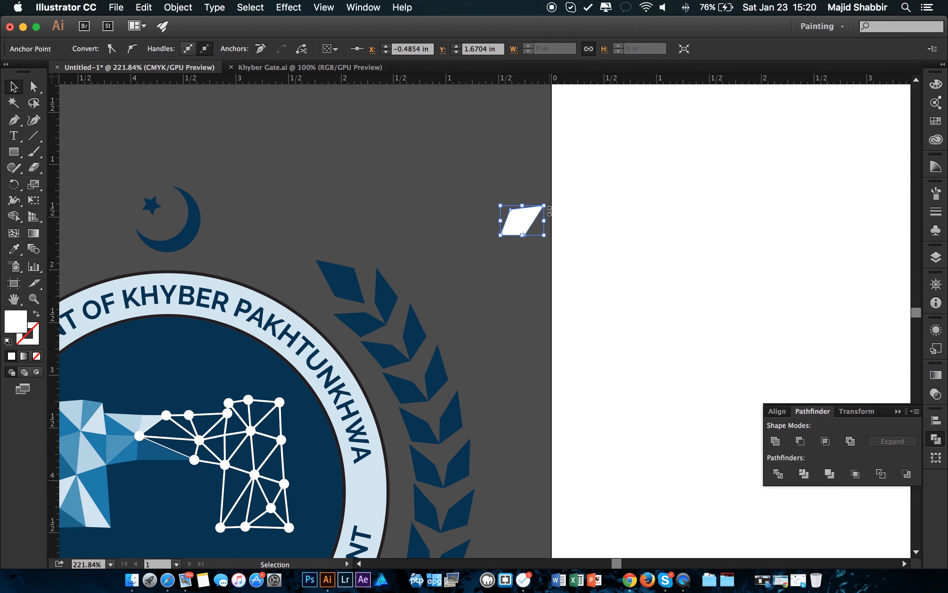
left_click_drag(549, 210, 547, 204)
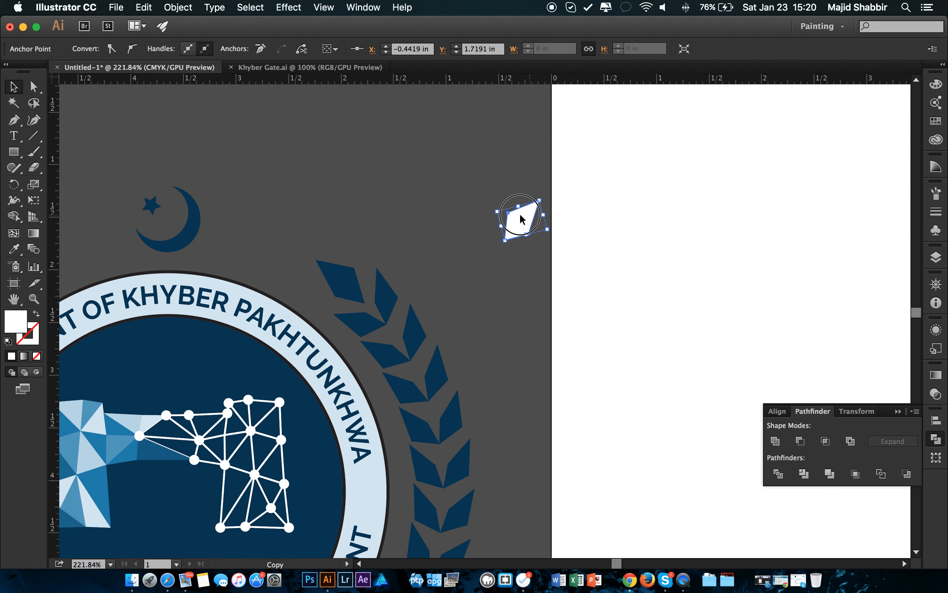
Duplicate the white leaf just beside the original and reflect the copy across the vertical axis.
left_click_drag(524, 220, 490, 219)
right_click(487, 217)
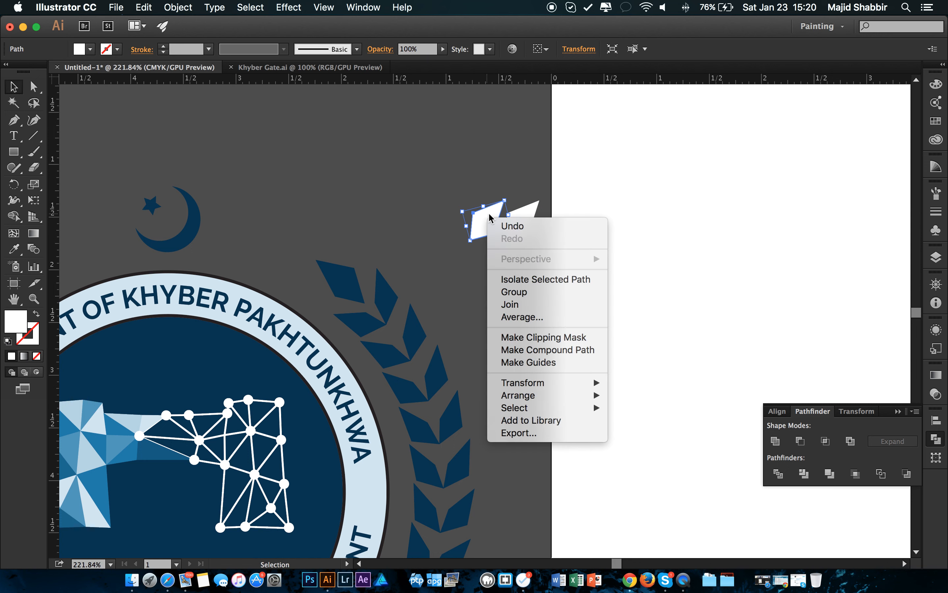
mouse_move(570, 395)
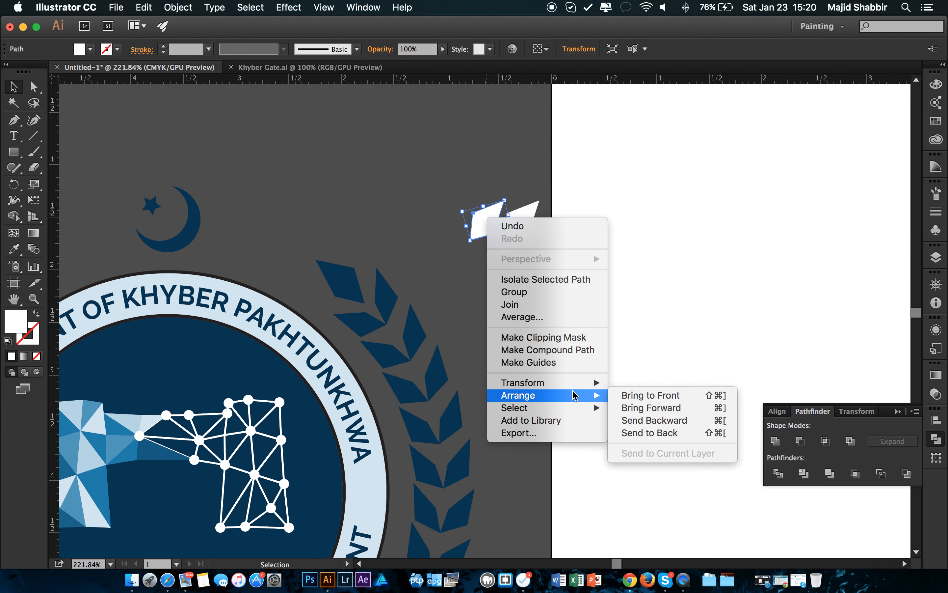
mouse_move(591, 383)
left_click(650, 428)
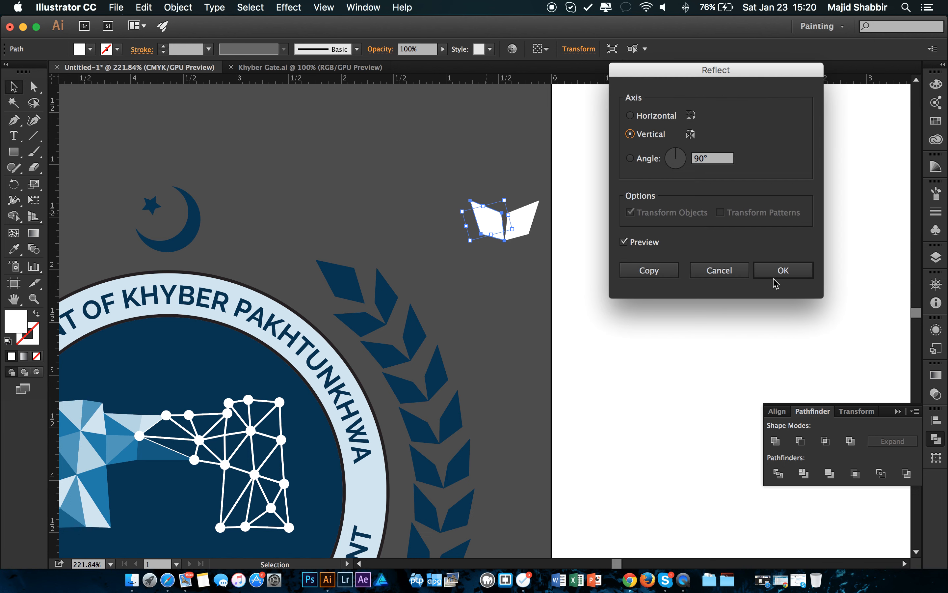
left_click(783, 270)
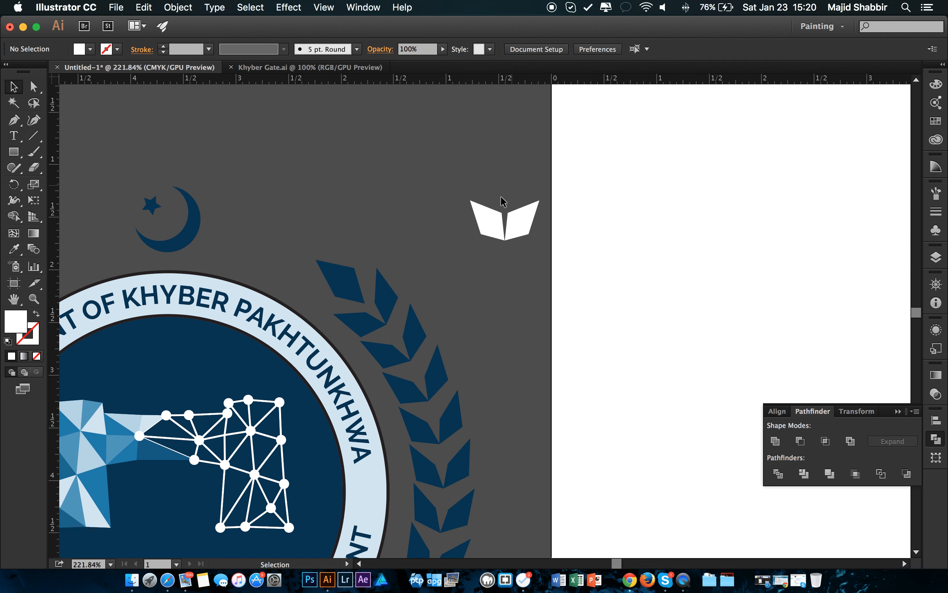
Stretch the mirrored pair of white leaves slightly wider.
left_click(542, 196)
left_click_drag(546, 190, 544, 222)
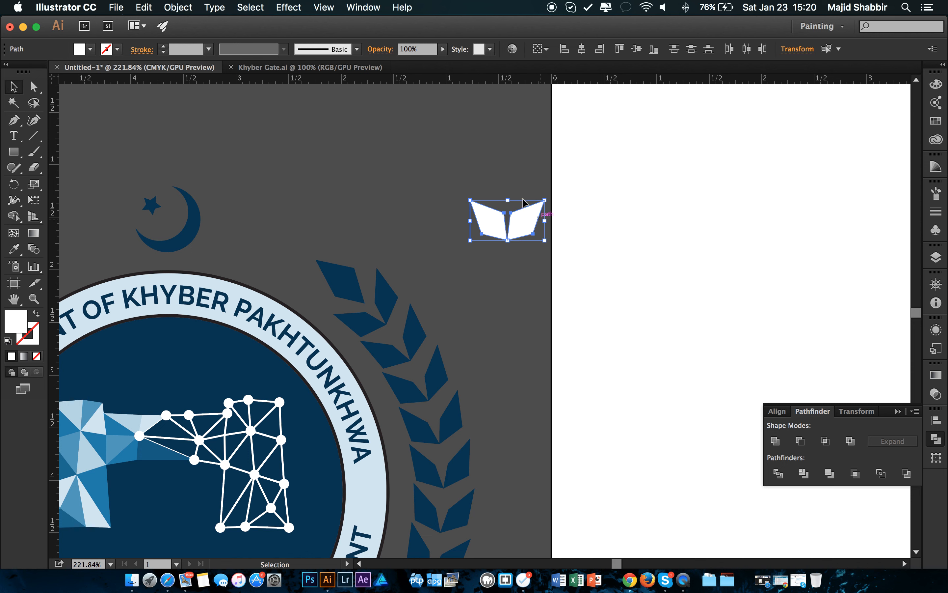
left_click(522, 175)
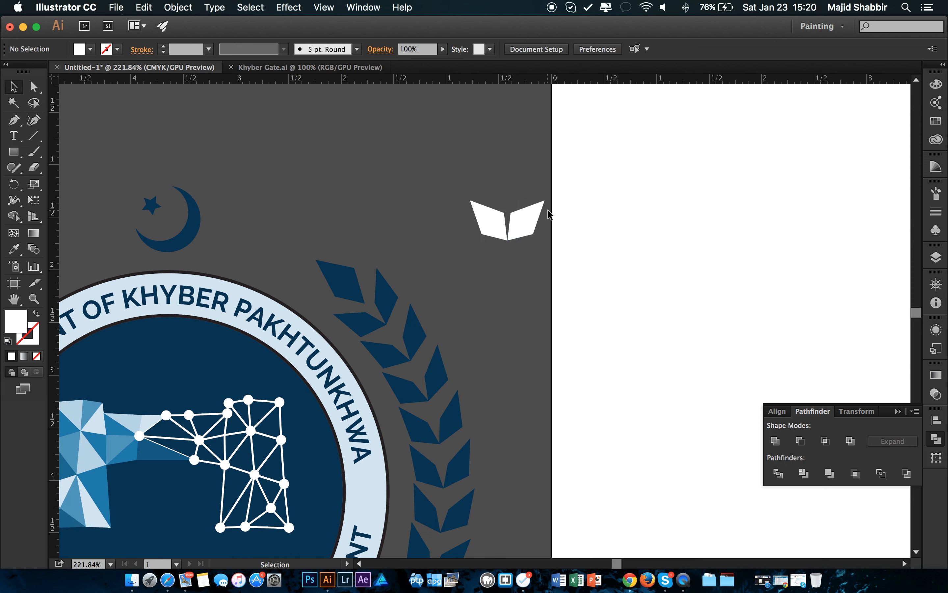
left_click_drag(548, 210, 470, 248)
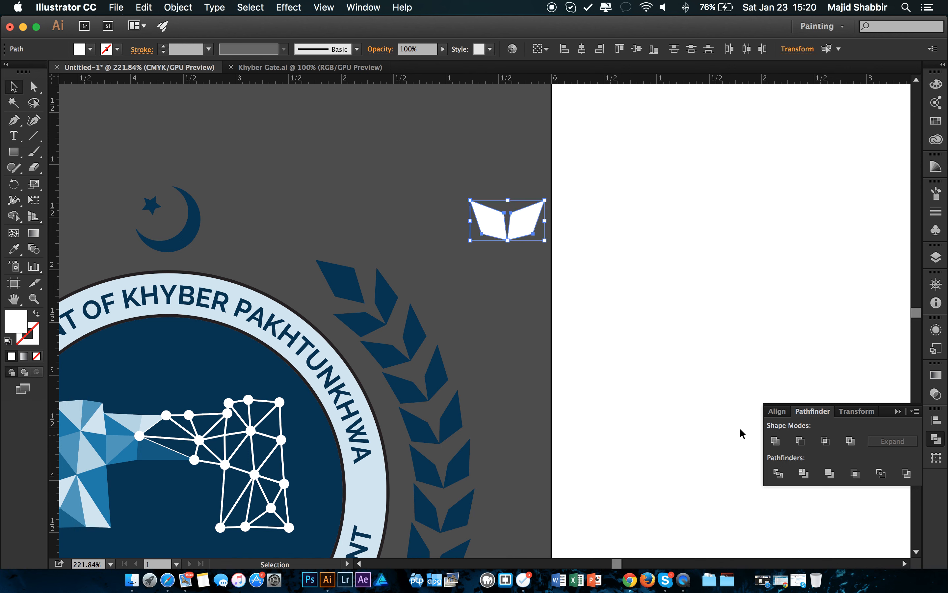
left_click(538, 123)
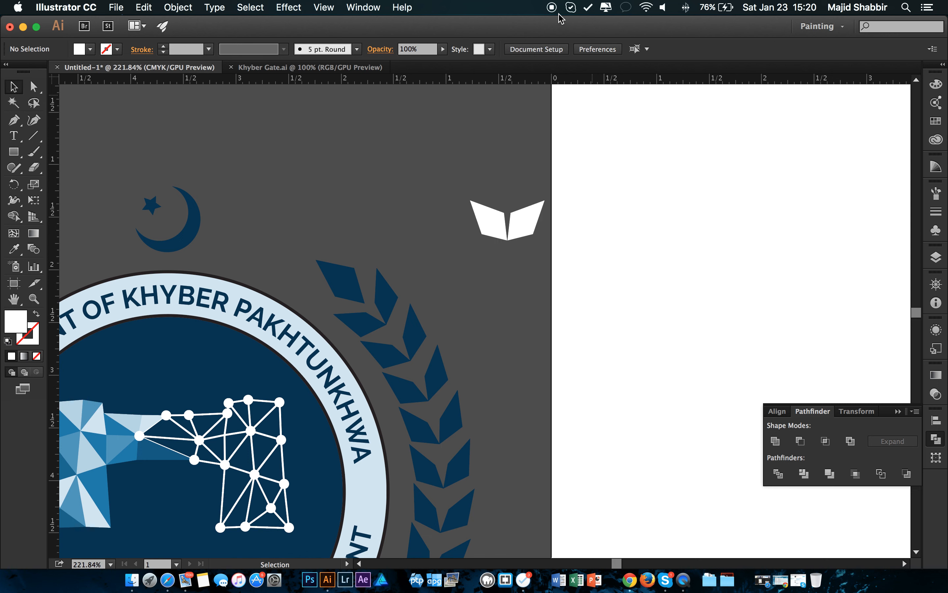